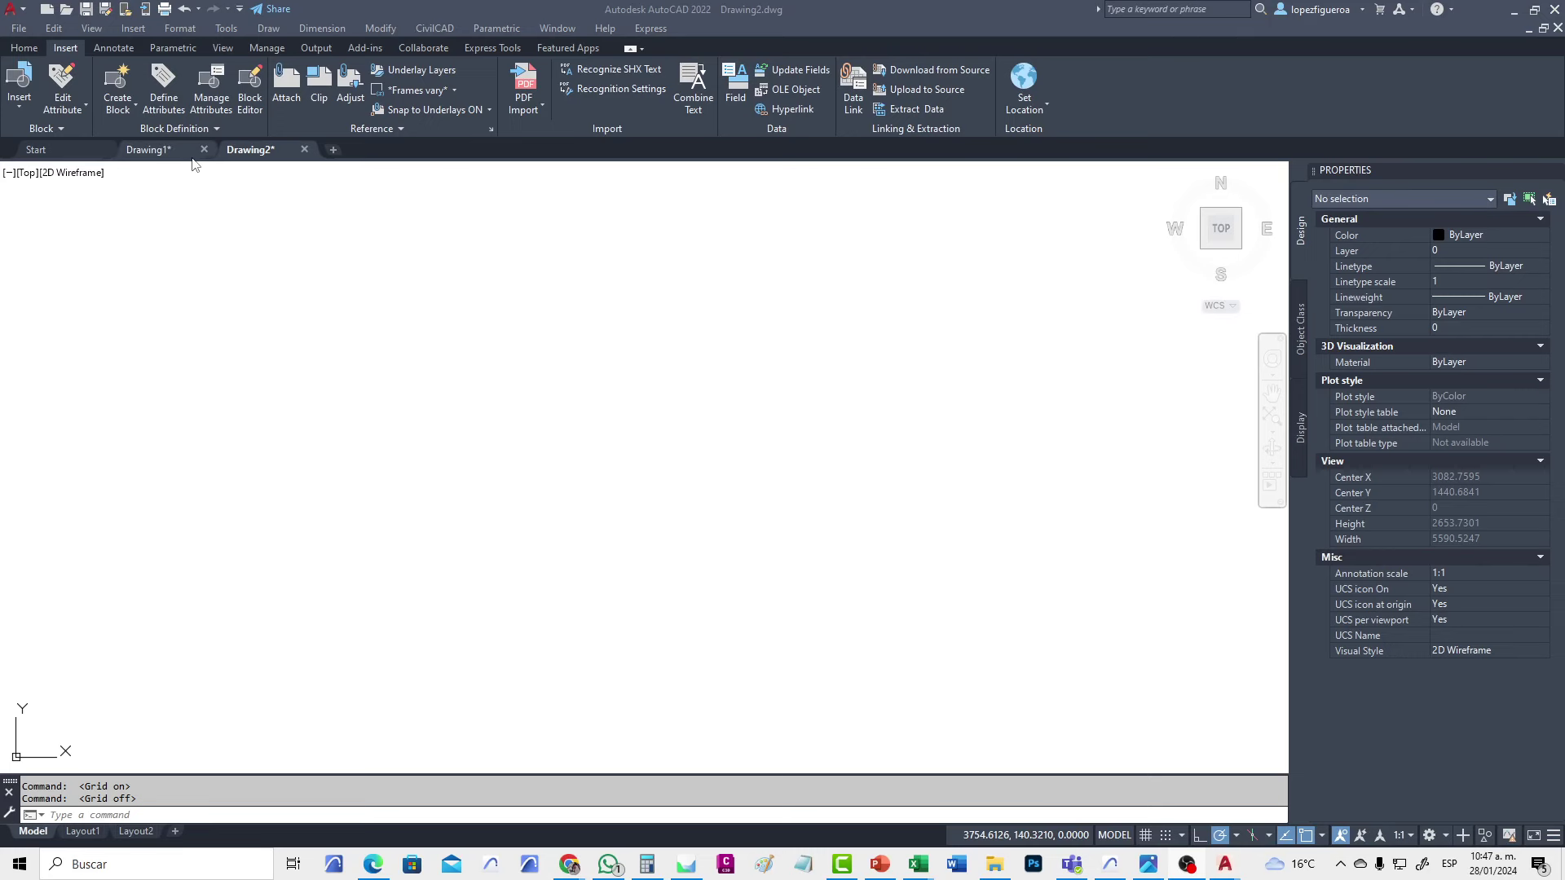
Draw a 0.05 by 0.90 rectangle as the door leaf with RECTANG
left_click(26, 49)
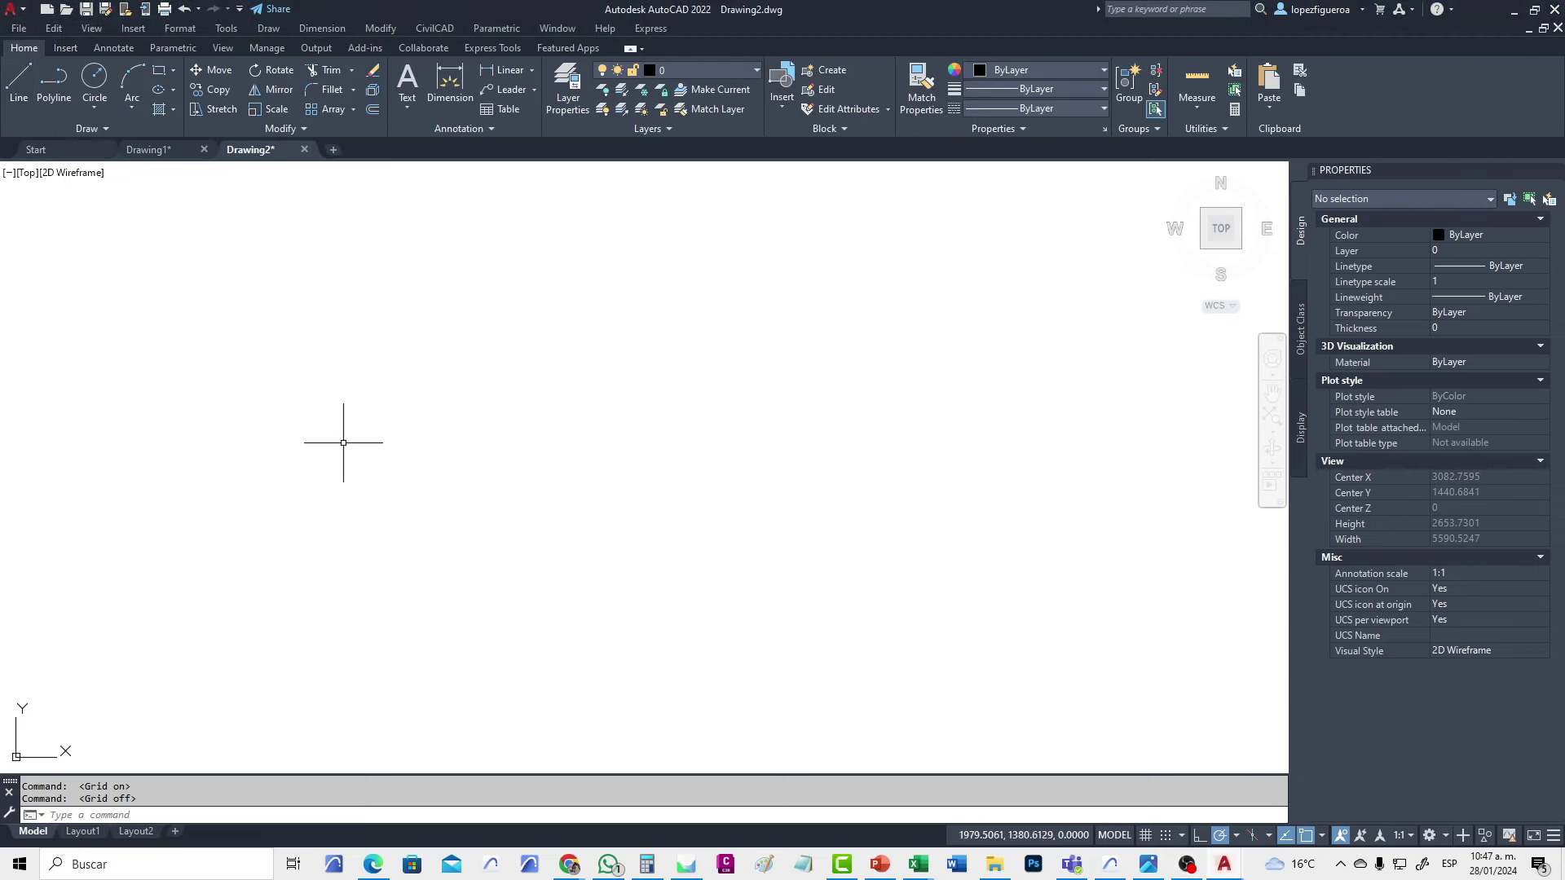
middle_click_drag(600, 524, 579, 519)
type("rec")
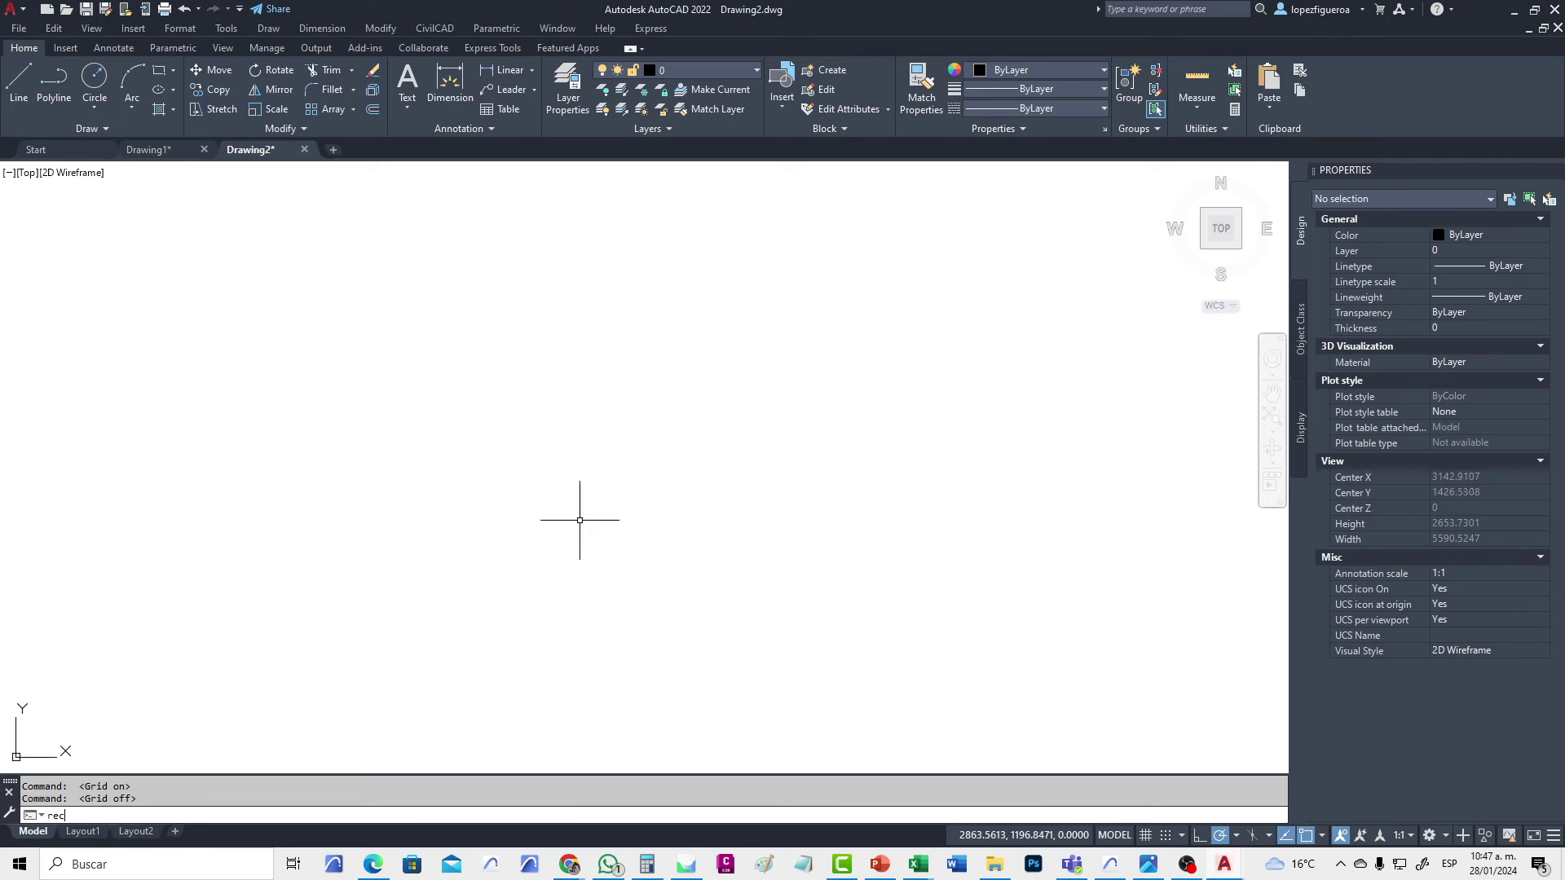
key("Return")
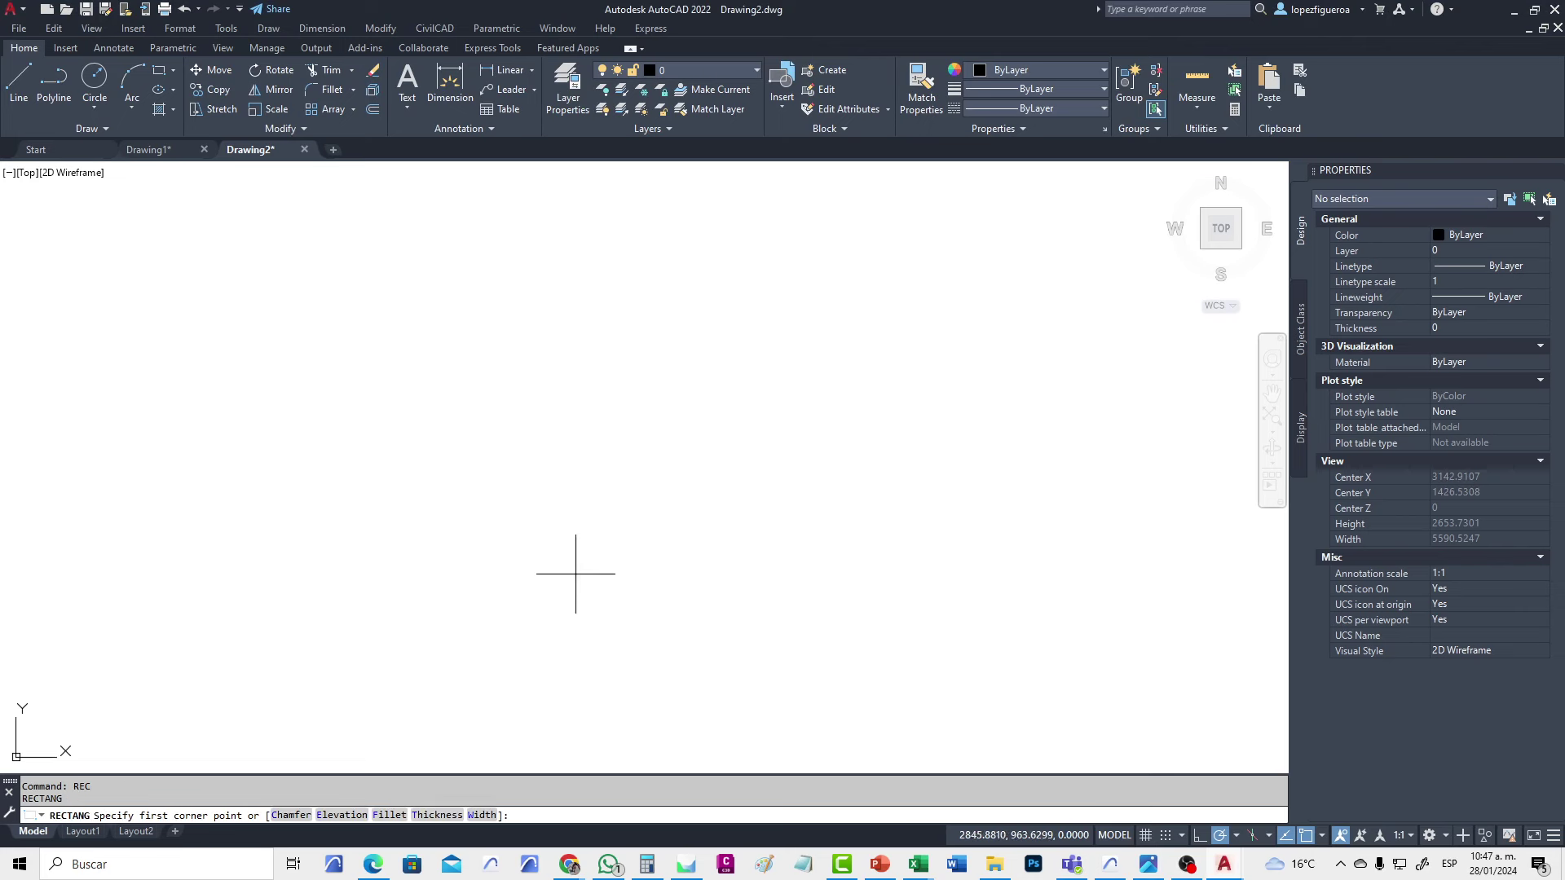
left_click(575, 574)
type("@")
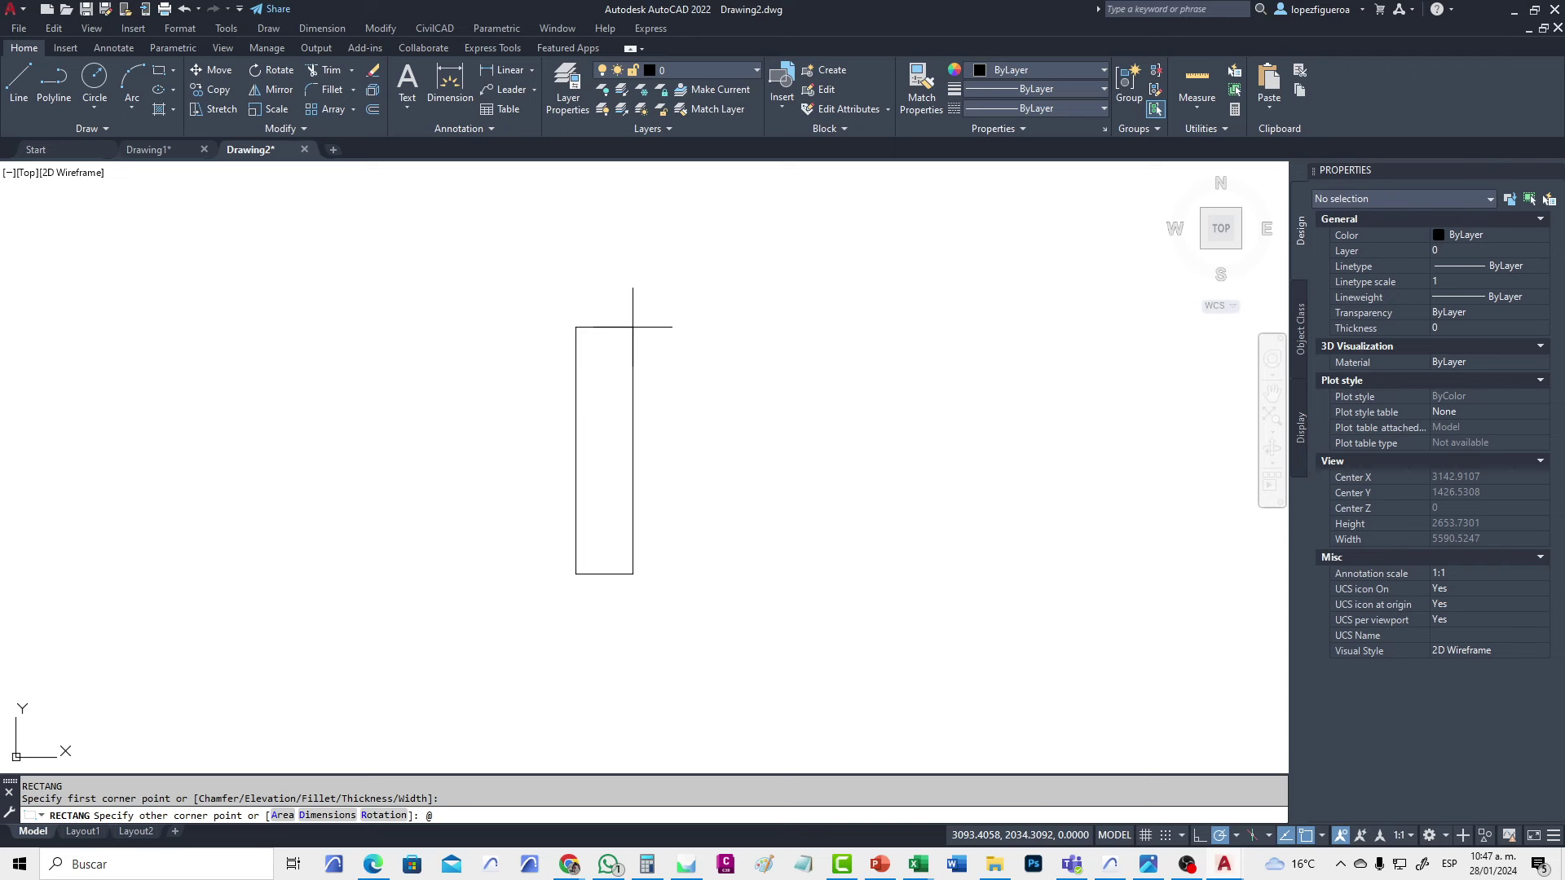
type("0")
type("5")
type("90")
key("Return")
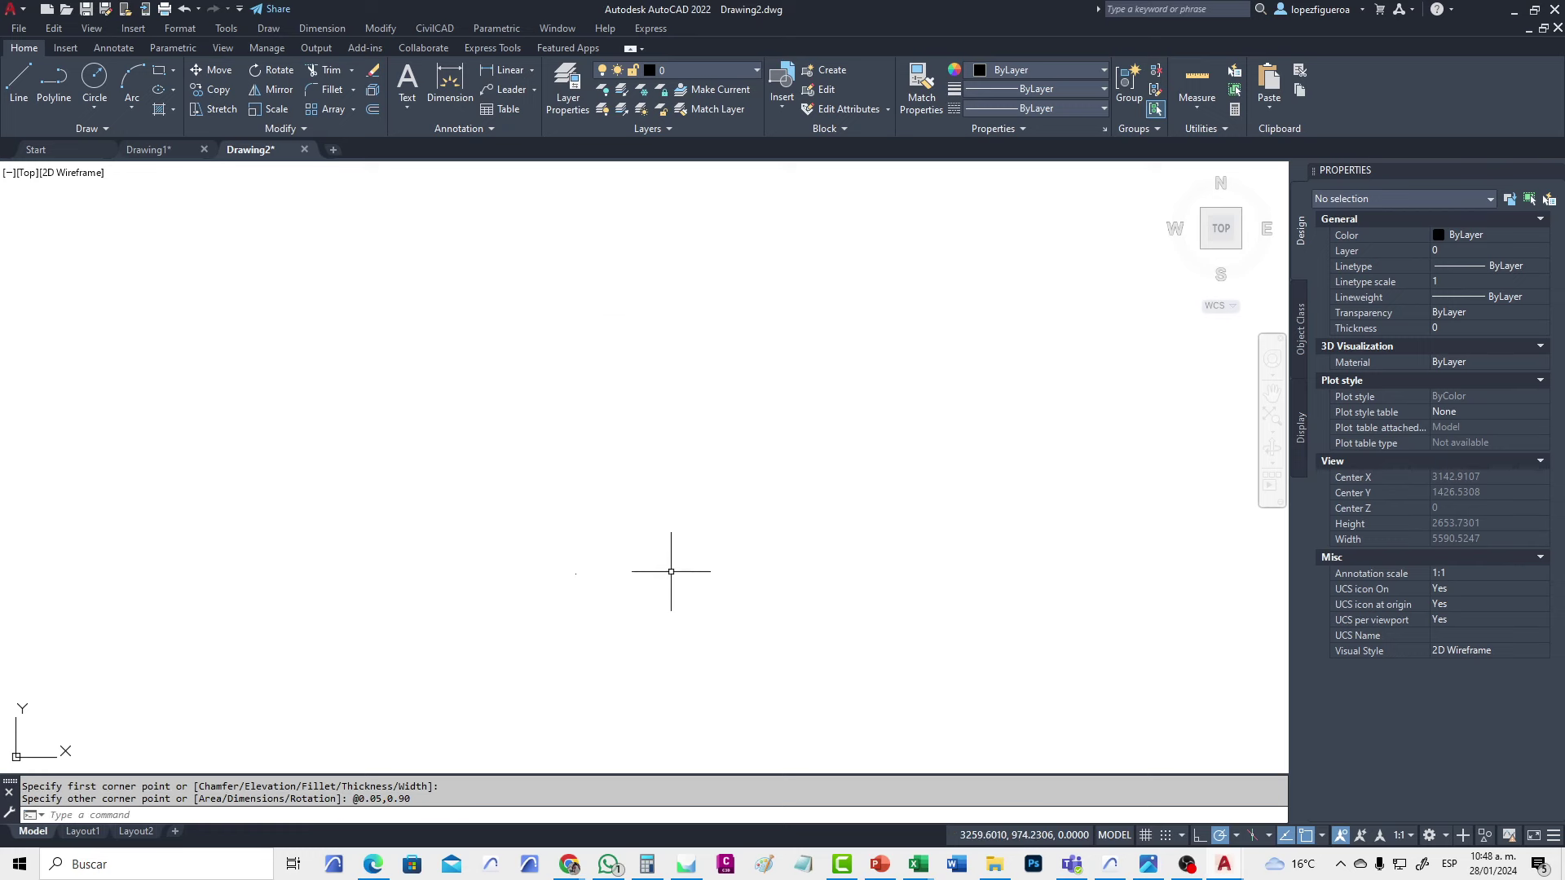
Zoom to extents and adjust the view to frame the rectangle
type("z")
key("Return")
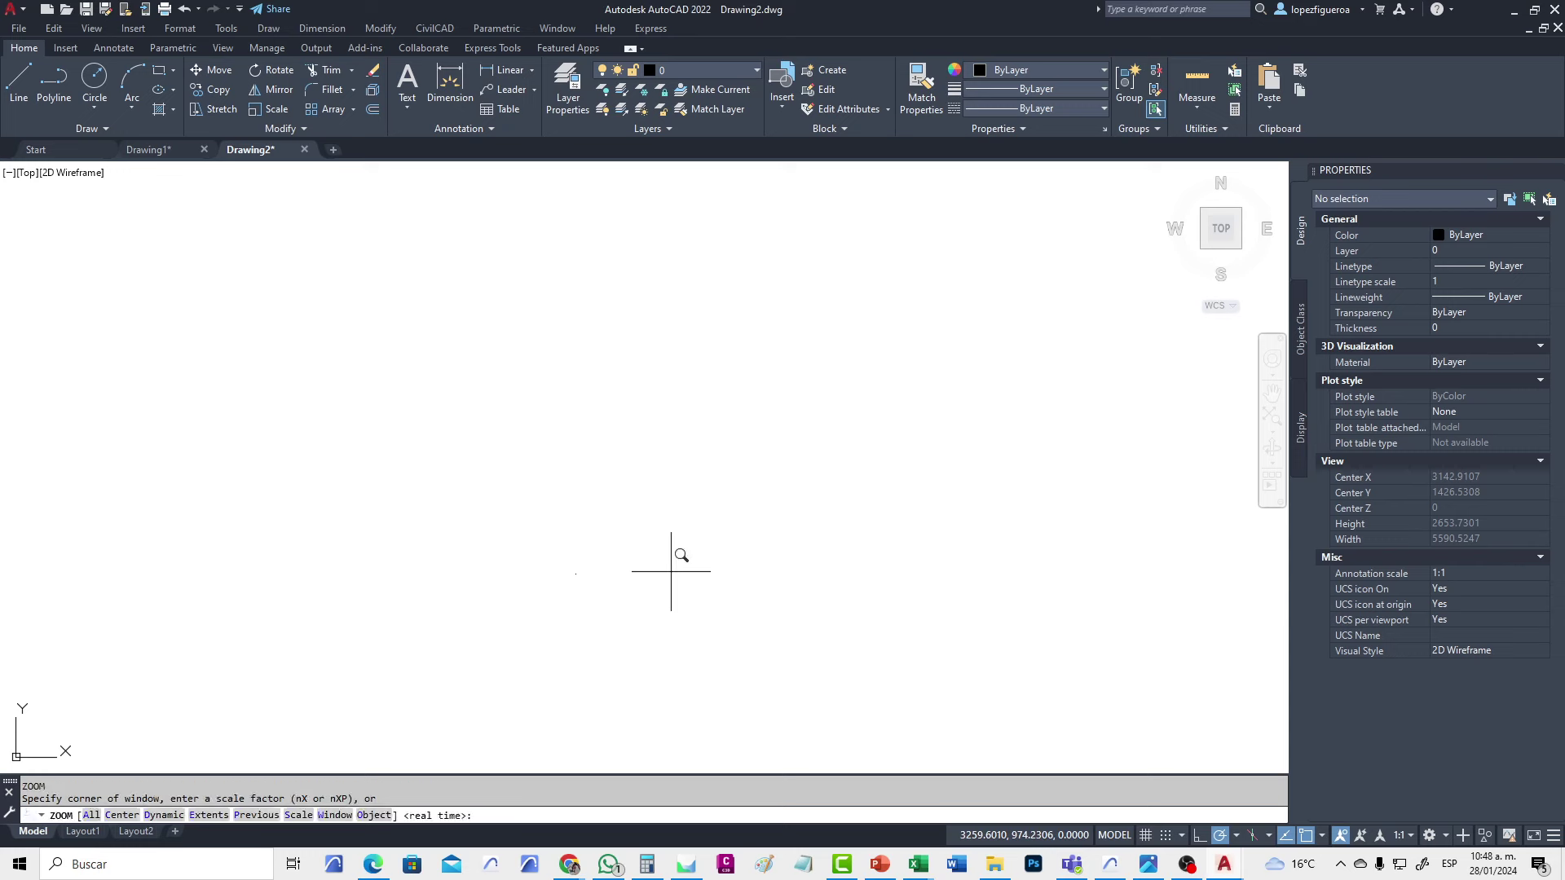
key("Return")
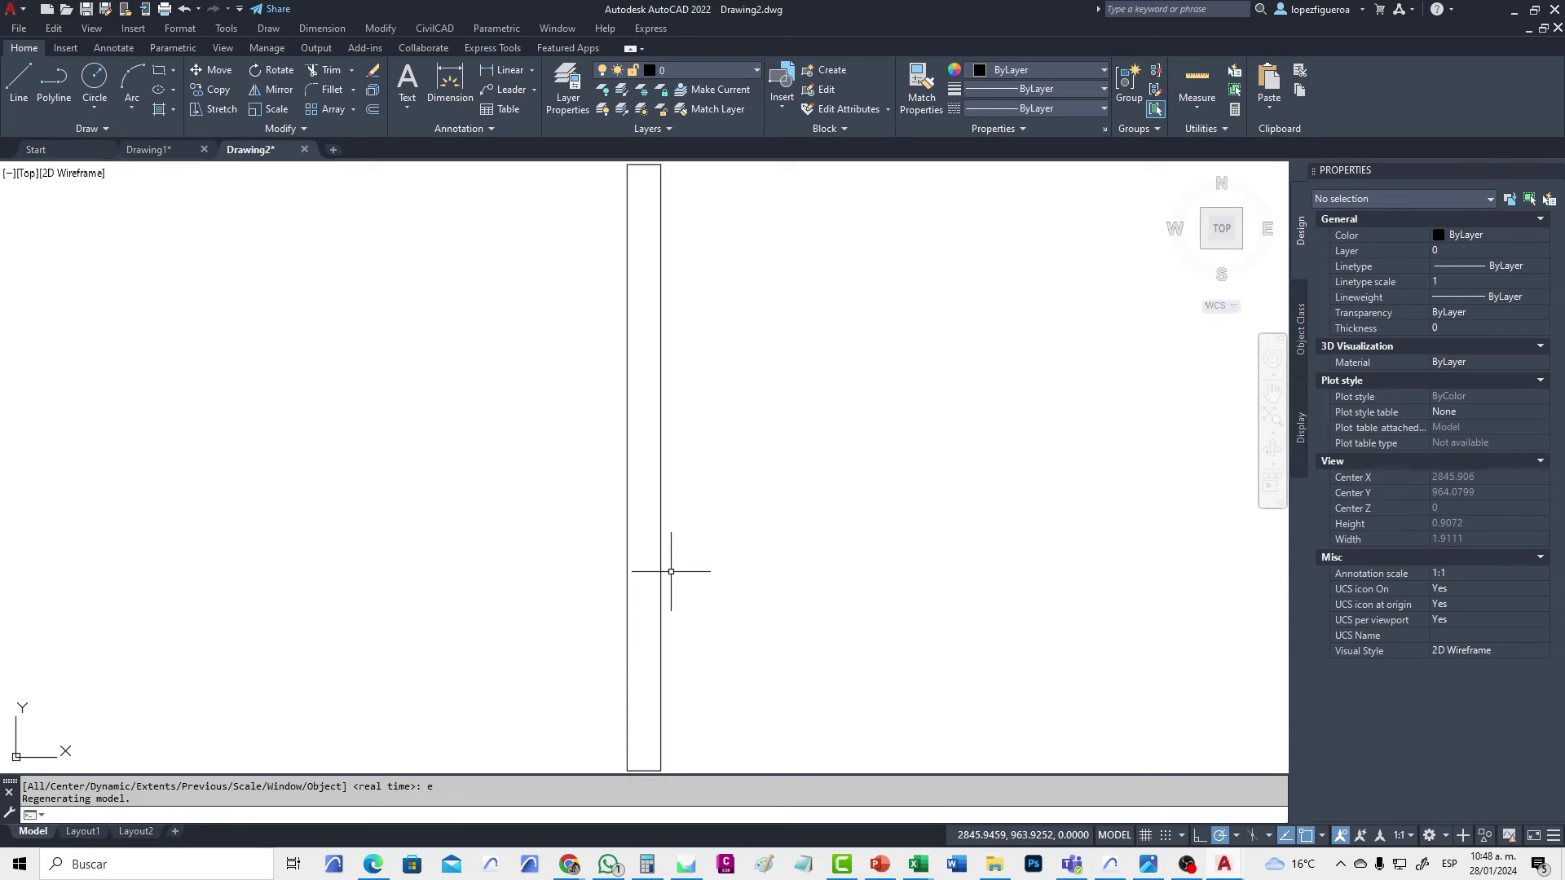
scroll(671, 571, "down", 2)
middle_click_drag(685, 541, 901, 505)
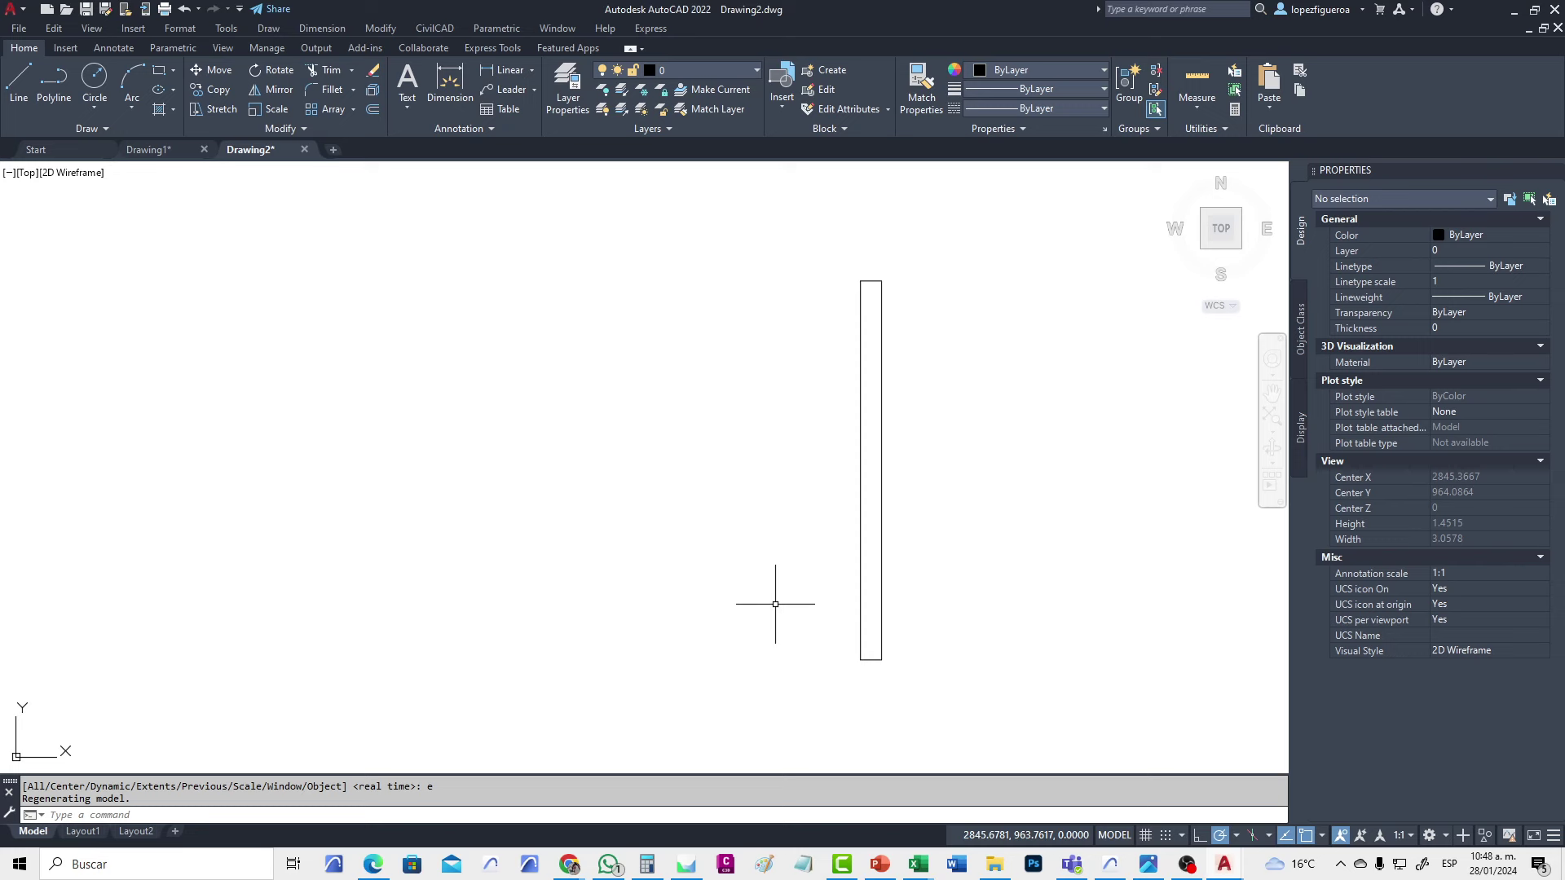
Draw a 0.90 line running left from the rectangle's lower-right corner
type("L")
key("Return")
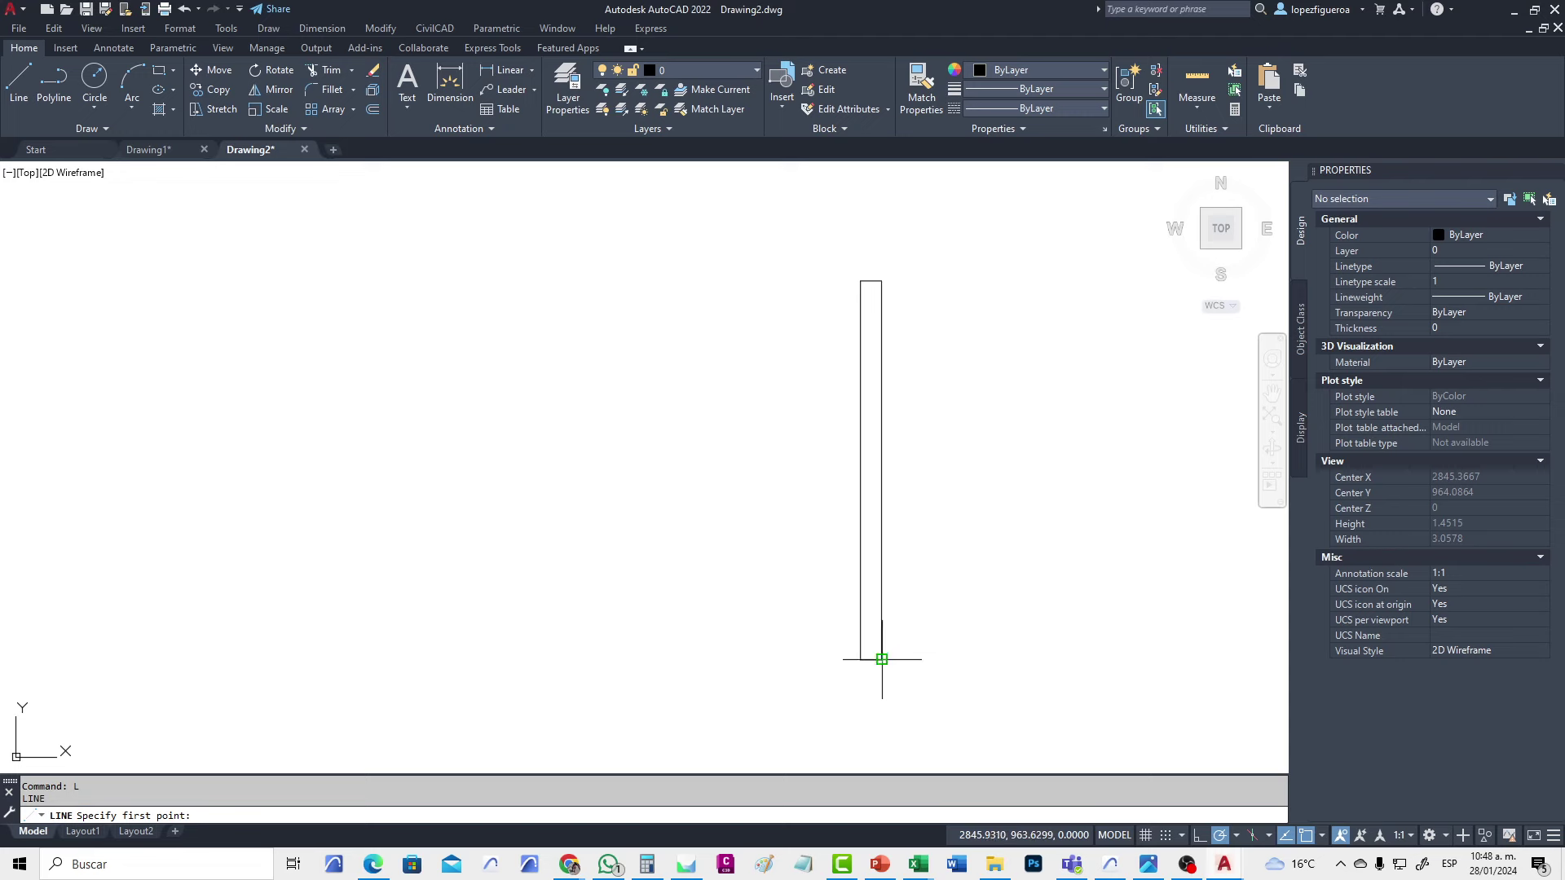
left_click(881, 659)
middle_click_drag(883, 659, 483, 637)
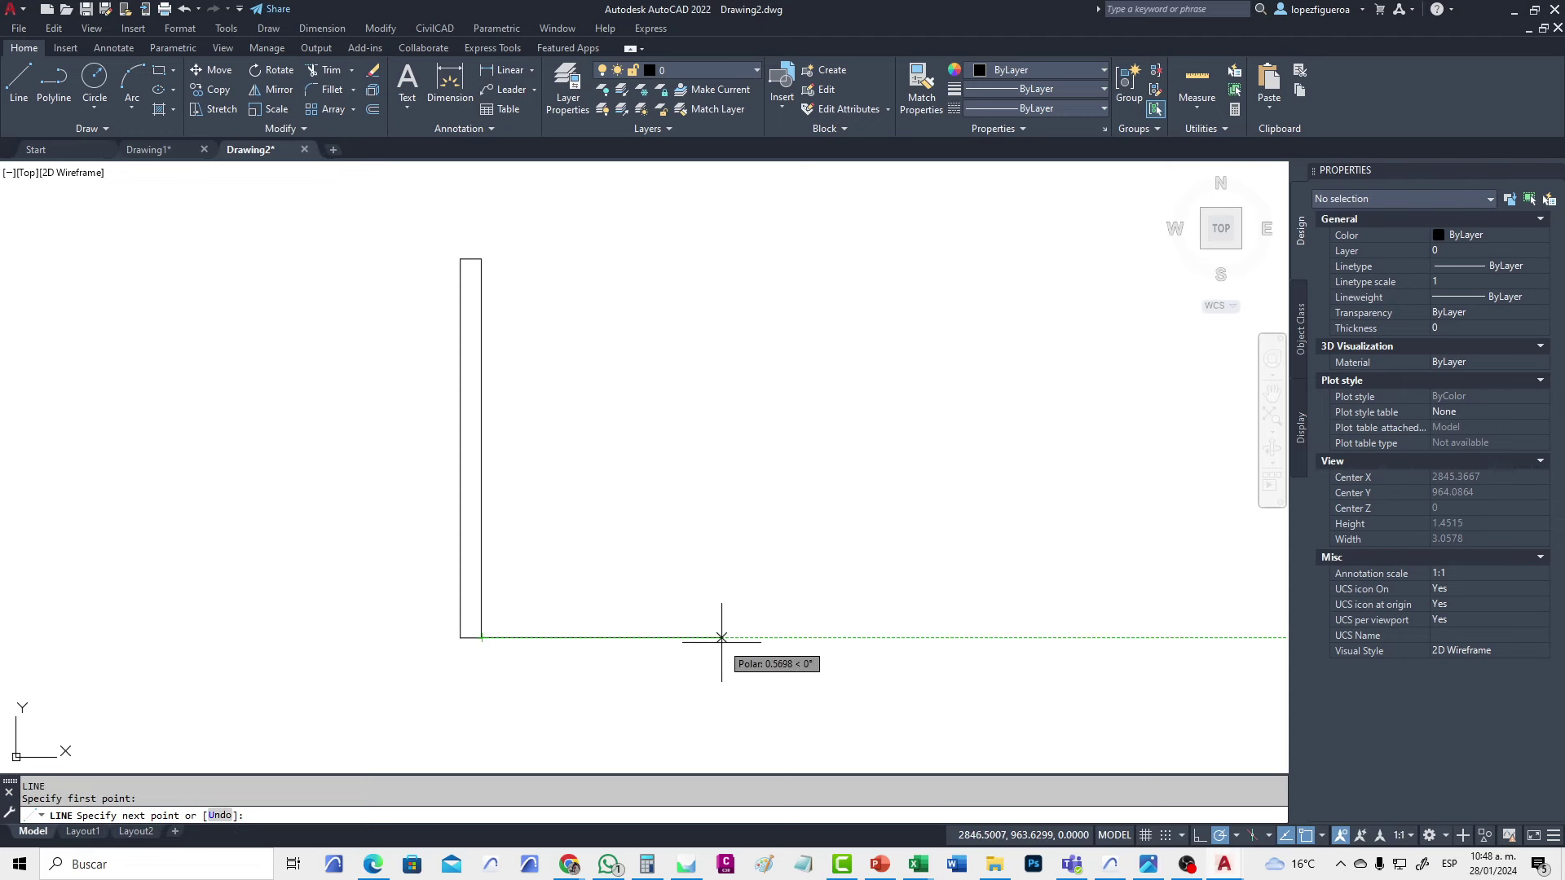
middle_click_drag(705, 640, 1022, 636)
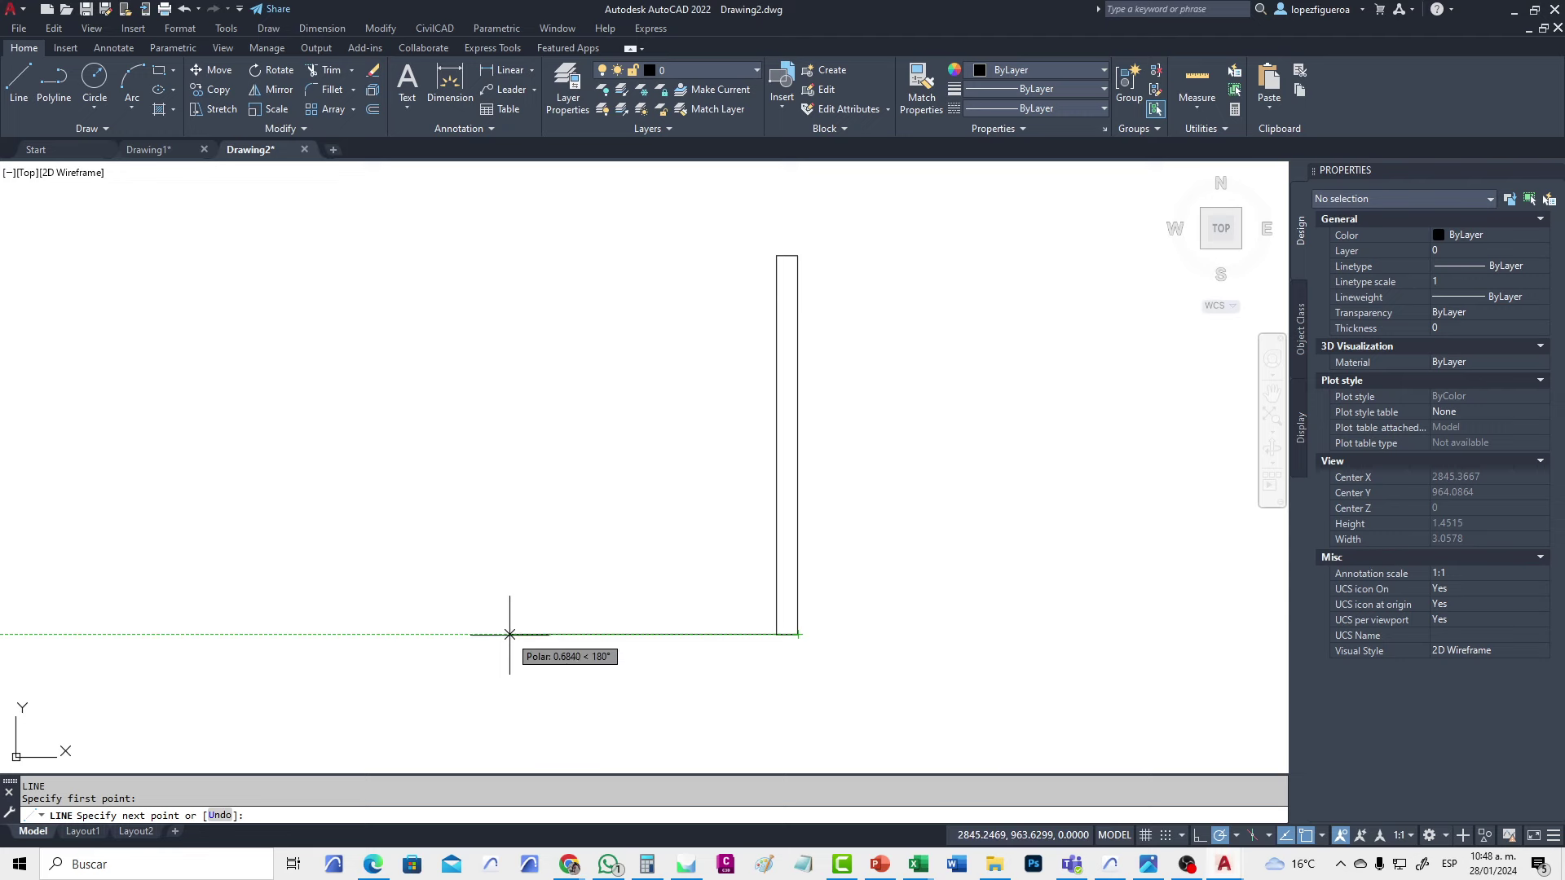
type("0.90")
key("Return")
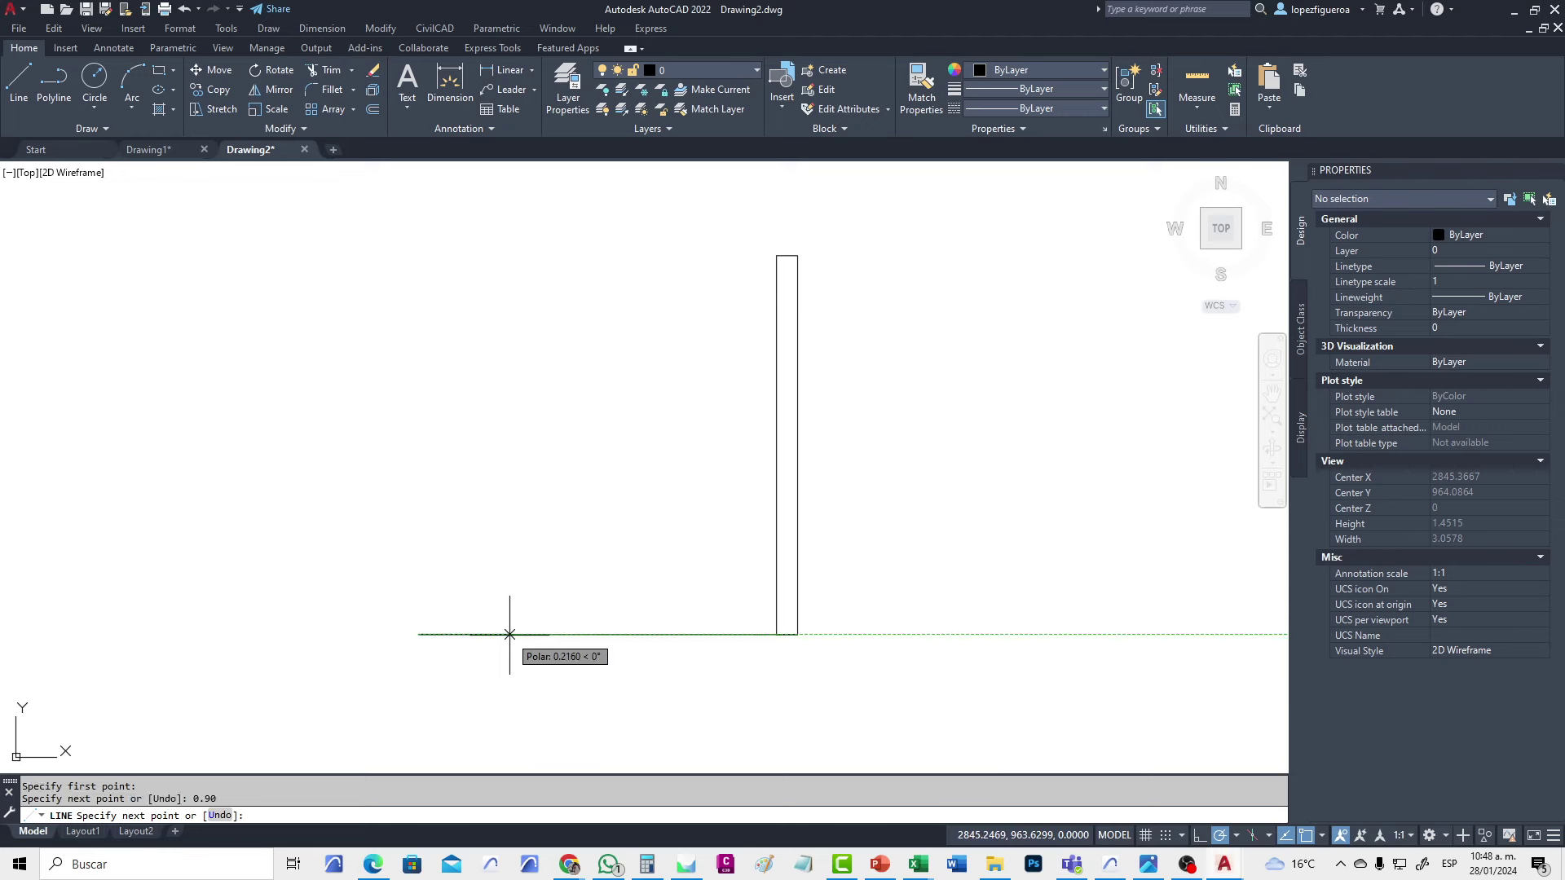
key("Return")
Zoom in on the door drawing and start the ARC command
scroll(515, 588, "down", 1)
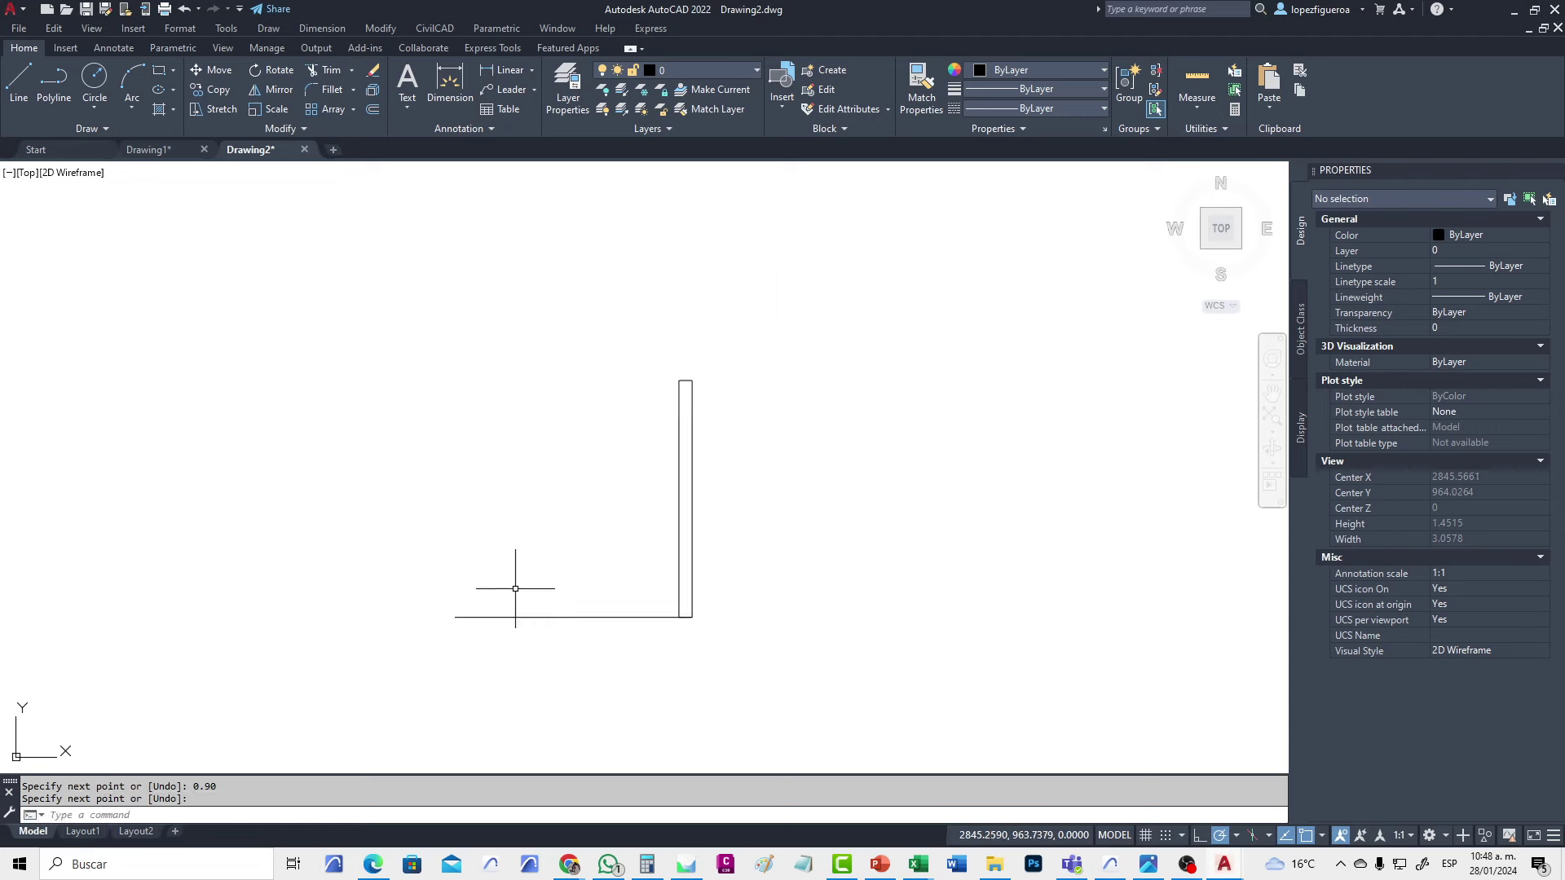
scroll(447, 615, "up", 2)
middle_click_drag(587, 534, 593, 557)
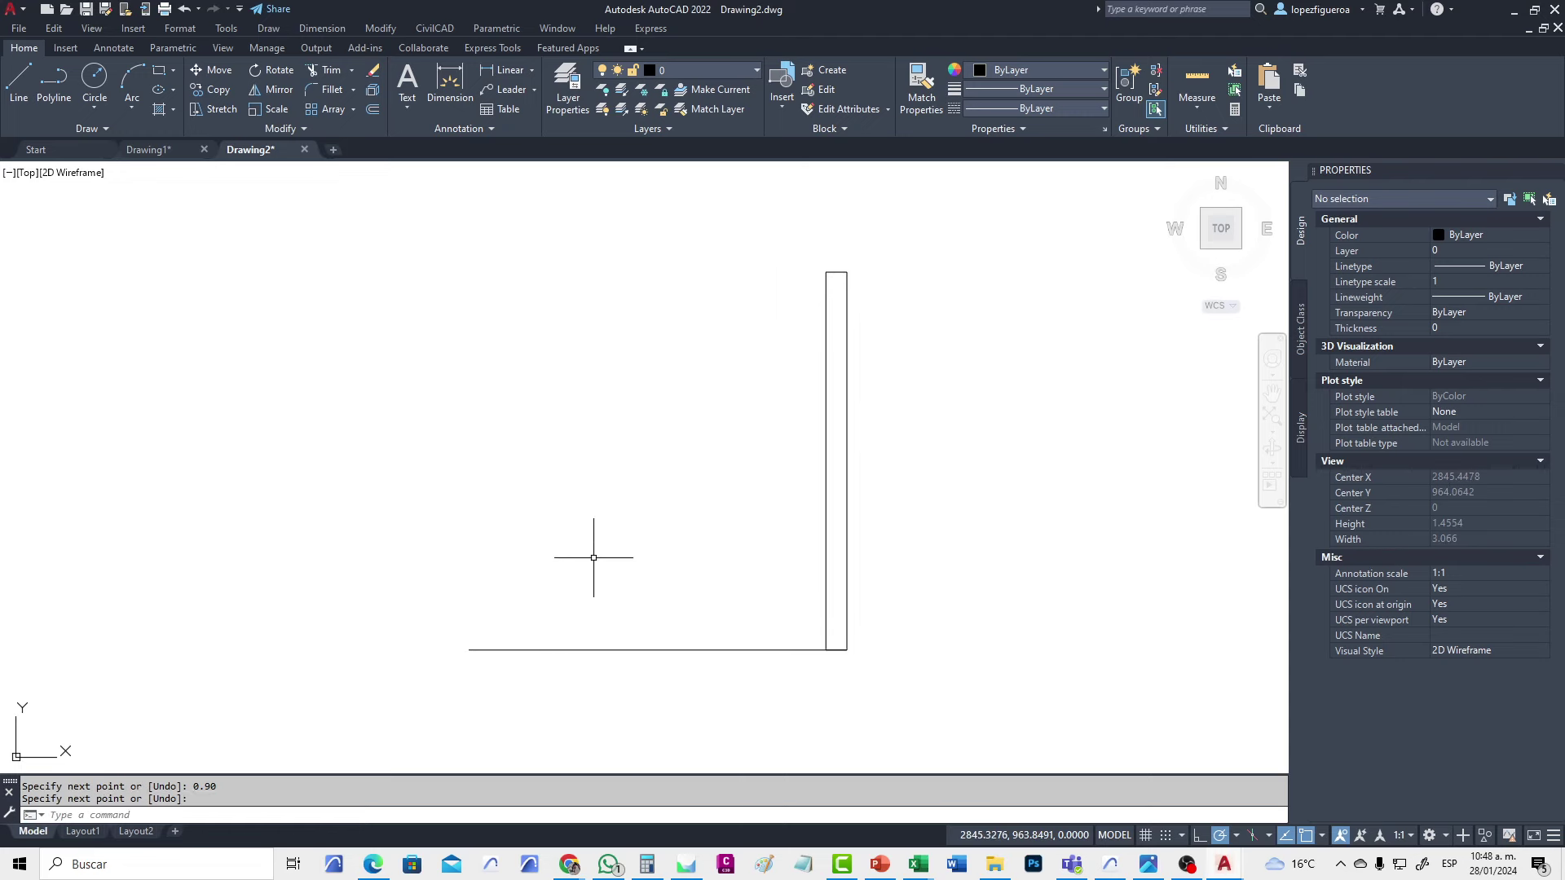
type("ARC")
key("Return")
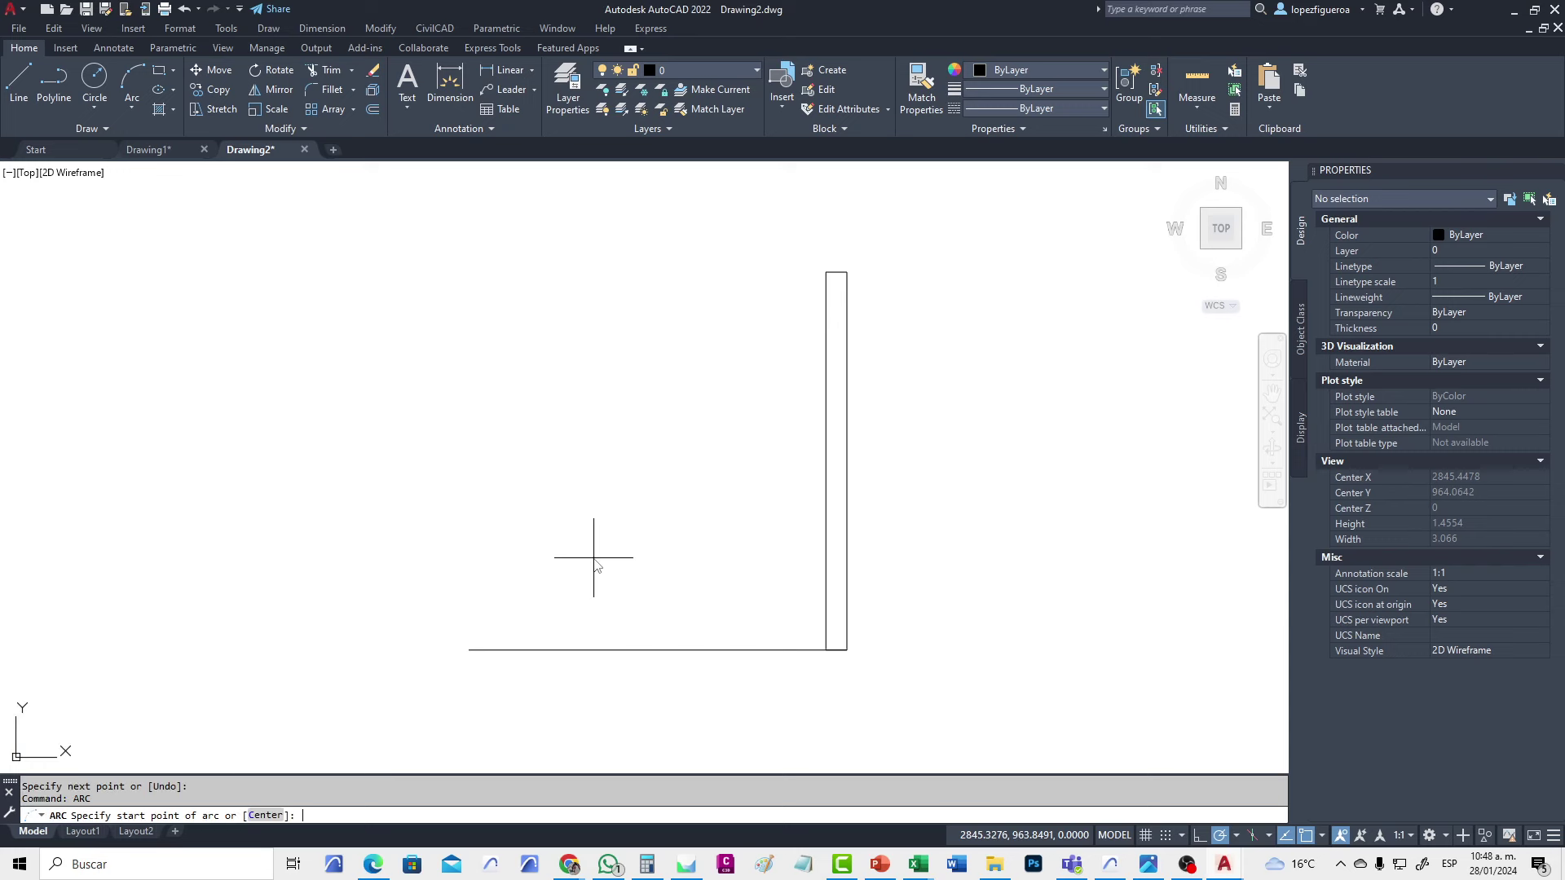
Draw a three-point swing arc from the line's left end to the leaf's top corner
left_click(469, 650)
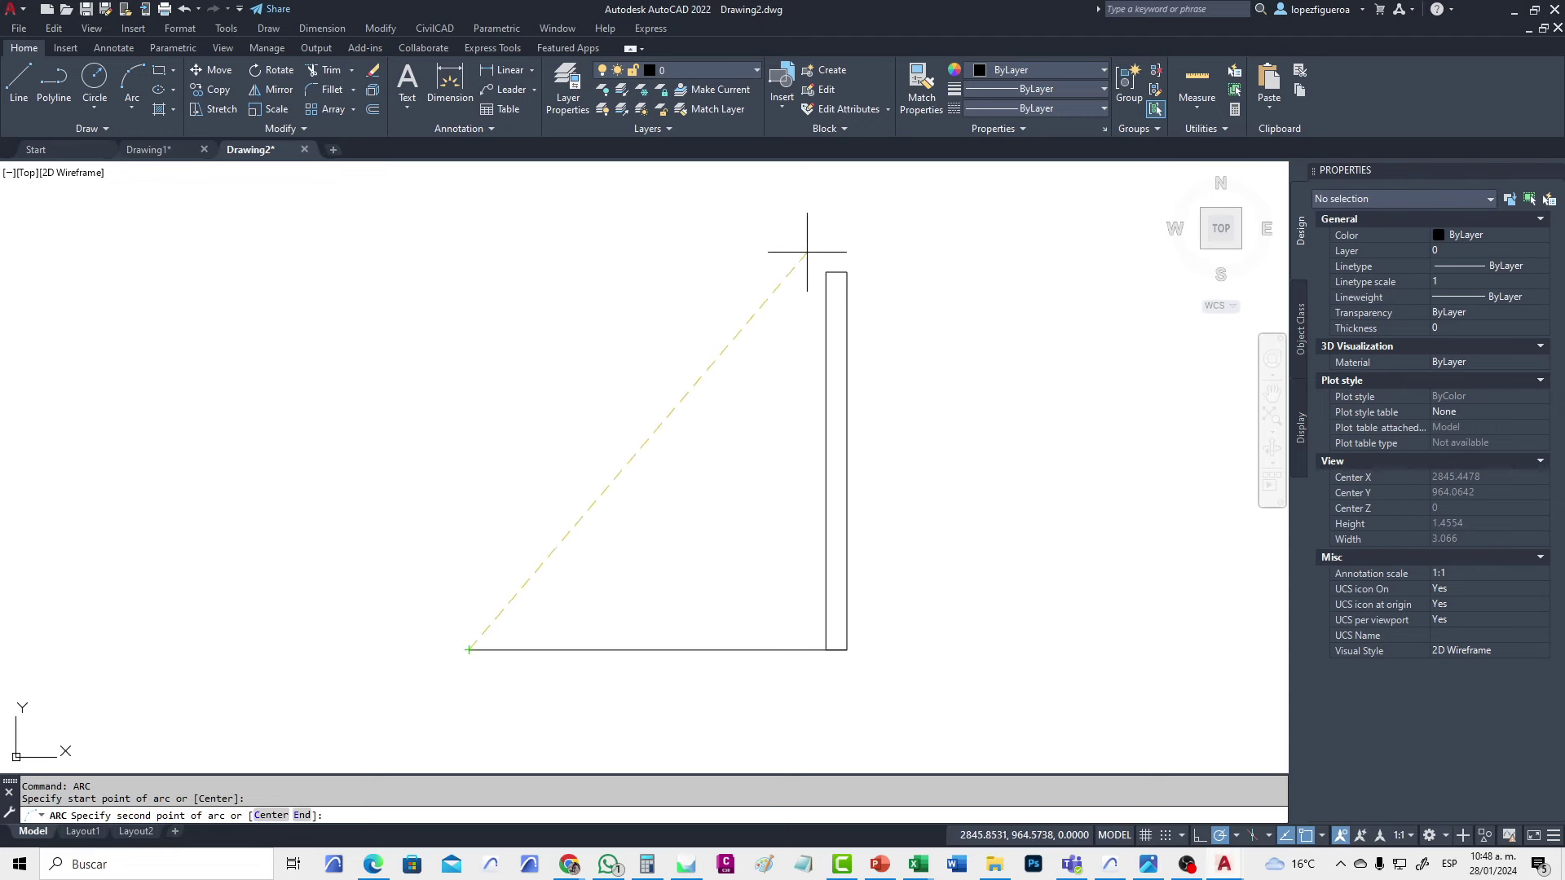
left_click(825, 273)
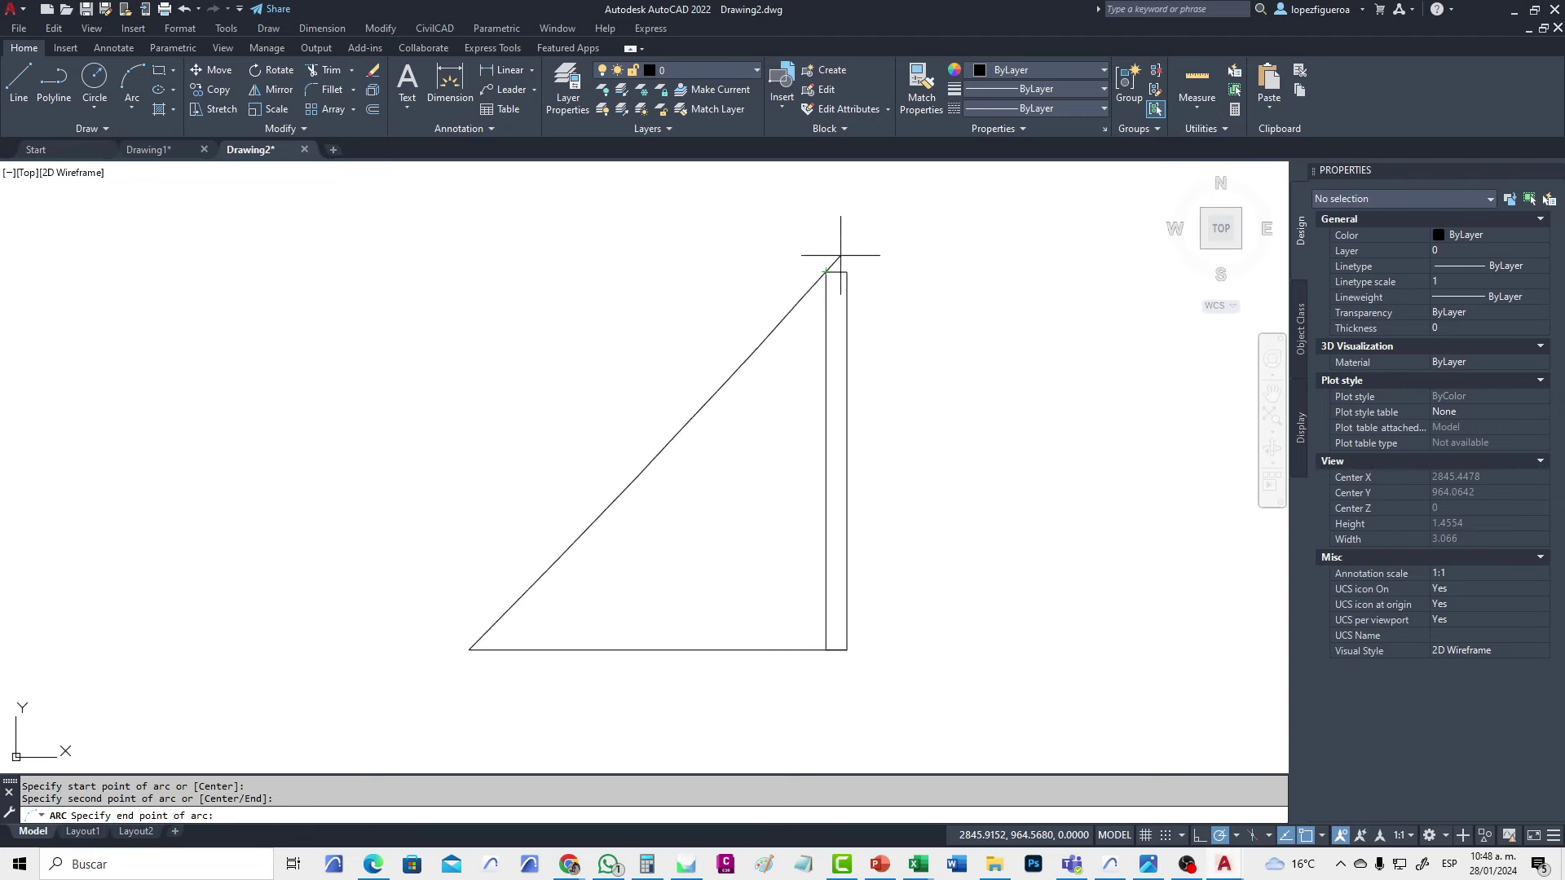
left_click(842, 269)
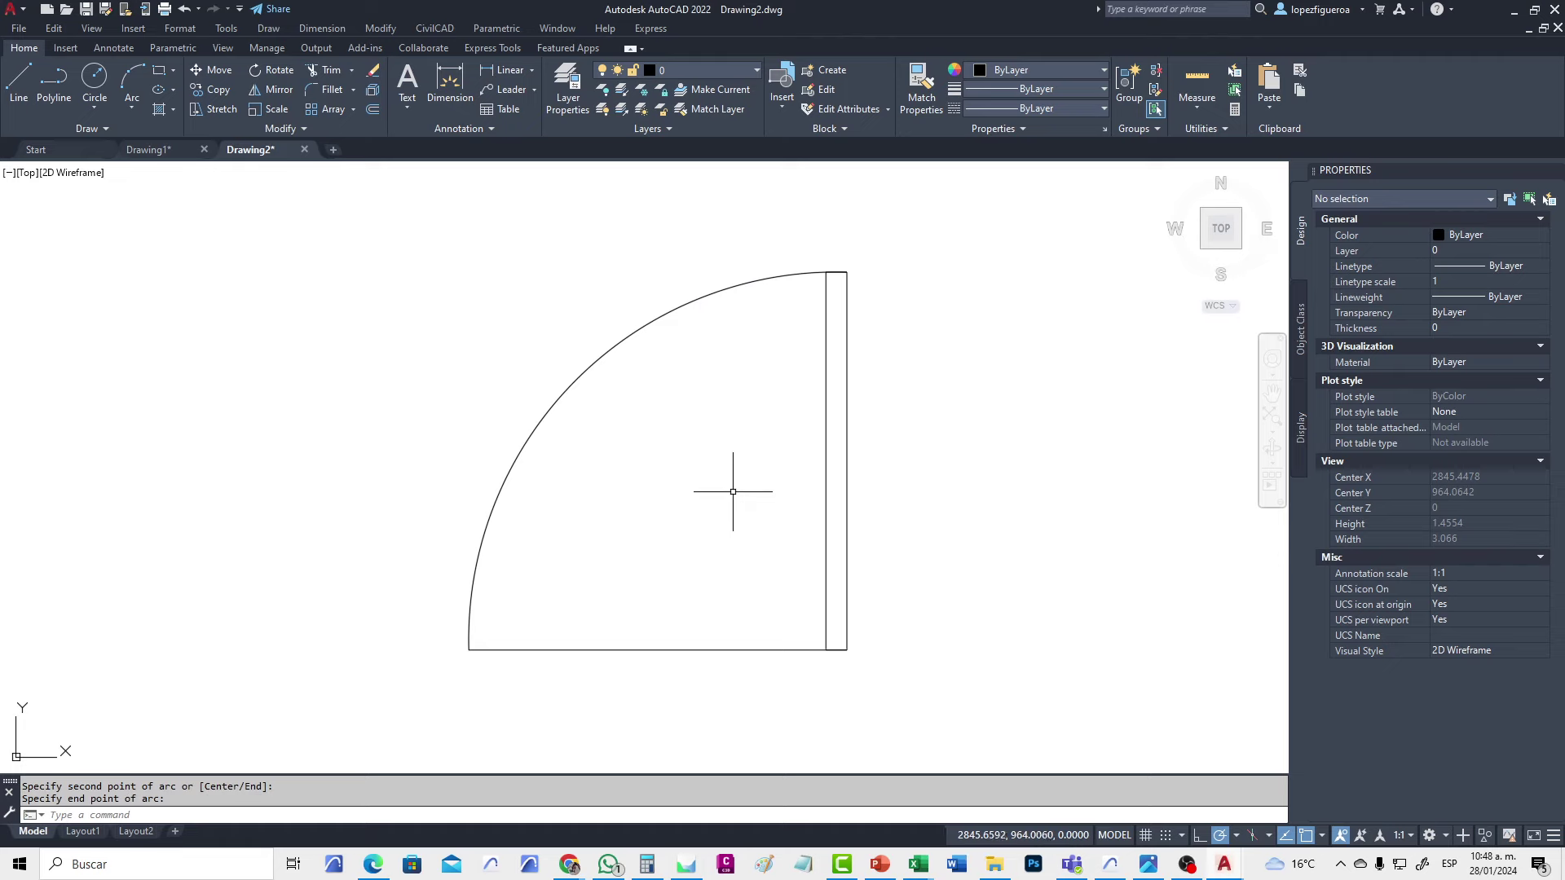
Window-select the 0.90 bottom line and delete it
middle_click_drag(734, 499, 744, 482)
left_click(722, 568)
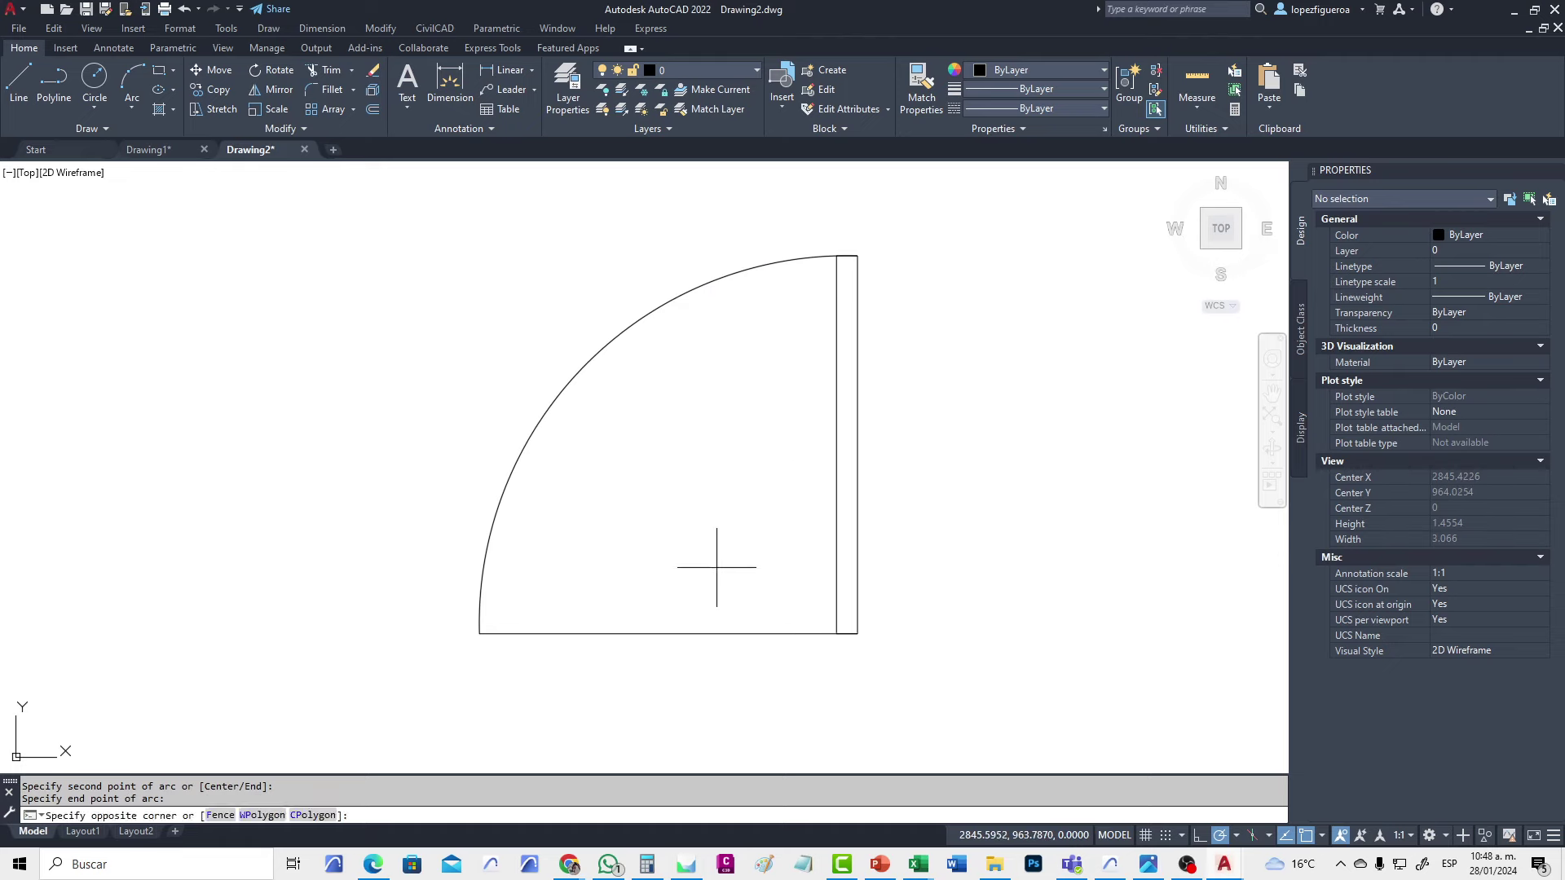
left_click(627, 681)
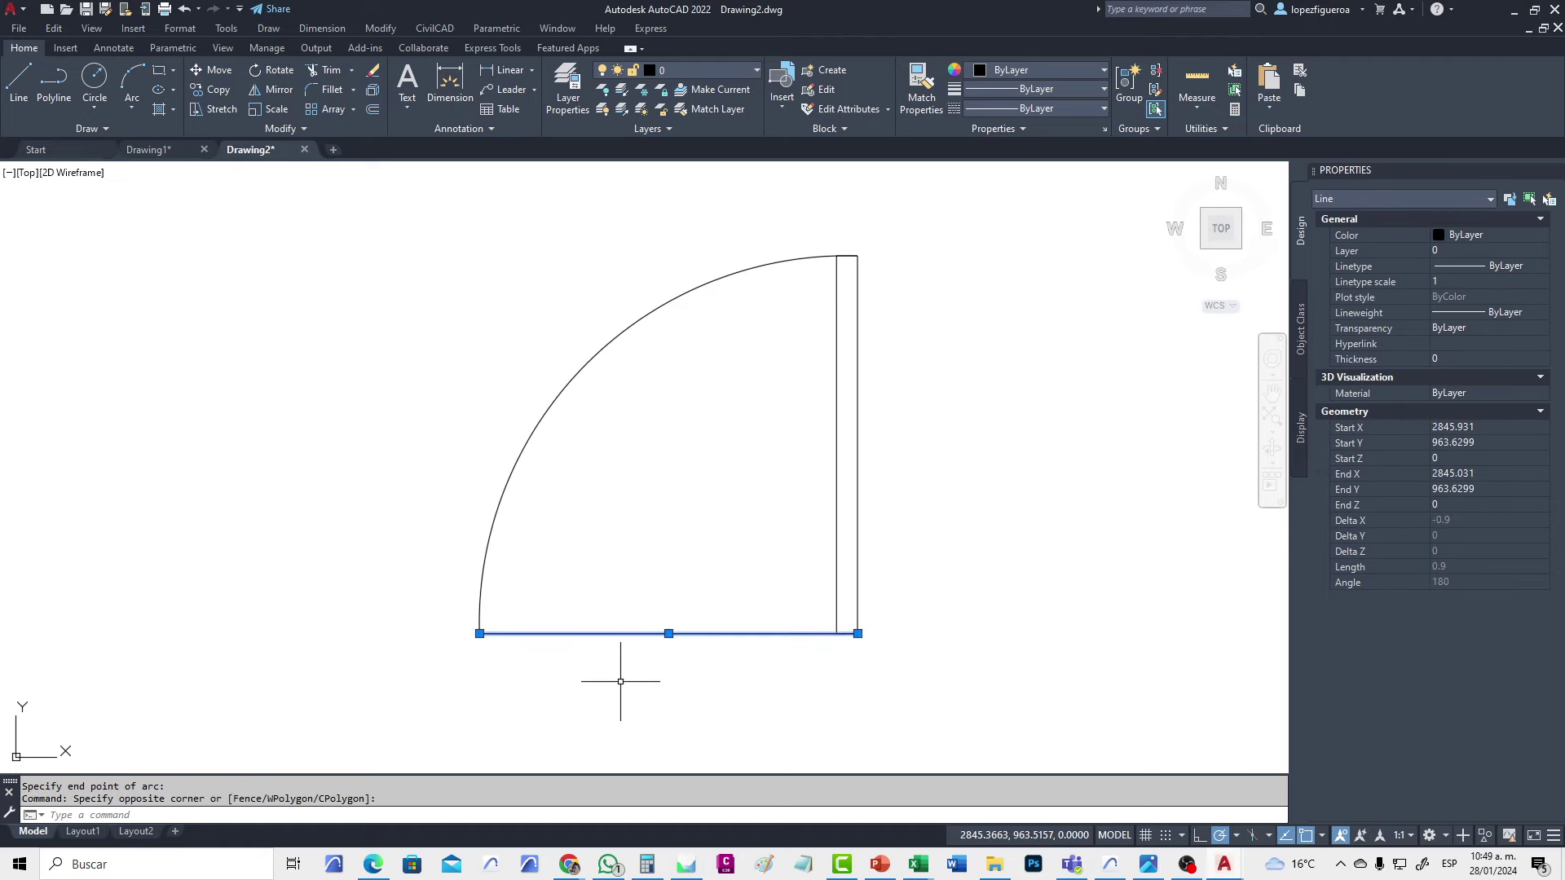
key("Delete")
scroll(620, 680, "down", 2)
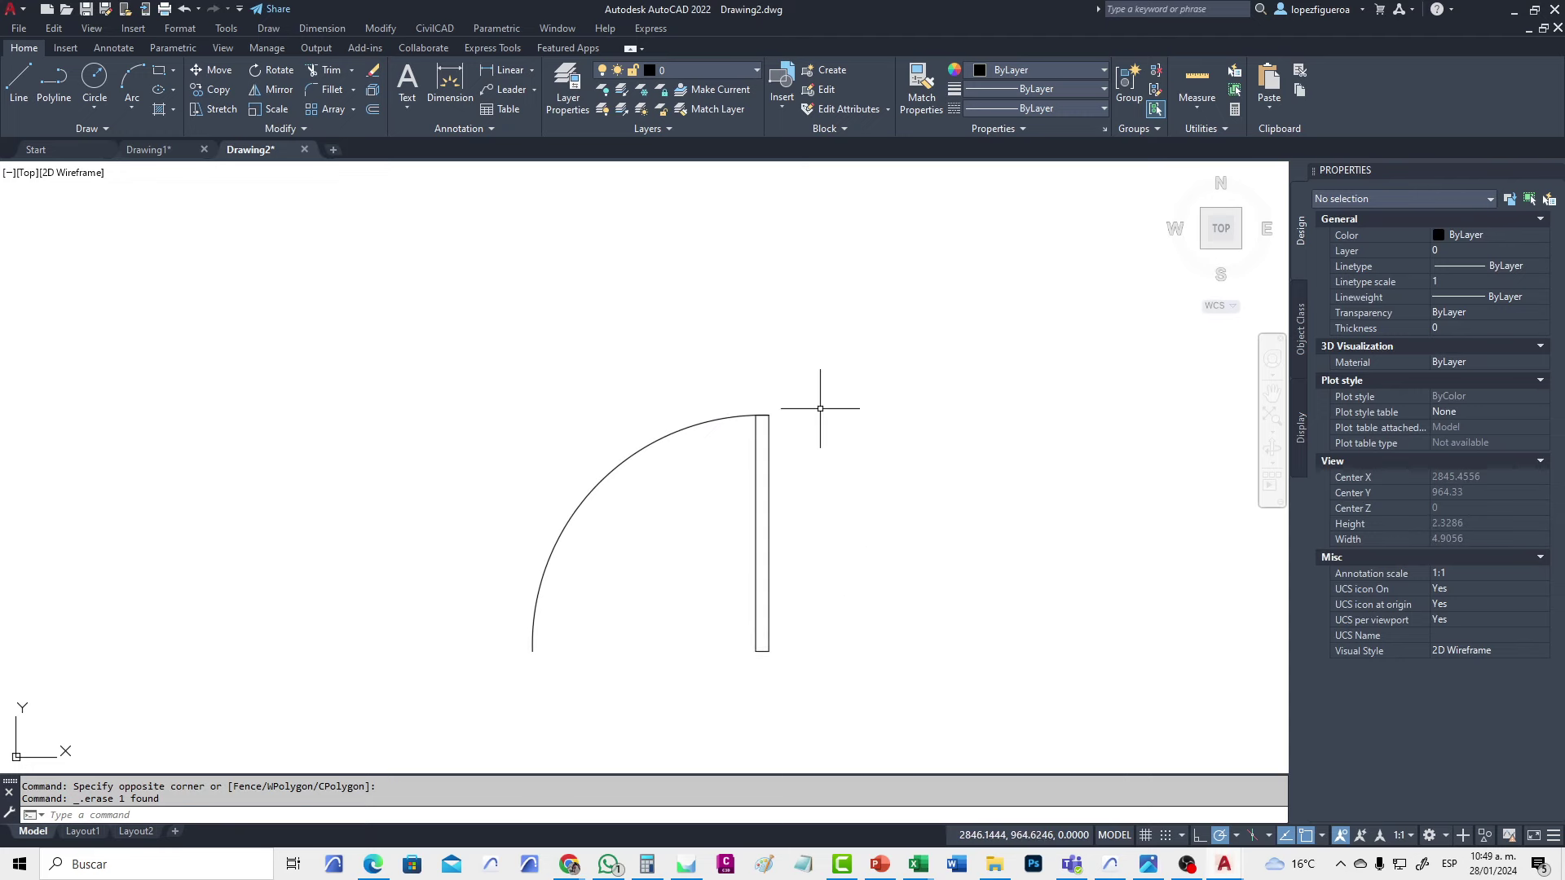
middle_click_drag(608, 653, 558, 621)
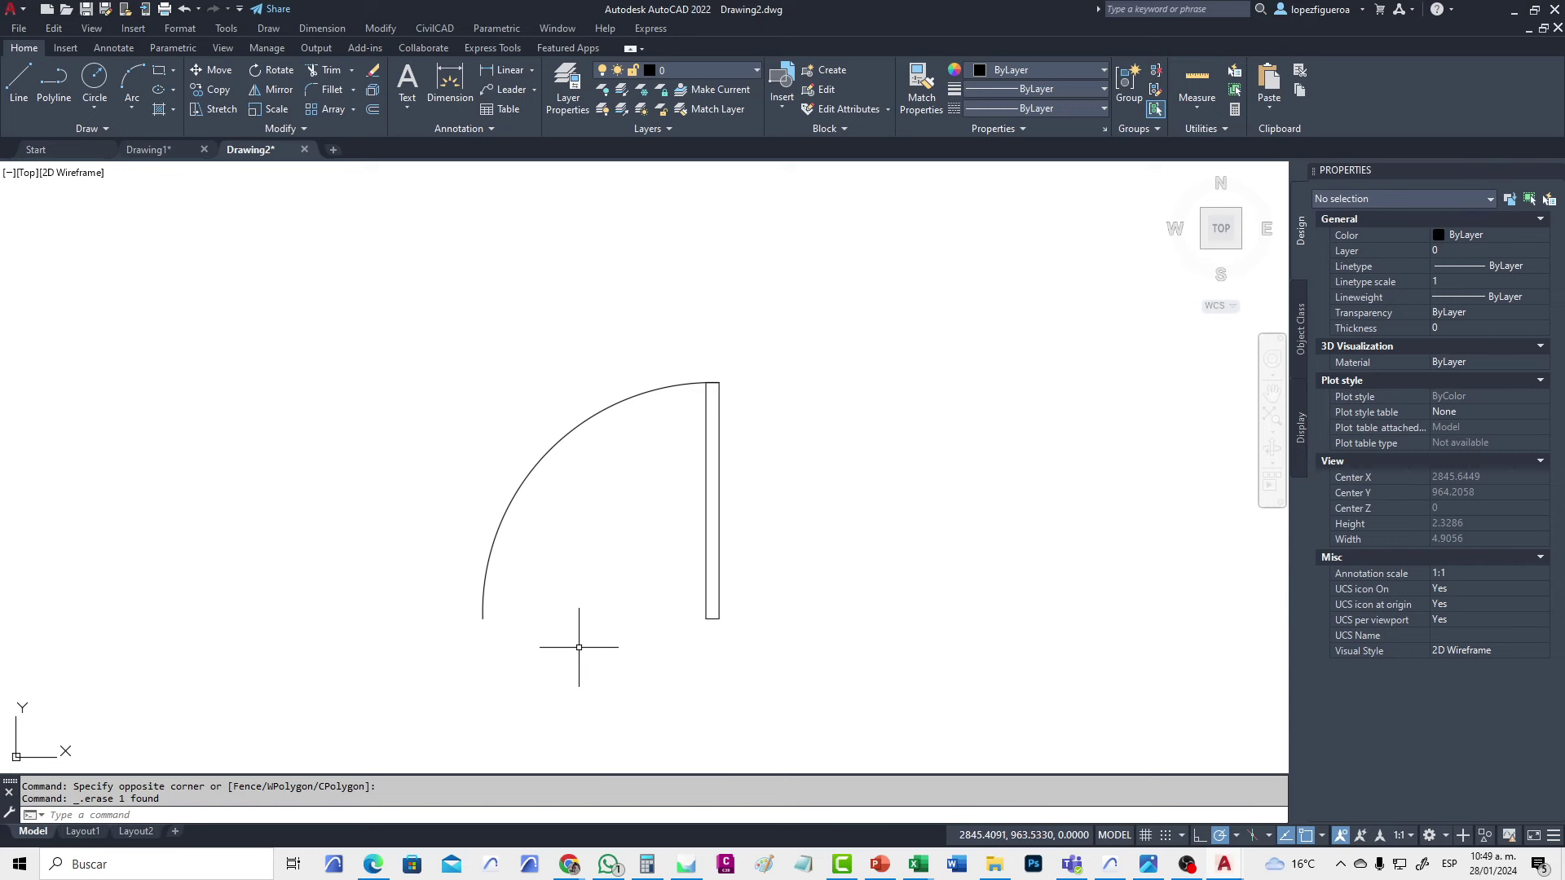
mouse_move(587, 640)
middle_mouse_down()
mouse_move(601, 514)
mouse_move(483, 503)
middle_mouse_up()
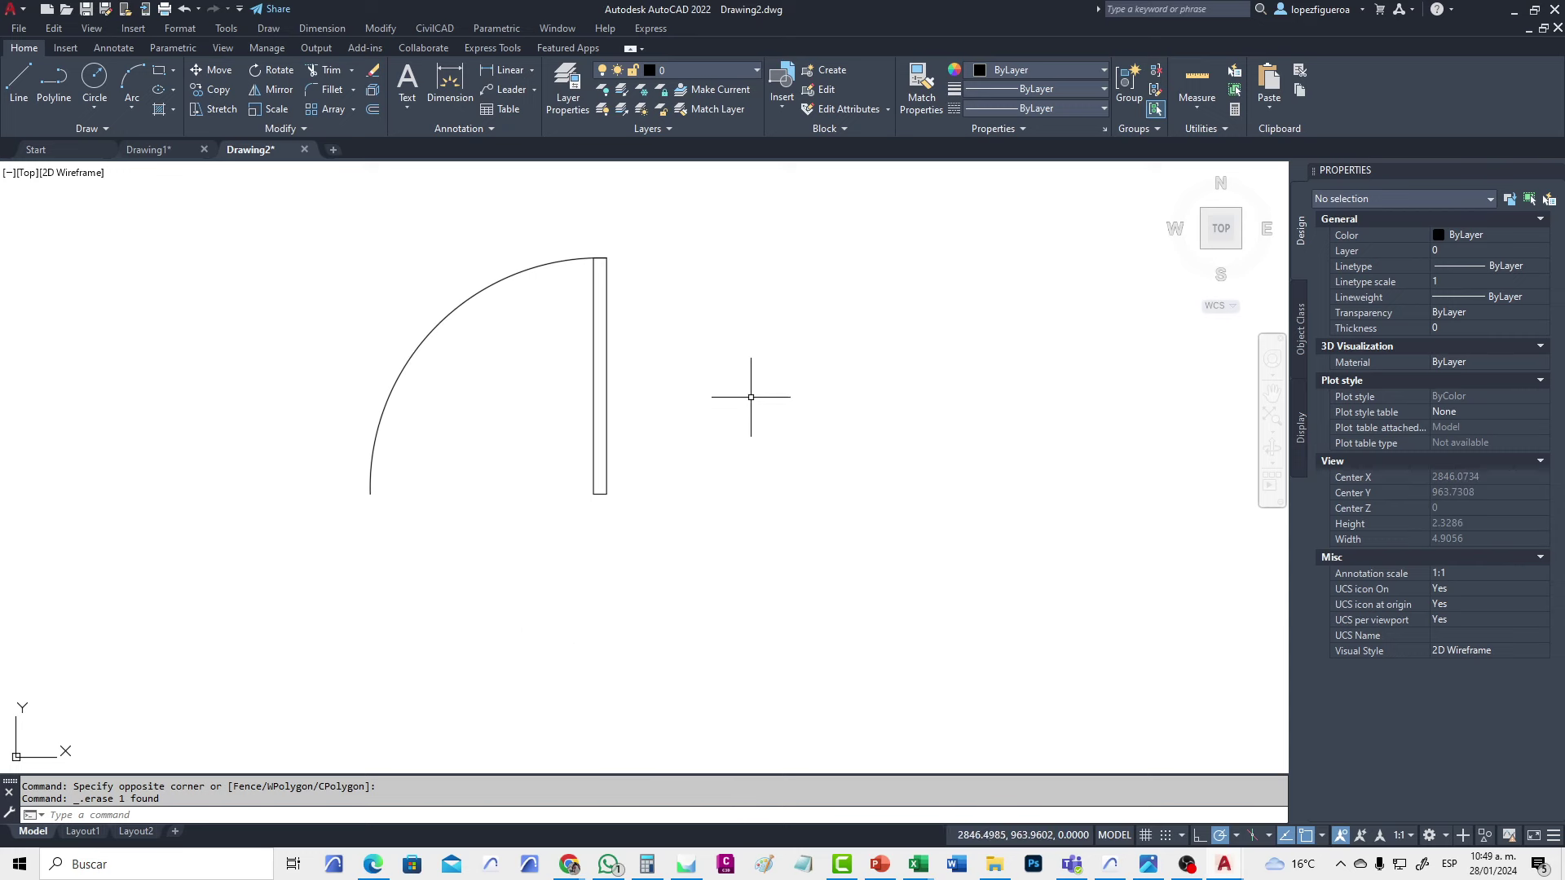
middle_click_drag(509, 432, 557, 447)
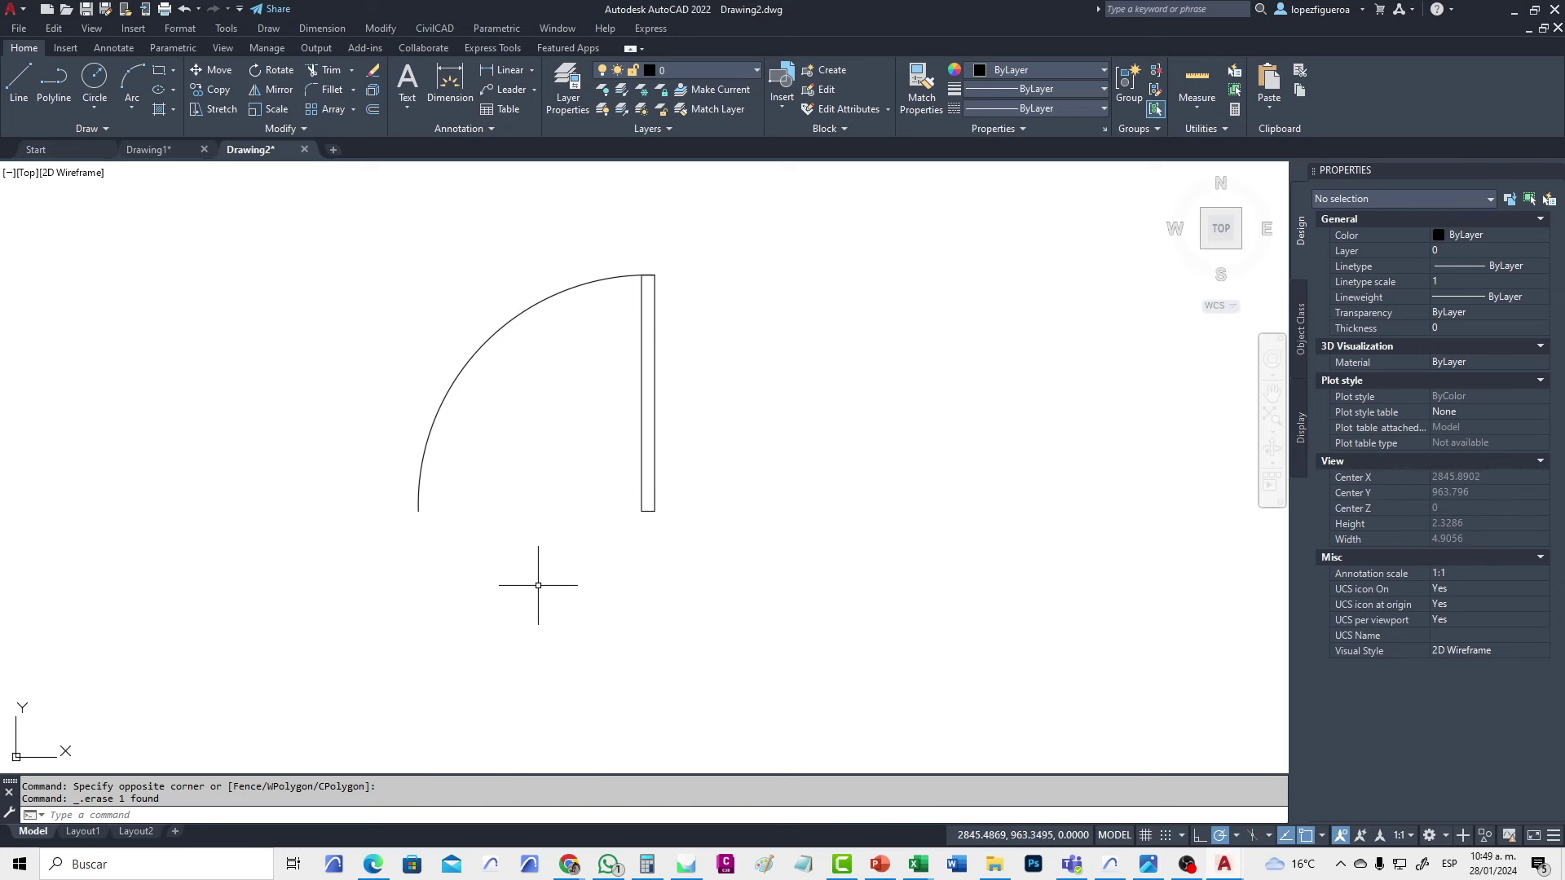
mouse_move(541, 587)
middle_mouse_down()
mouse_move(574, 618)
mouse_move(686, 598)
middle_mouse_up()
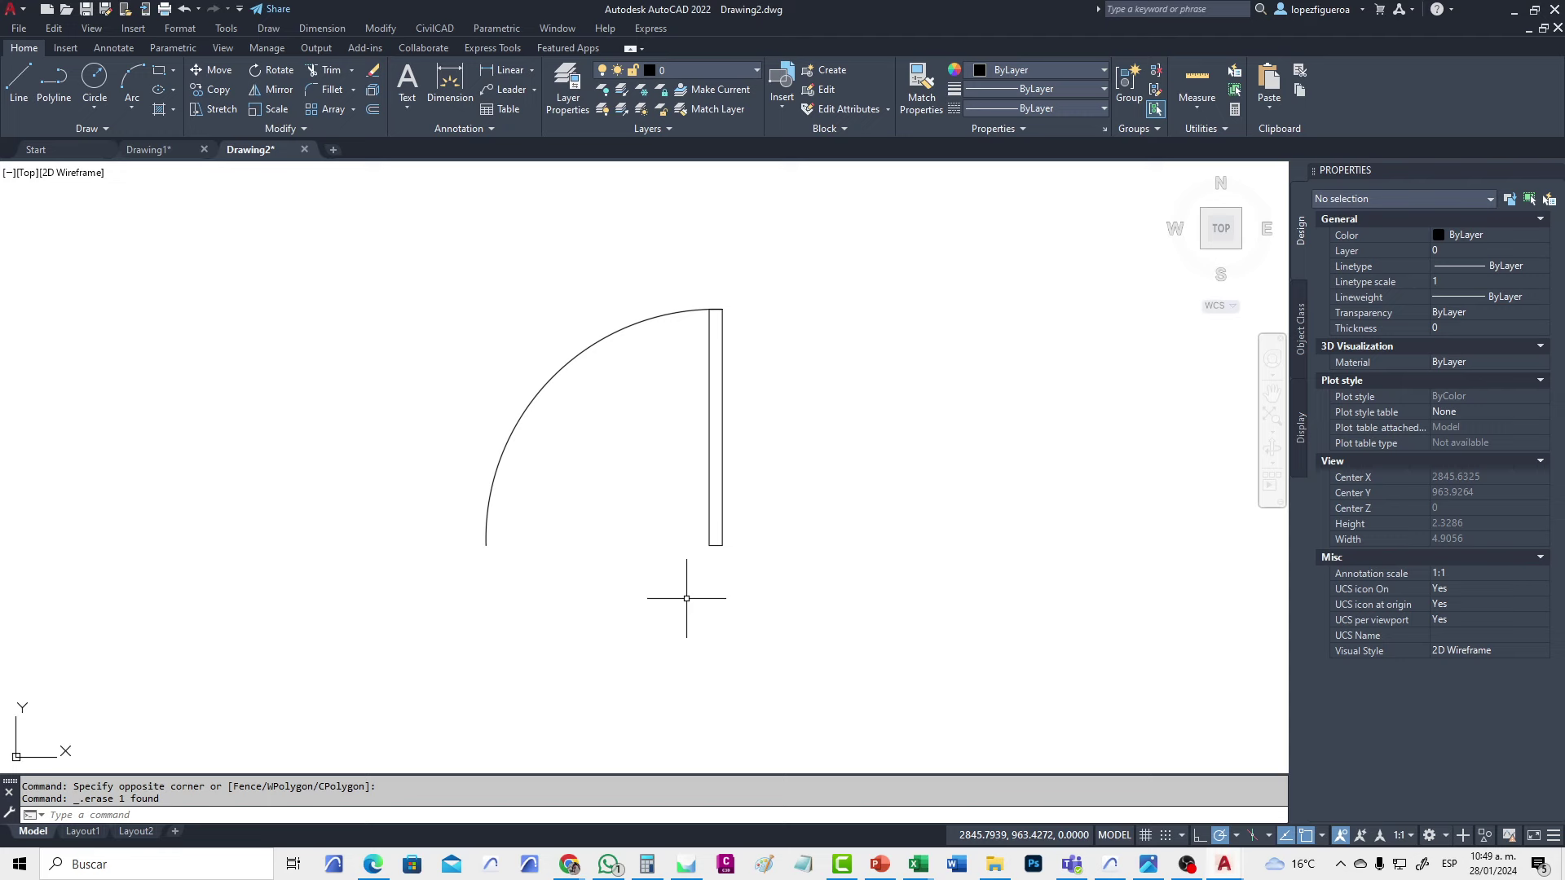
middle_click_drag(659, 526, 729, 565)
left_click(864, 624)
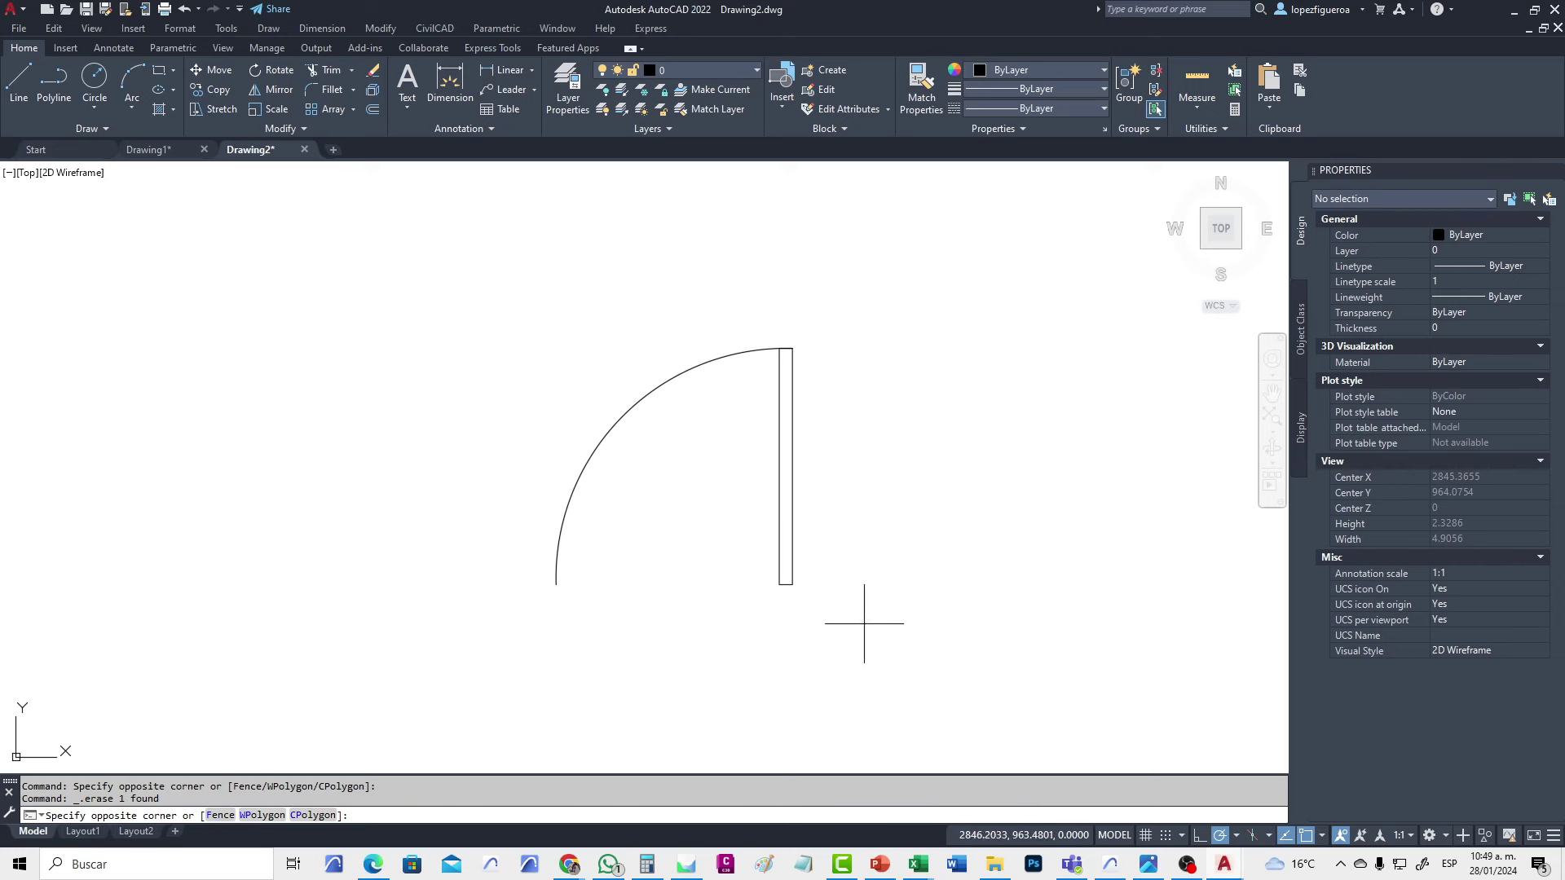
left_click(974, 601)
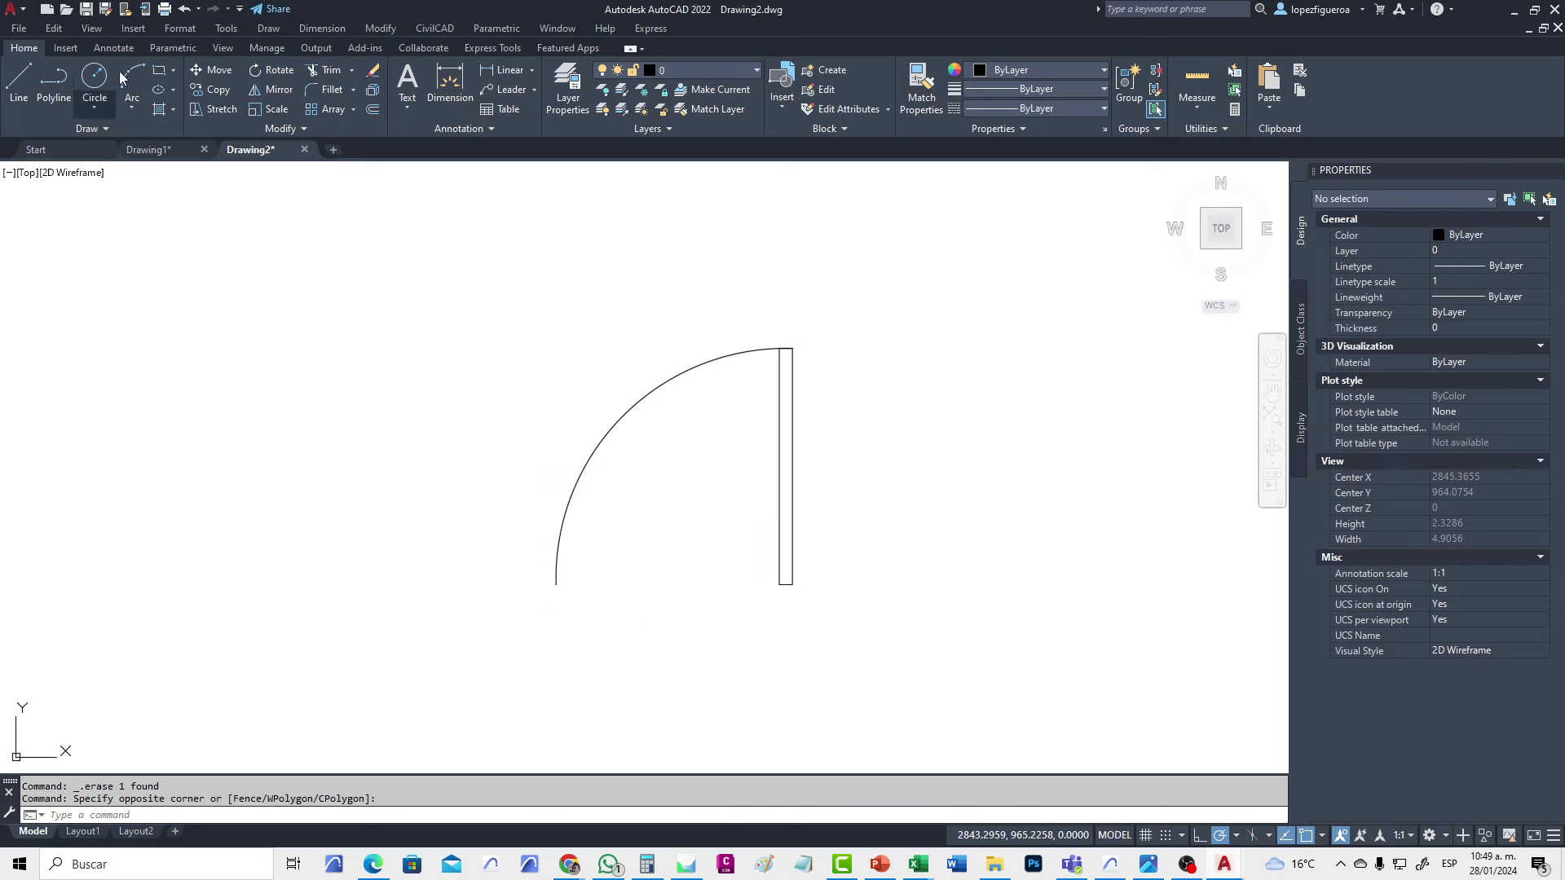
Define a new block named 'Puerta medidas' with Meters as its block unit
left_click(70, 47)
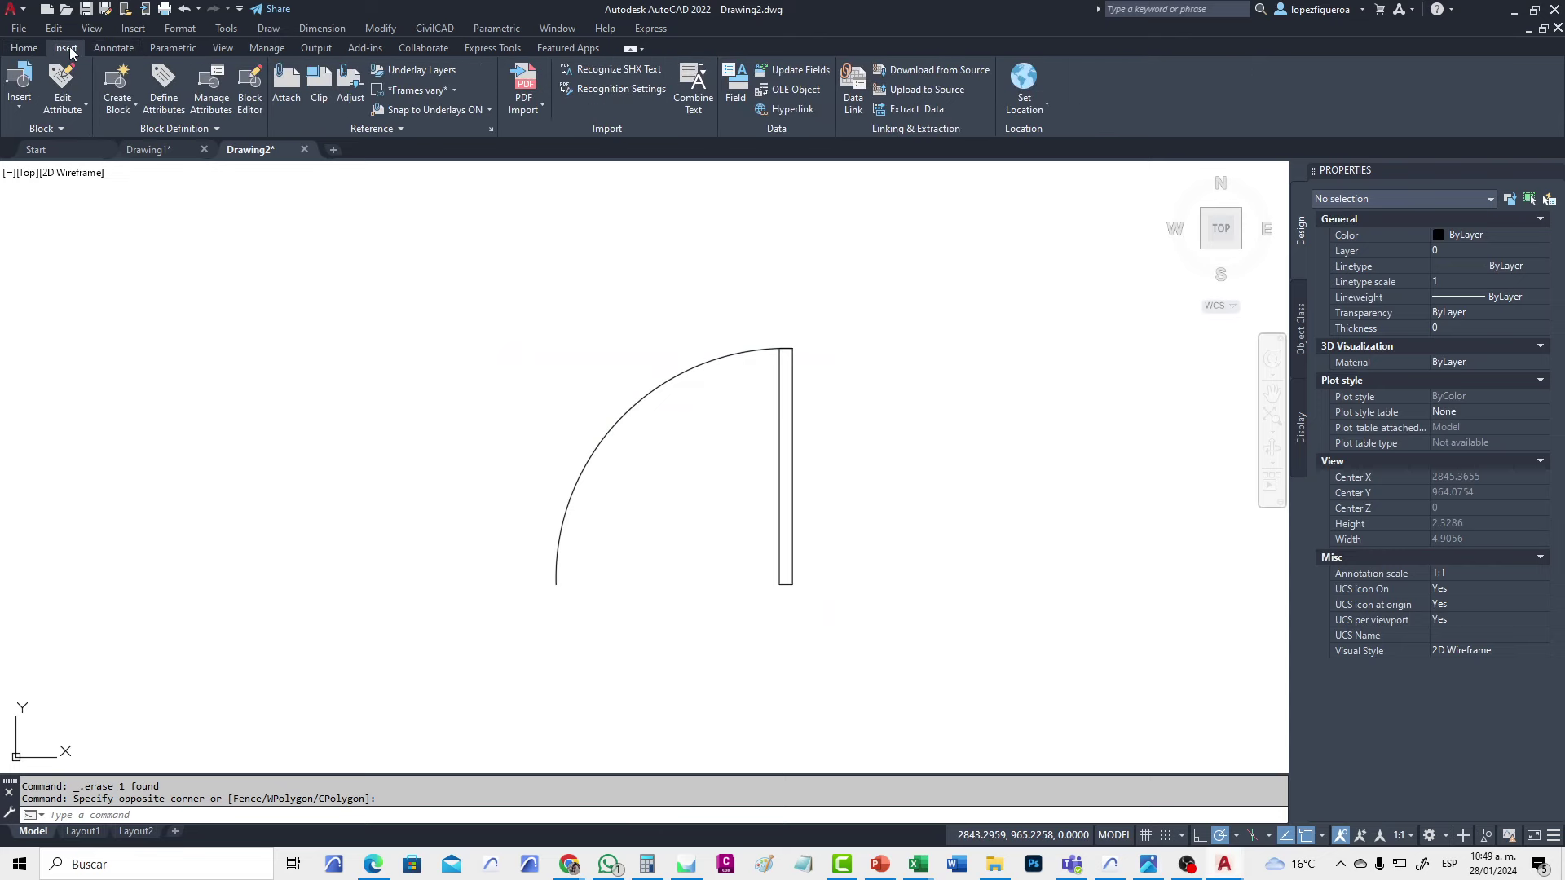
left_click(134, 105)
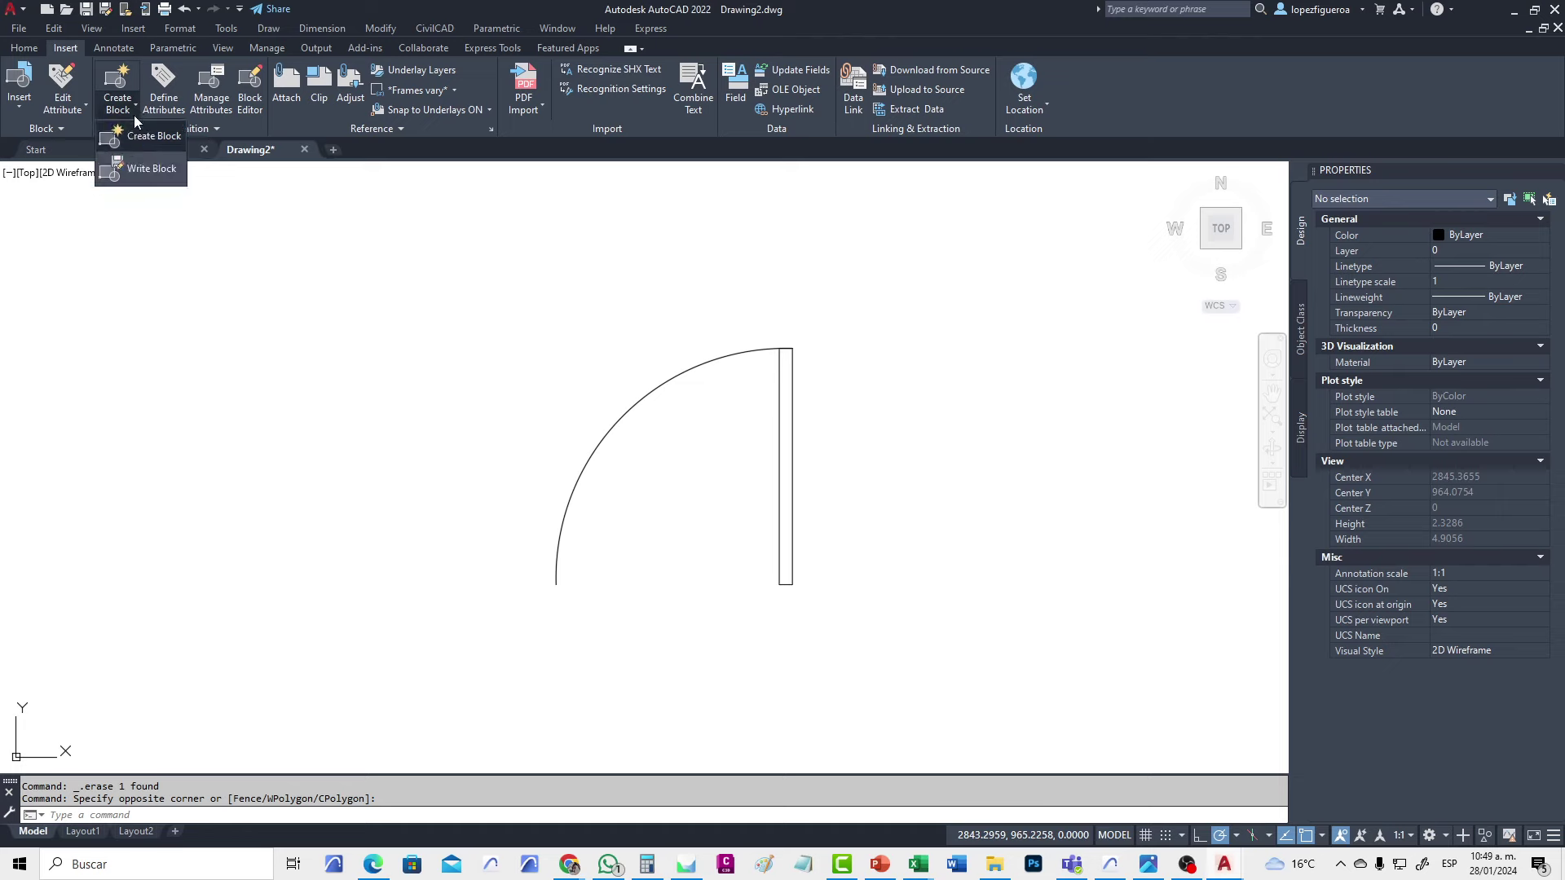
left_click(136, 138)
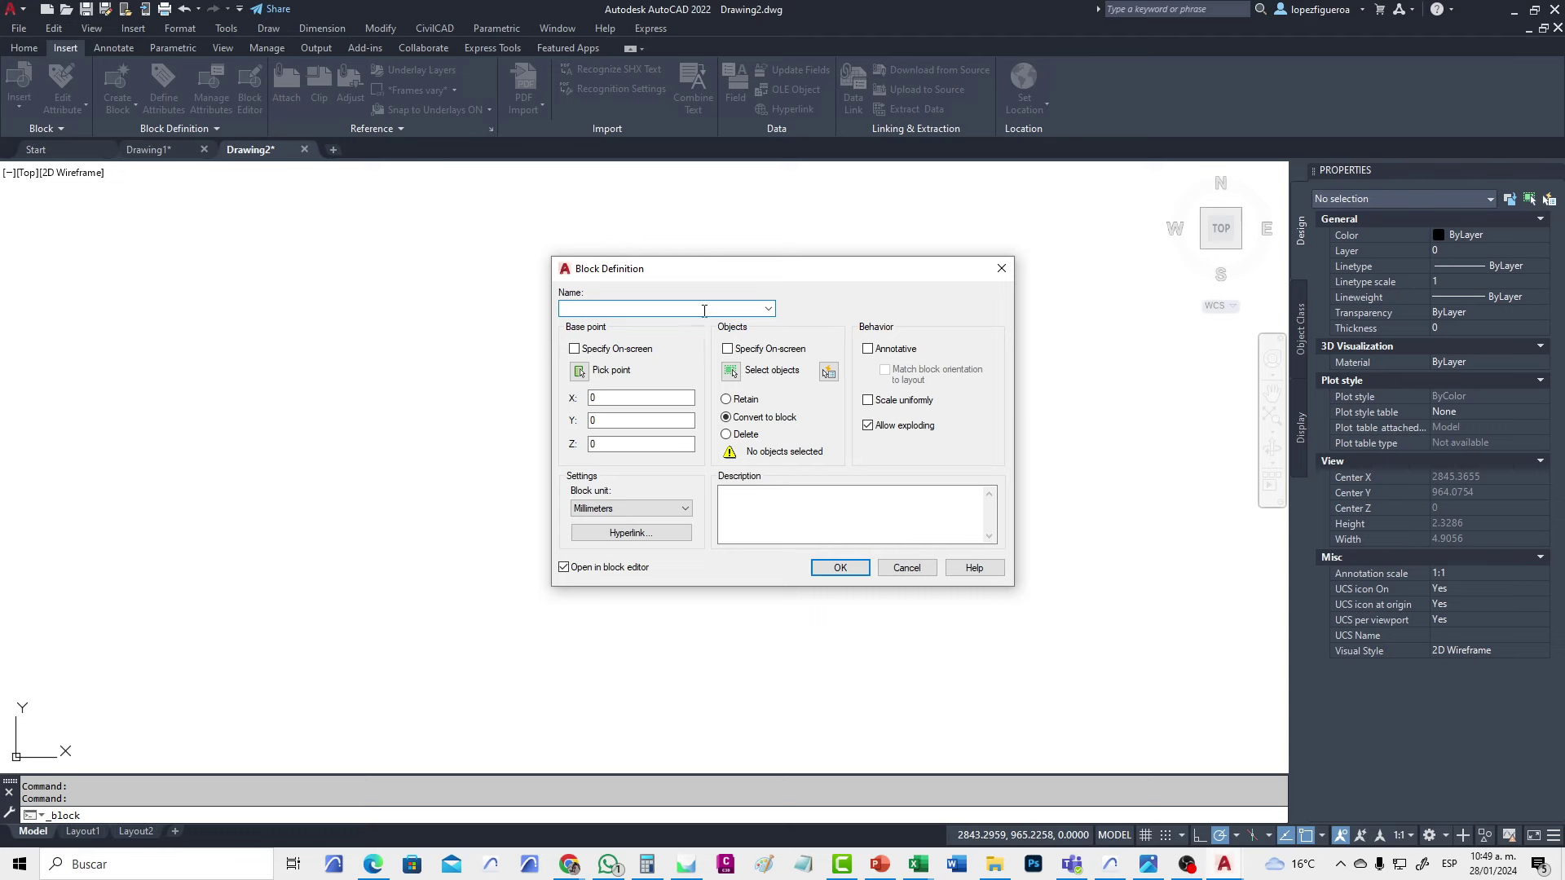
type("Puerta ")
type("med")
type("idas")
left_click_drag(812, 274, 1121, 237)
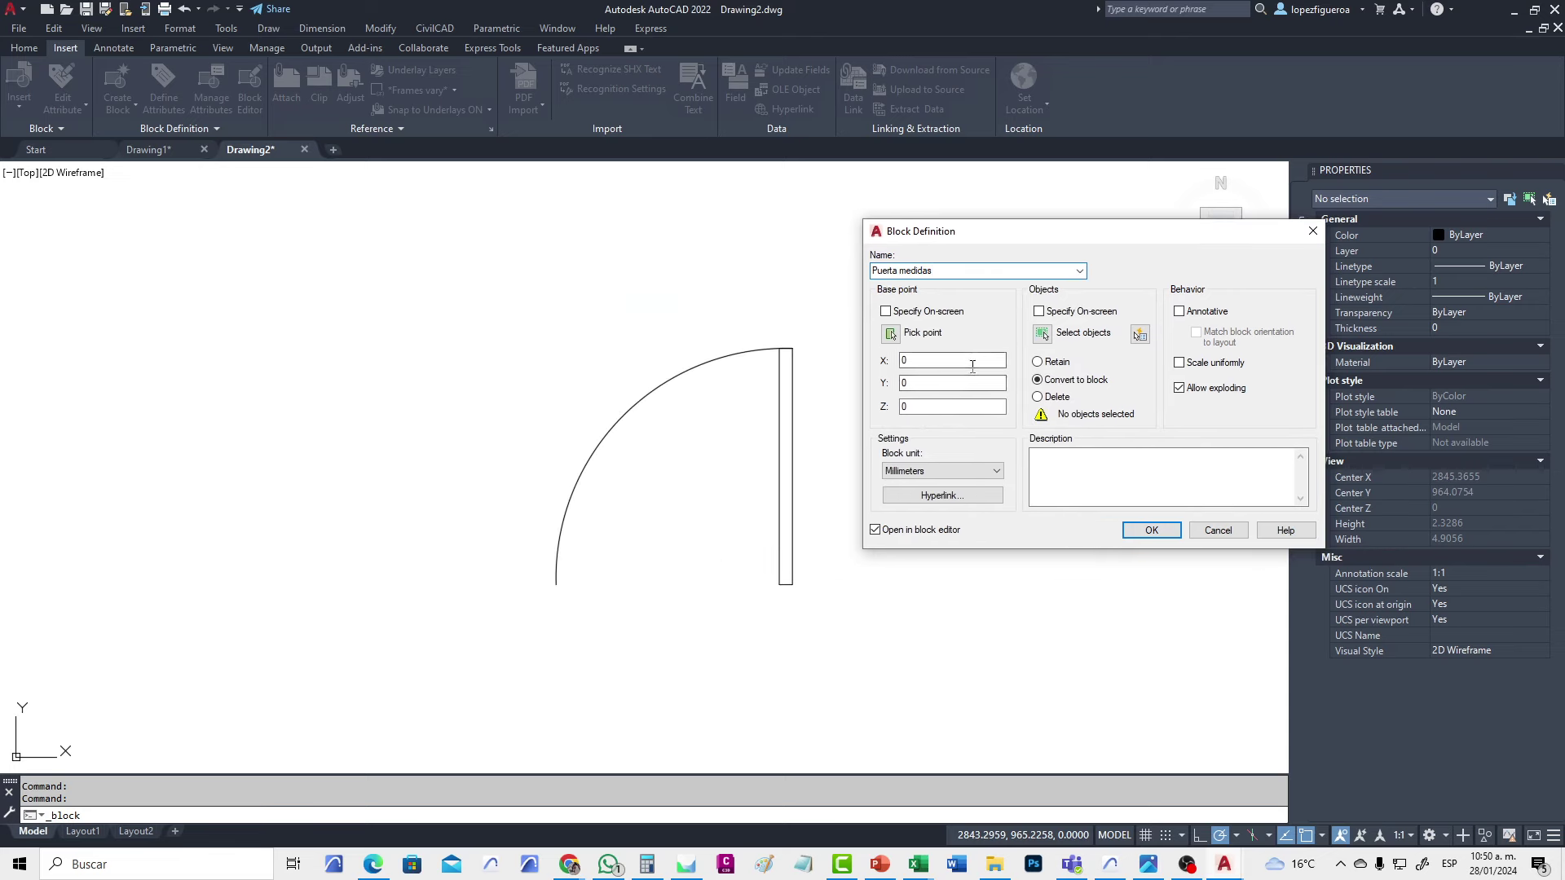
left_click(941, 472)
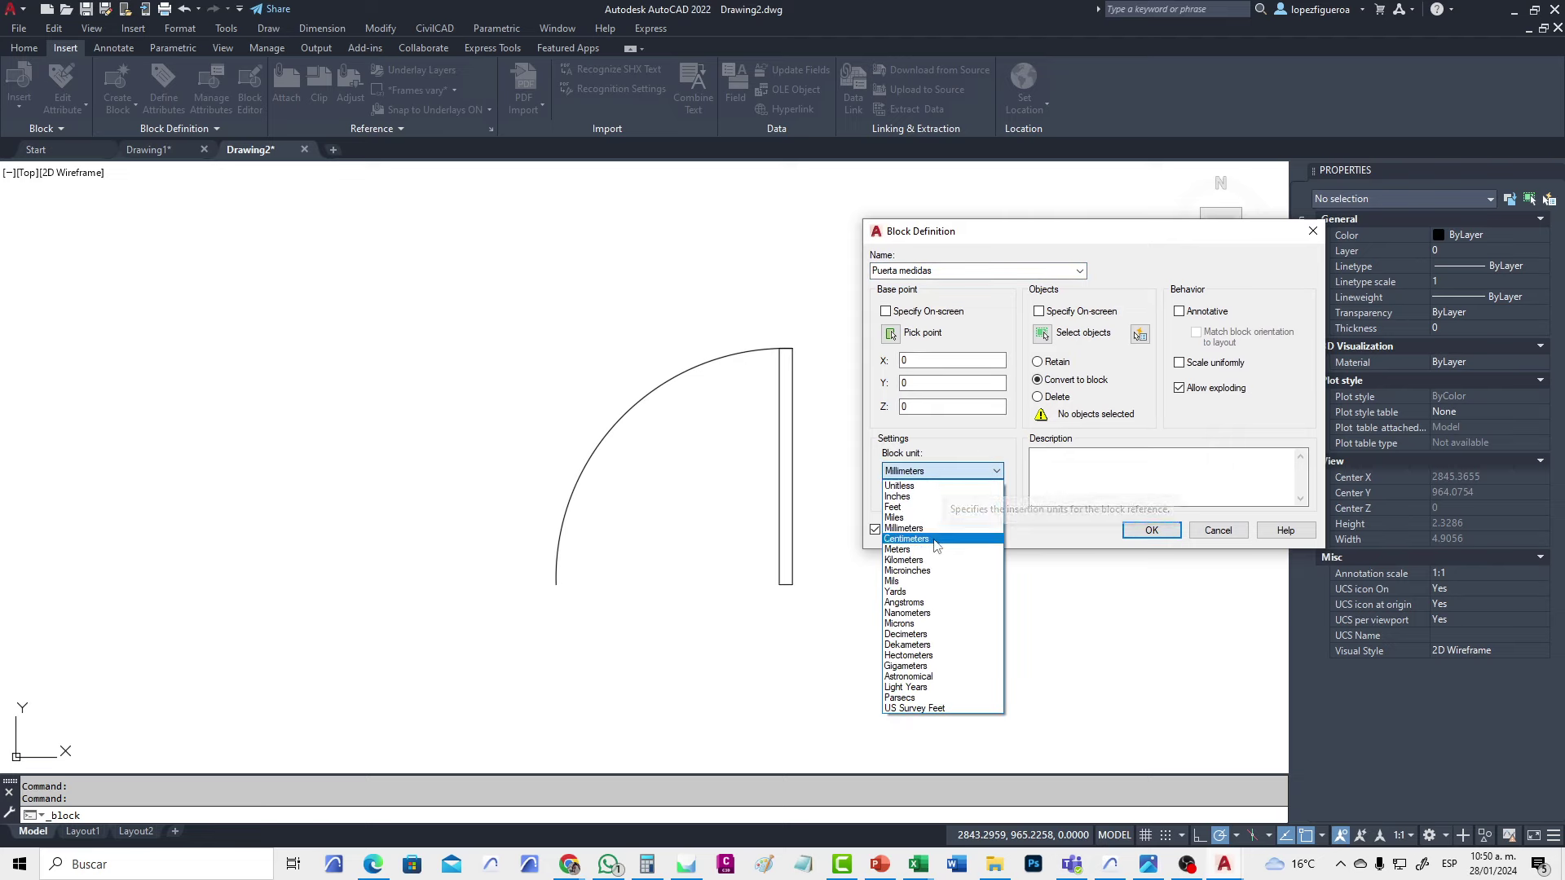
left_click(900, 550)
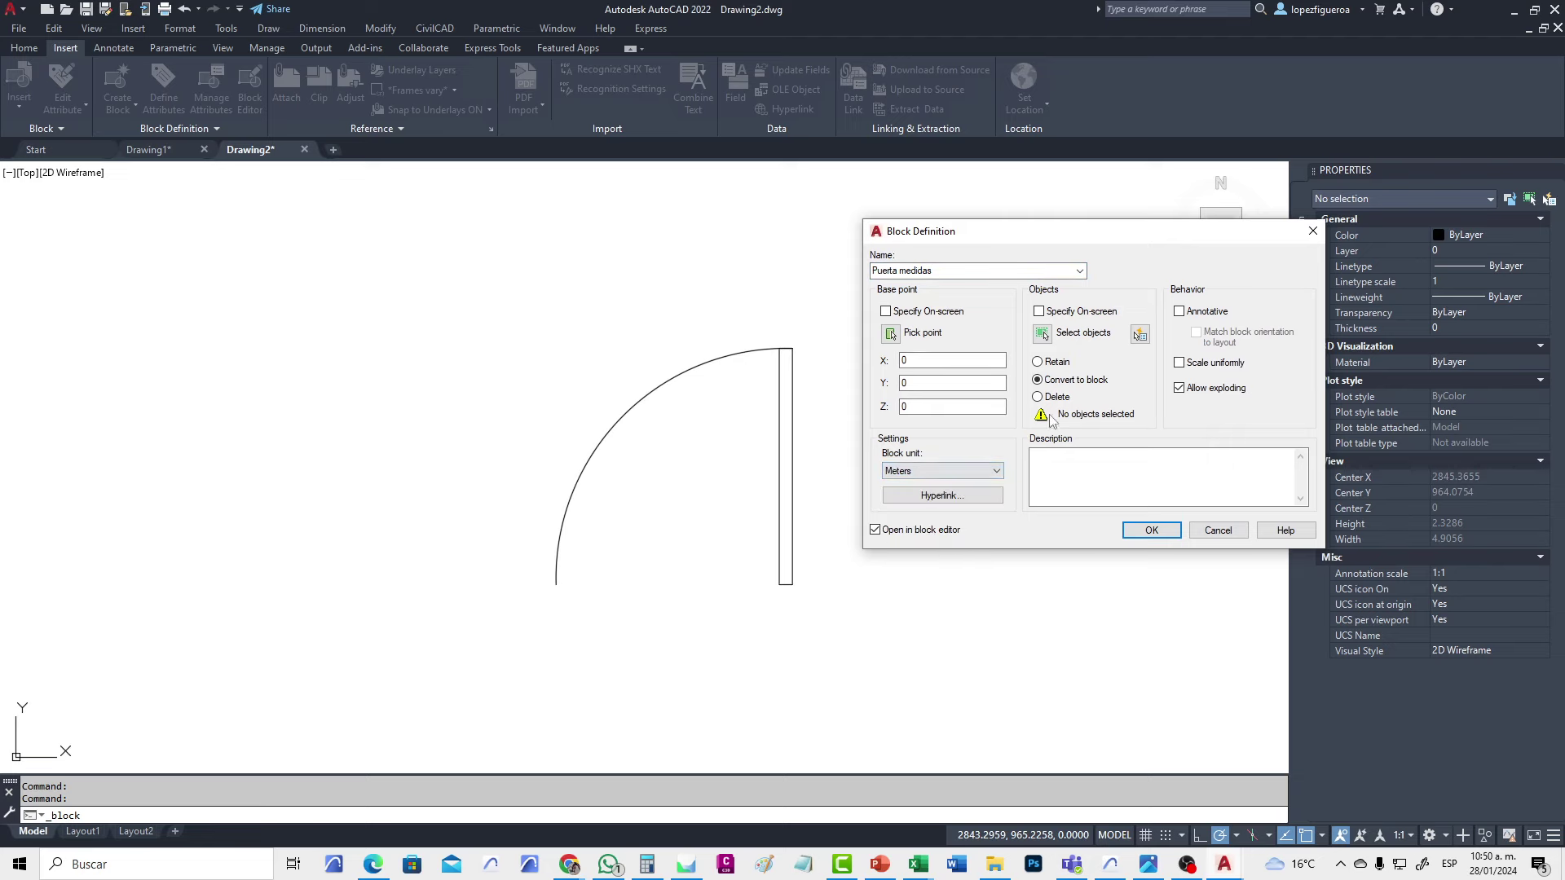
Select the door arc and leaf with a crossing window as the block's objects
left_click(1042, 335)
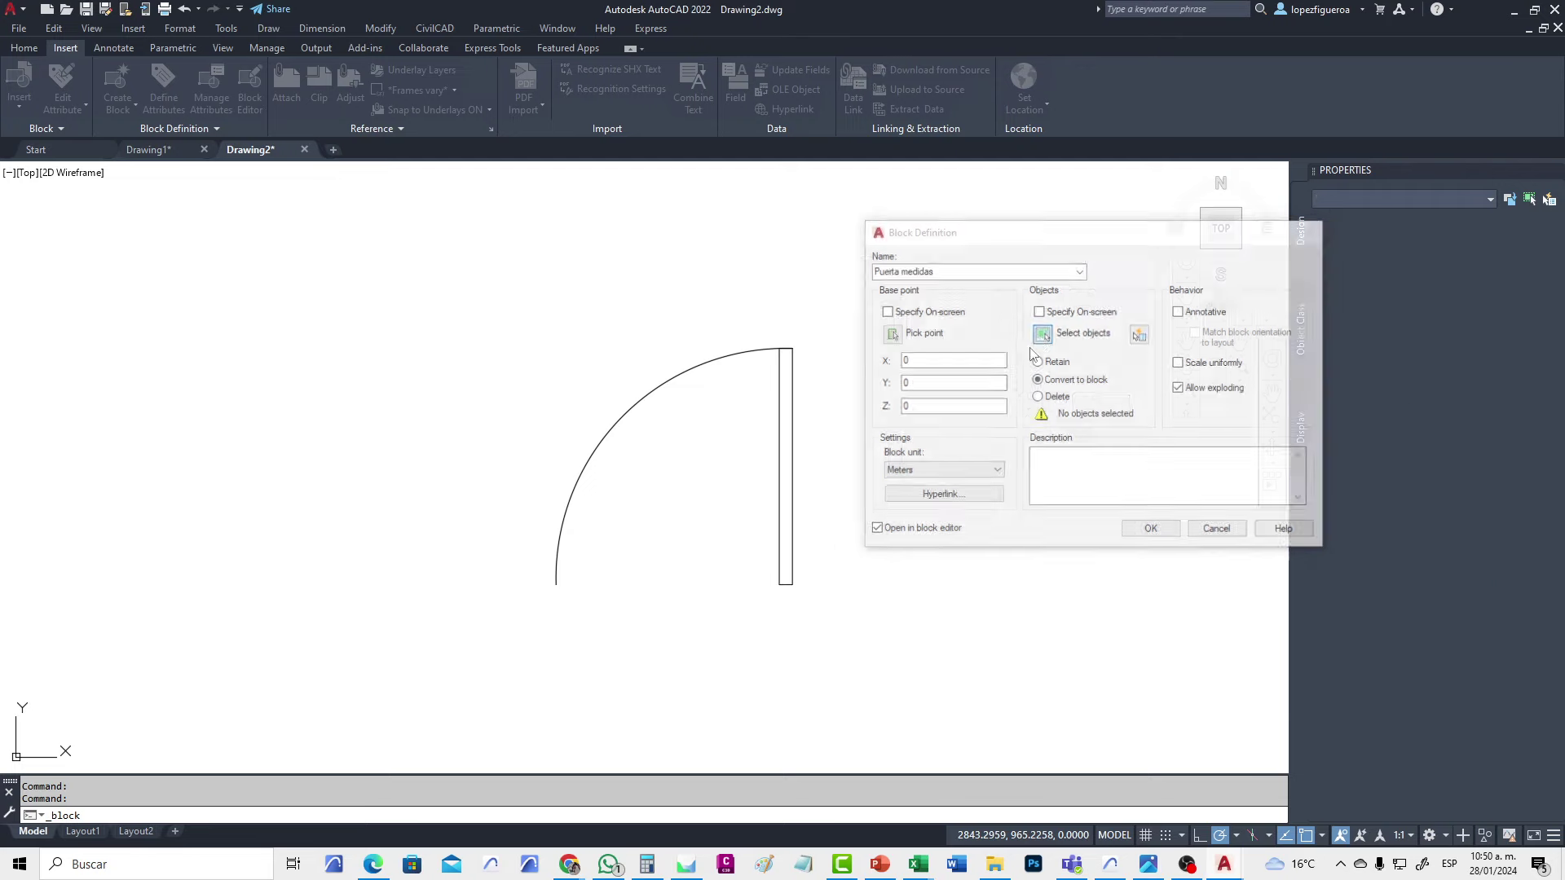
left_click(875, 647)
left_click(546, 384)
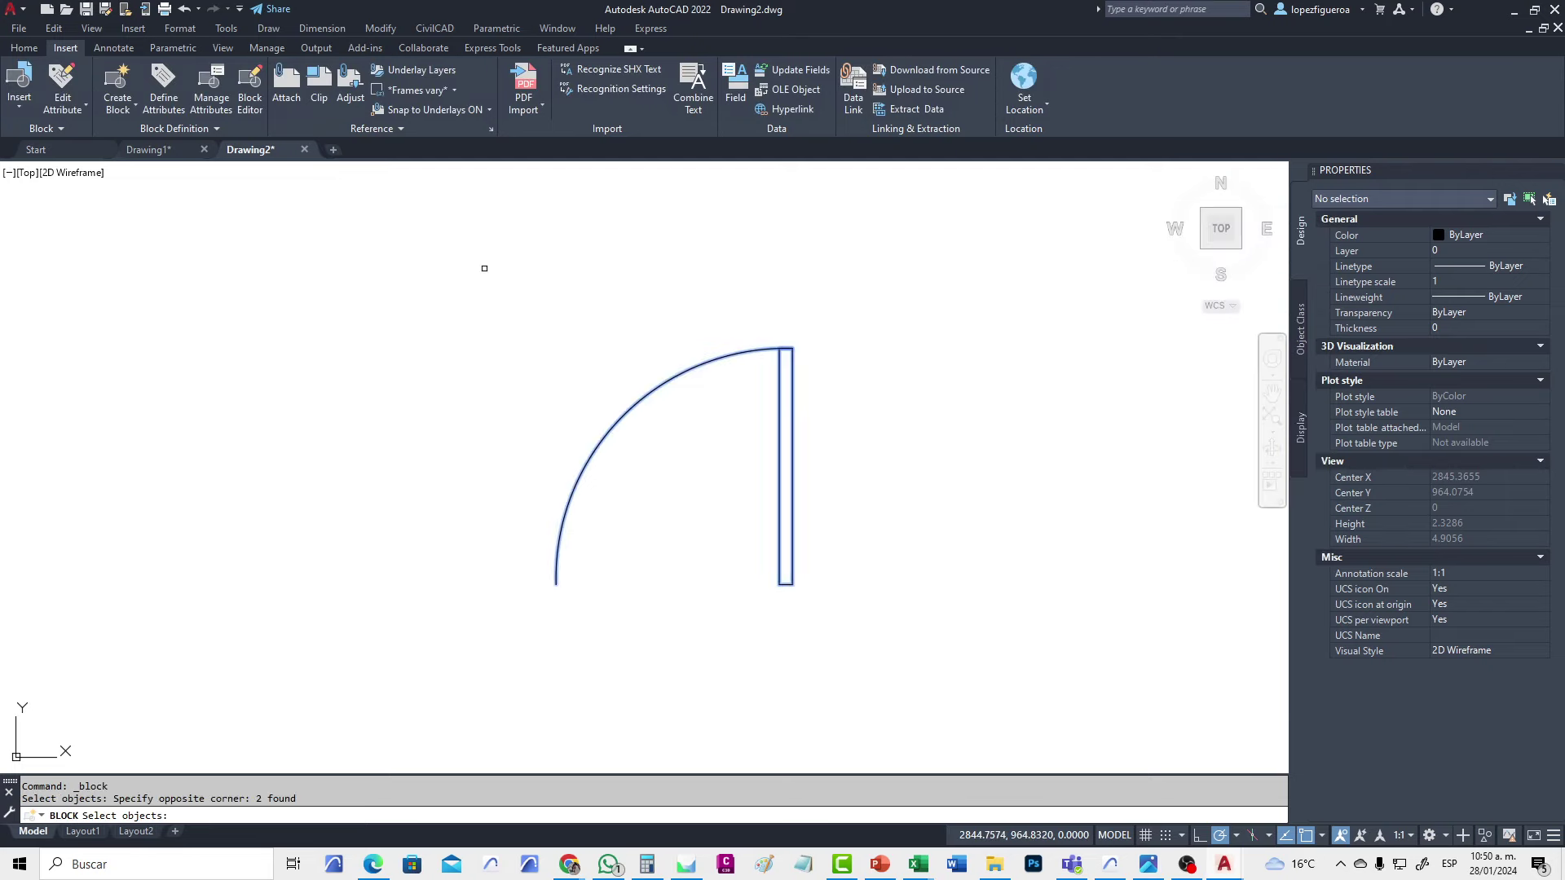
key("Return")
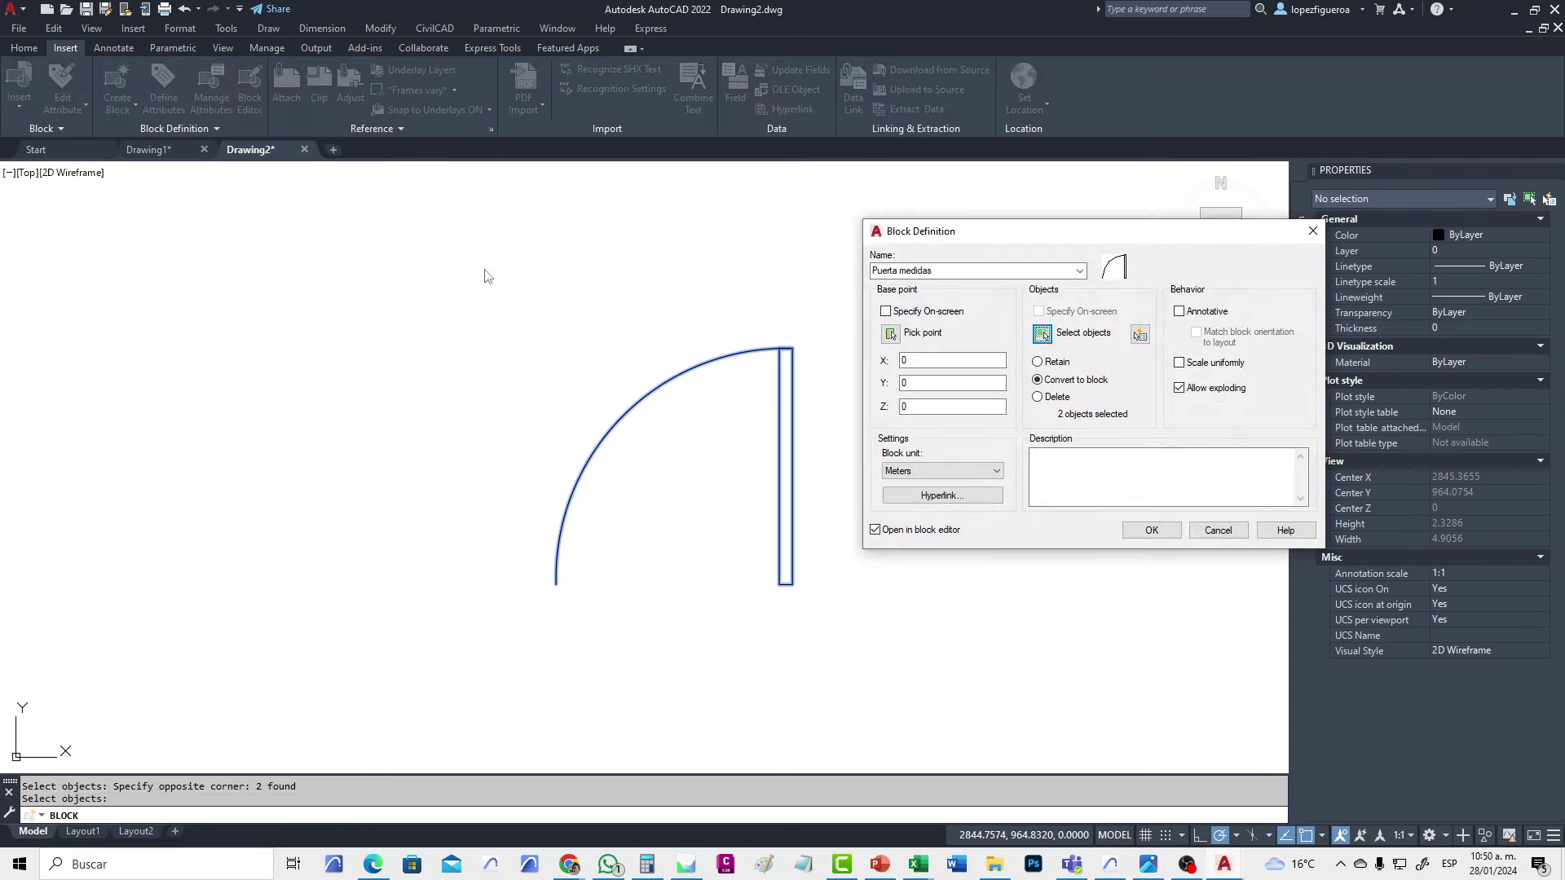
Create the Puerta medidas block, return to model space, zoom extents and select it
left_click(1146, 531)
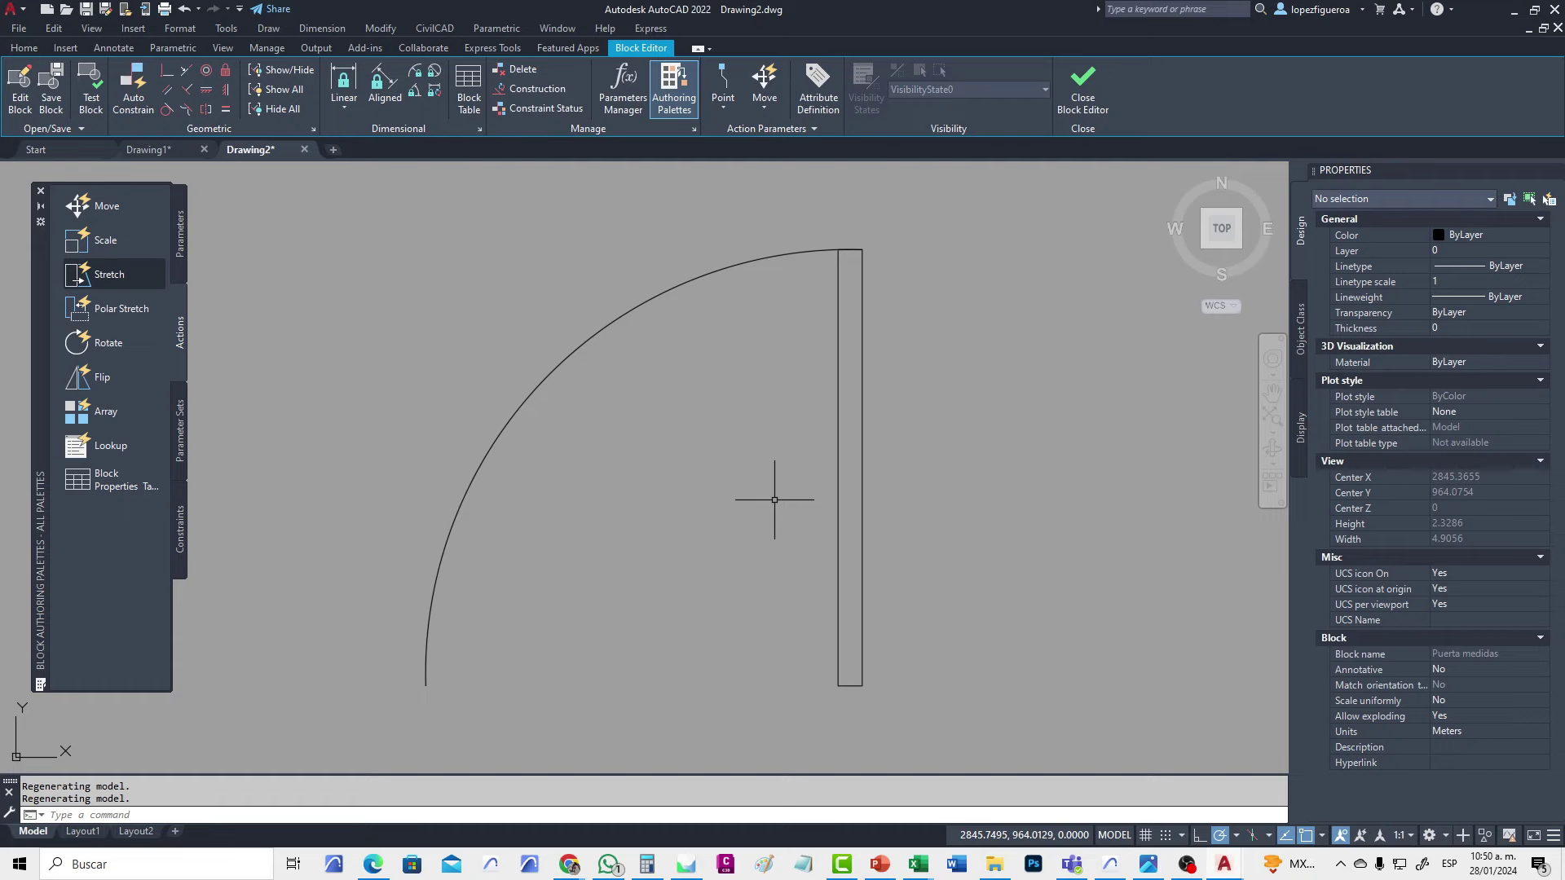
left_click(1082, 90)
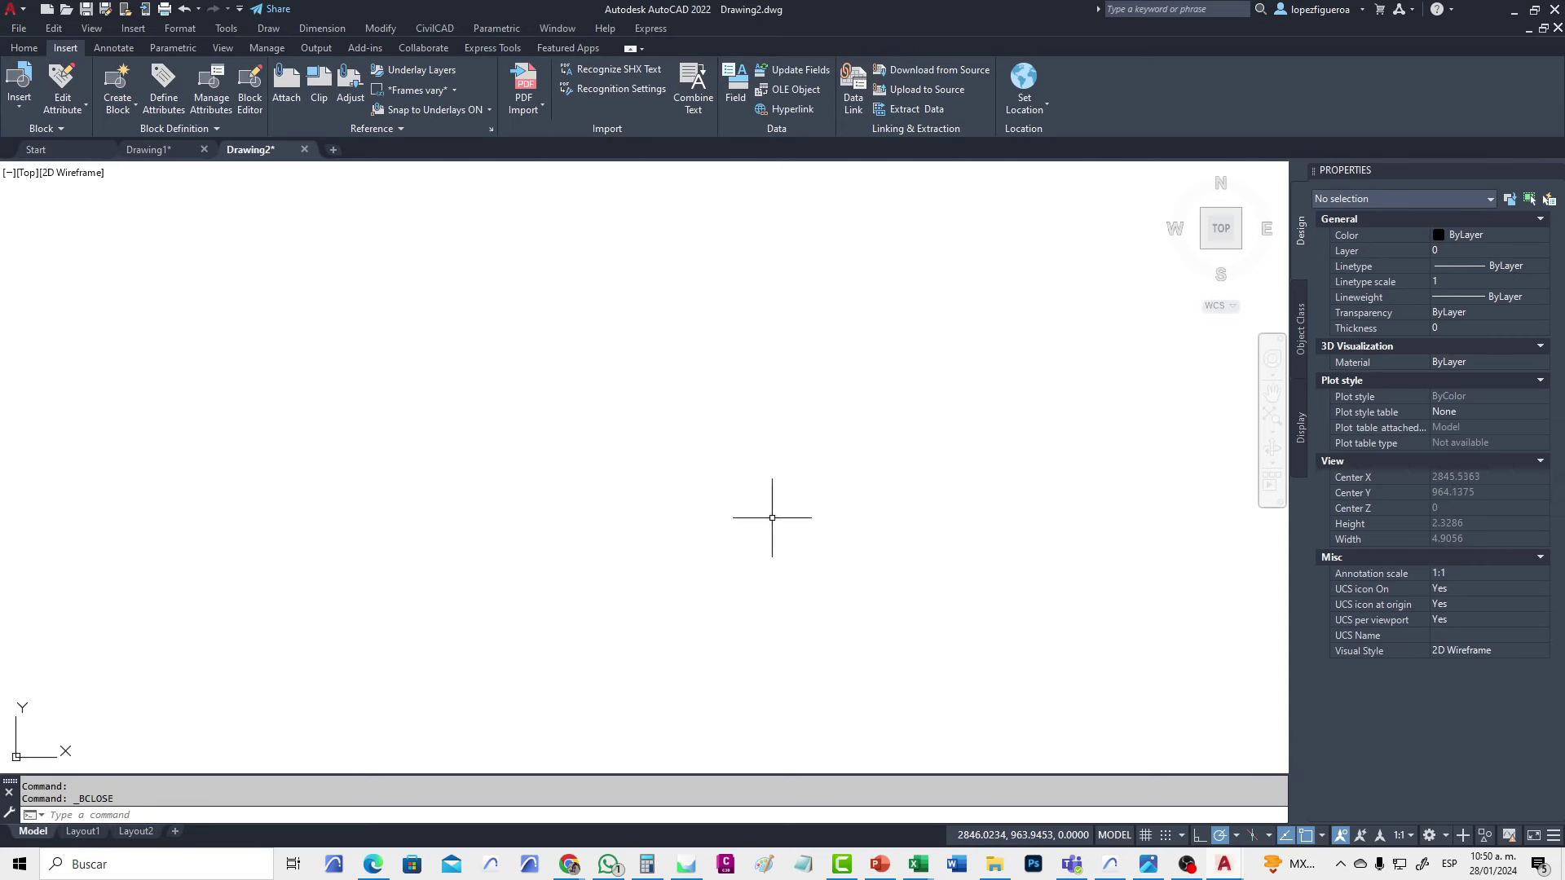
type("z")
key("Return")
type("e")
key("Return")
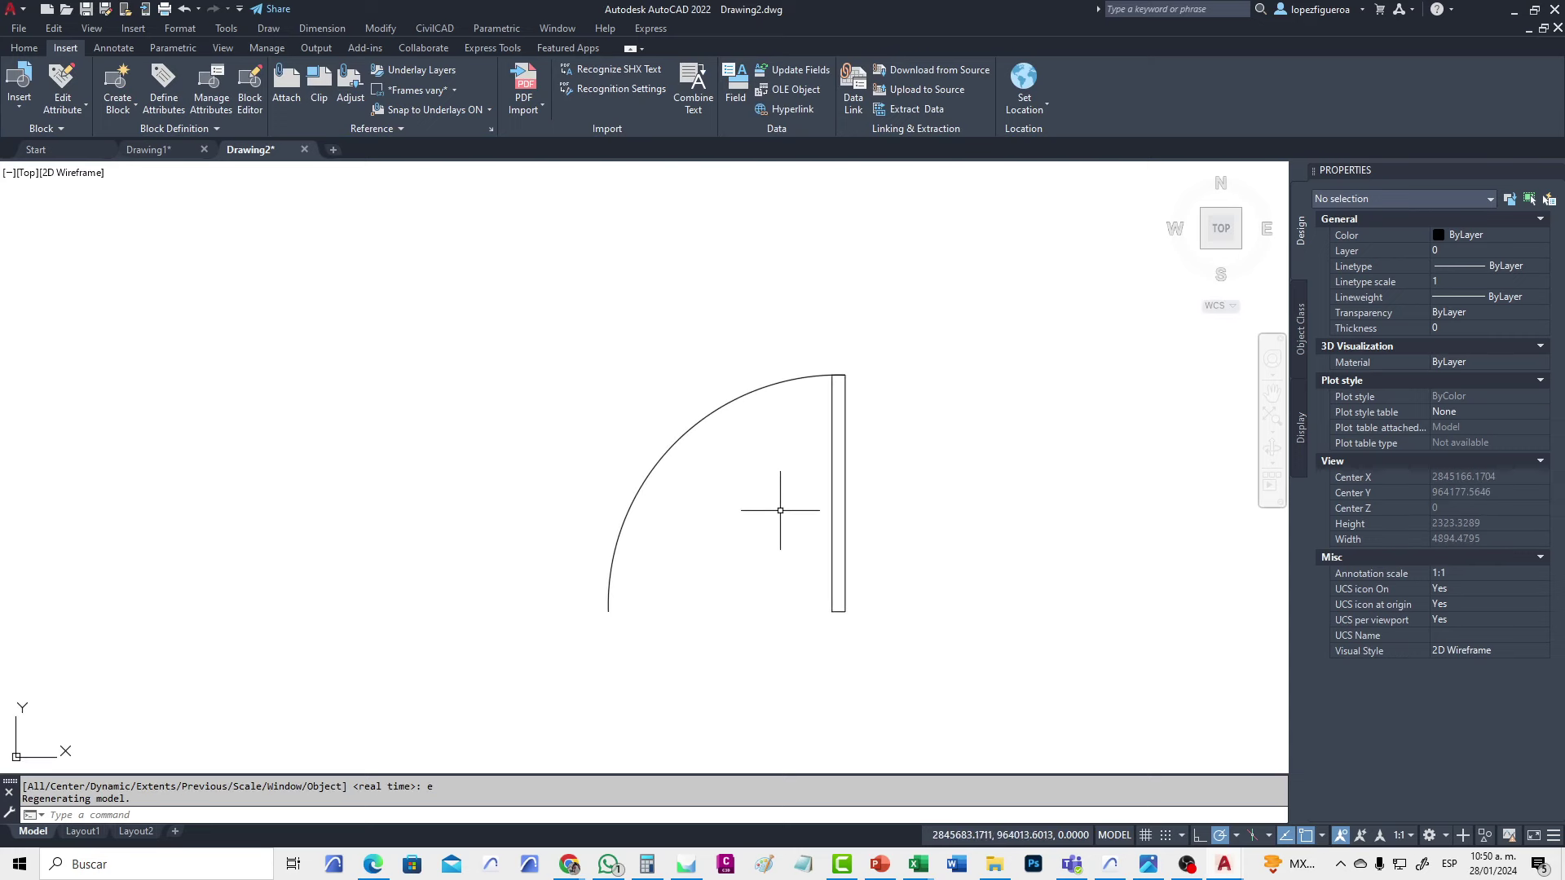
scroll(767, 524, "up", 2)
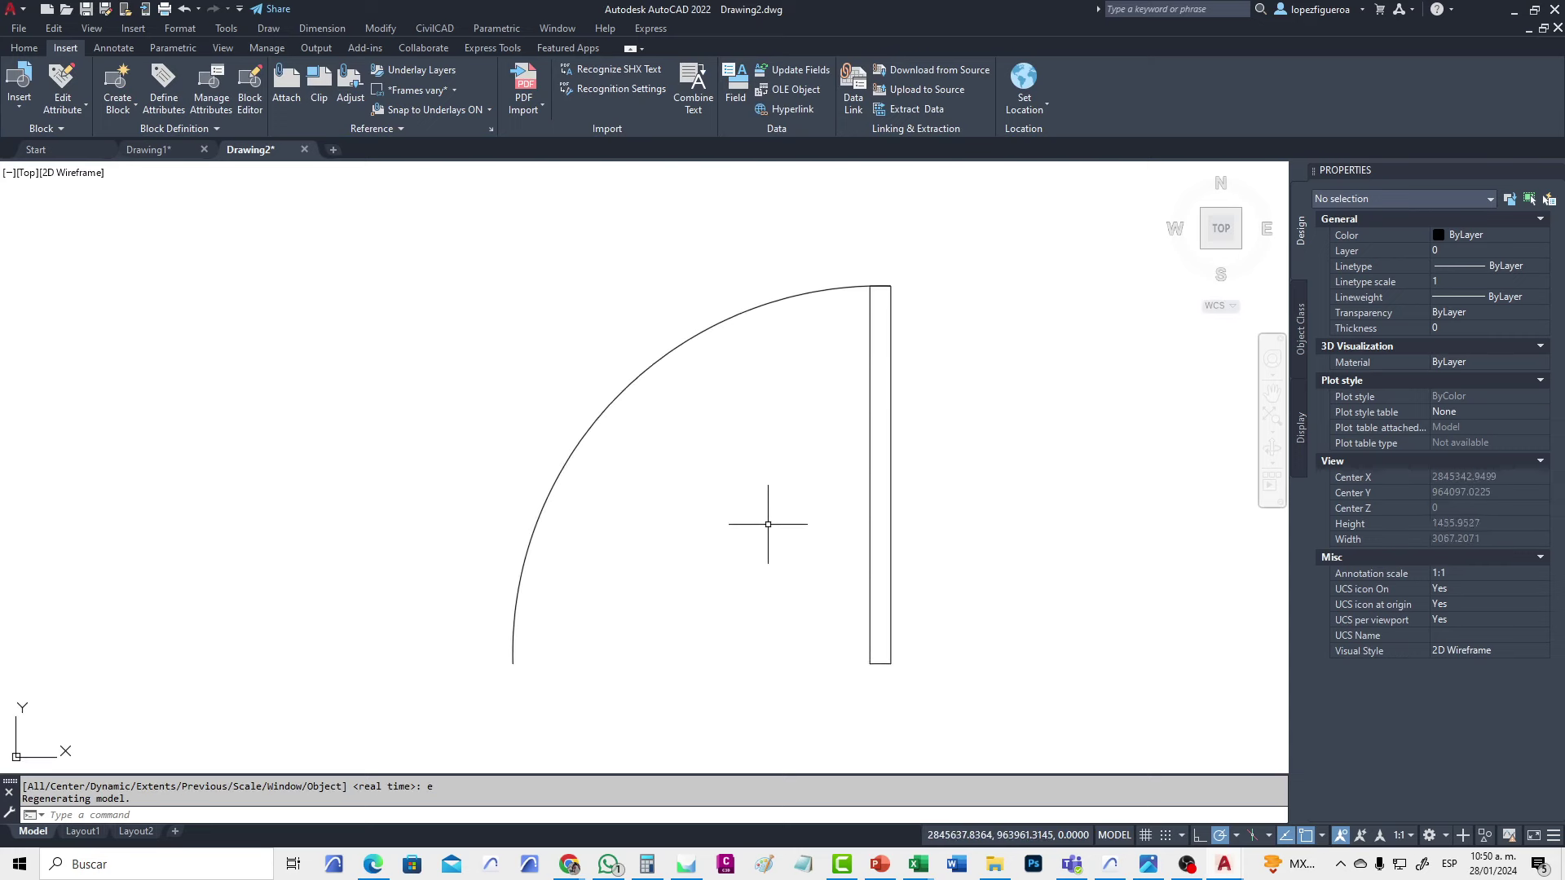
left_click(890, 532)
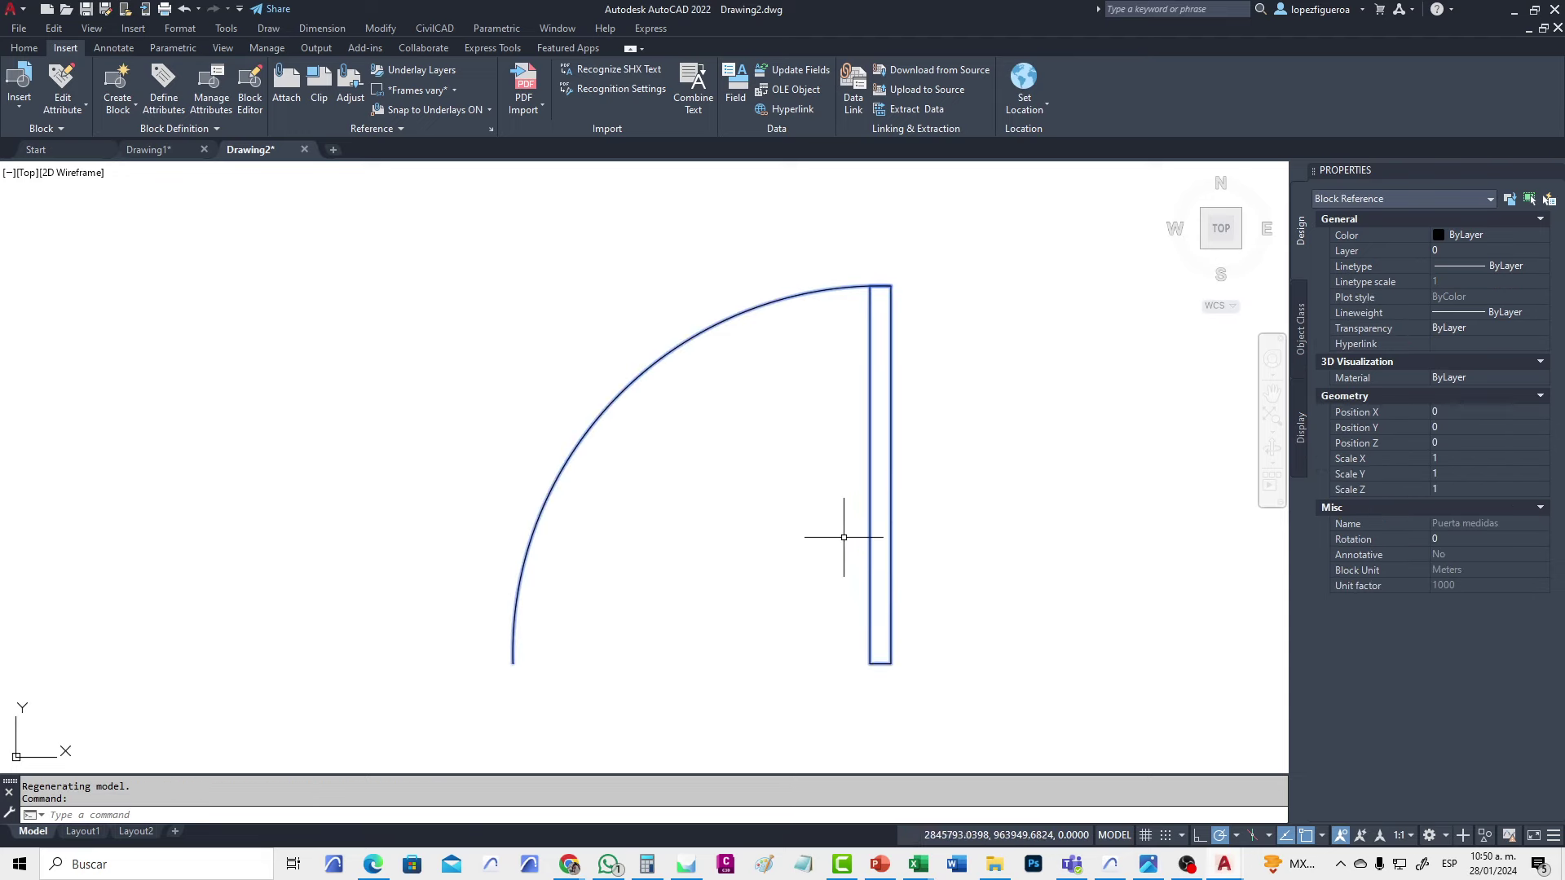
Open the Puerta medidas block in the Block Editor and close the authoring palettes
right_click(772, 492)
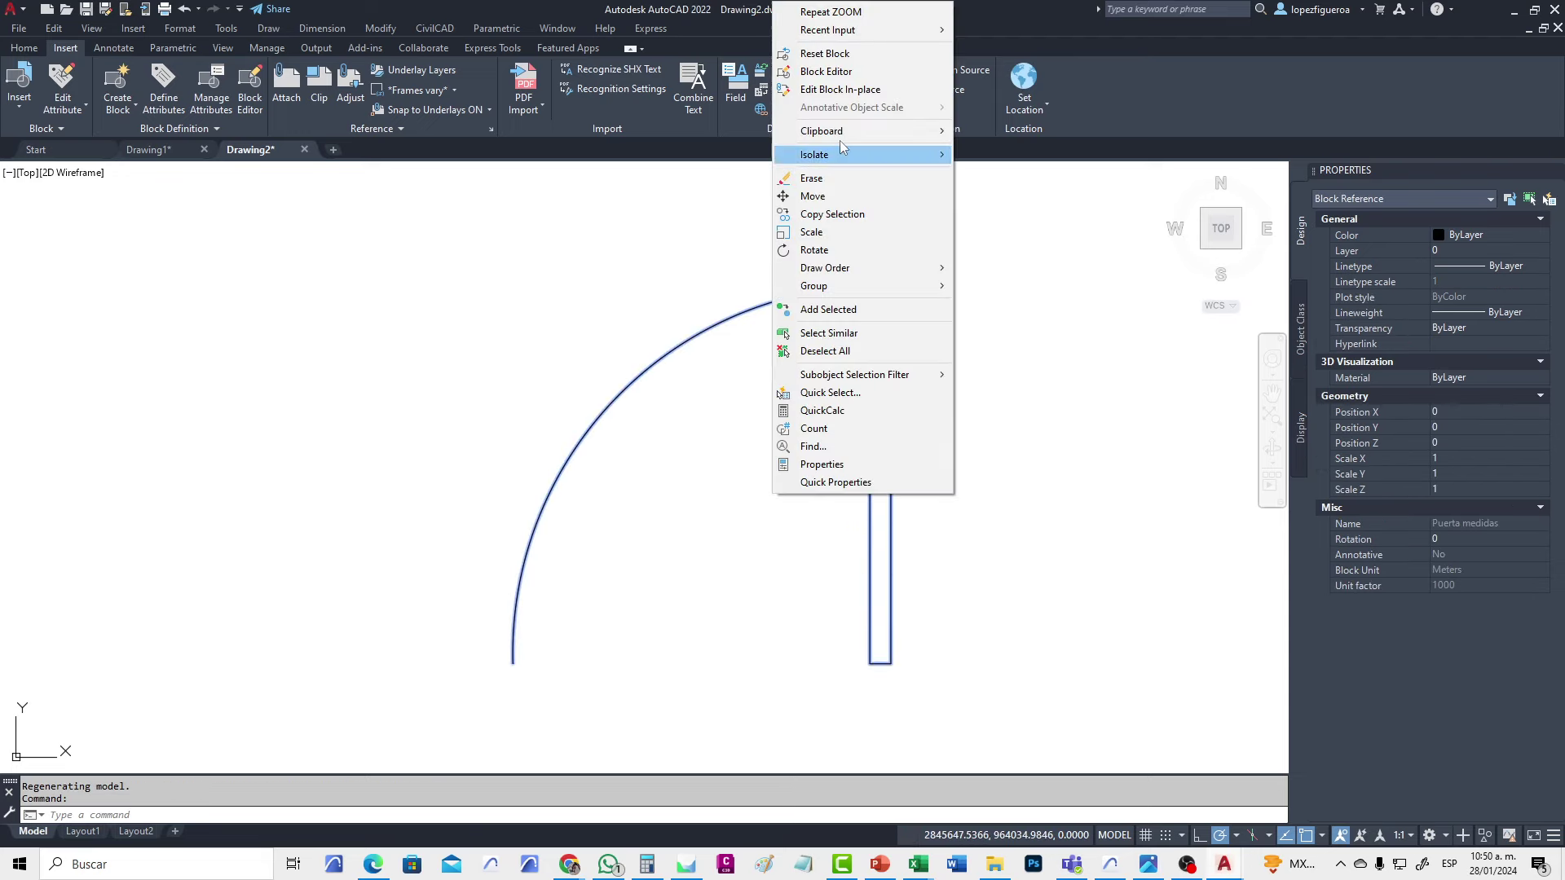
left_click(836, 76)
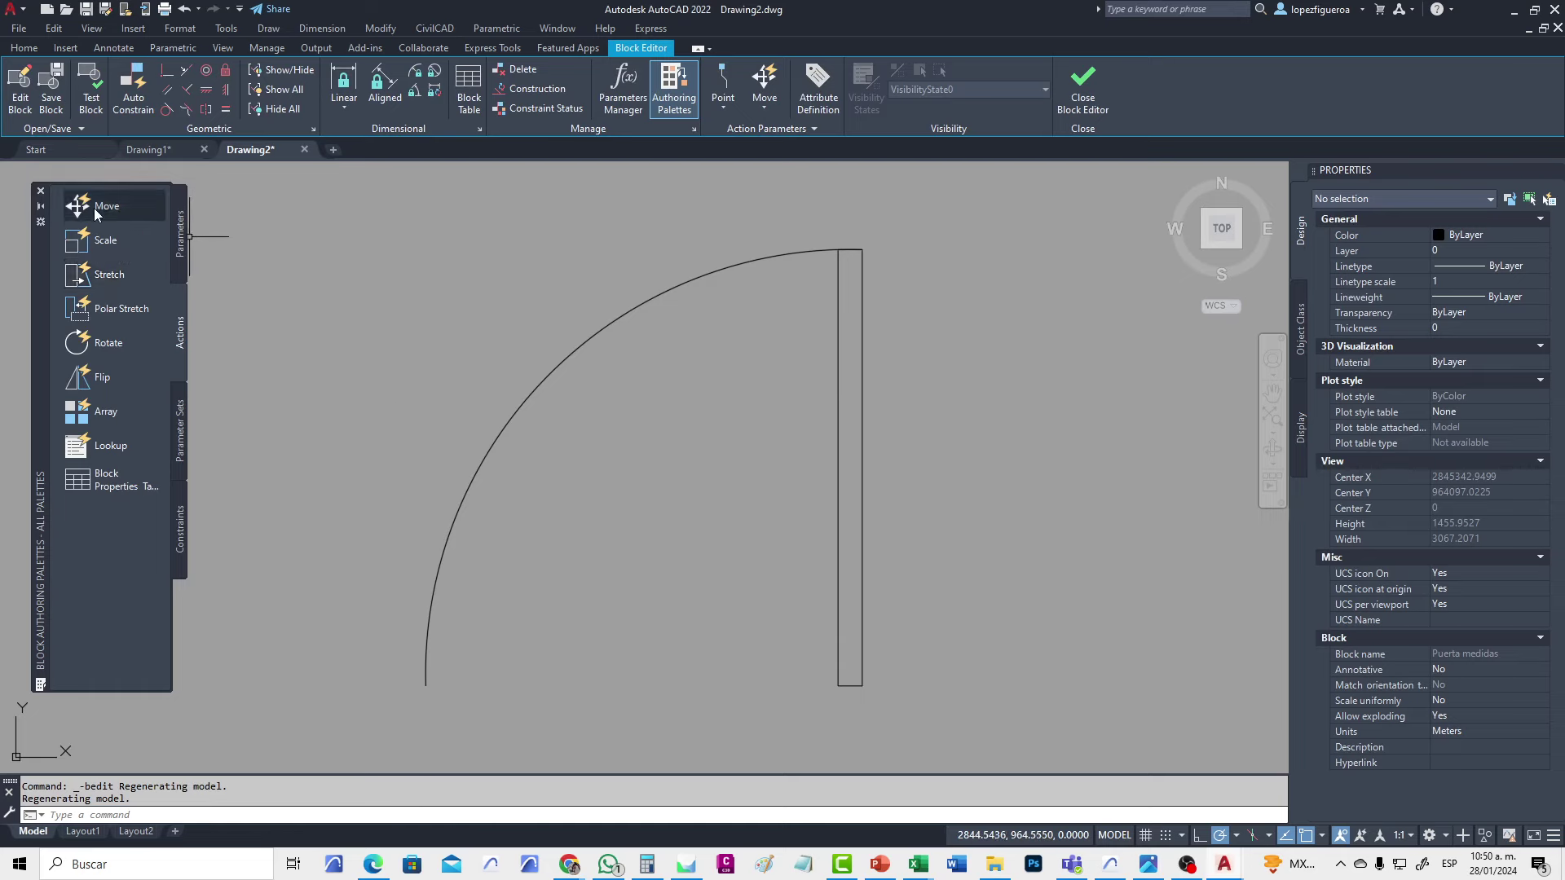
left_click(40, 191)
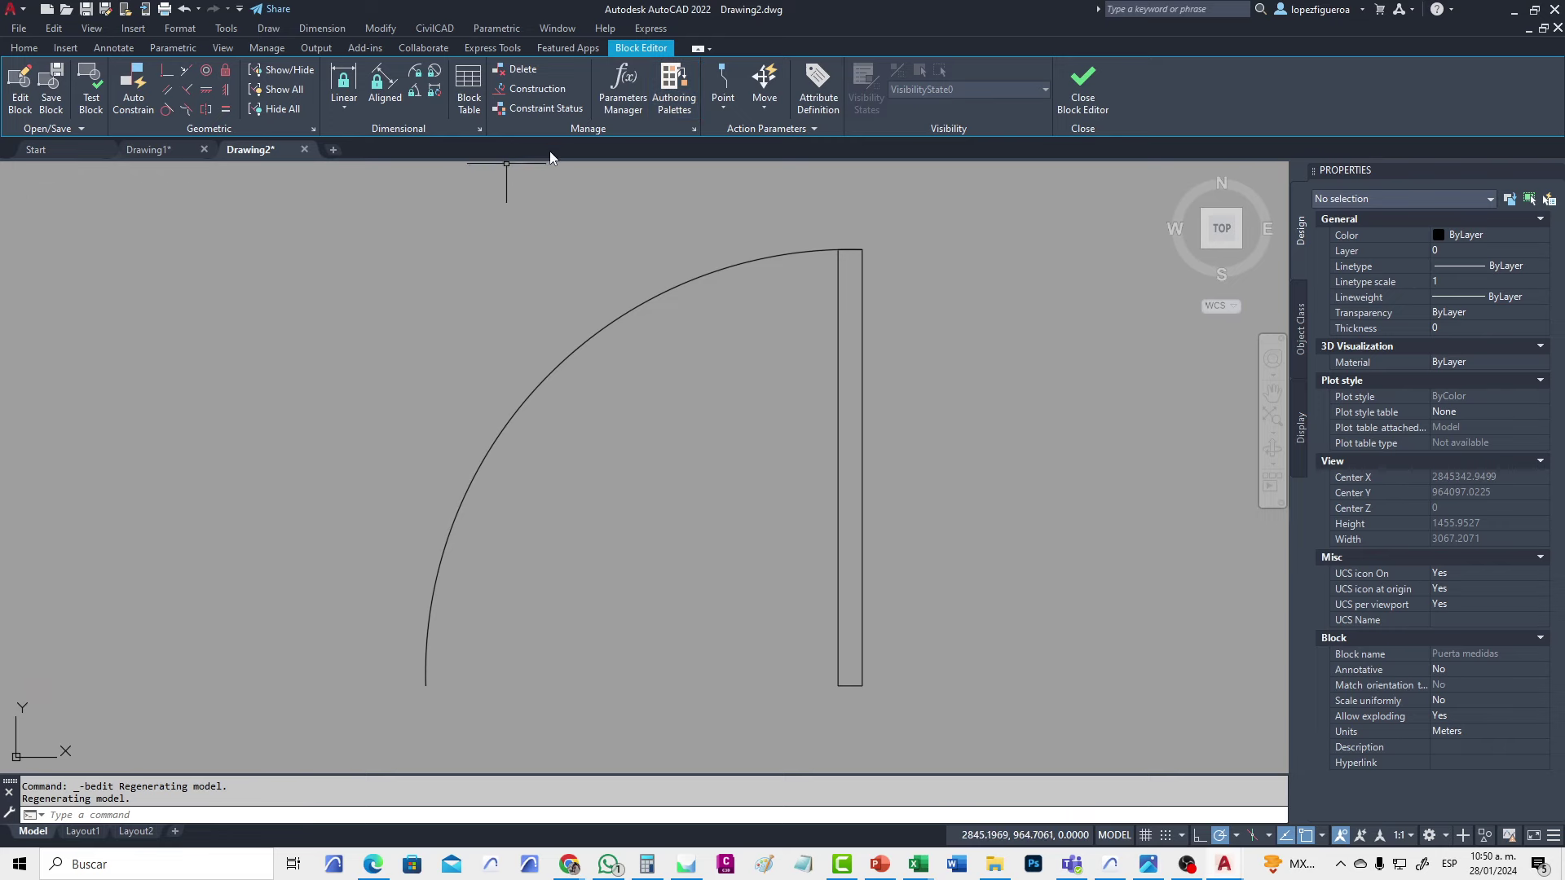
Reopen the Authoring Palettes and browse Actions, Parameter Sets and Constraints, ending on Parameters
left_click(670, 98)
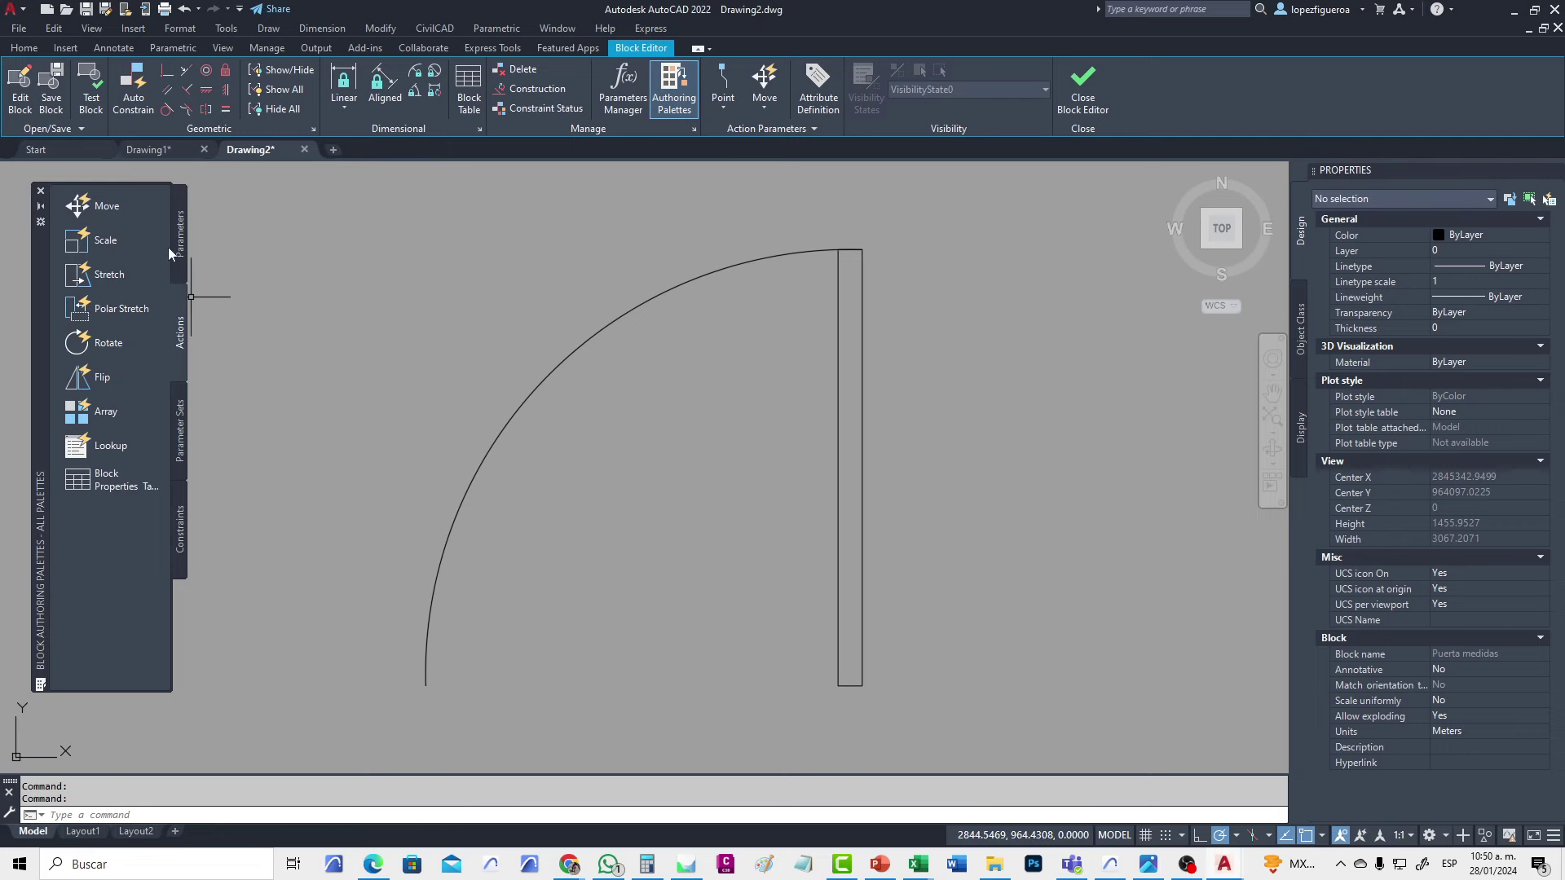
left_click(180, 238)
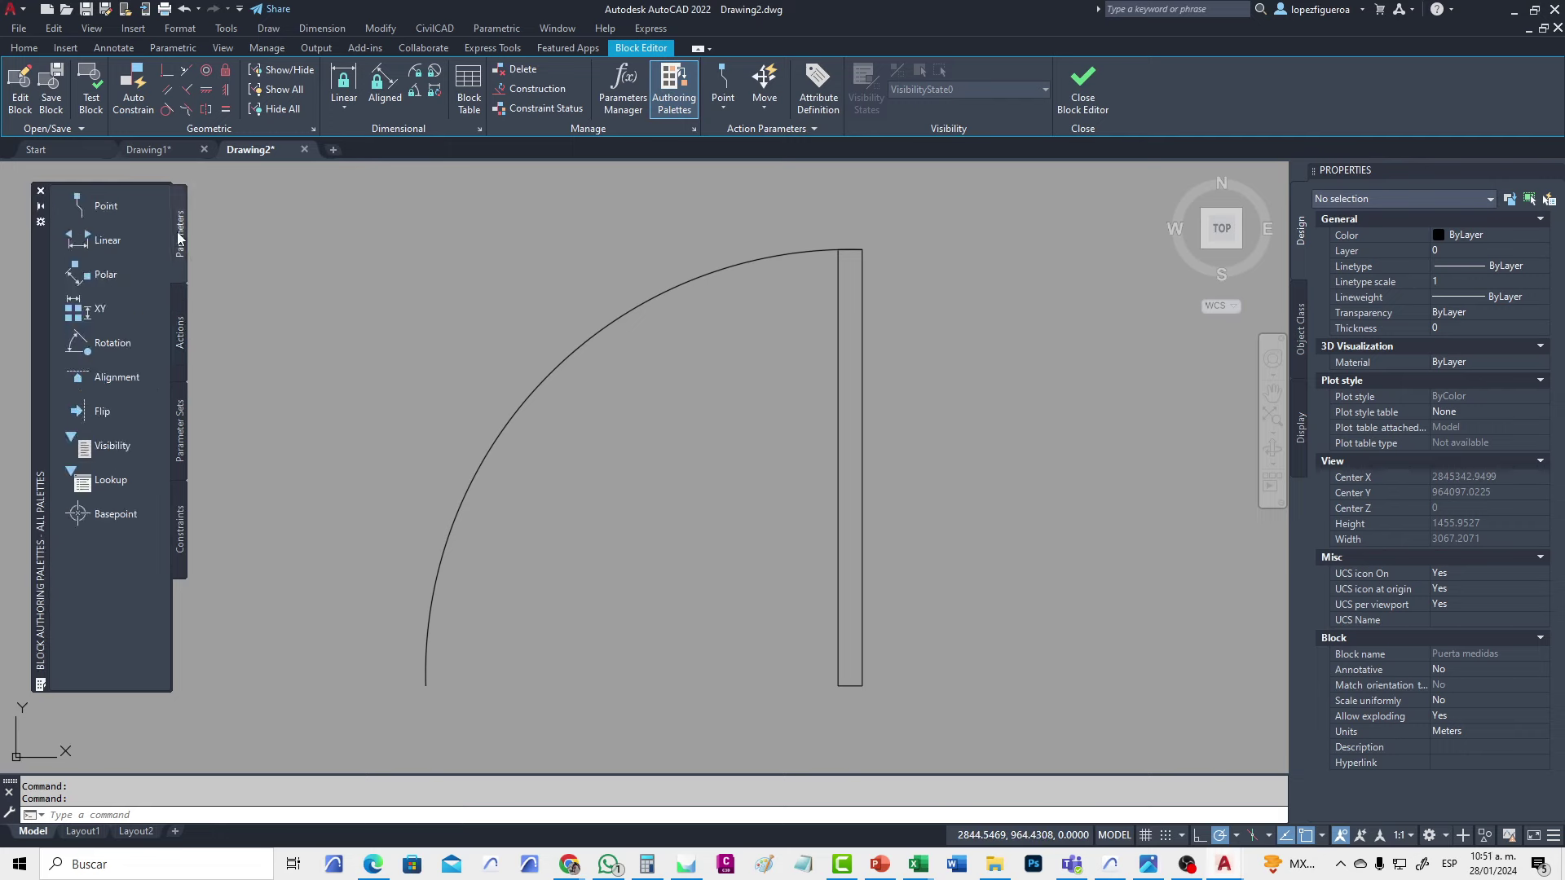
left_click(180, 343)
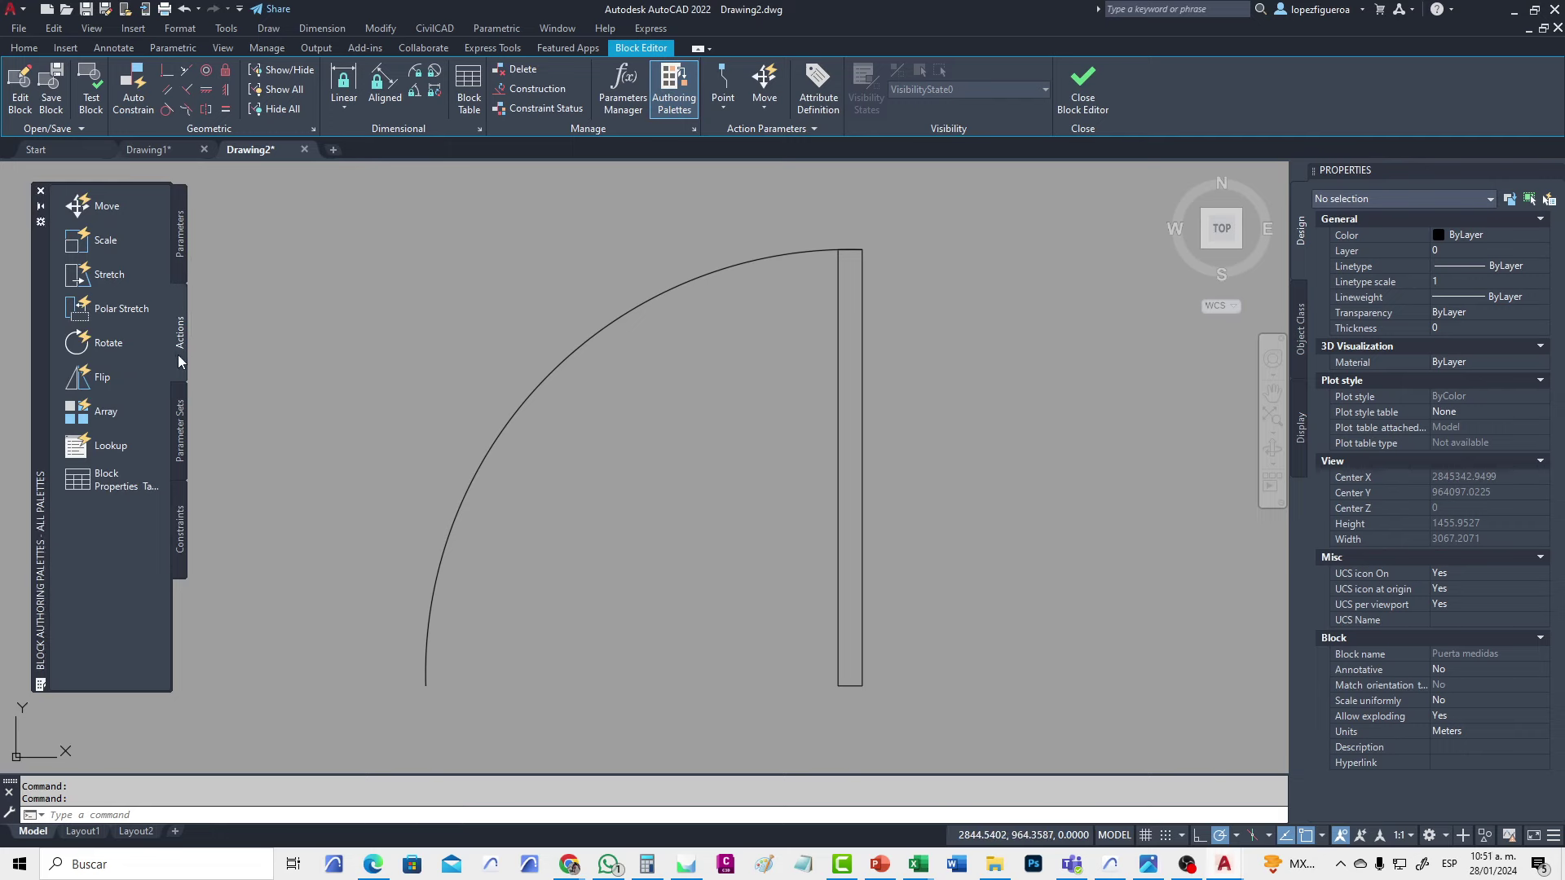
left_click(181, 431)
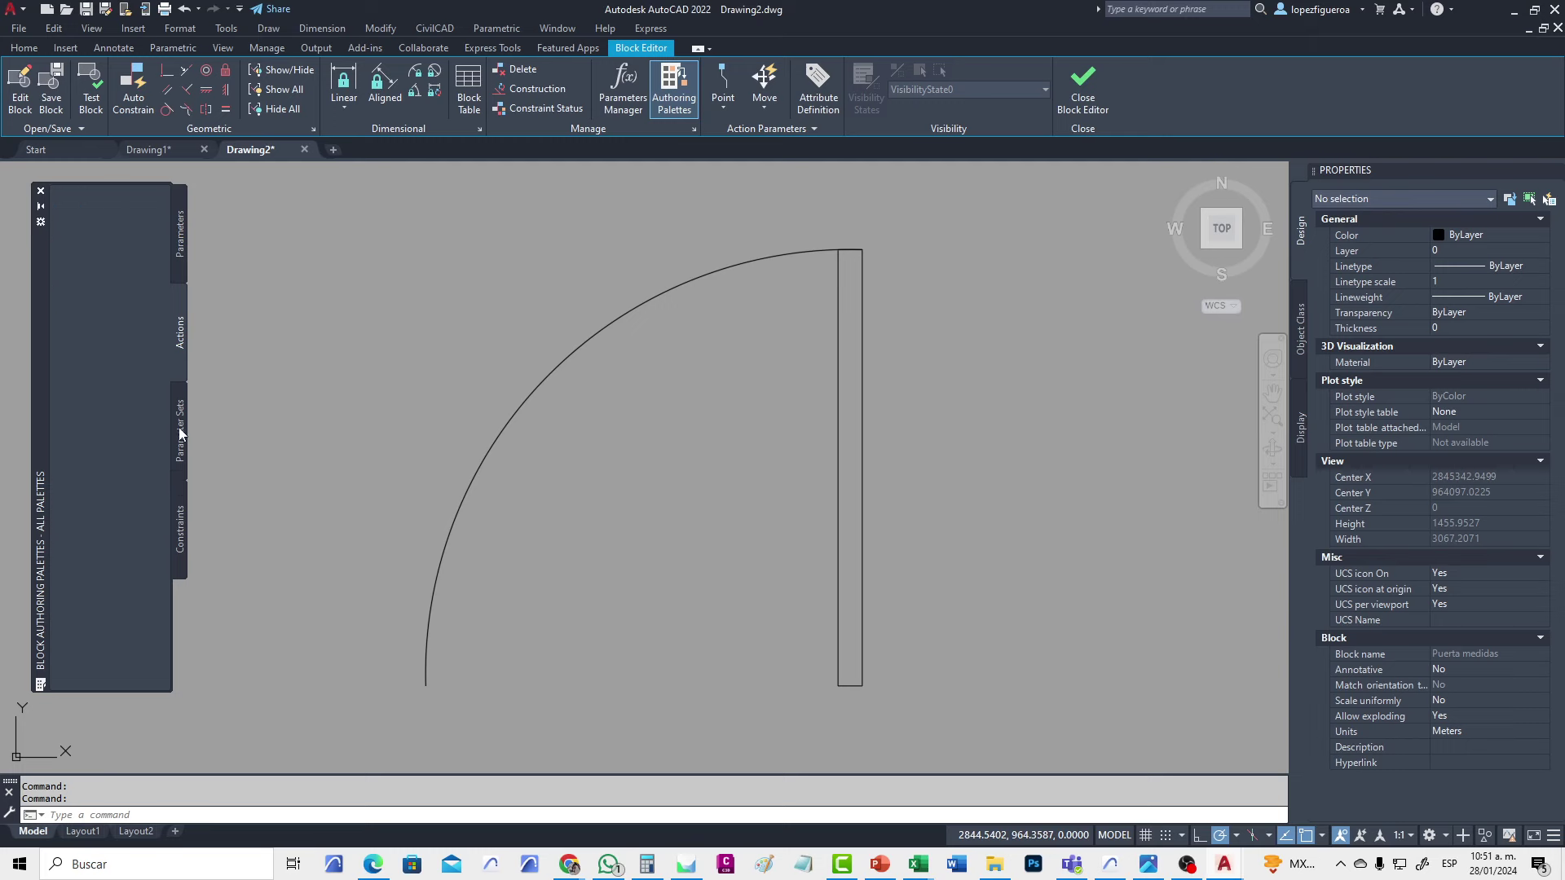
left_click(182, 534)
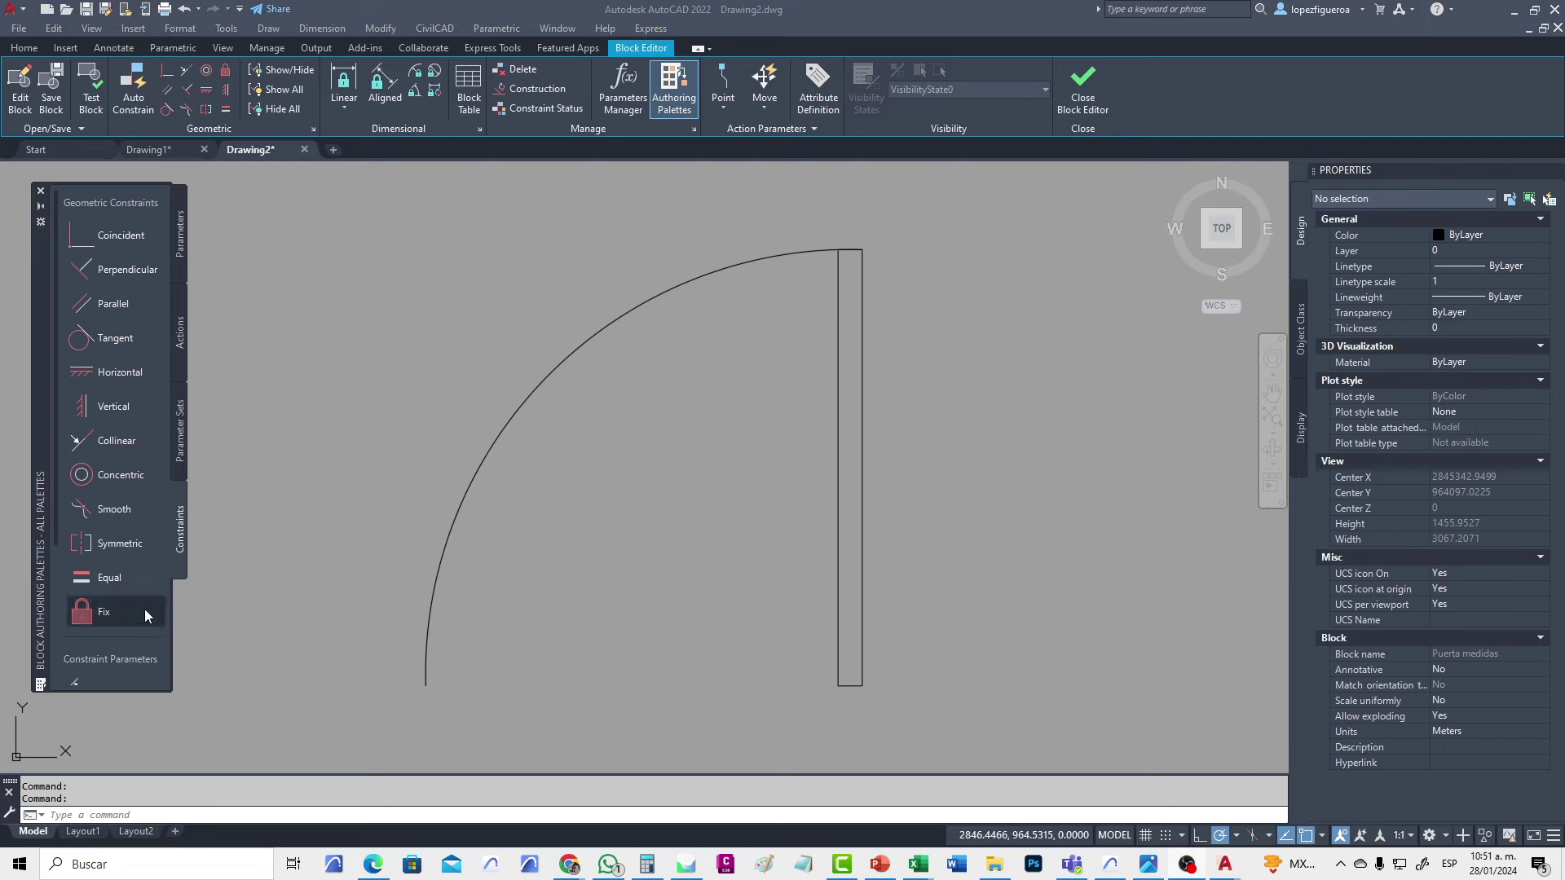
left_click(181, 254)
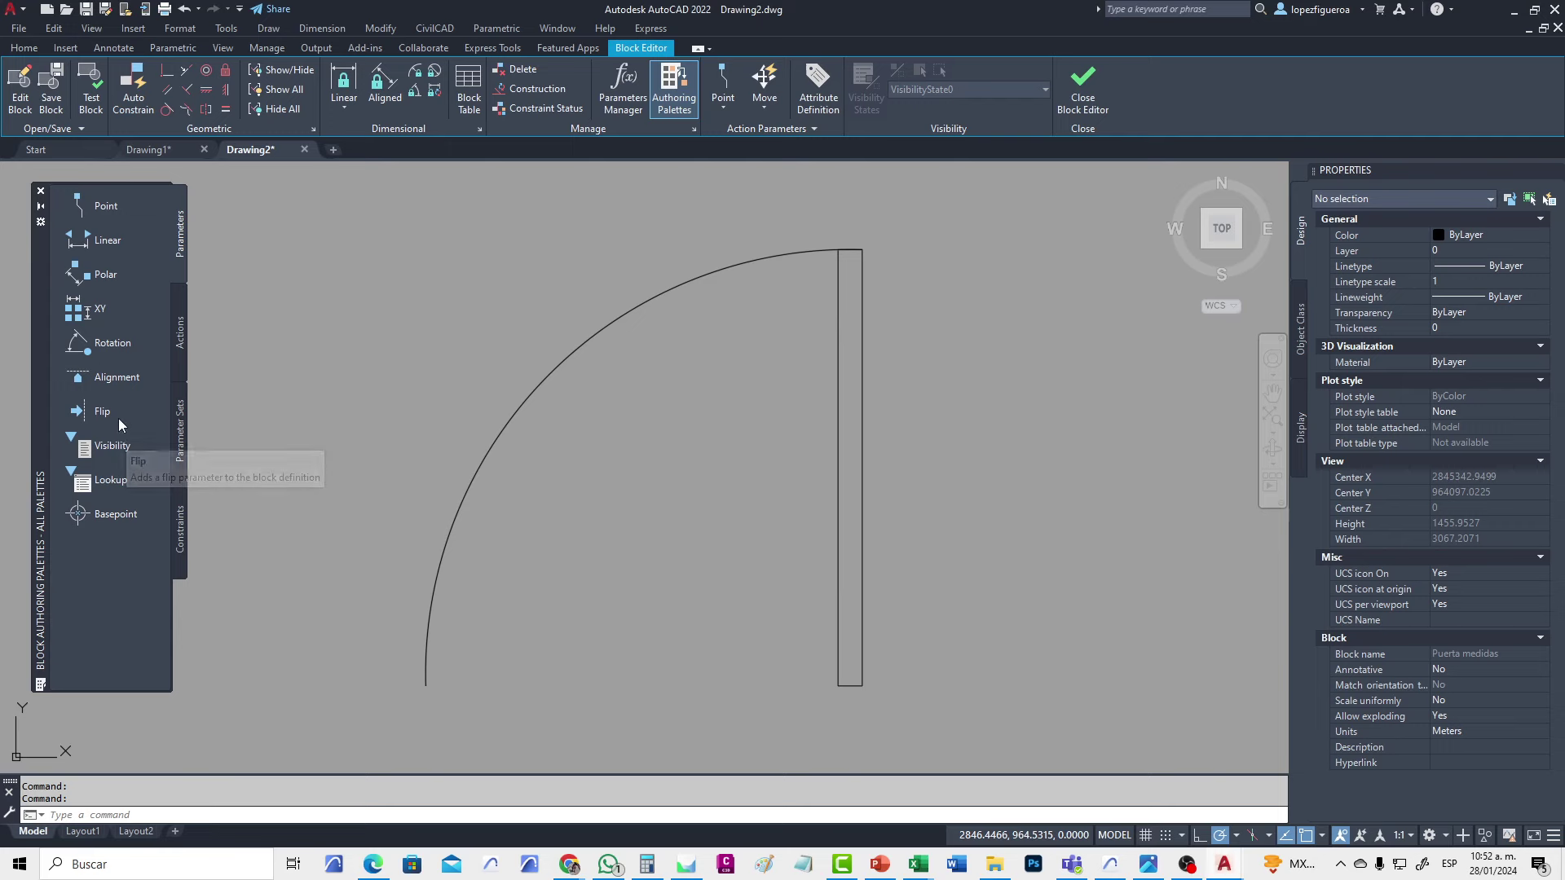
Add a Flip parameter from the leaf's bottom corner to the arc's end, label above
left_click(94, 417)
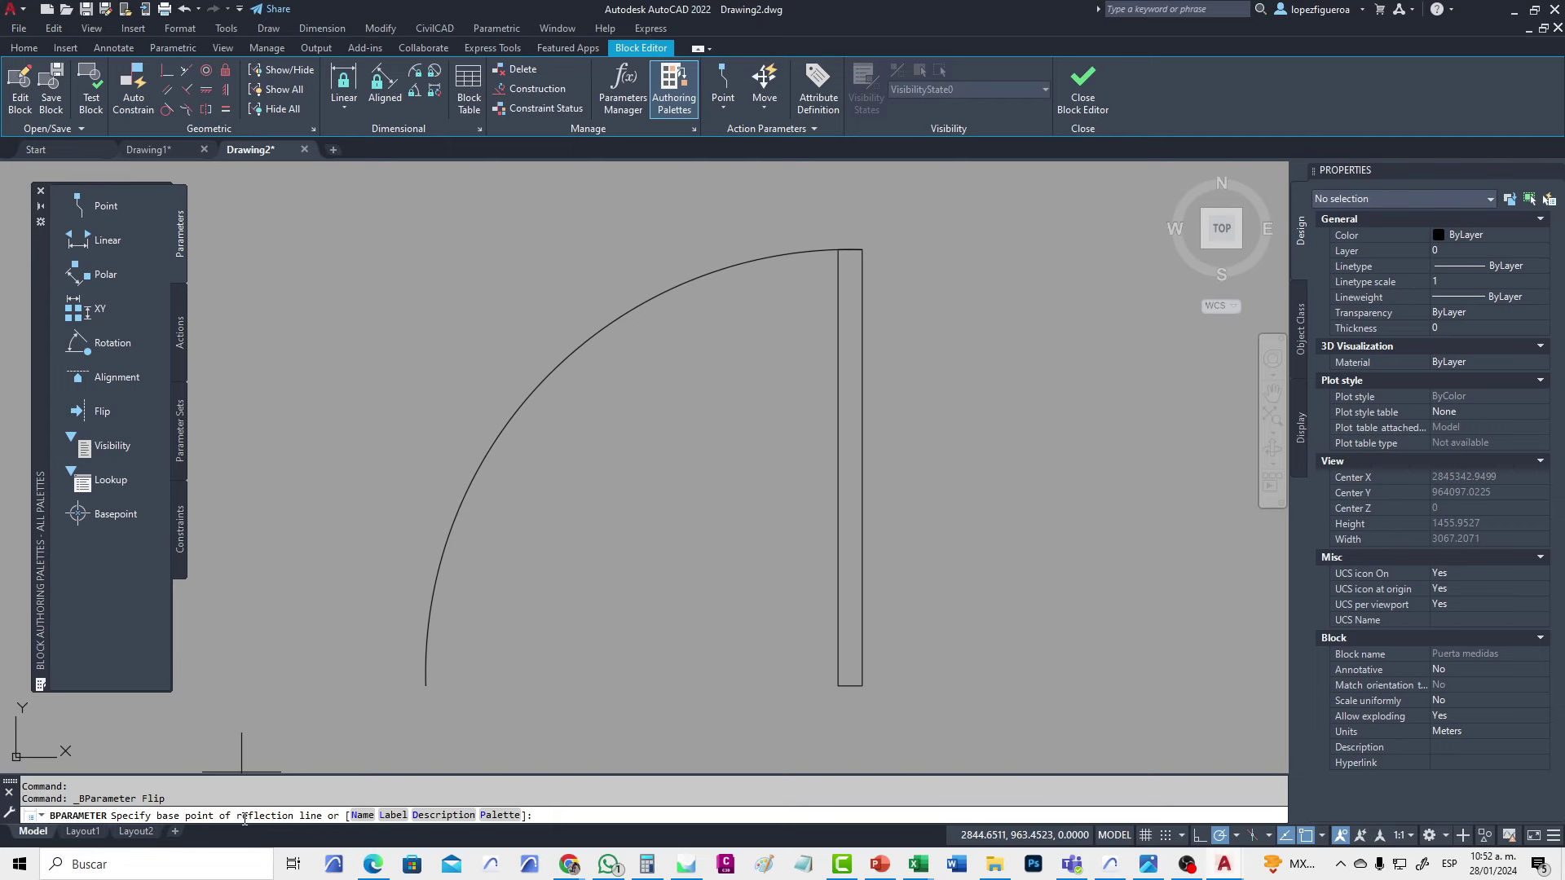
left_click(862, 686)
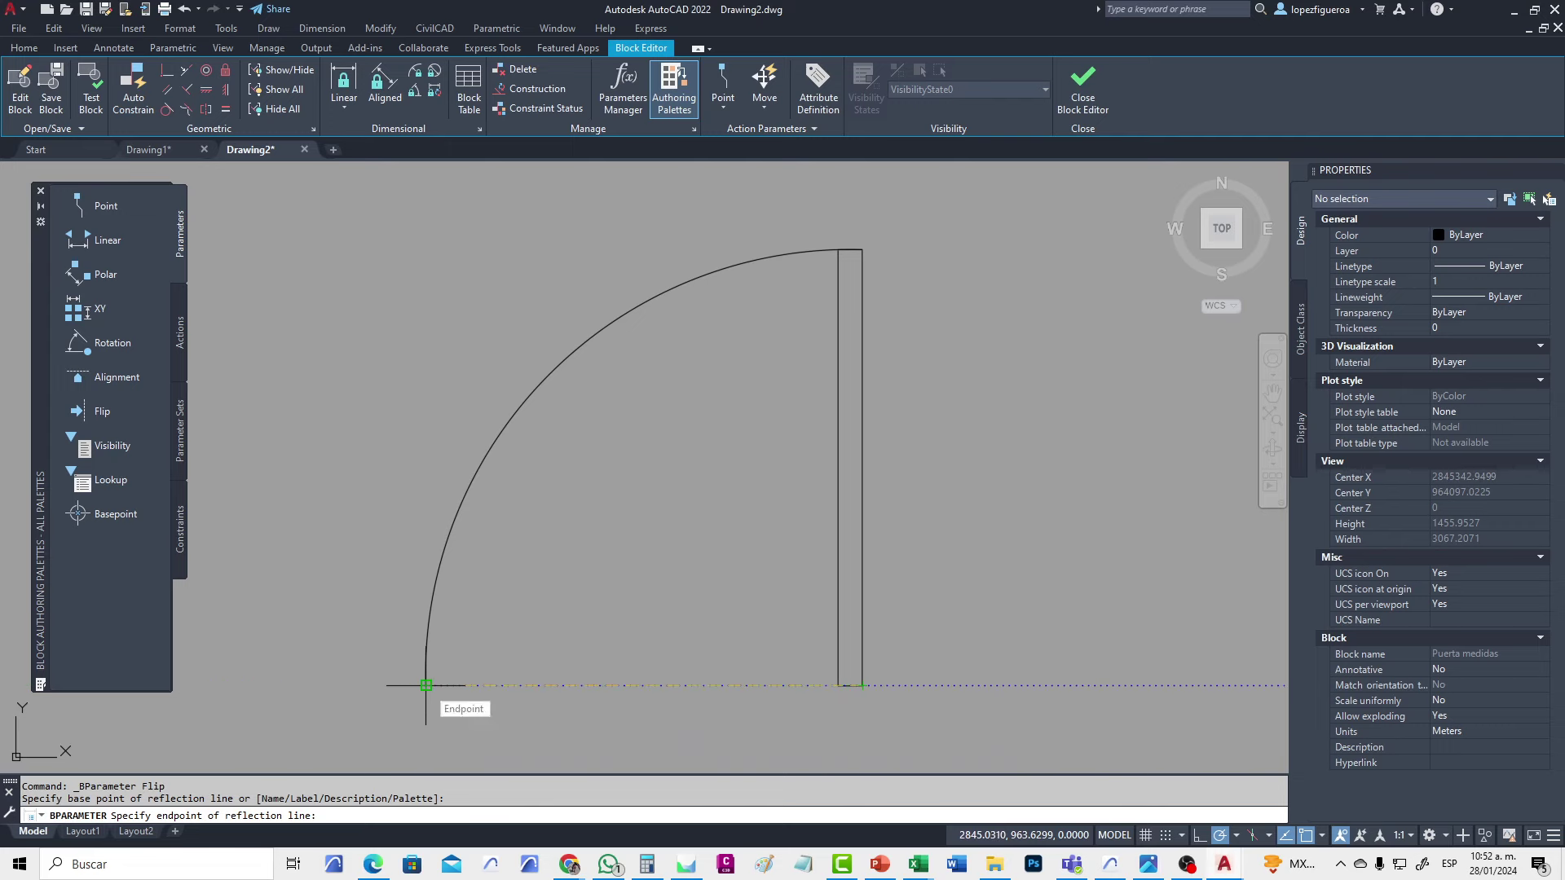
left_click(426, 685)
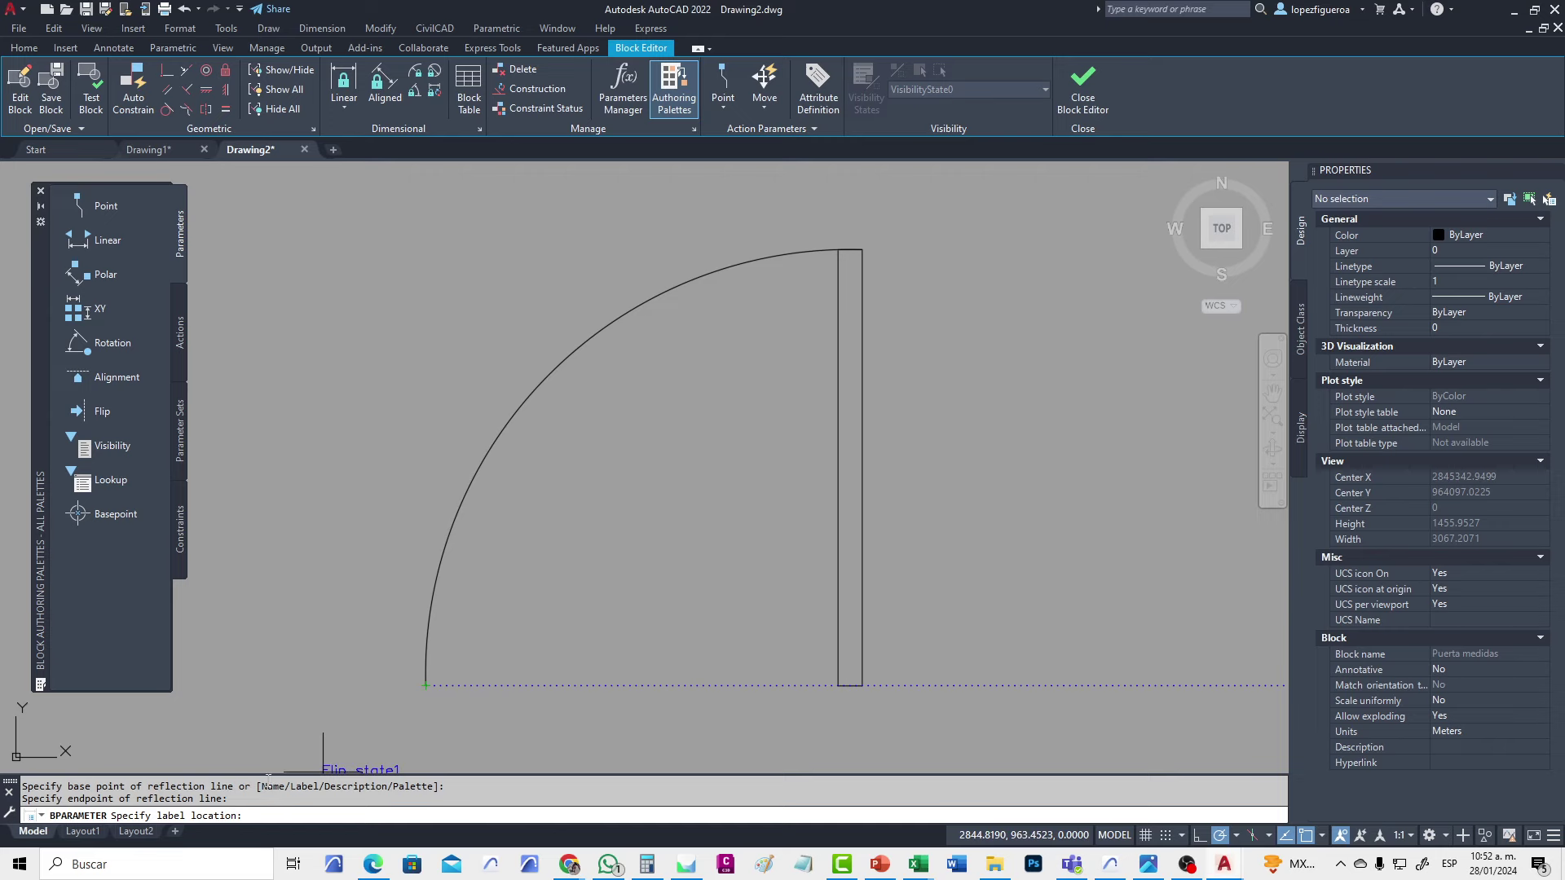
left_click(515, 651)
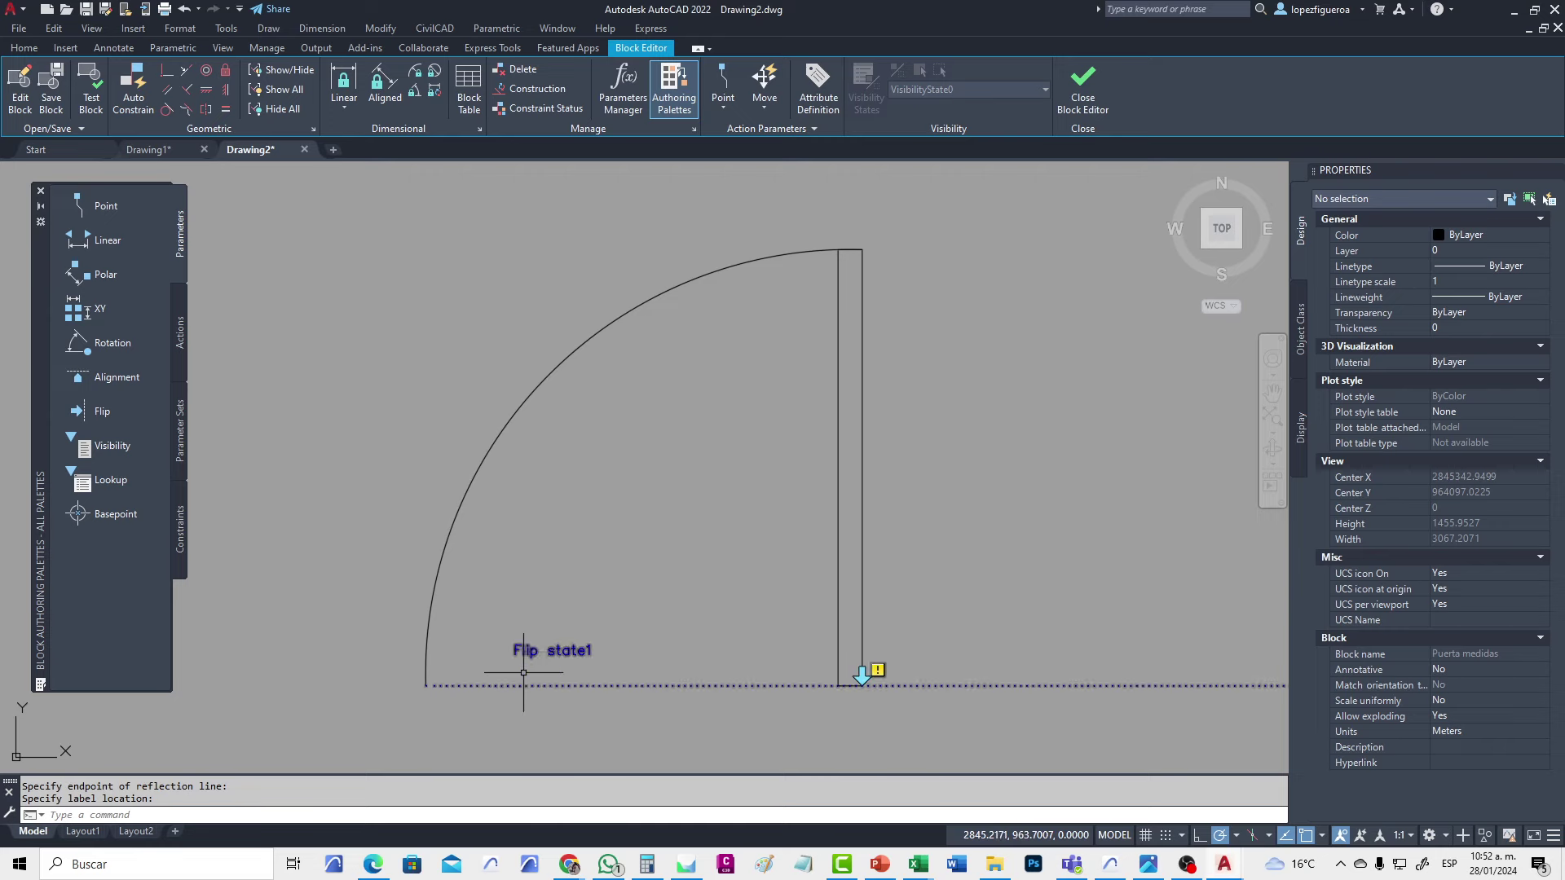
Select Flip state1 and grip-move its reflection line to a new position
scroll(622, 734, "down", 2)
scroll(717, 734, "up", 1)
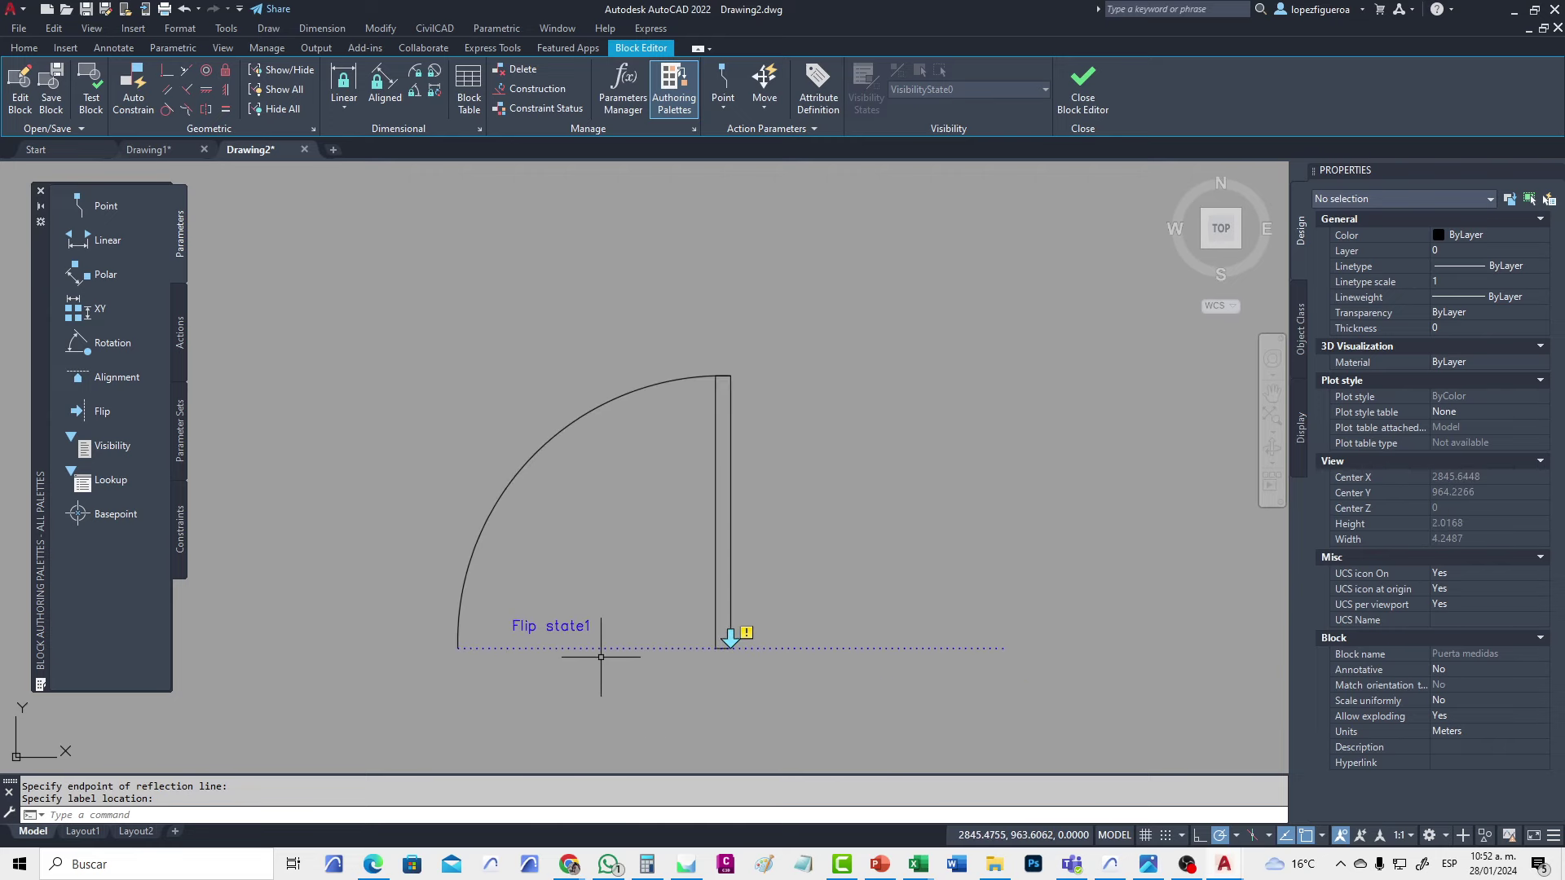
left_click(664, 681)
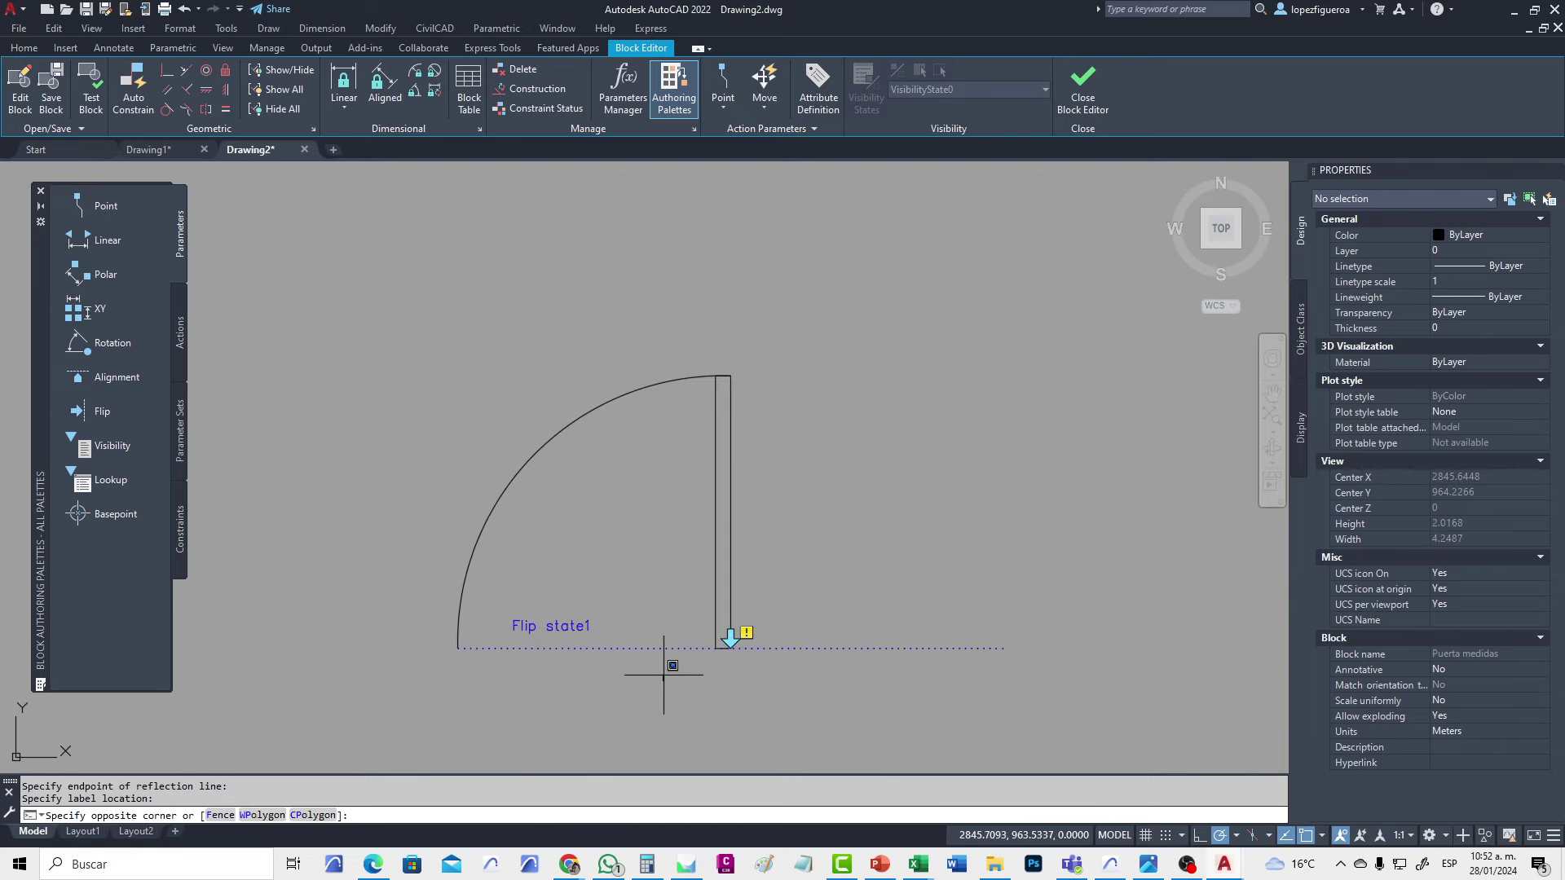
left_click(639, 632)
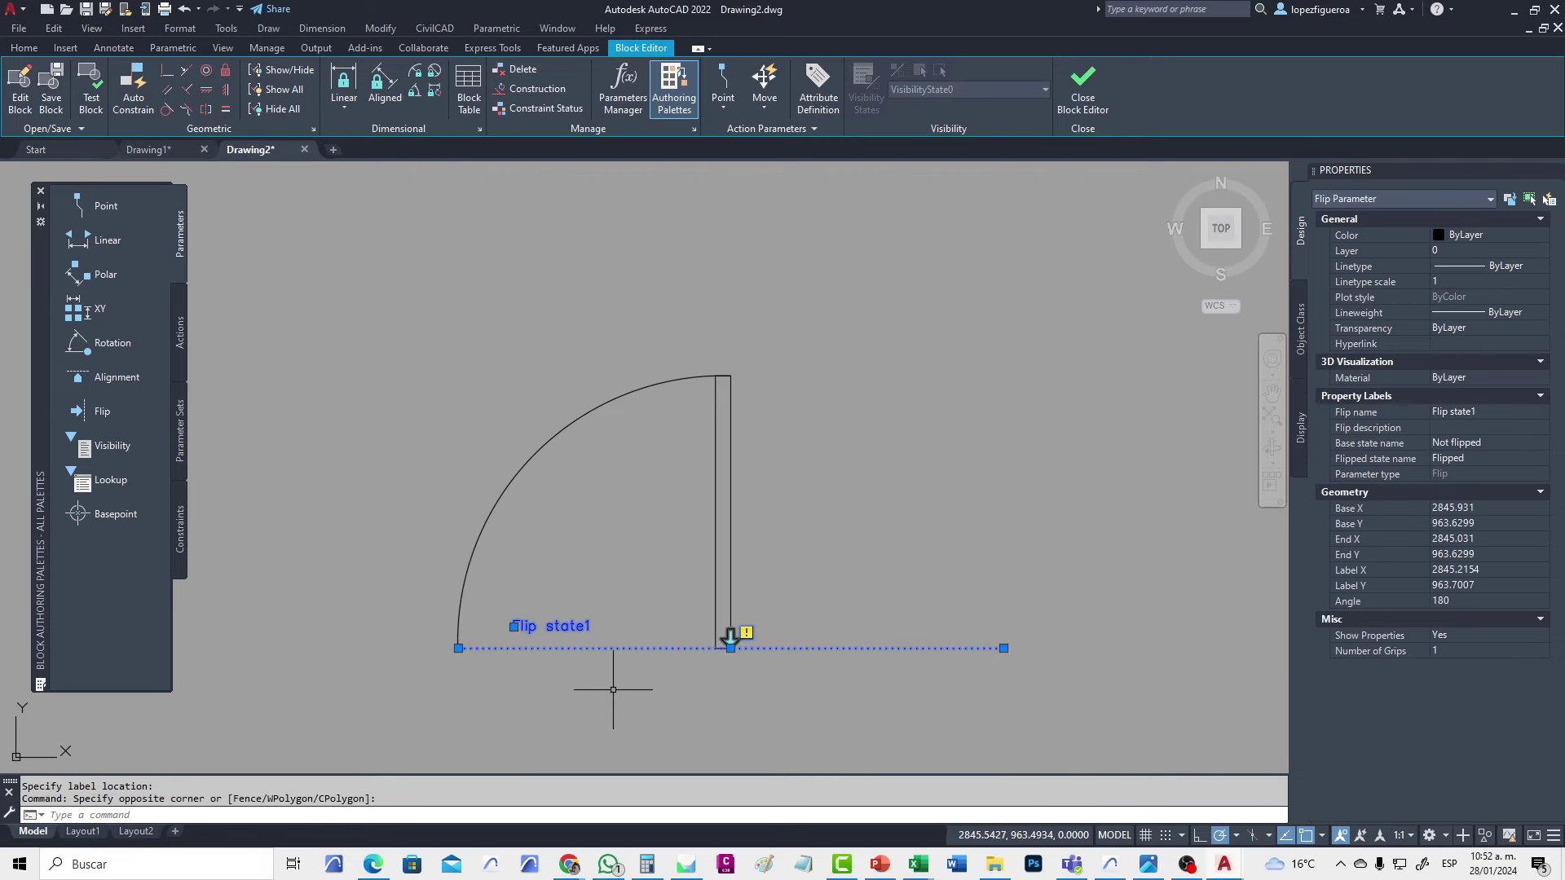
scroll(614, 690, "up", 2)
scroll(625, 688, "down", 2)
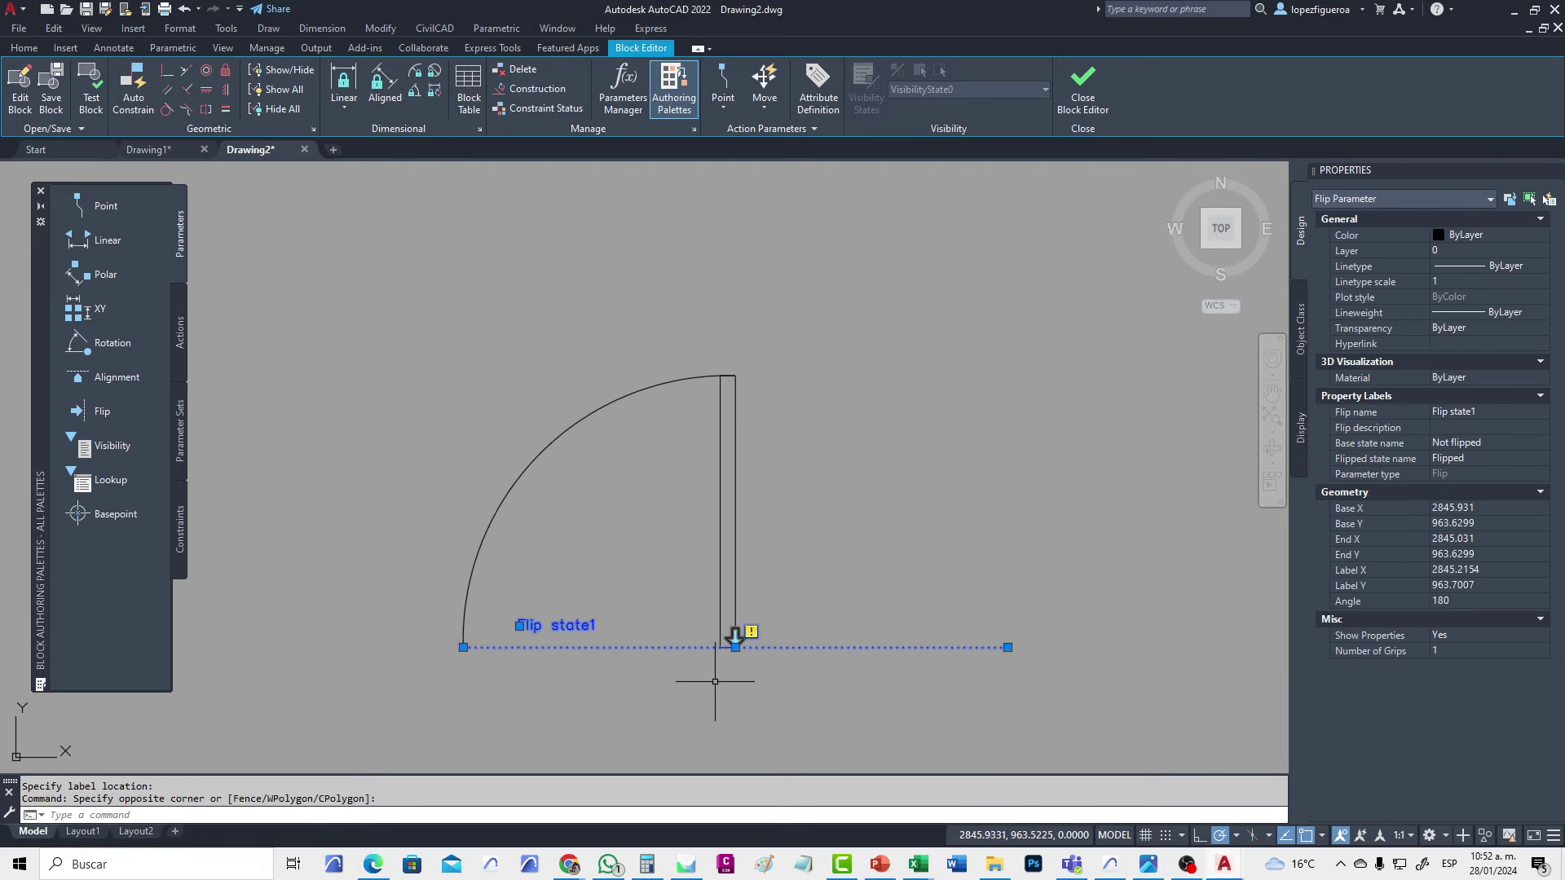
scroll(752, 669, "up", 2)
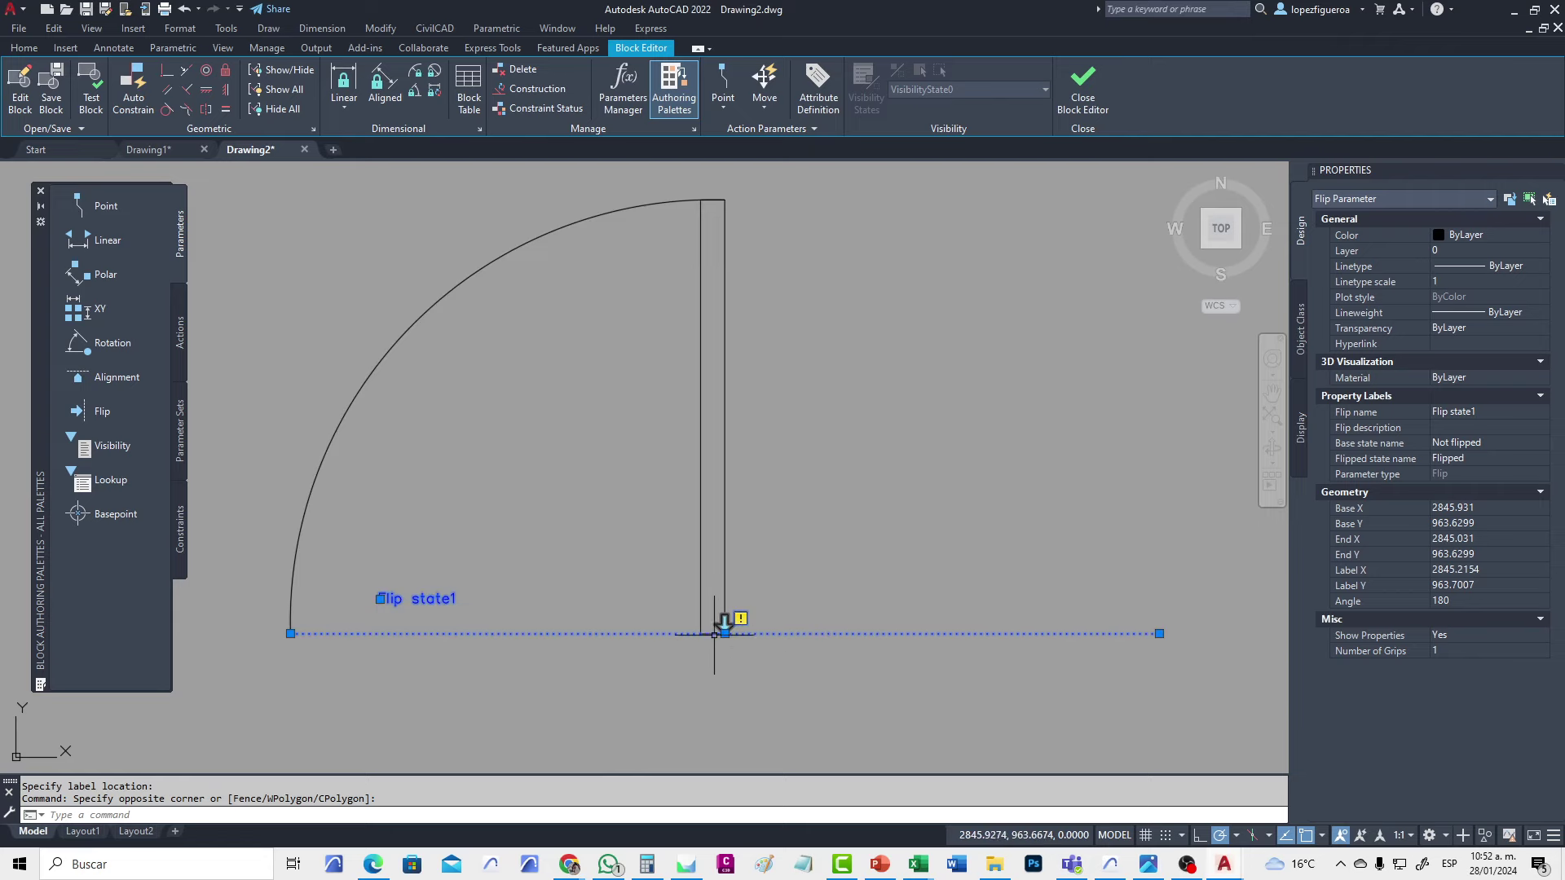
left_click(724, 633)
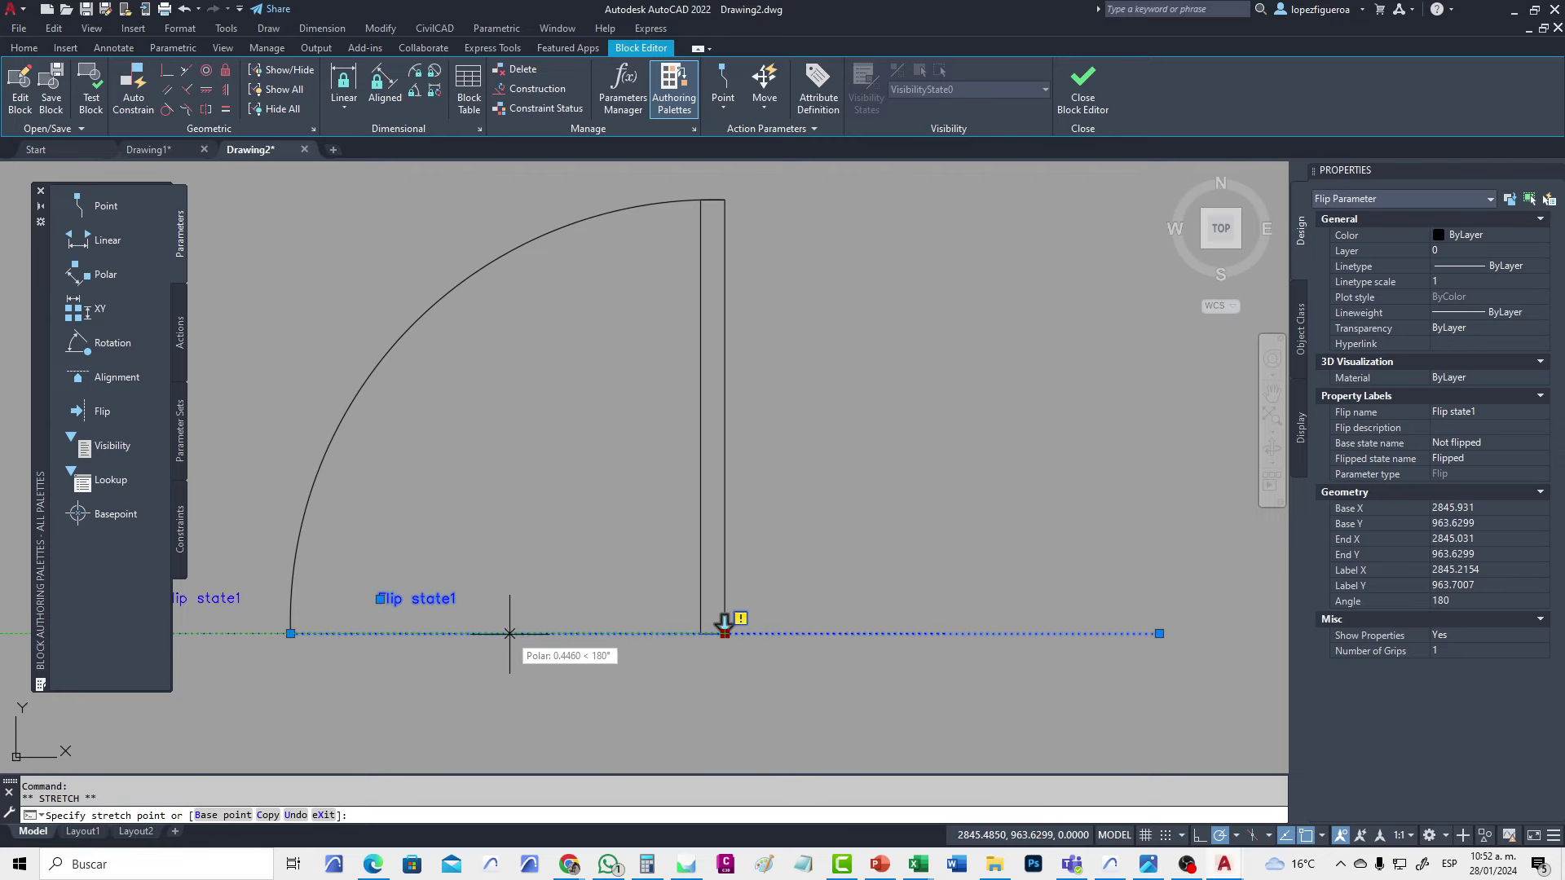
left_click(510, 633)
middle_click_drag(539, 687, 746, 659)
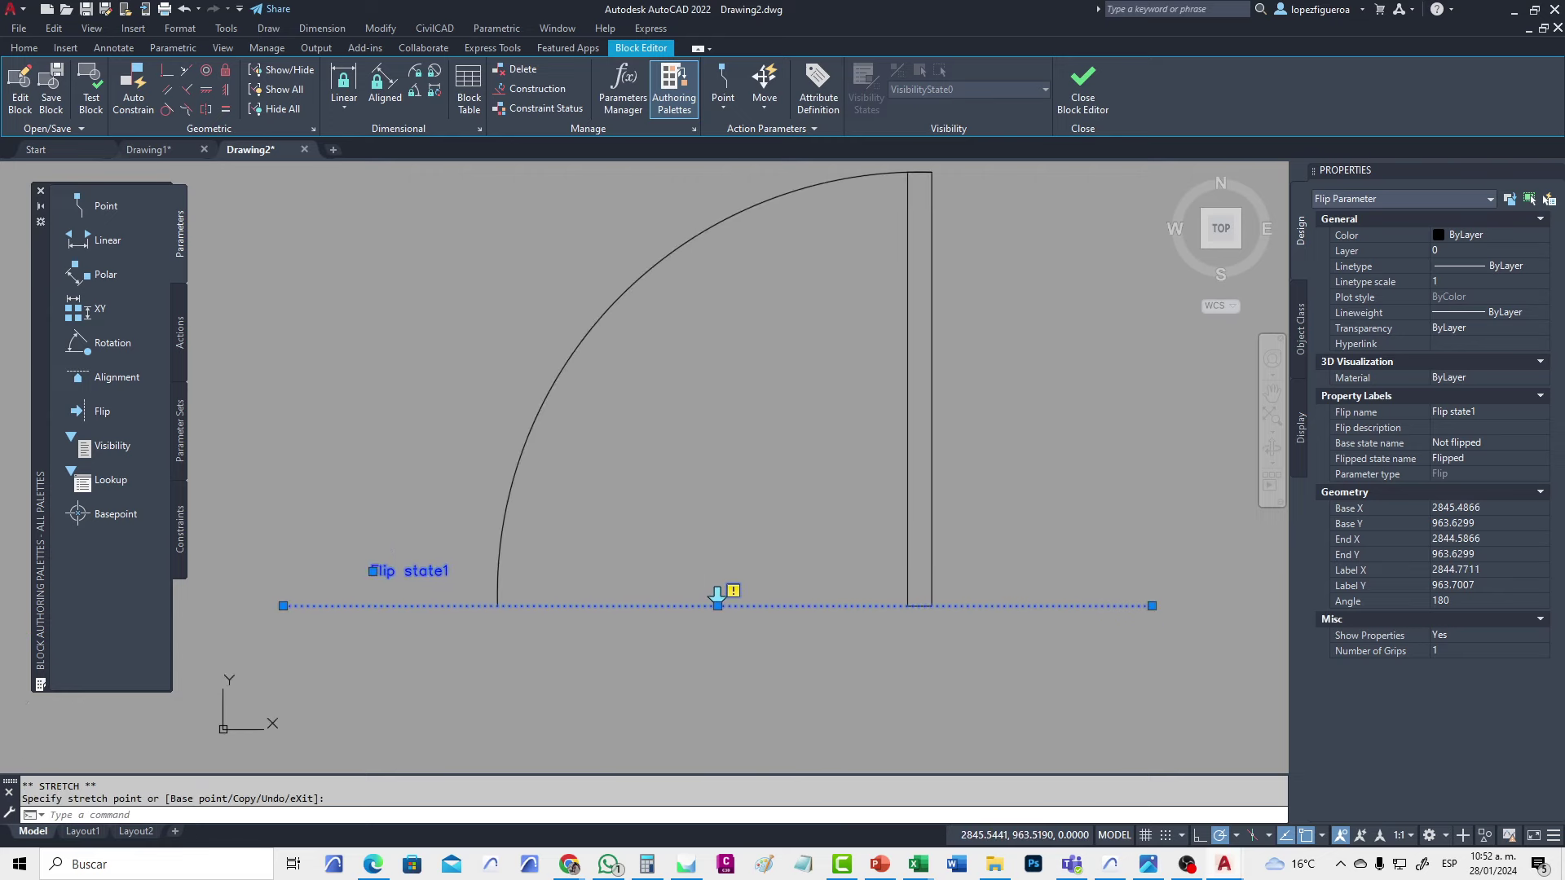
left_click(690, 605)
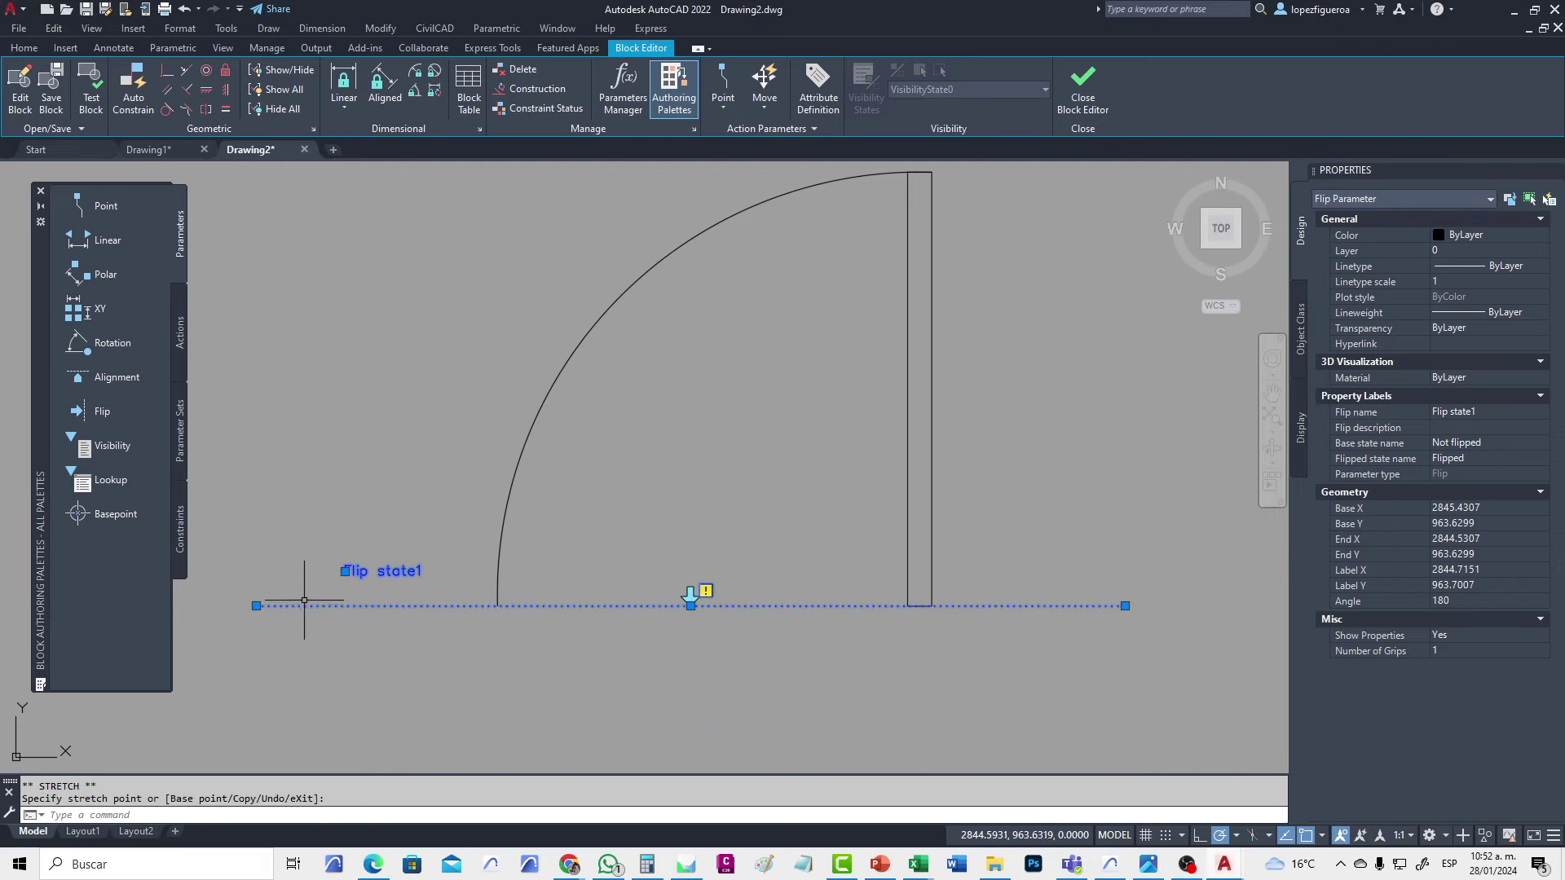
Stretch the Flip state1 line's end to the jamb corner and place its label above
left_click(1124, 605)
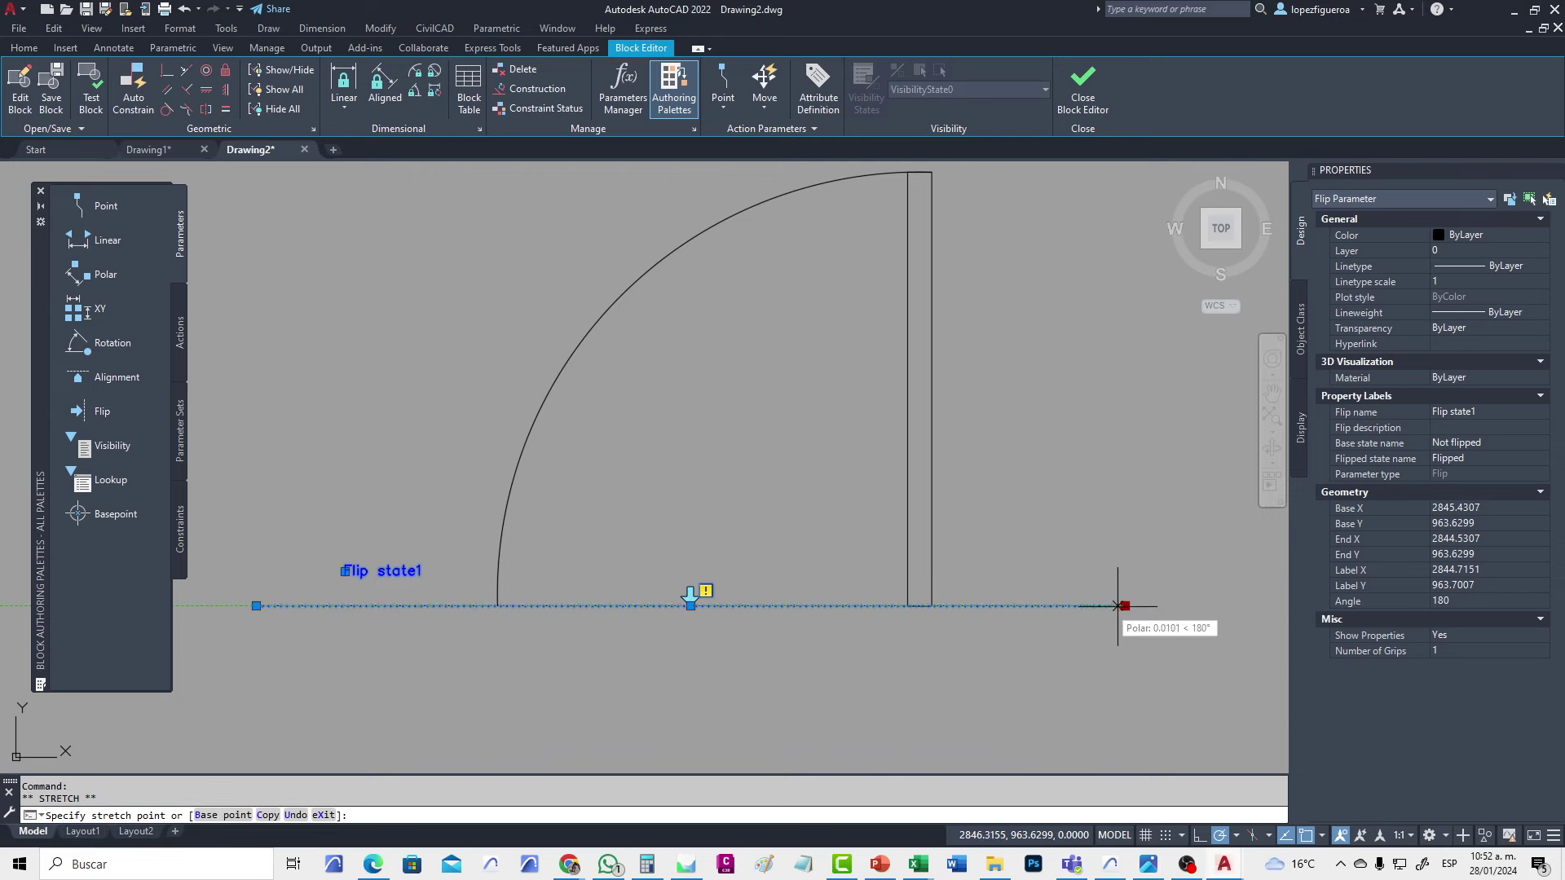
left_click(932, 606)
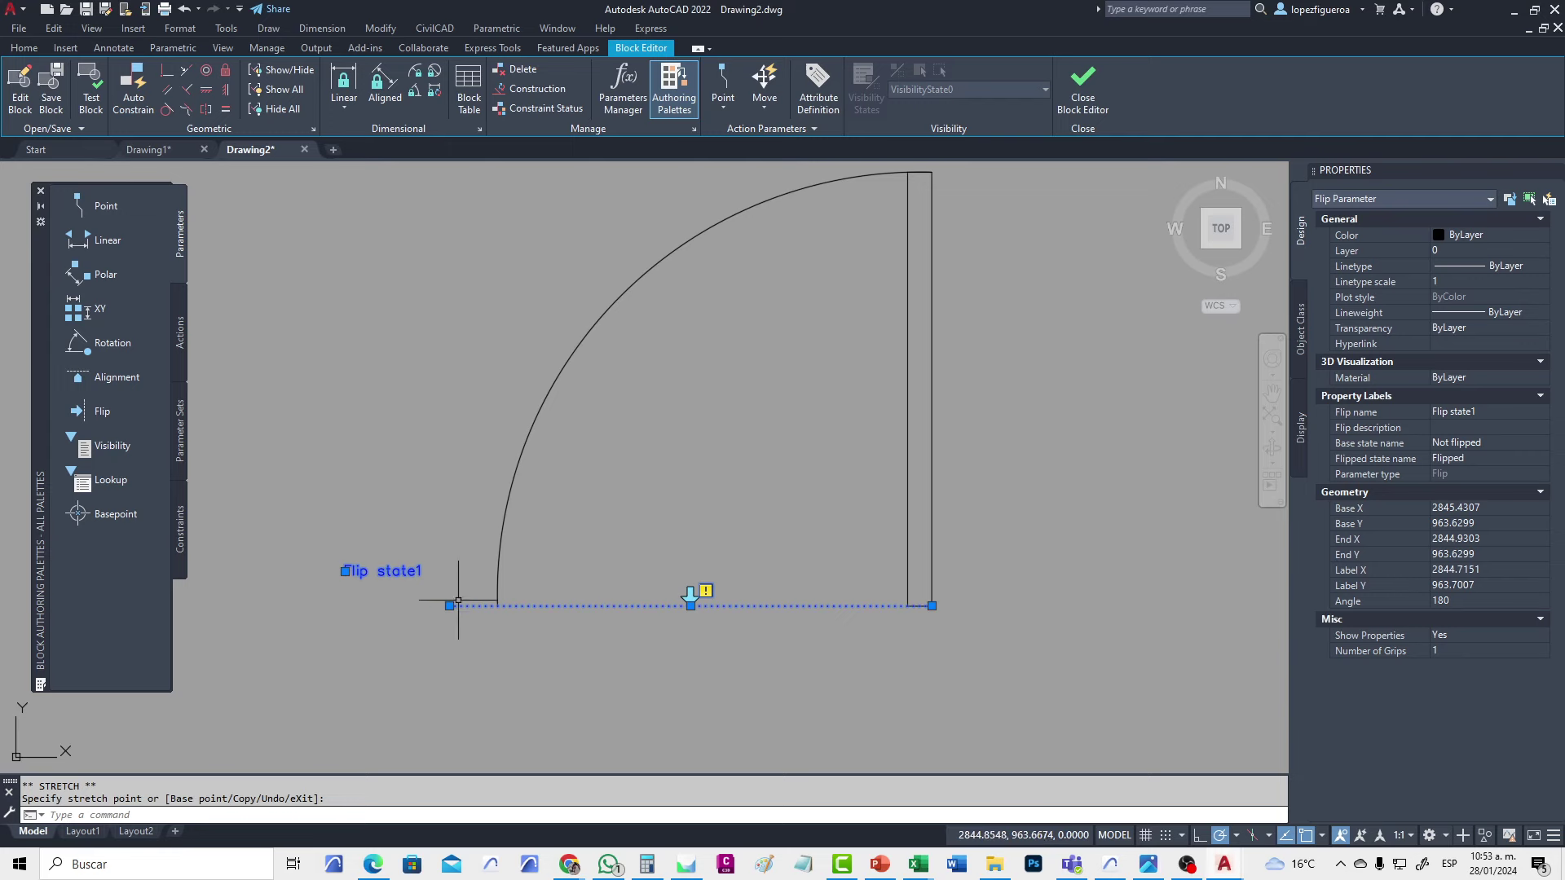
left_click(344, 571)
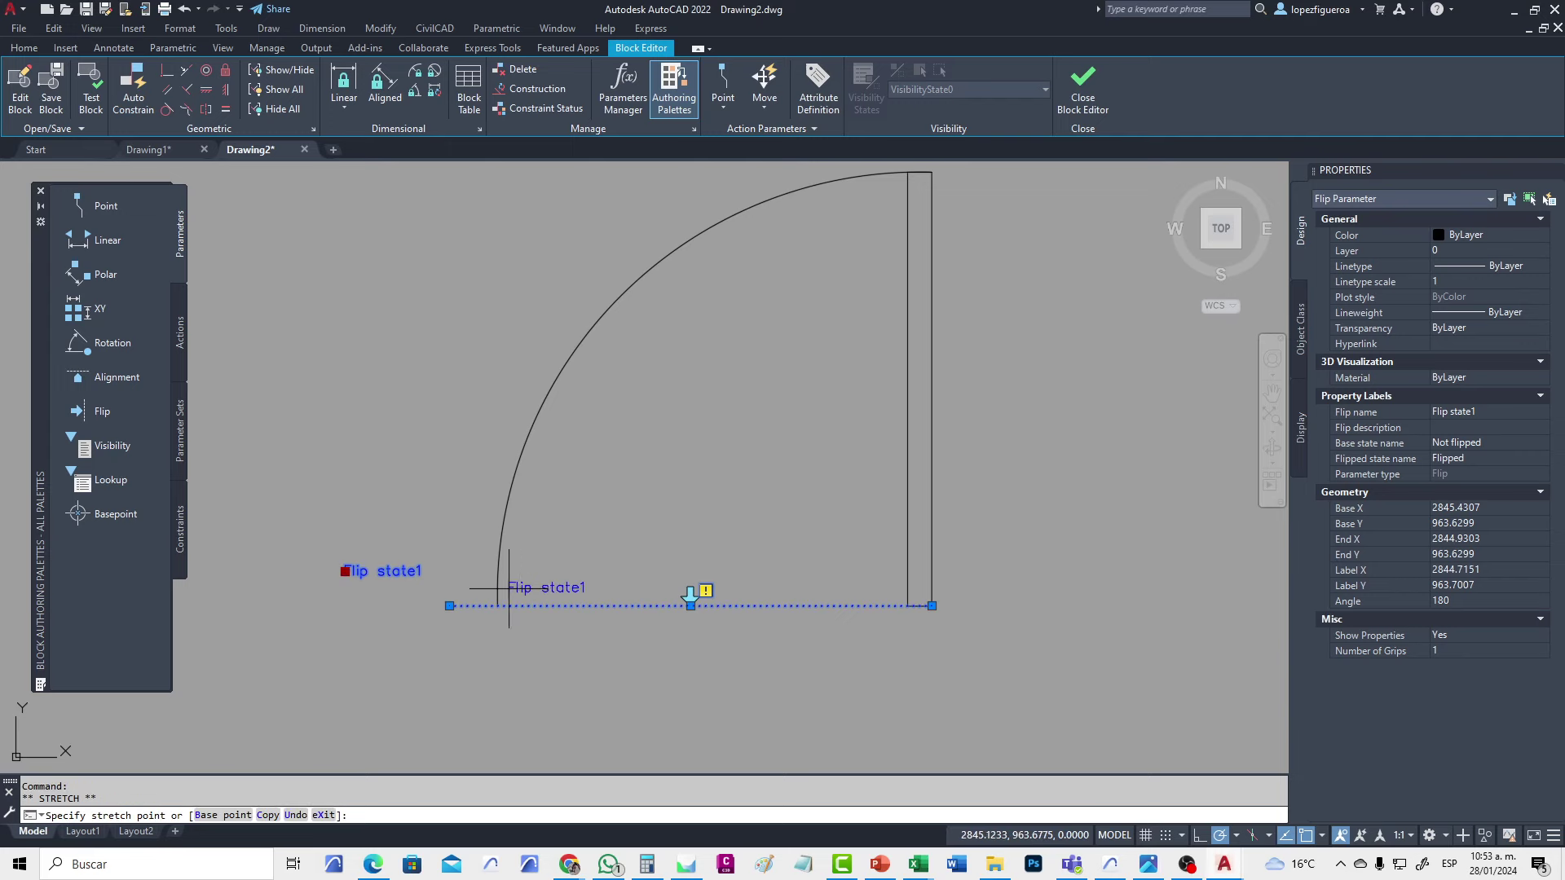
left_click(575, 571)
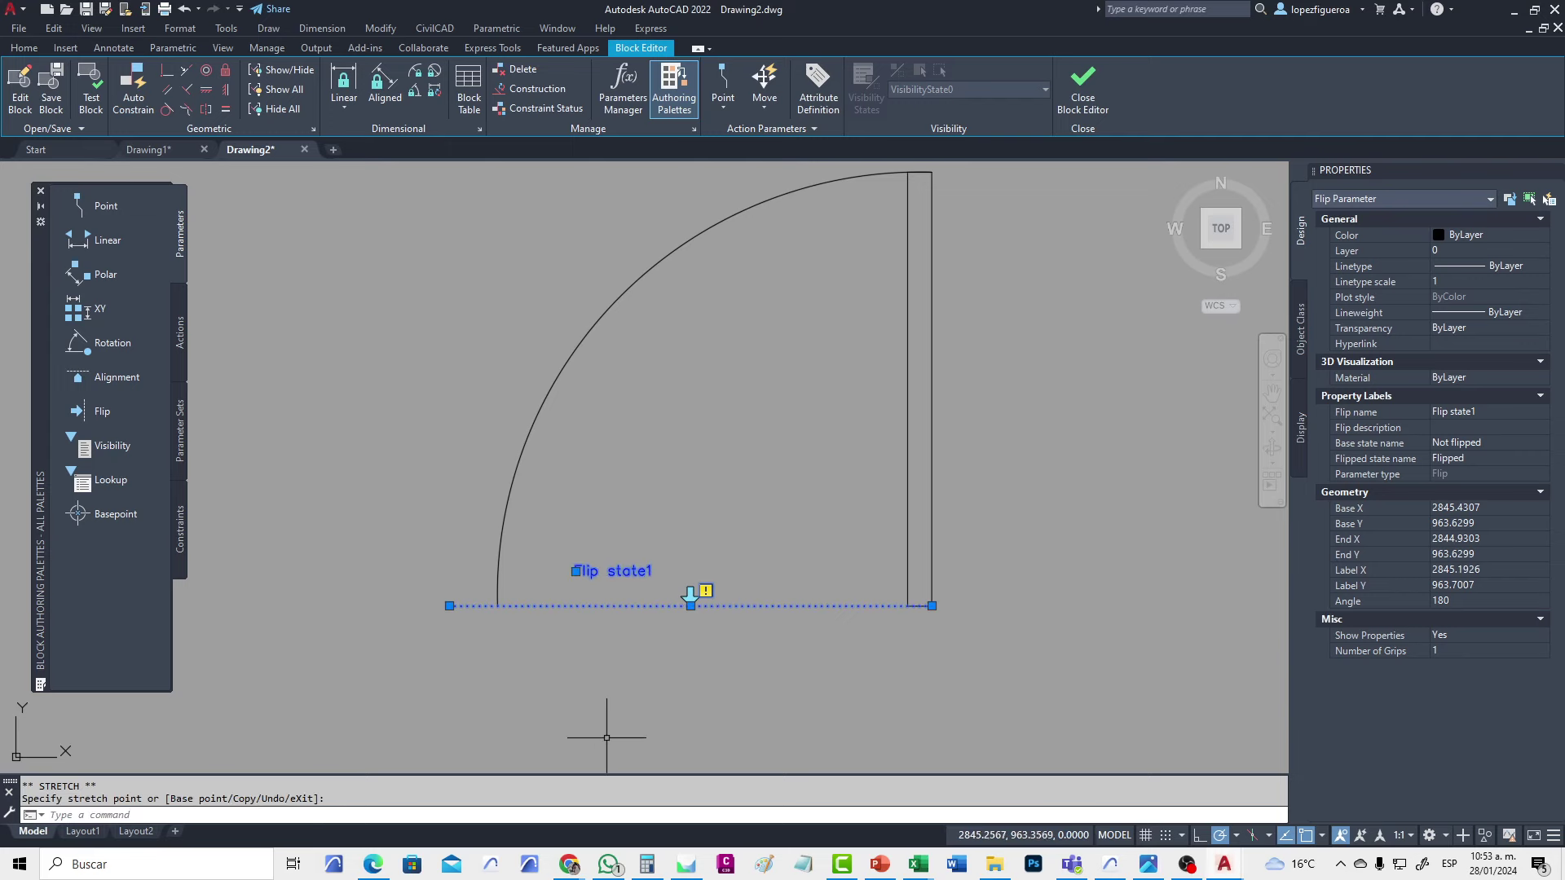
middle_click_drag(672, 709, 629, 695)
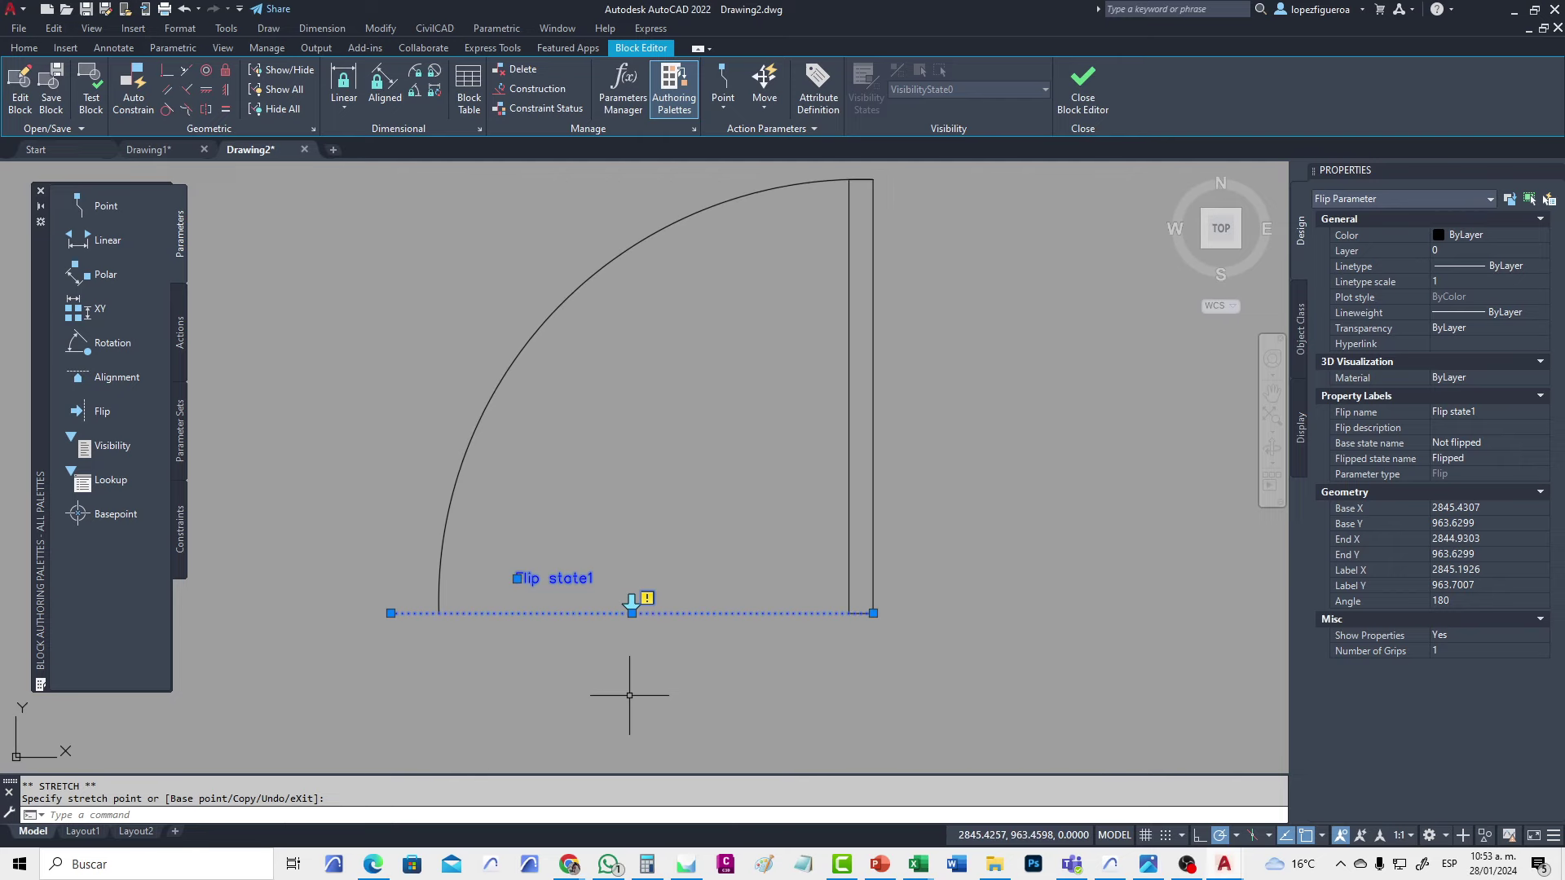
left_click(629, 695)
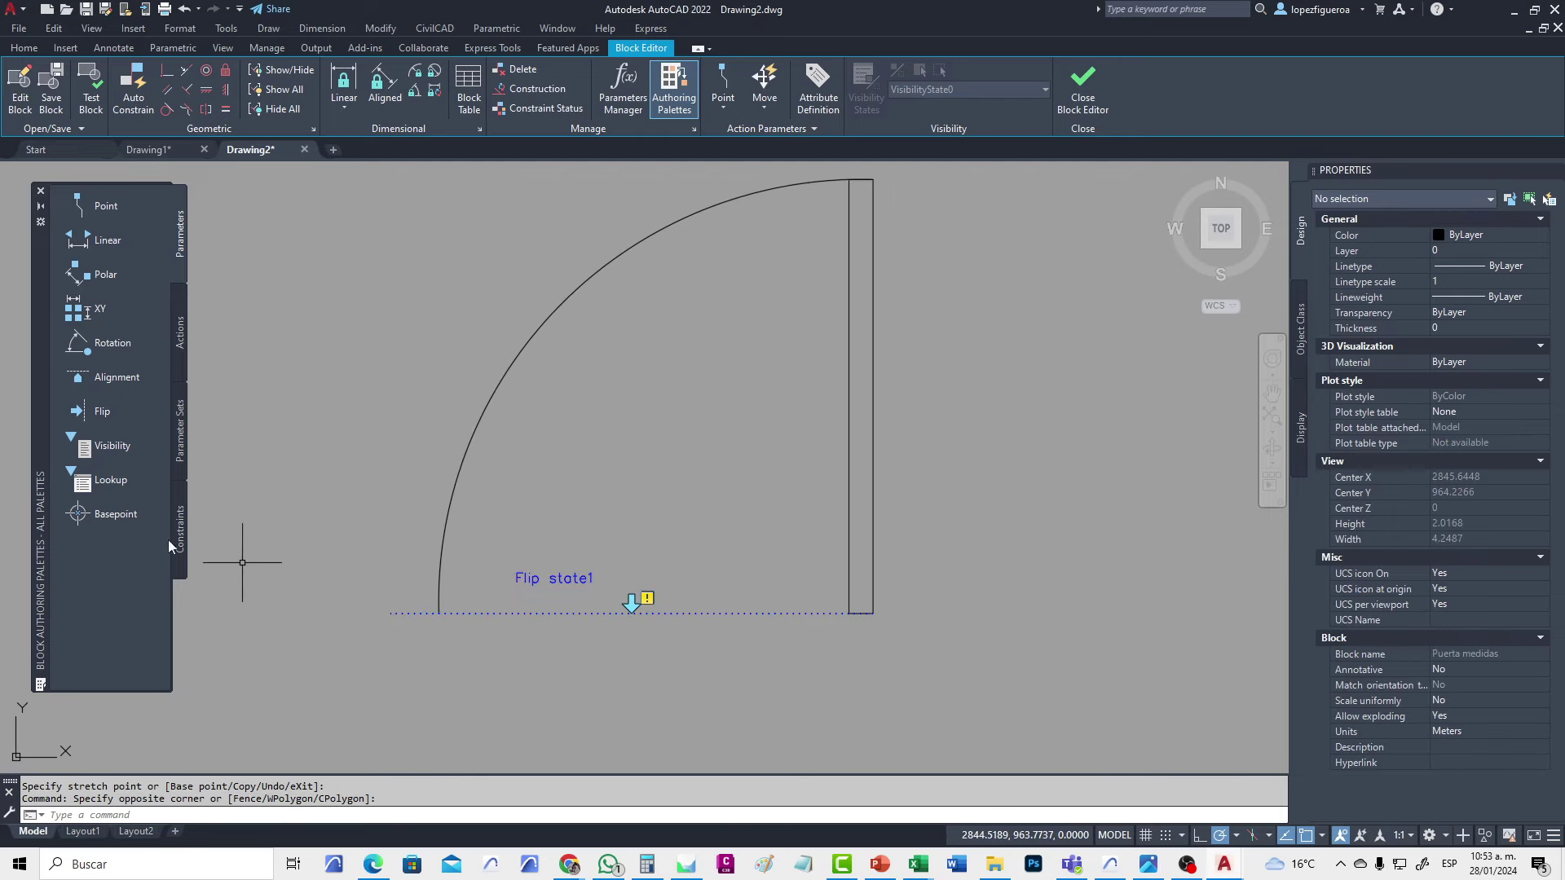
Add a vertical Flip state2 parameter from the door corner and place its label
left_click(97, 414)
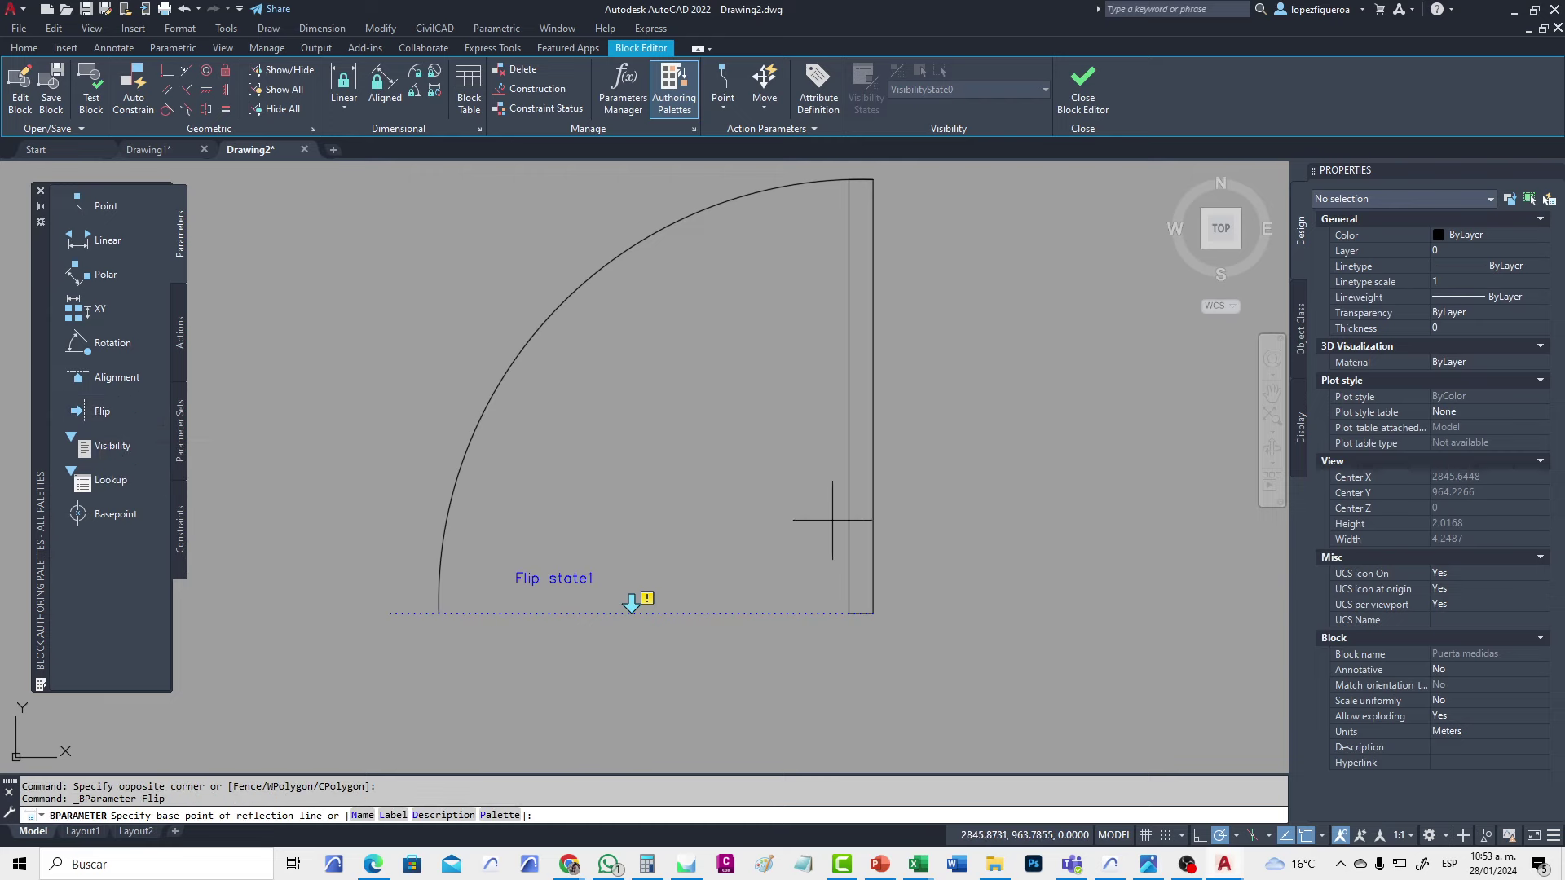
left_click(872, 613)
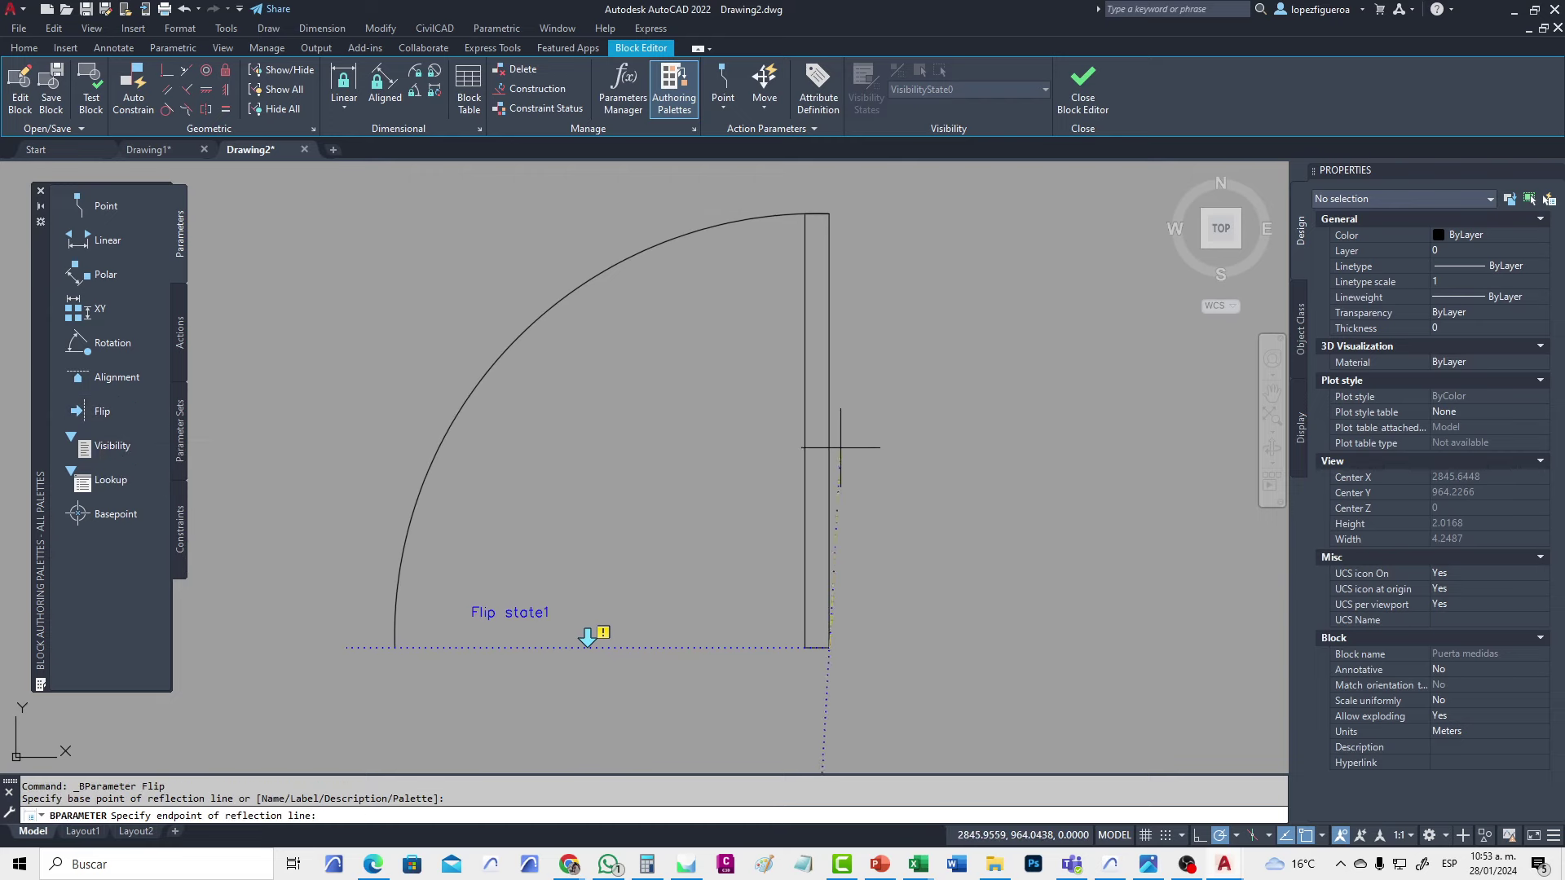
left_click(830, 444)
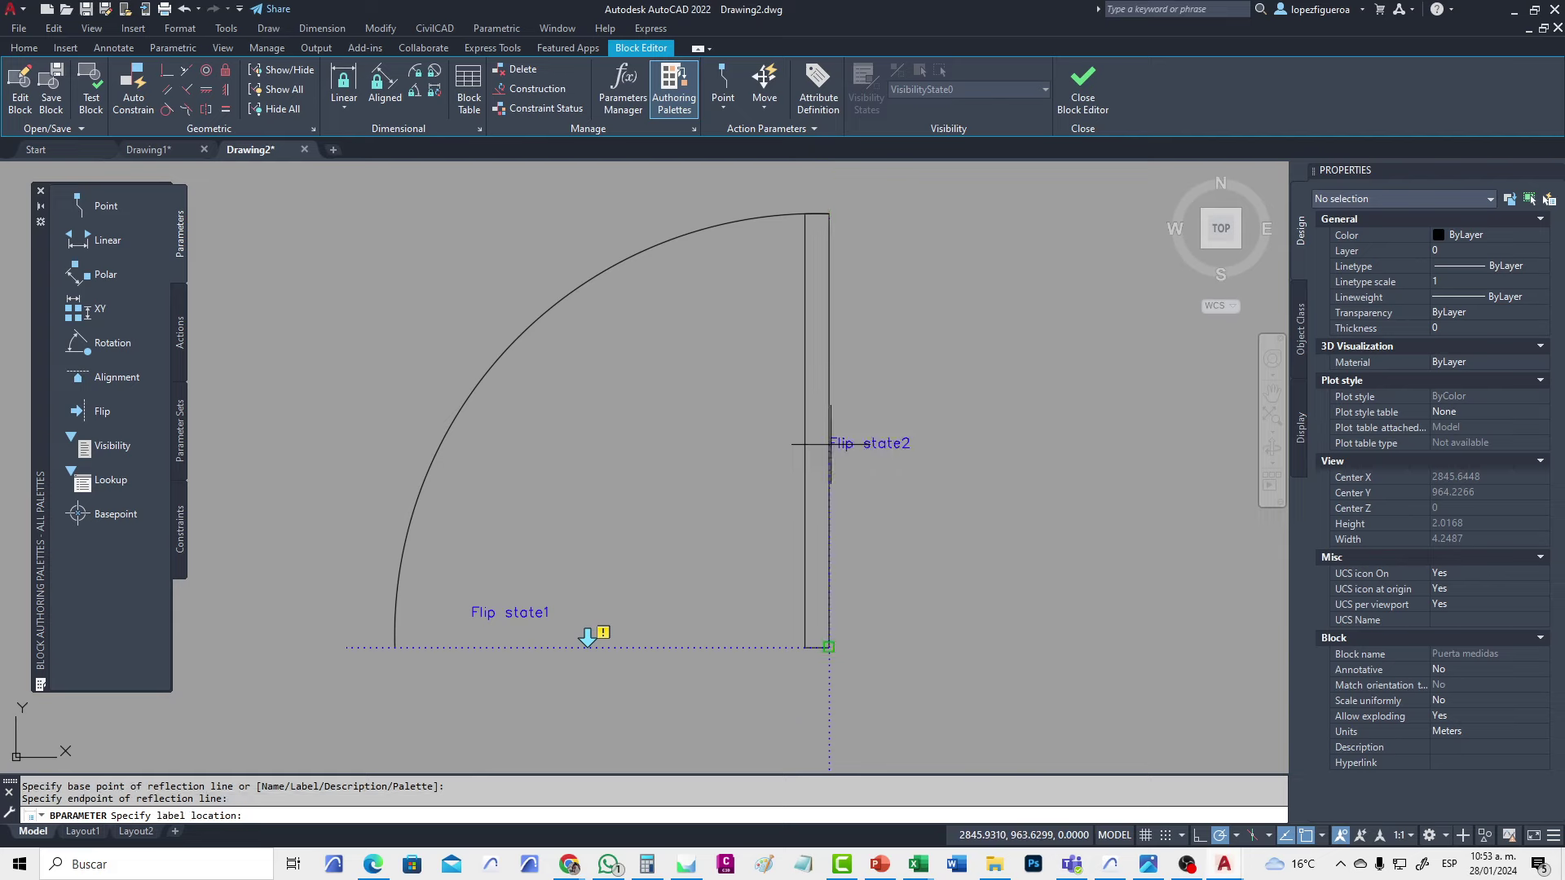
left_click(664, 475)
middle_click_drag(715, 622, 697, 510)
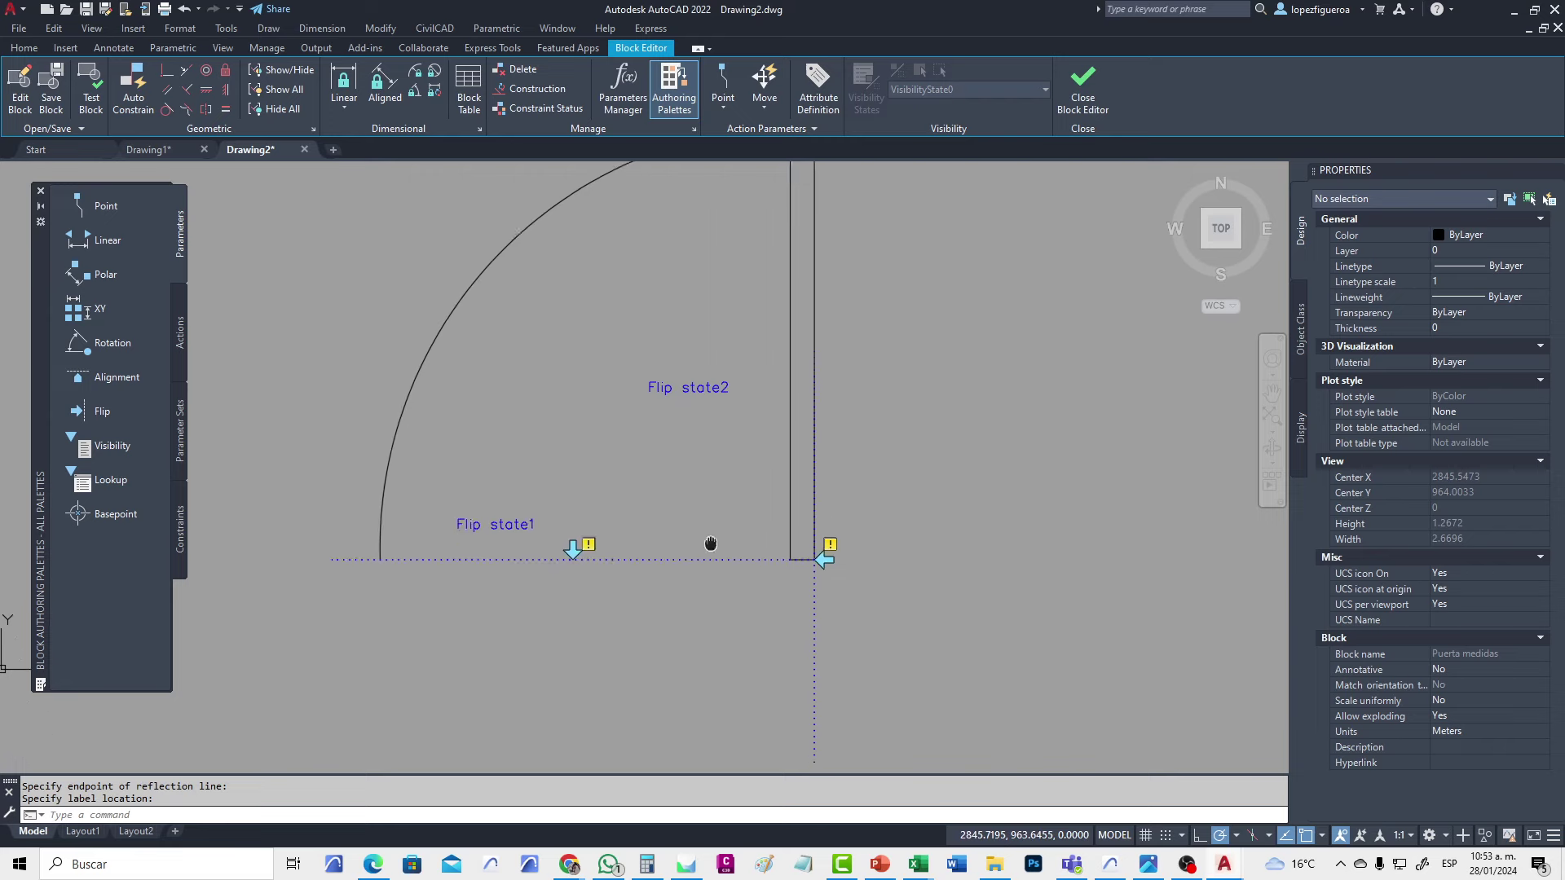
Grip-move the Flip state2 line toward mid-door and set its label beside it
left_click(812, 637)
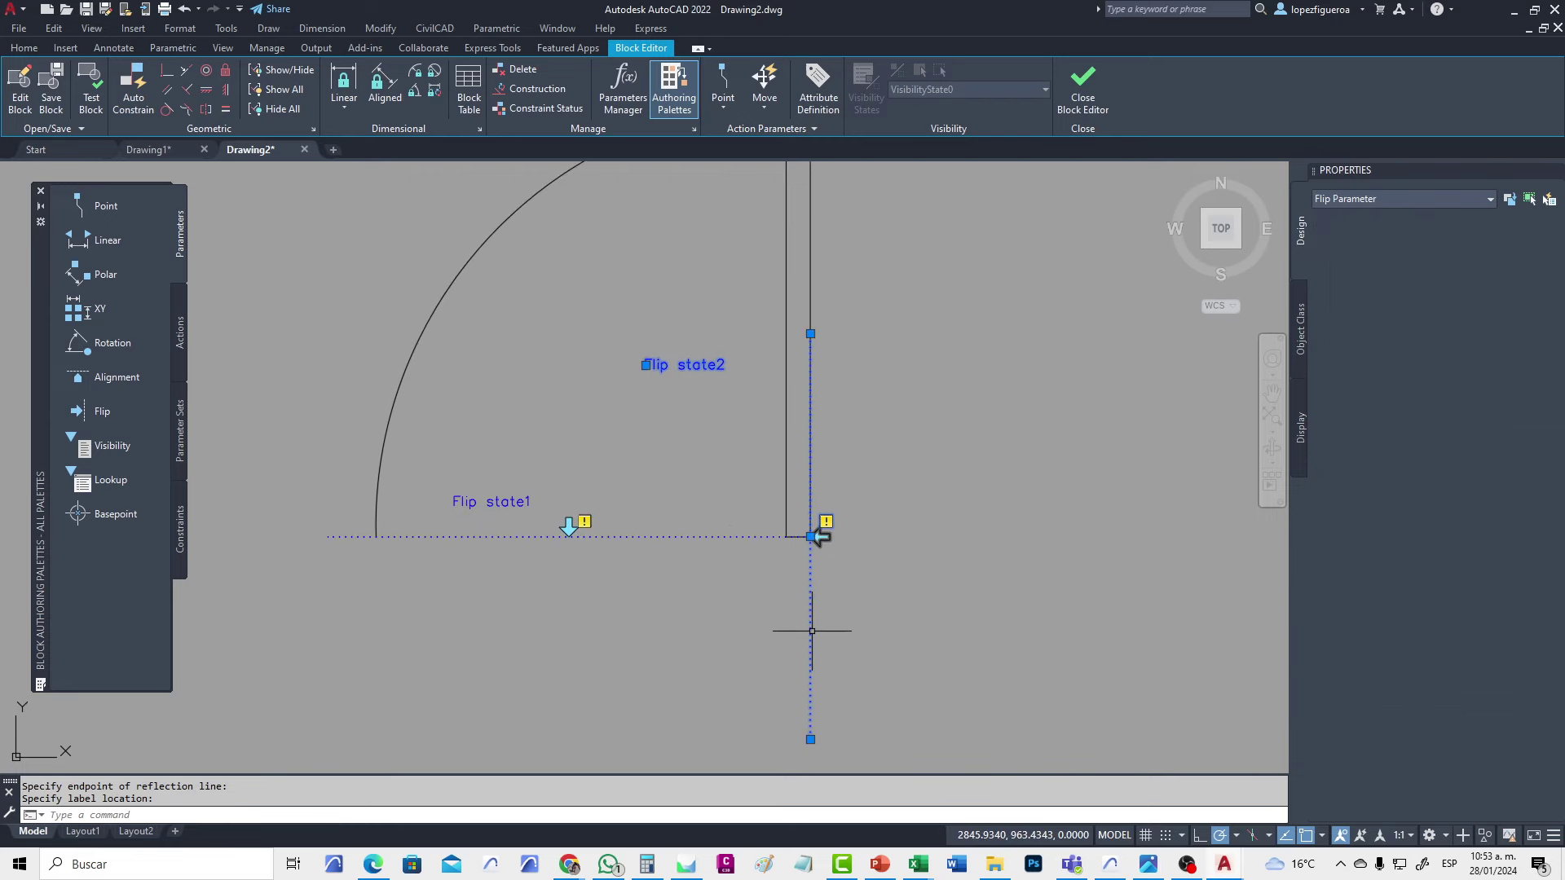
left_click(810, 536)
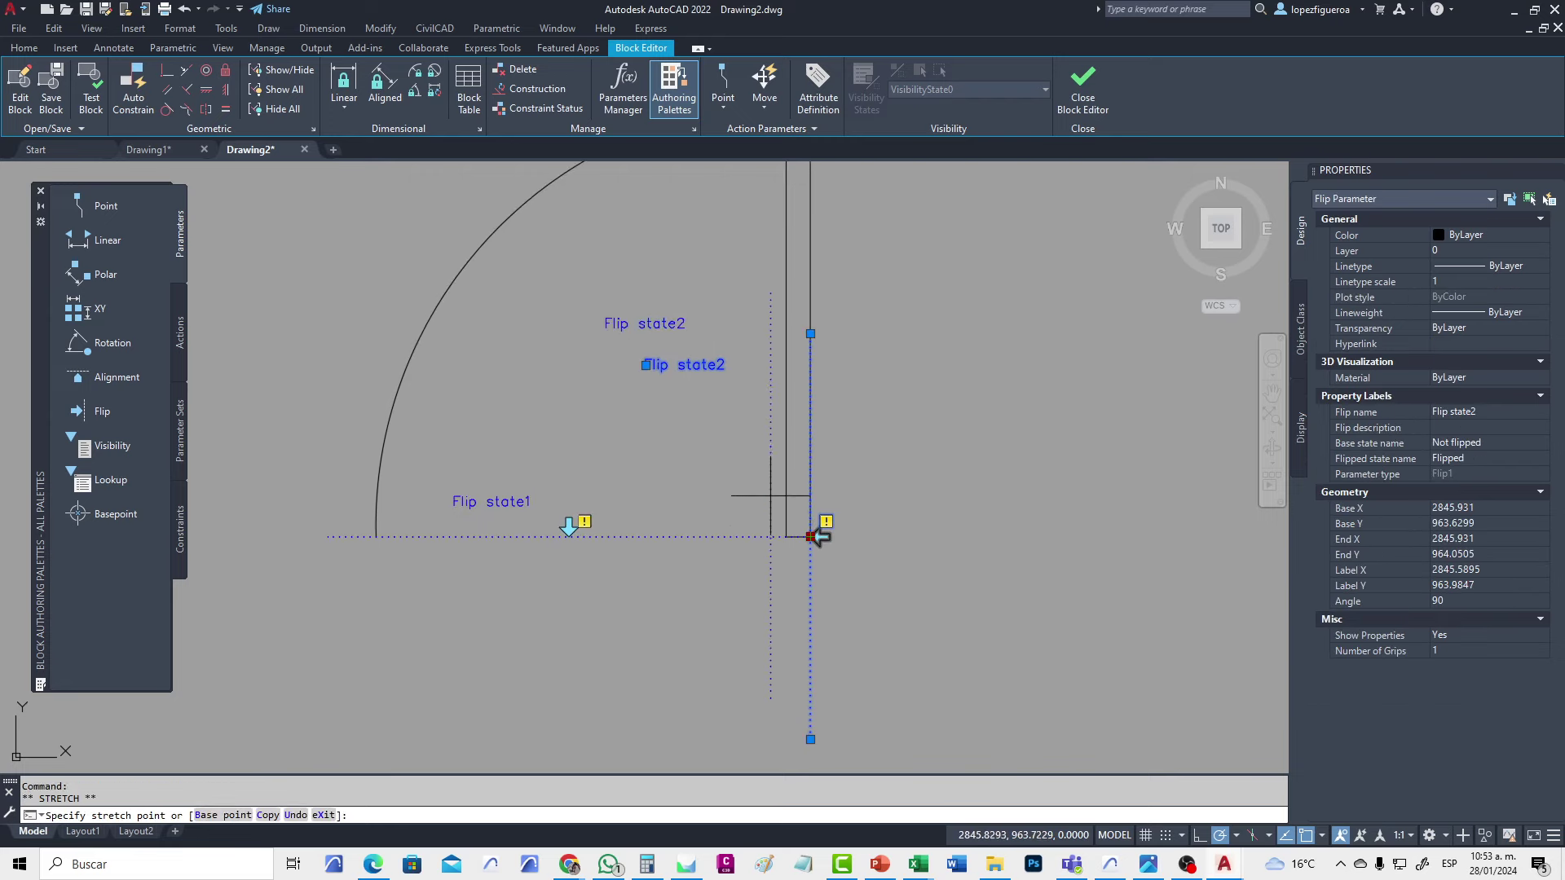
left_click(698, 464)
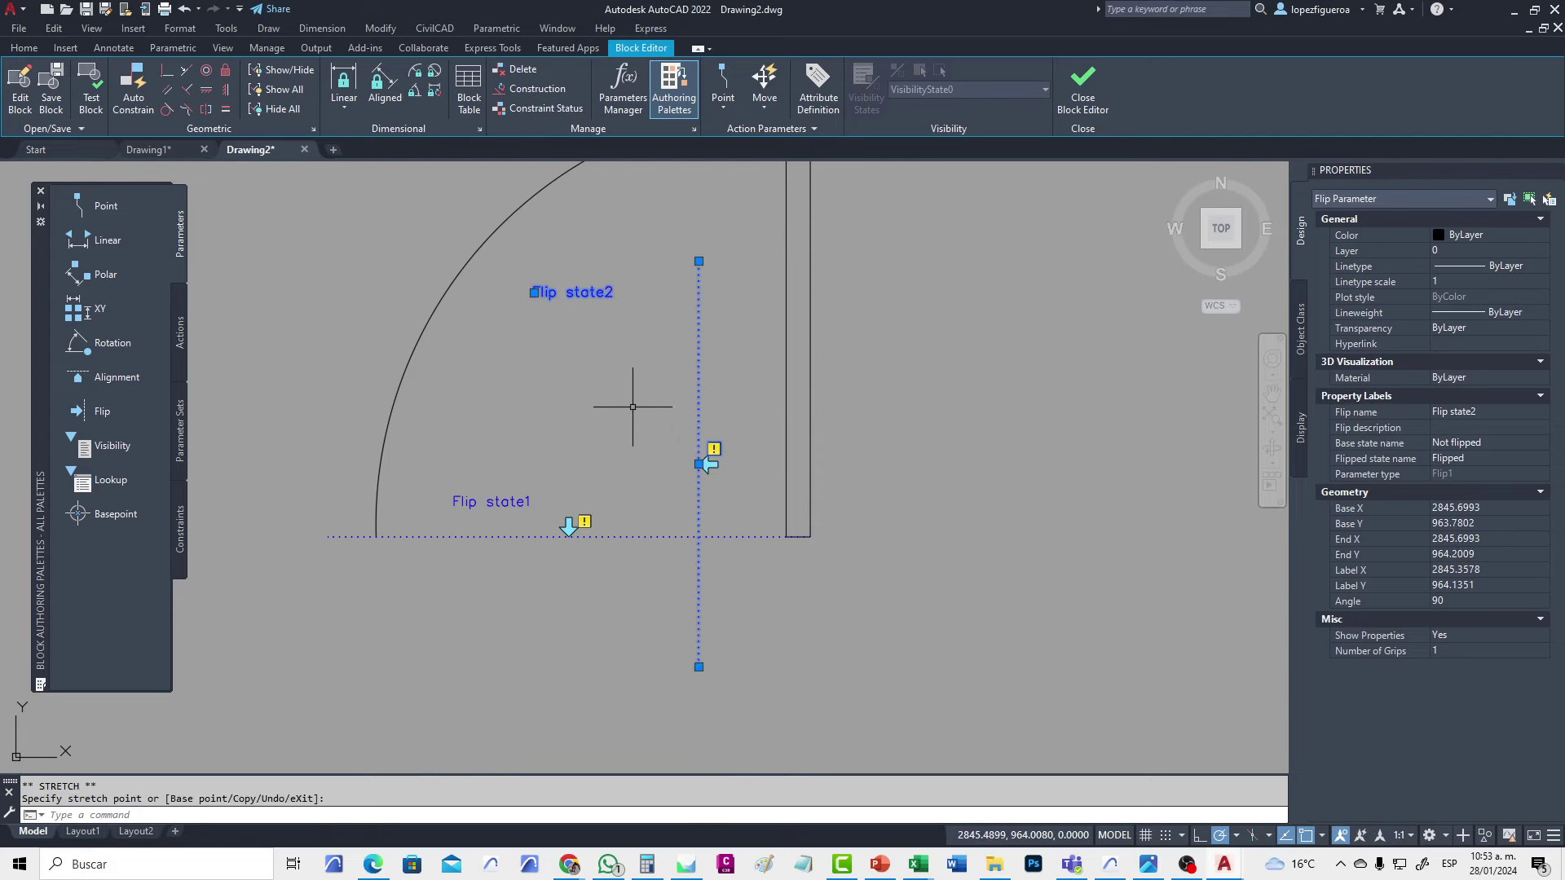
left_click(533, 292)
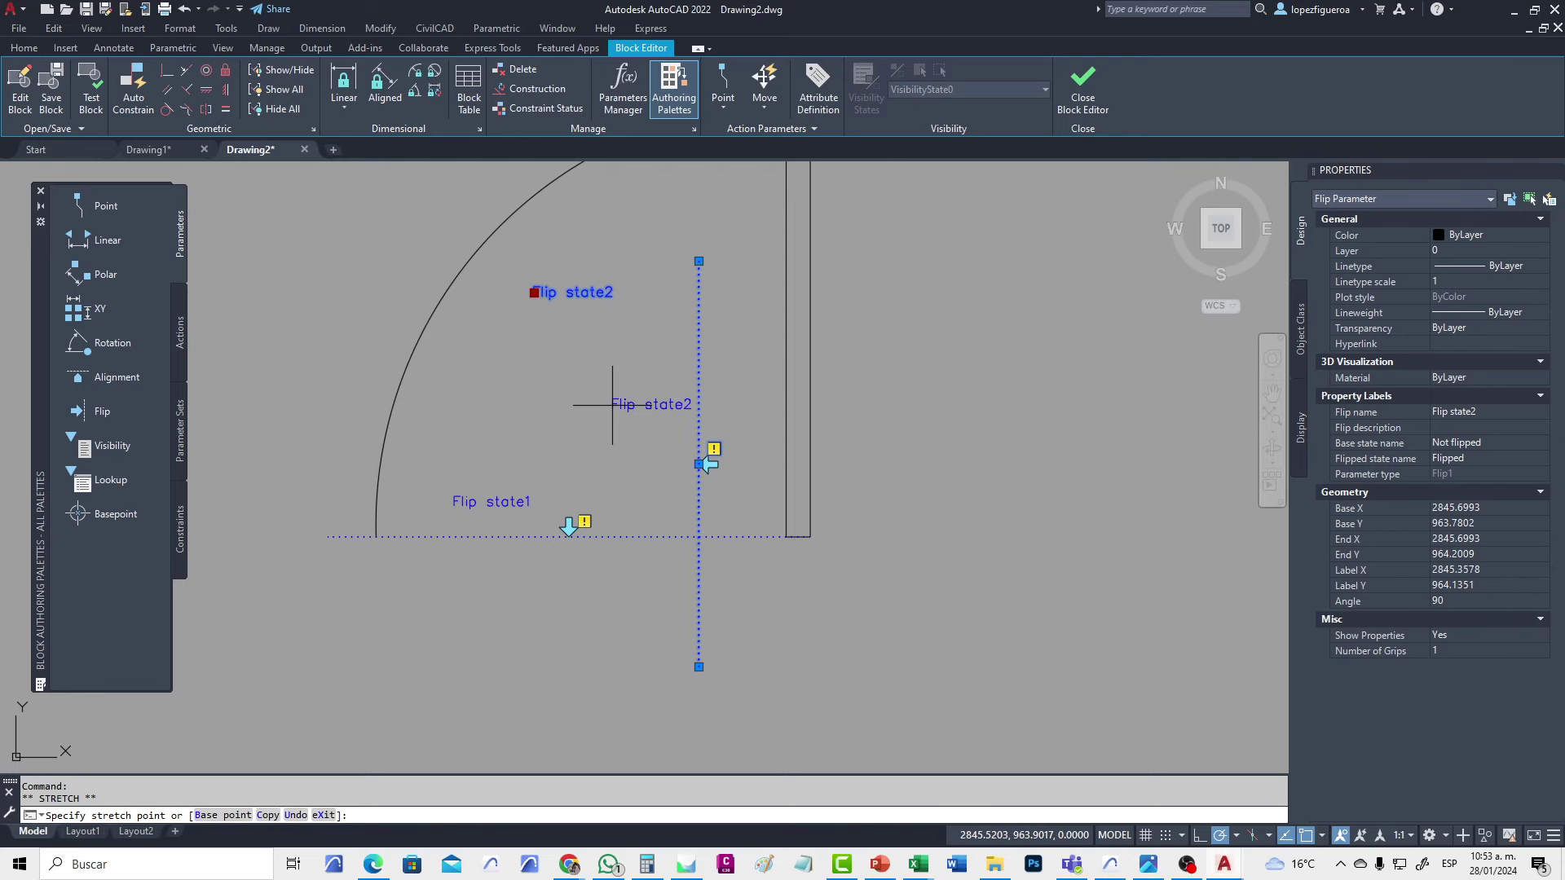
left_click(613, 404)
middle_click_drag(721, 537, 721, 598)
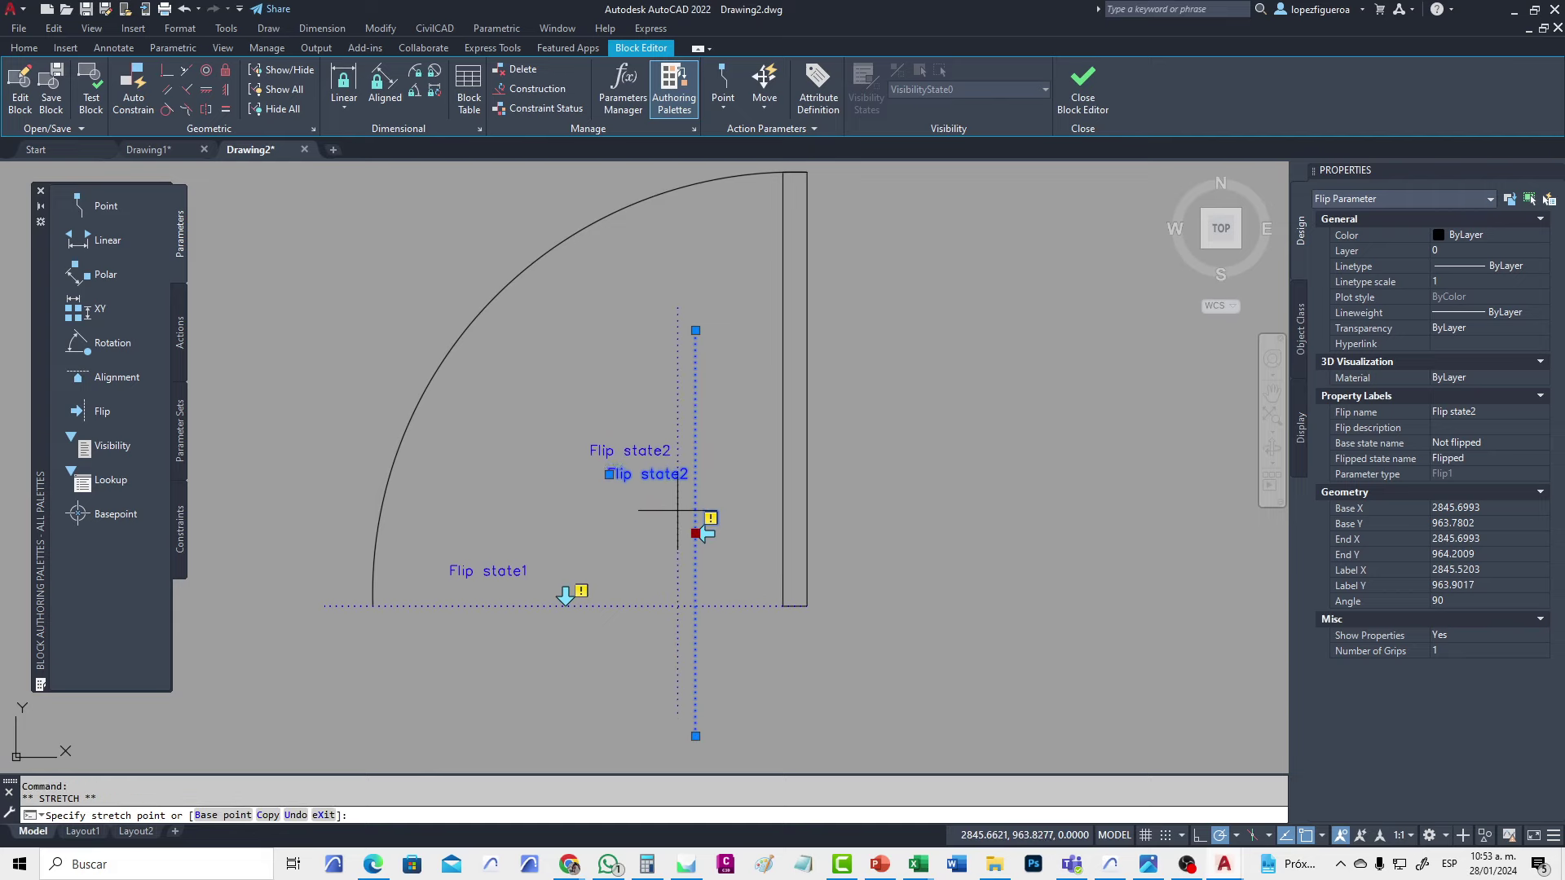
left_click(675, 509)
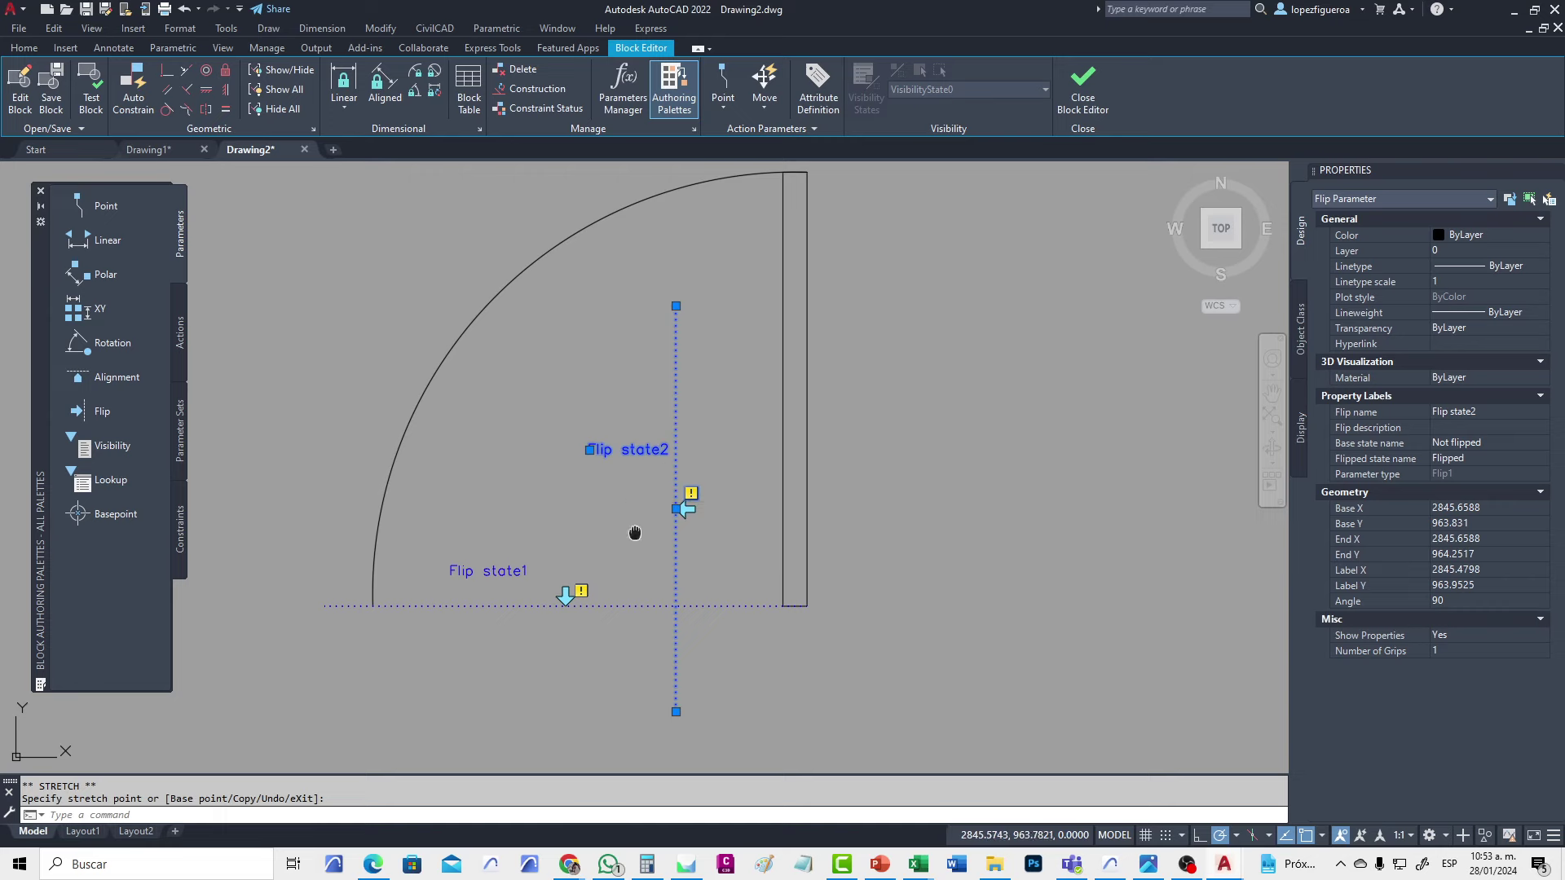
key("Escape")
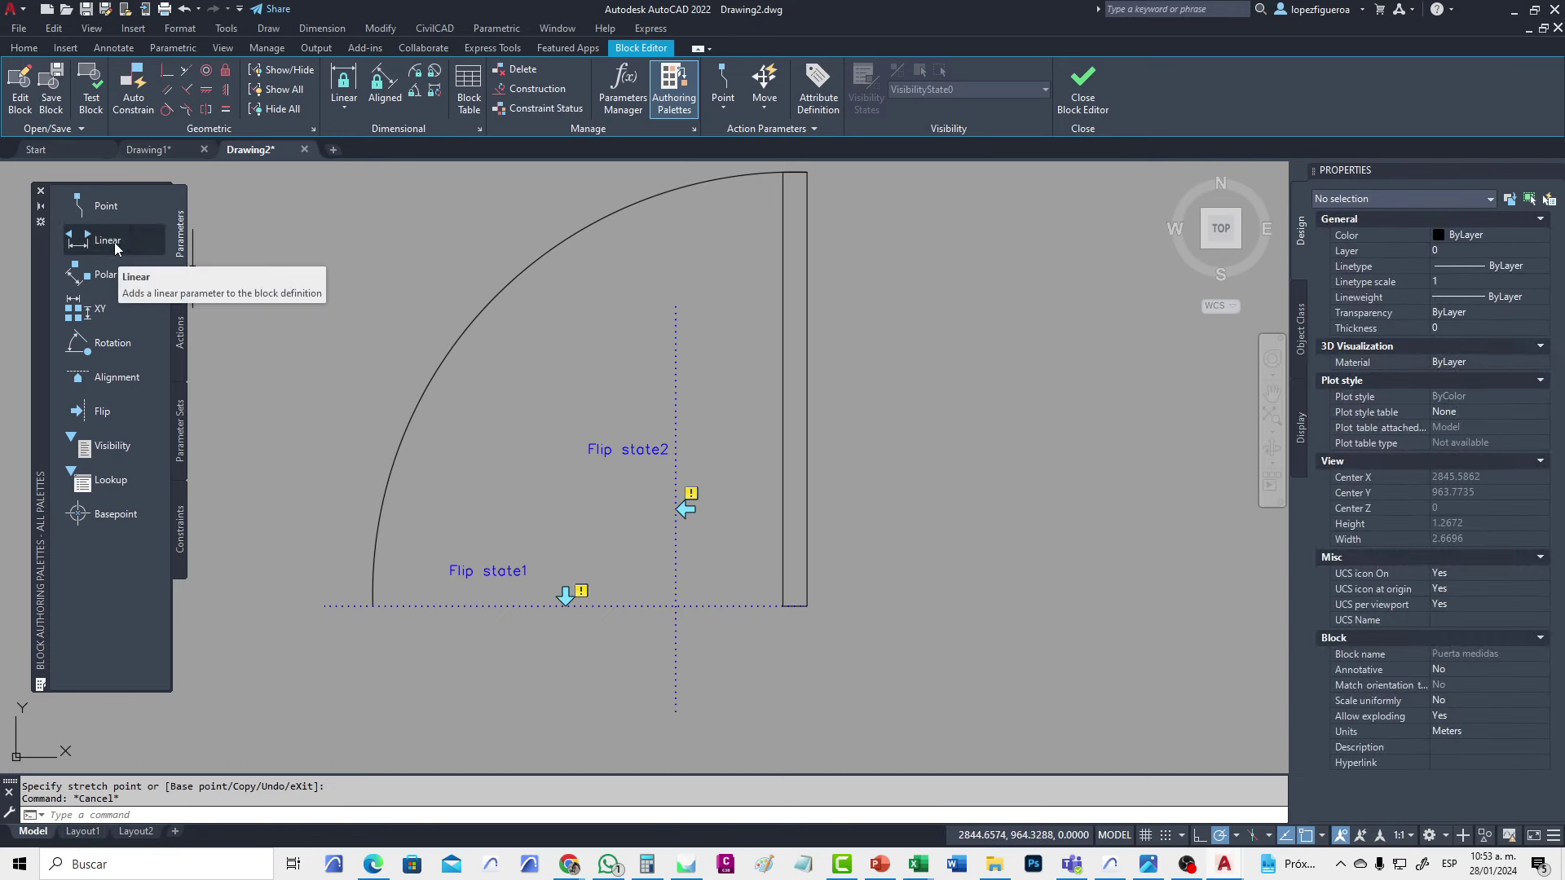
Add linear parameter Distance1 from the jamb corner to the arc end, labelled below
left_click(114, 242)
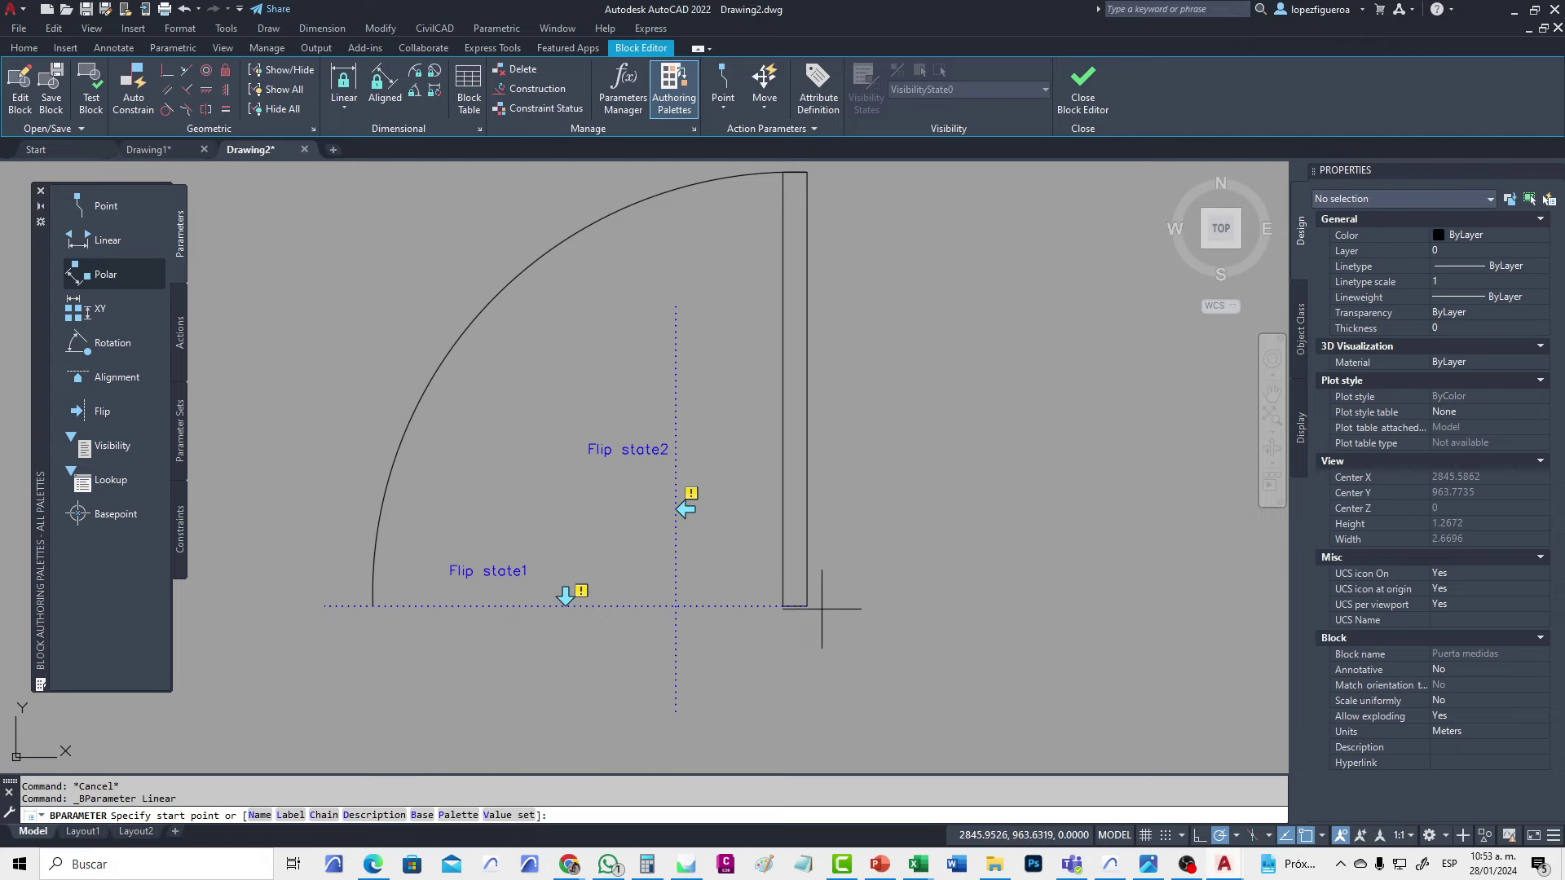
left_click(807, 606)
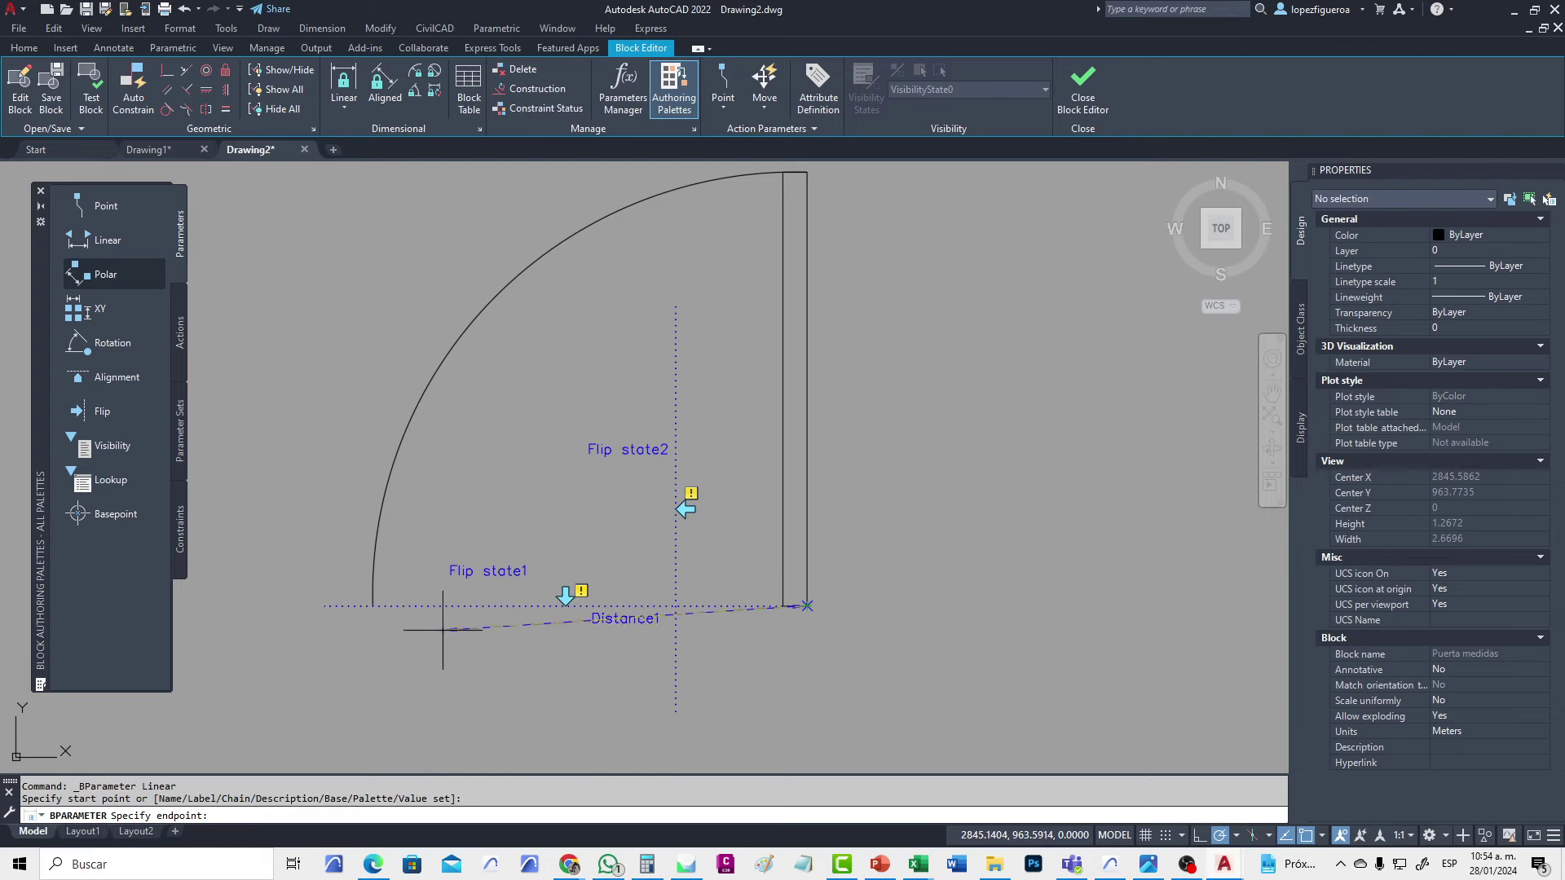
left_click(373, 607)
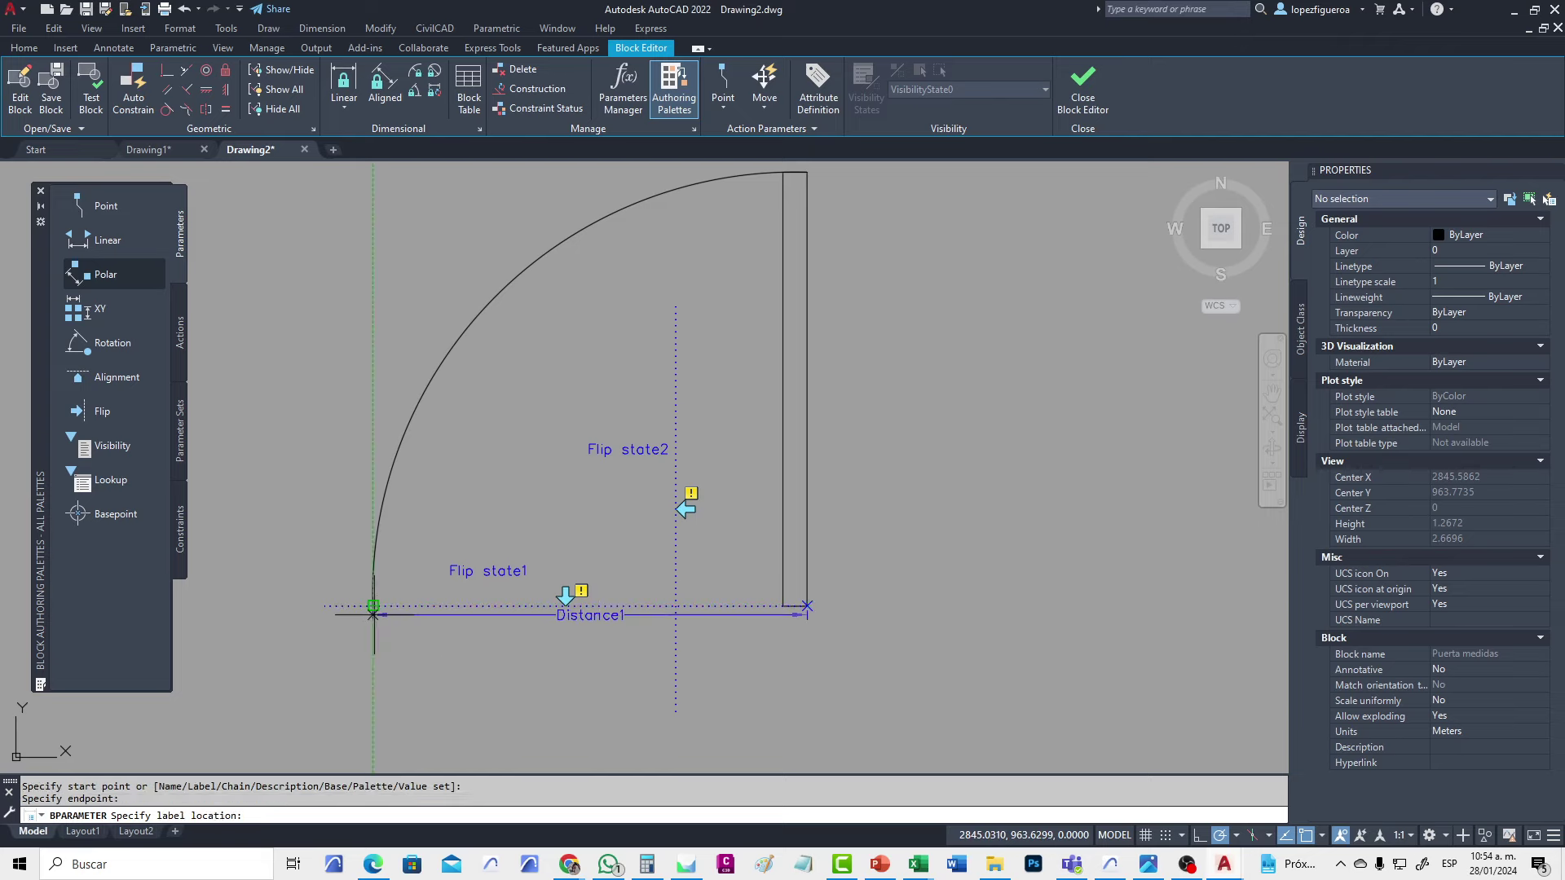
left_click(373, 689)
middle_click_drag(434, 727, 386, 691)
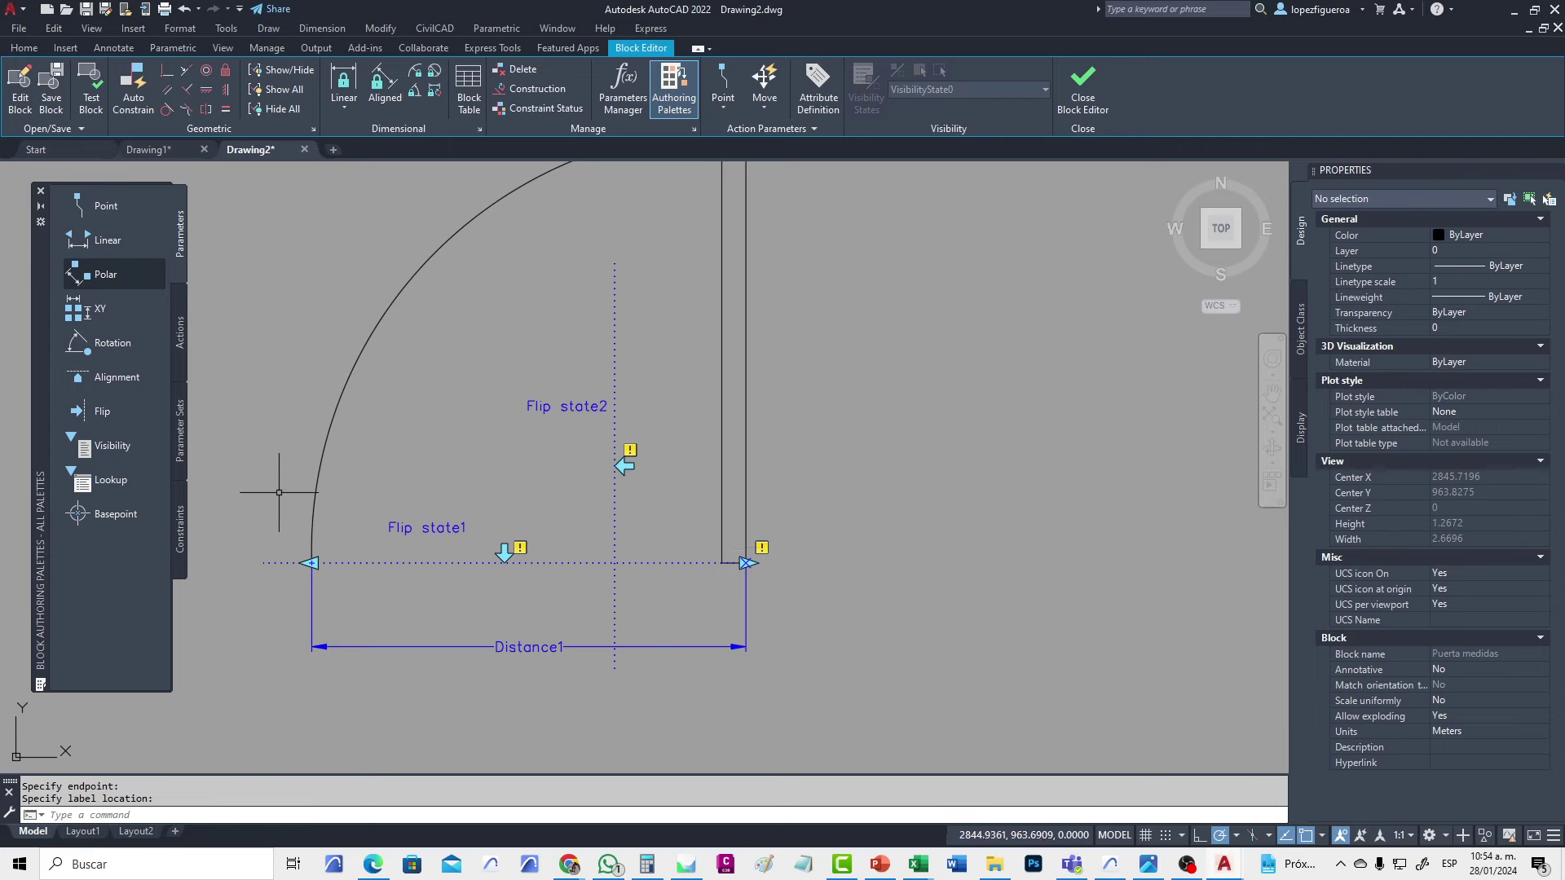
Set Distance1's Number of Grips to 1 in the Properties palette, then deselect it
left_click(578, 674)
left_click(551, 630)
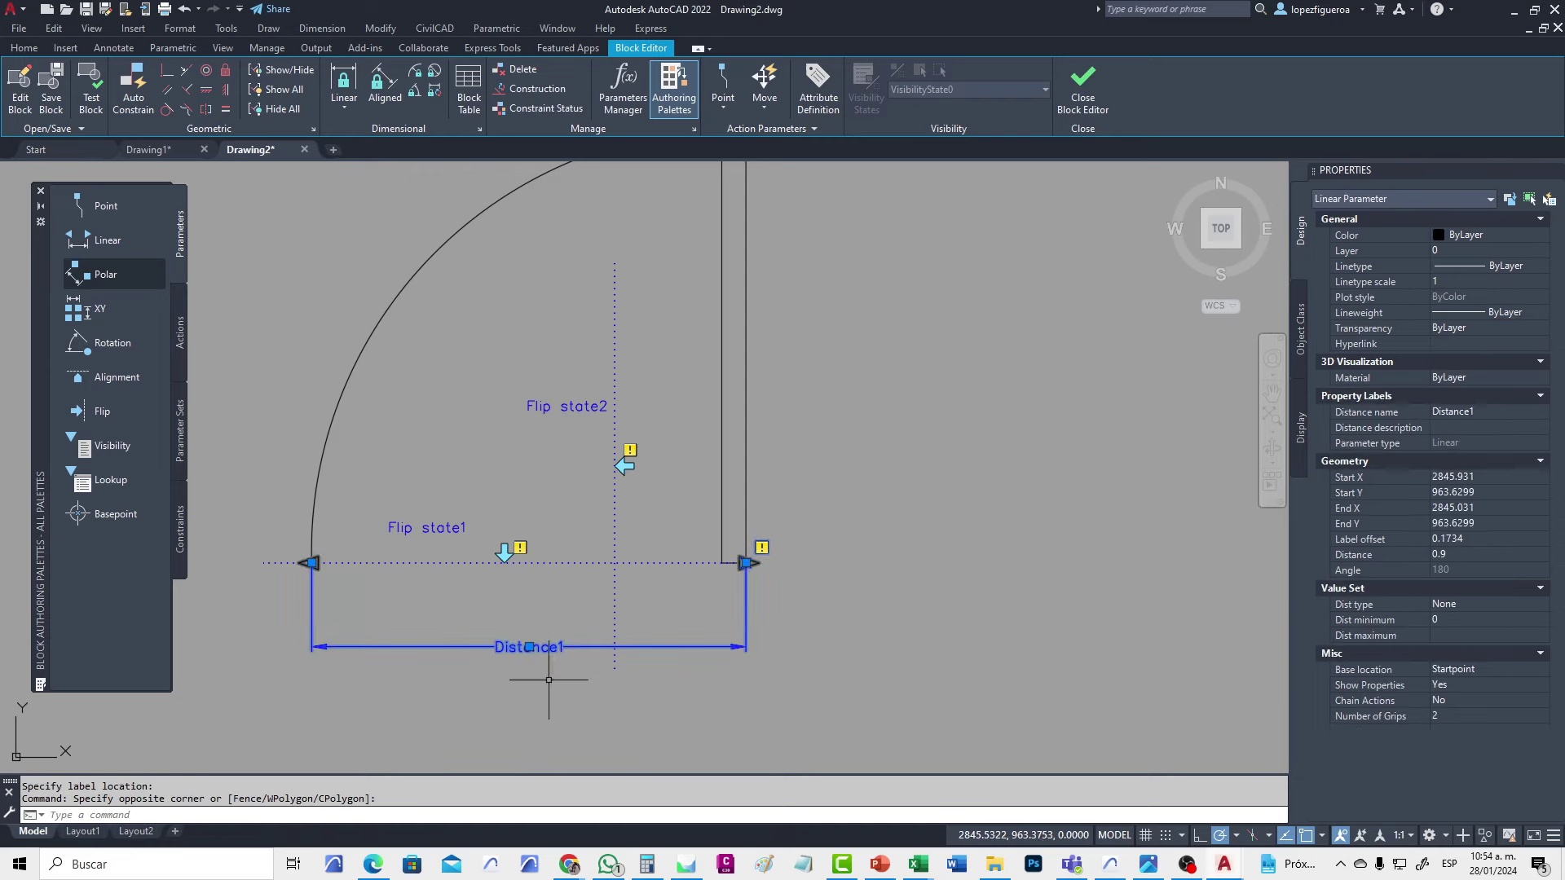
right_click(866, 480)
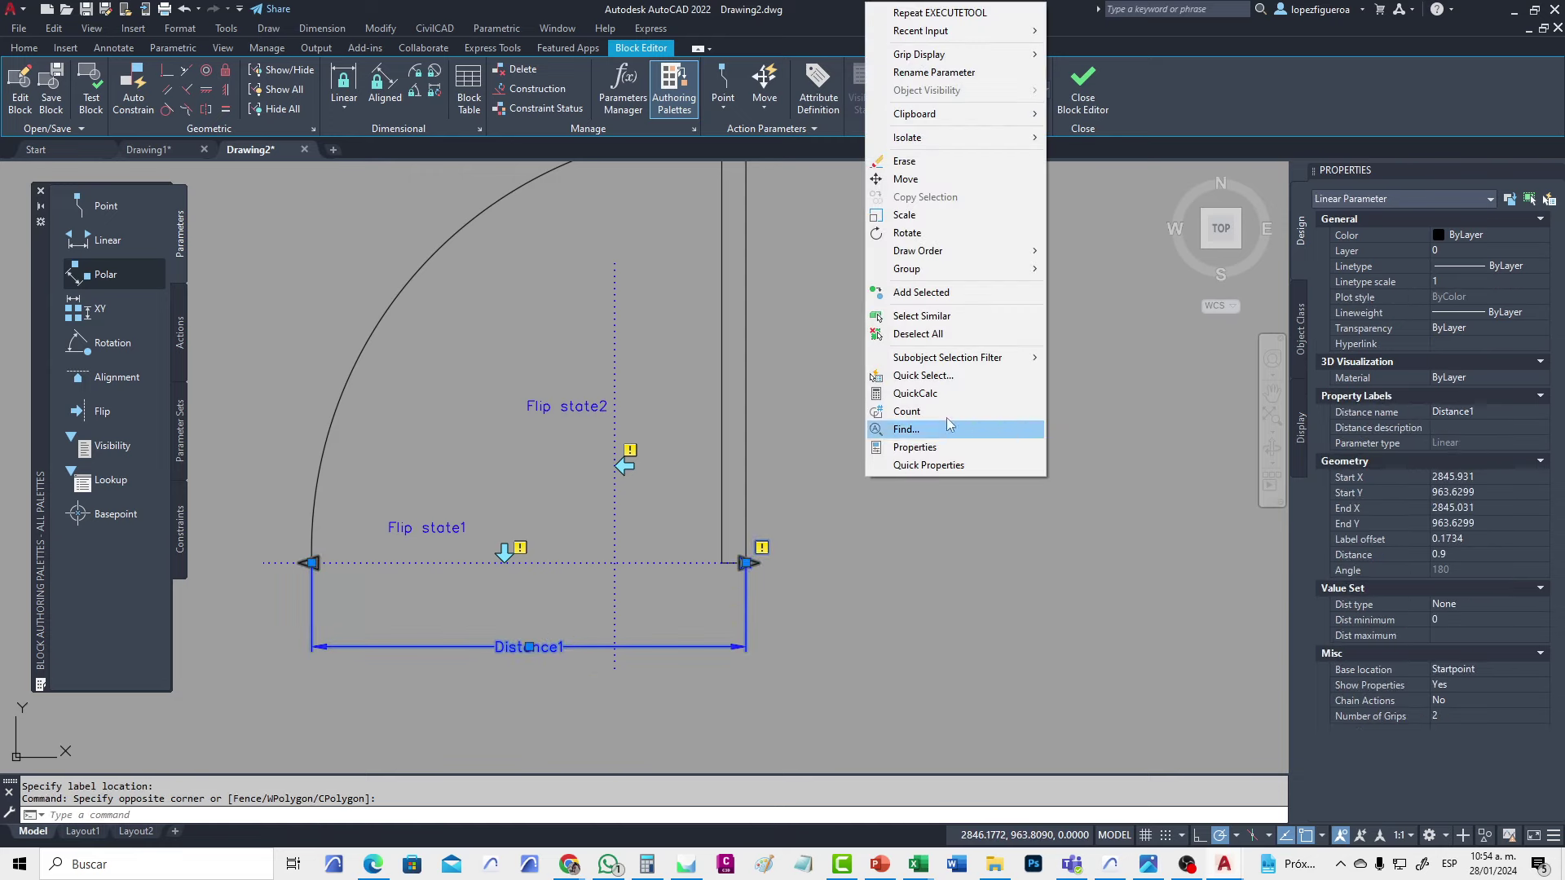
left_click(1439, 178)
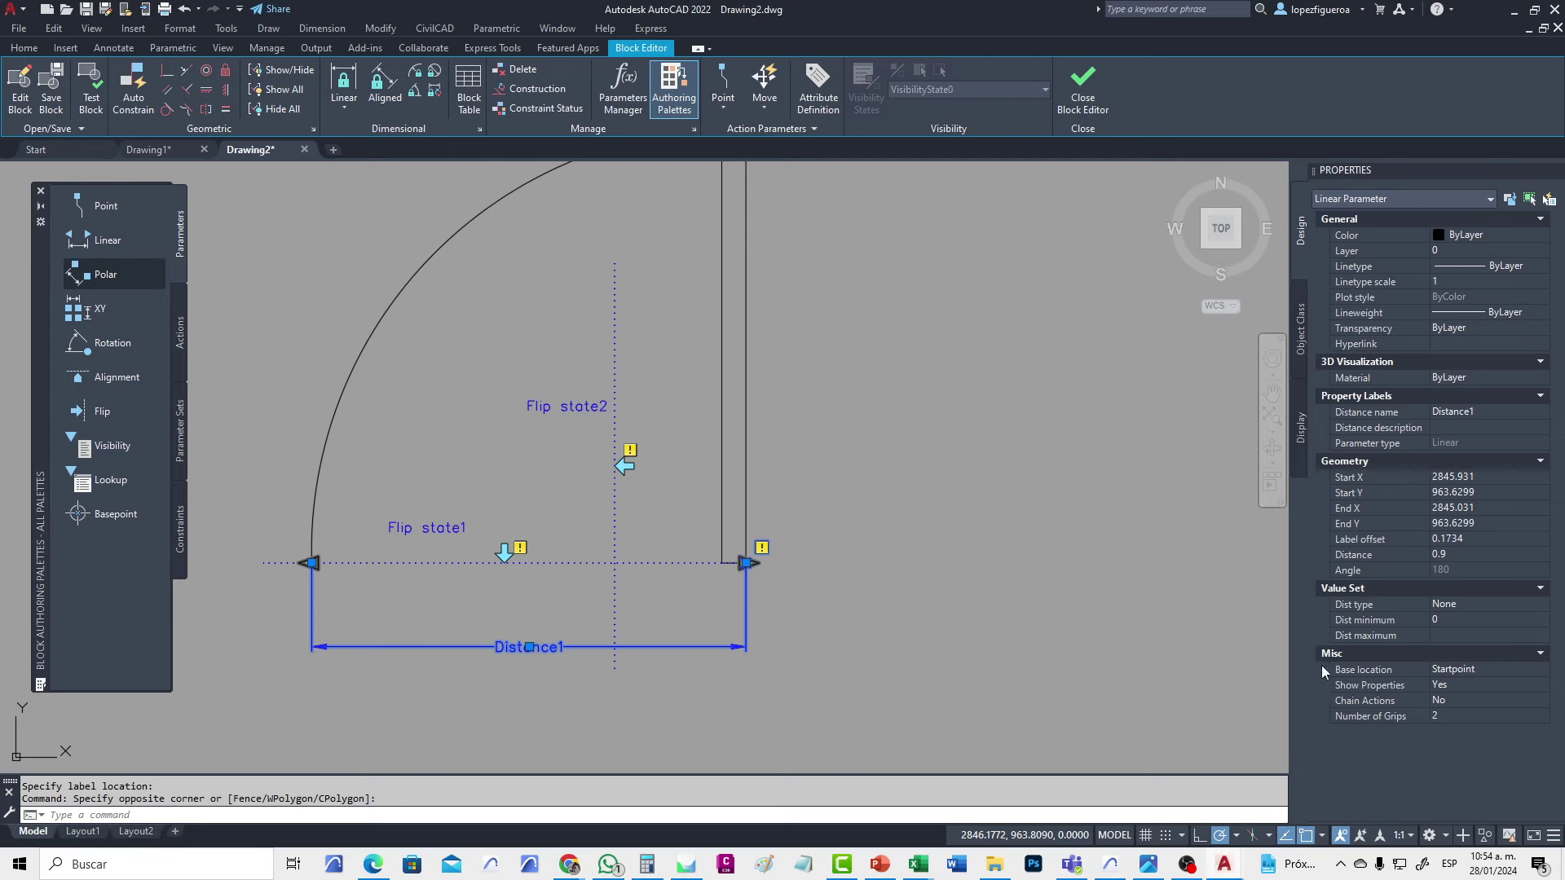
left_click(1460, 716)
left_click(1493, 716)
left_click(1470, 745)
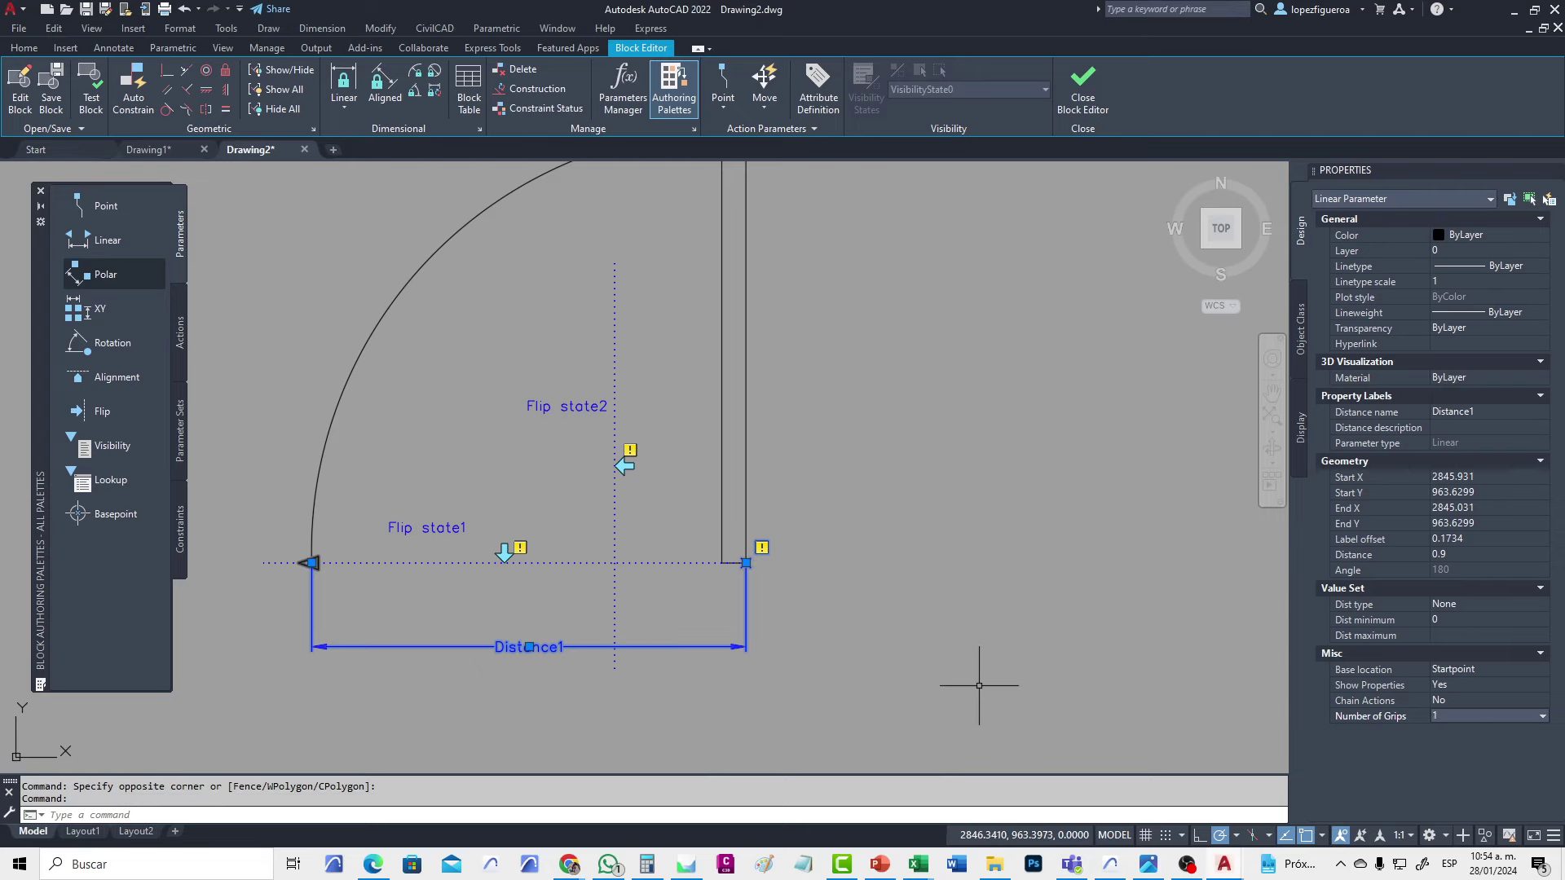
key("Escape")
left_click(442, 683)
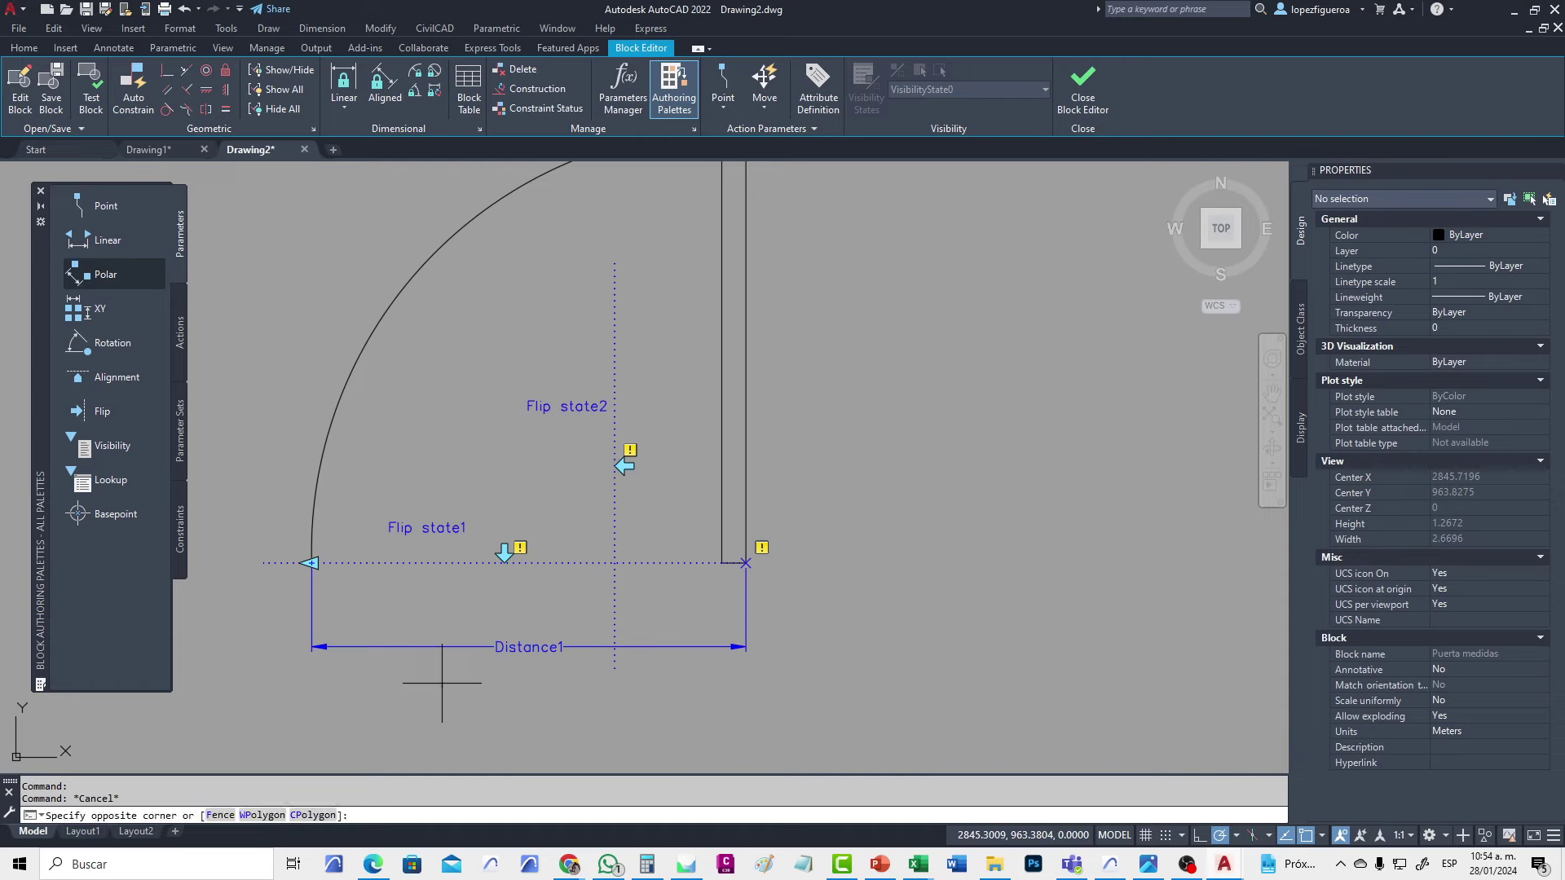
Cancel the stray selection and show the Actions tab of the Block Authoring Palettes
left_click(403, 637)
key("Escape")
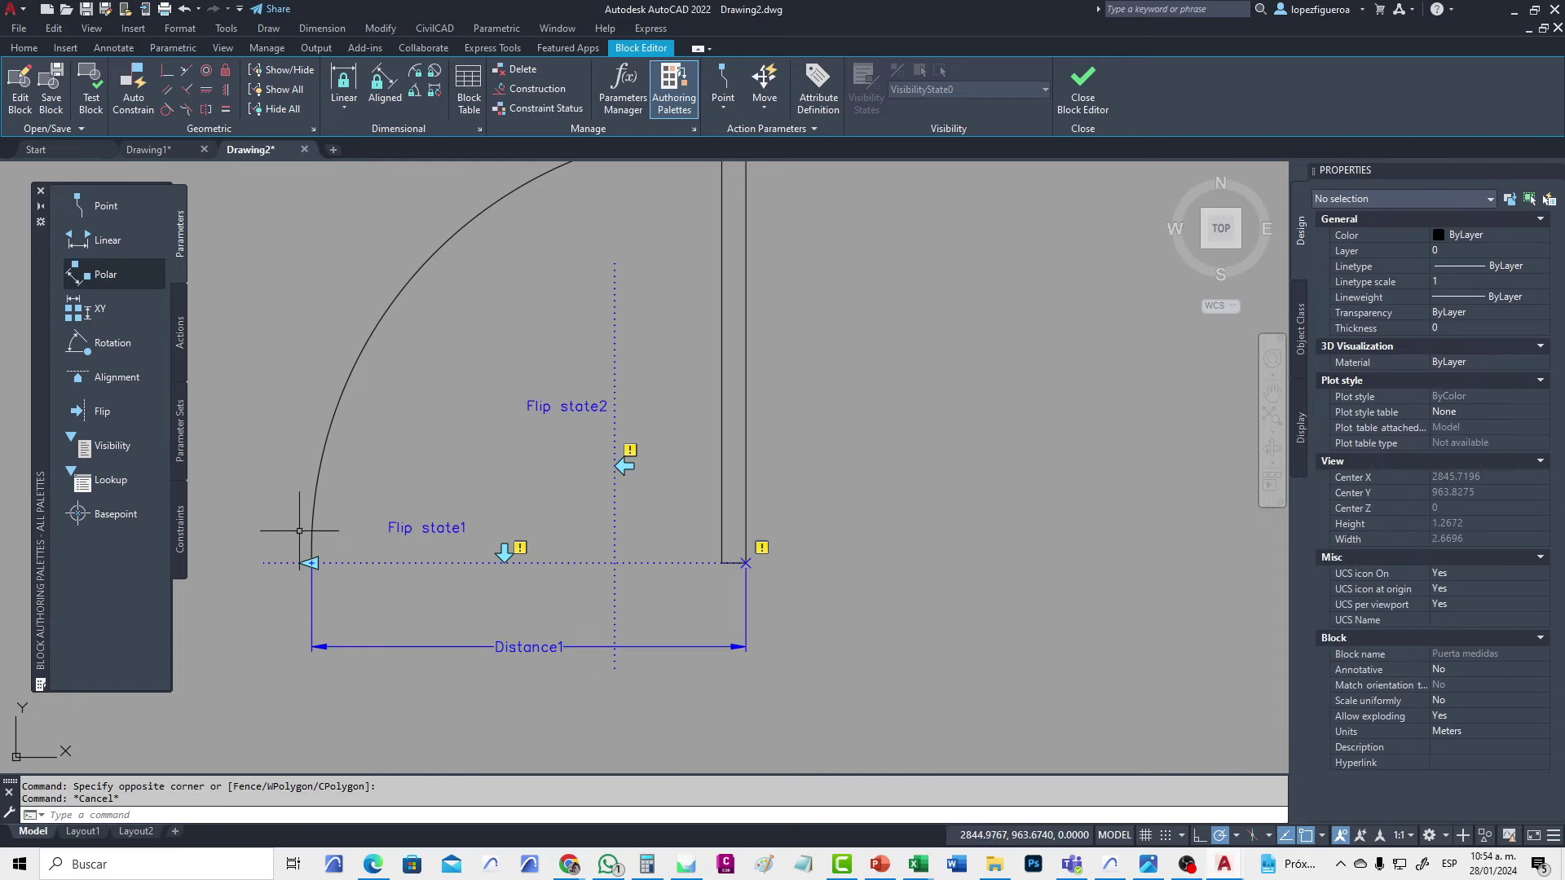
middle_click_drag(411, 632, 461, 705)
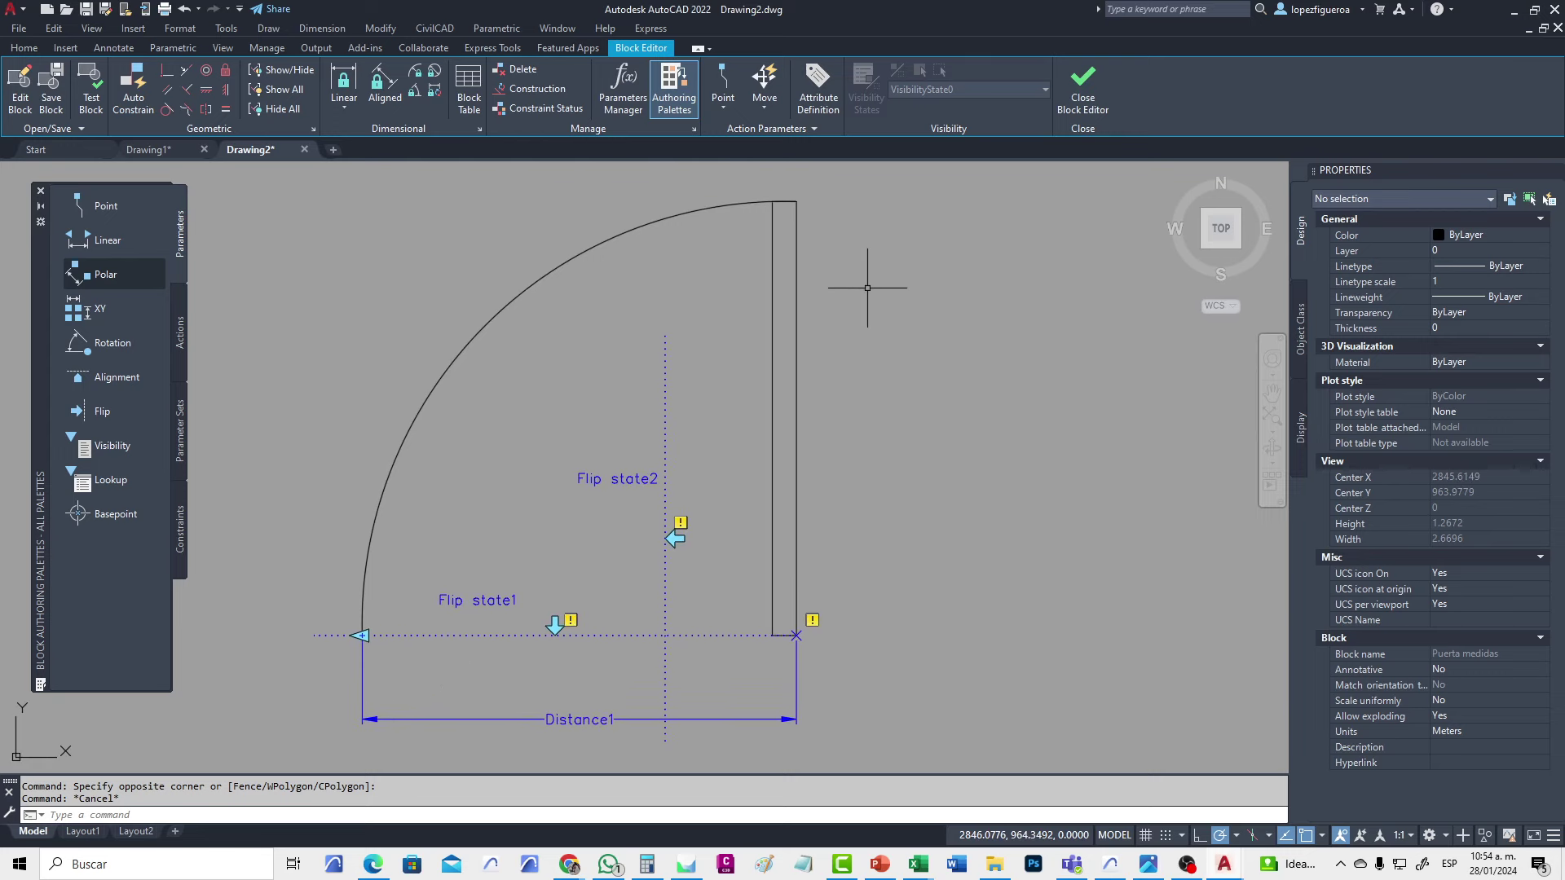
left_click(867, 287)
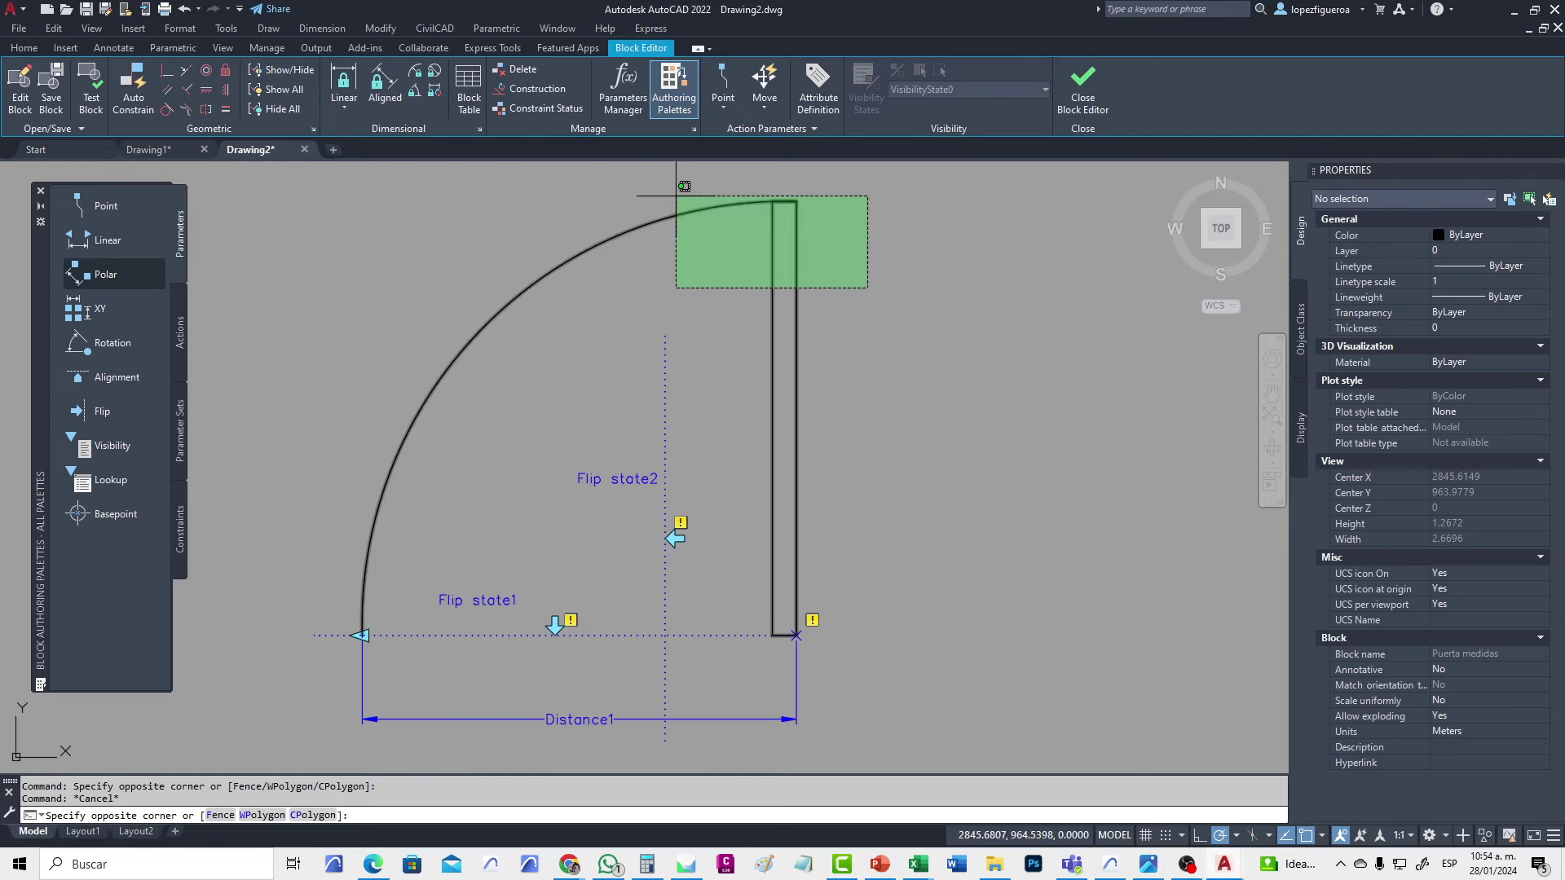
left_click(850, 326)
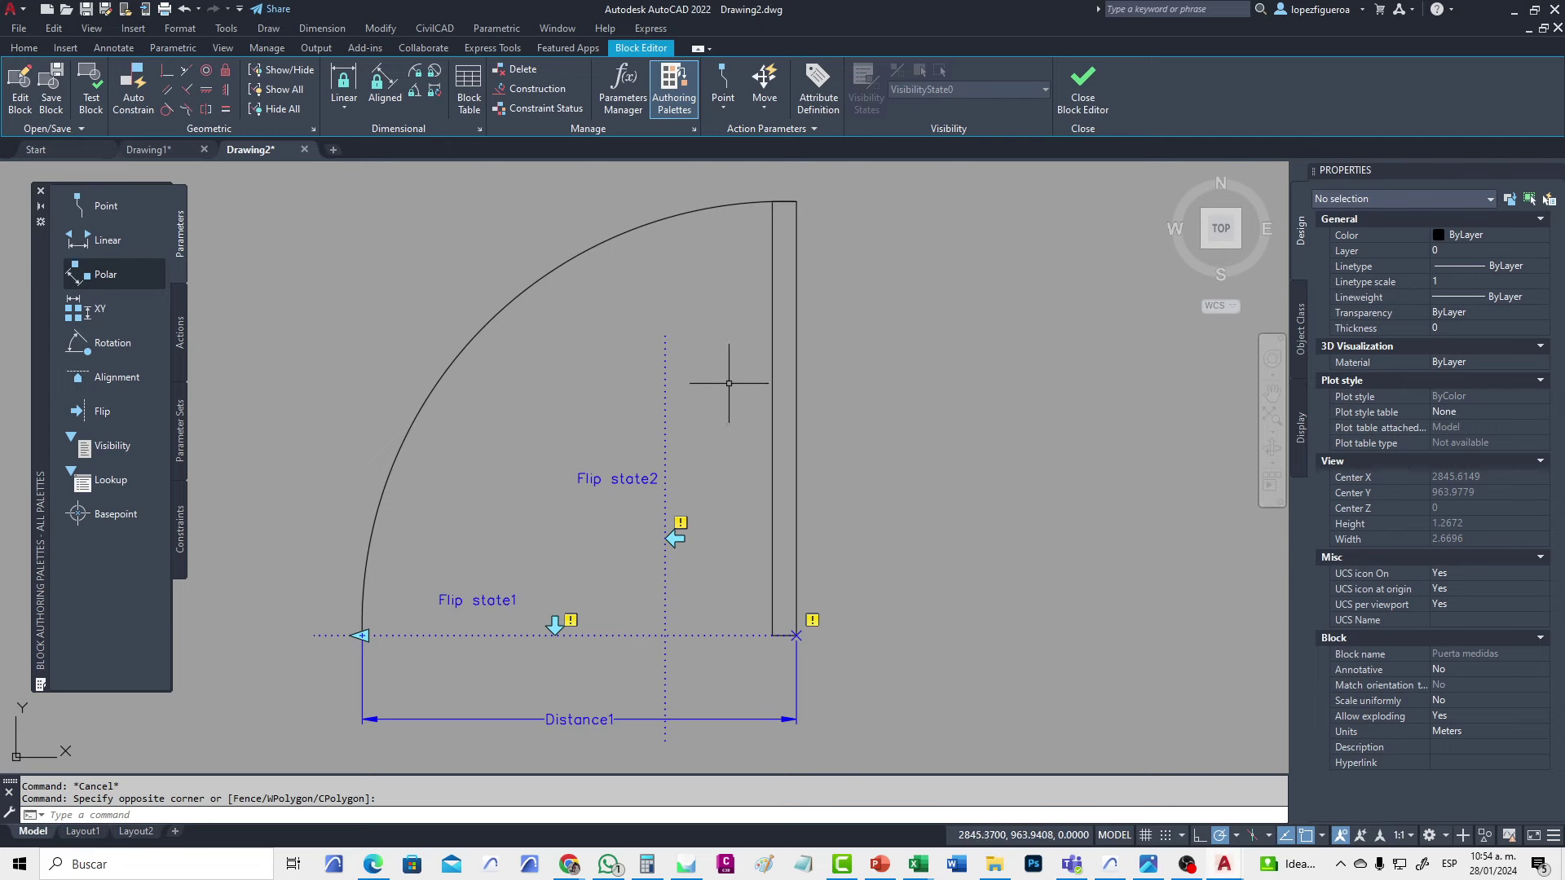
left_click(179, 352)
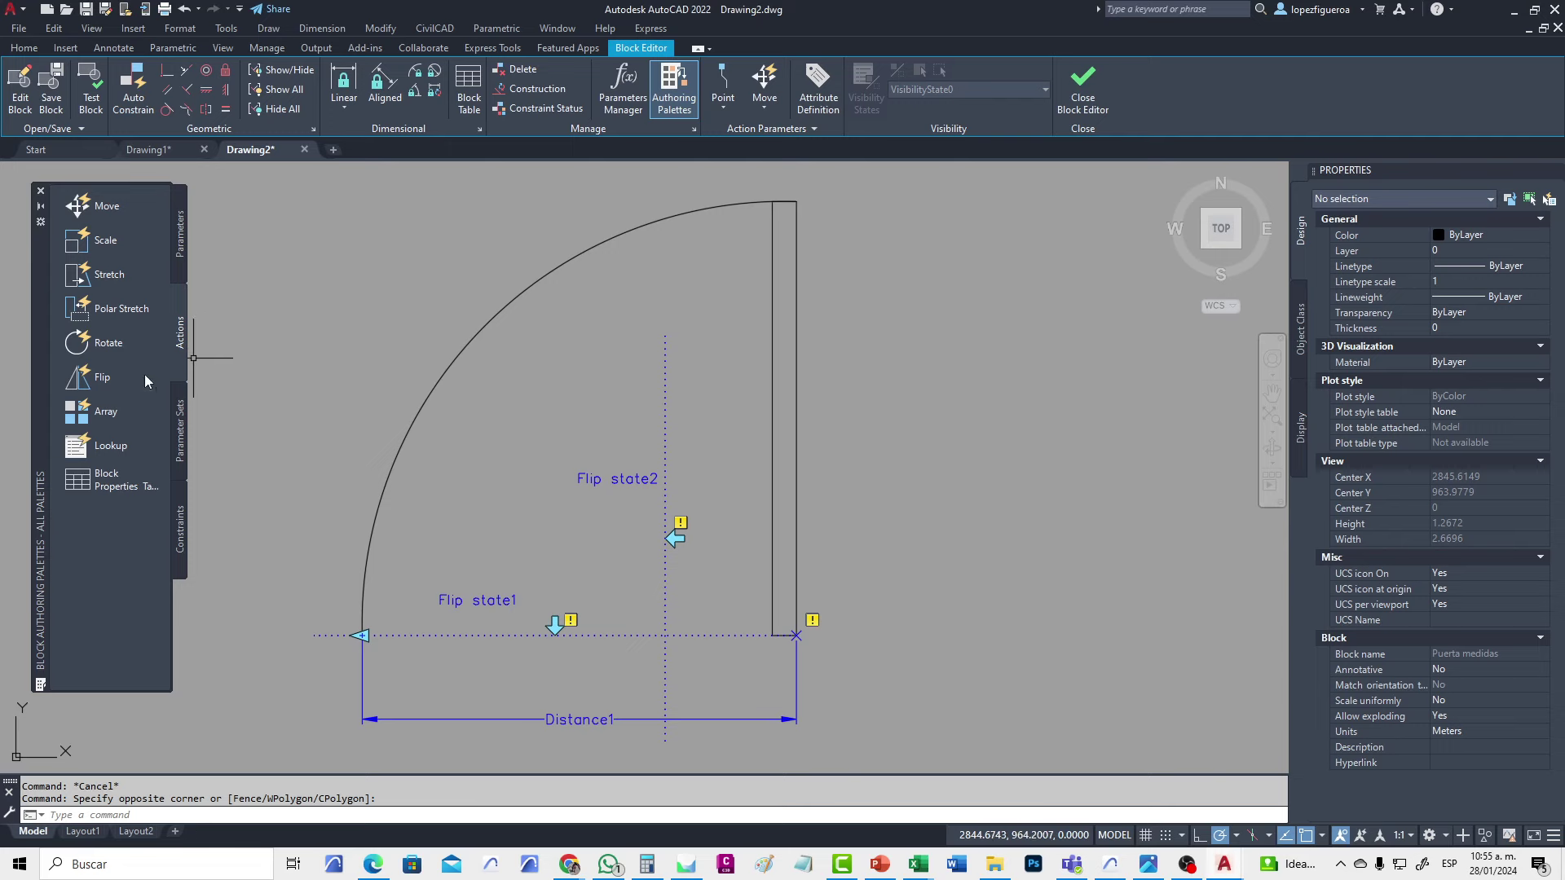
Create flip action Flip2 on Flip state1, acting on the door arc and rectangle
left_click(104, 379)
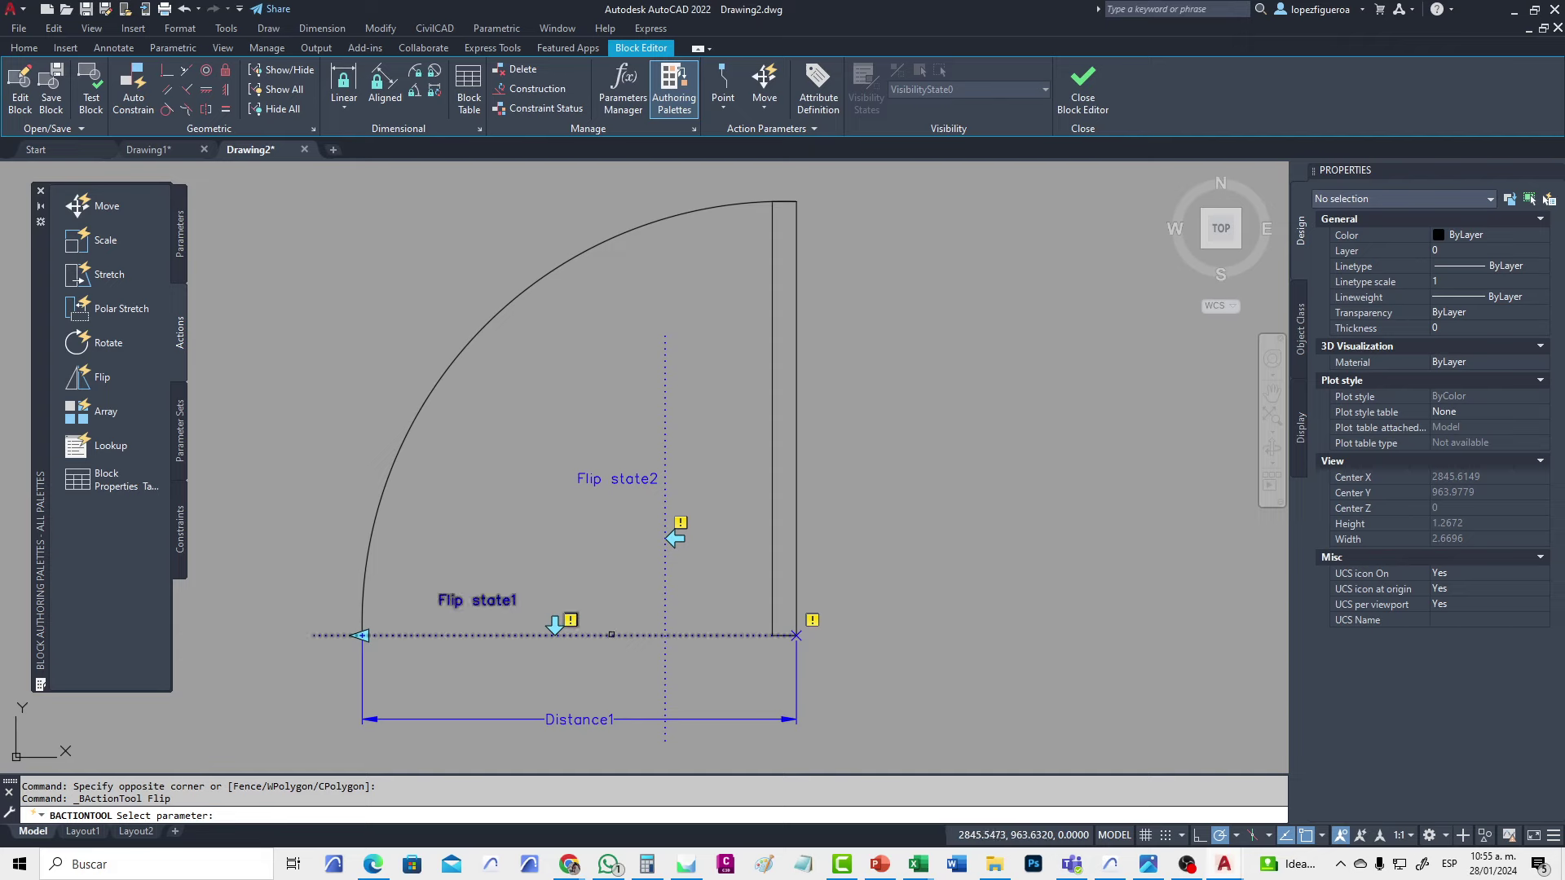
left_click(574, 632)
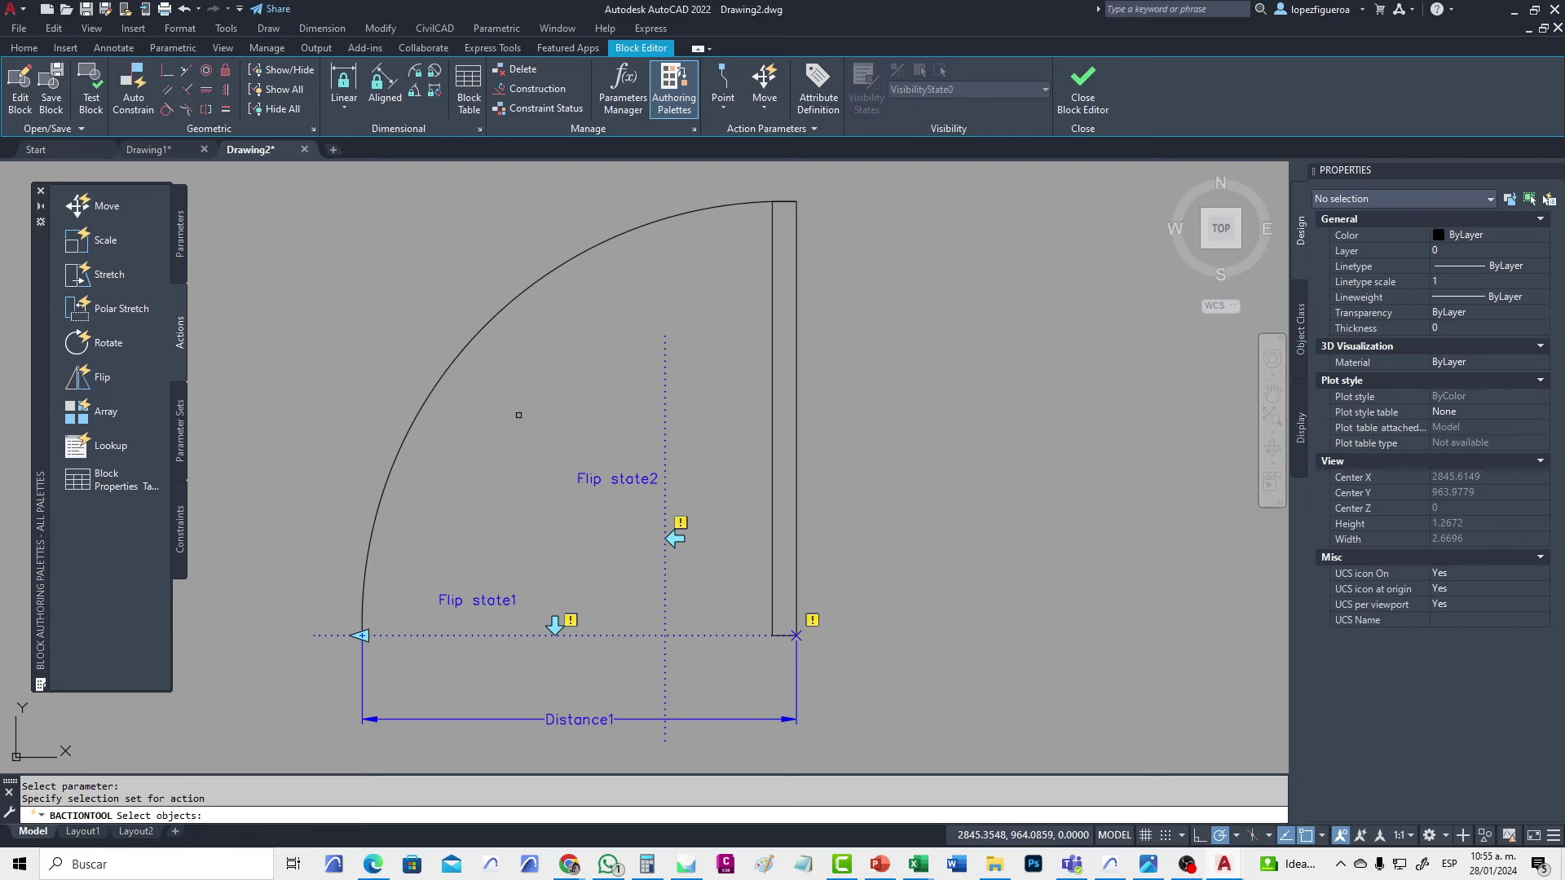
left_click(981, 291)
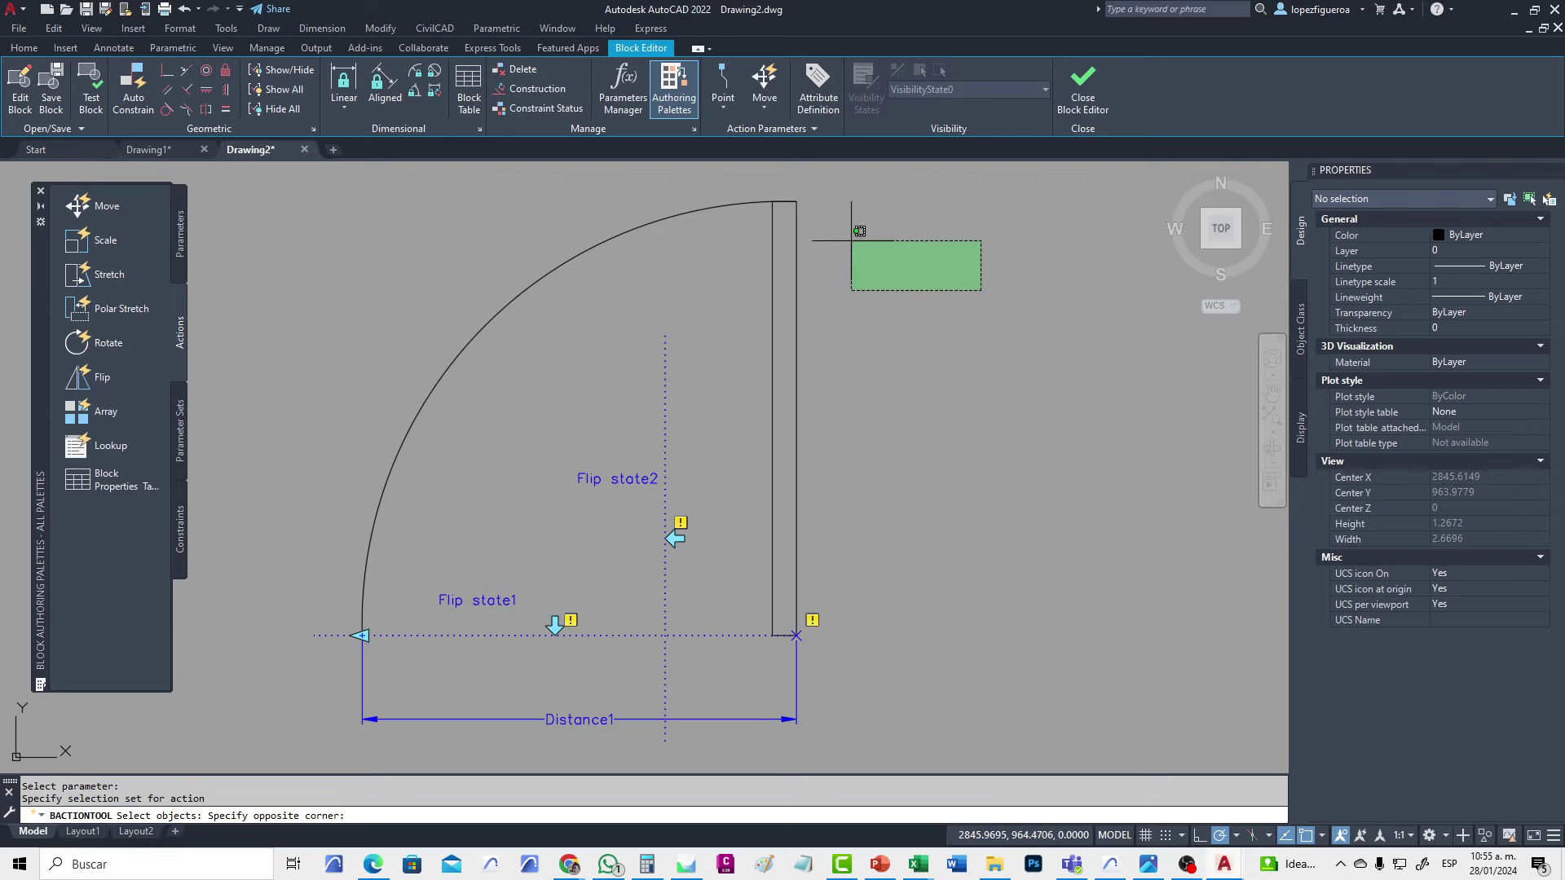
left_click(713, 181)
key("Return")
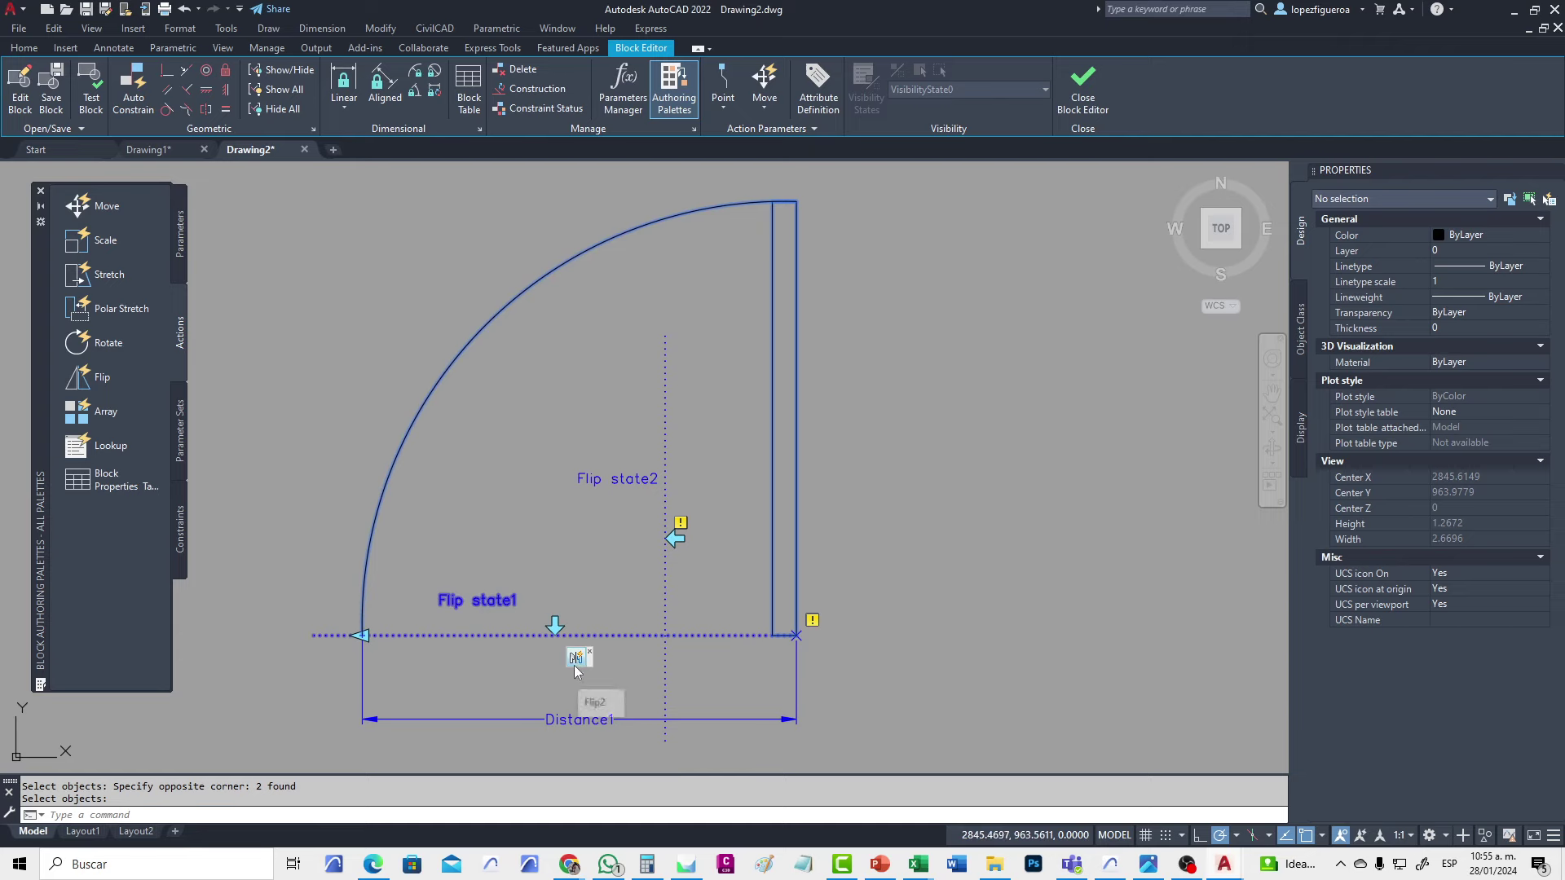
Create a flip action on Flip state2, acting on the door arc and rectangle
left_click(87, 385)
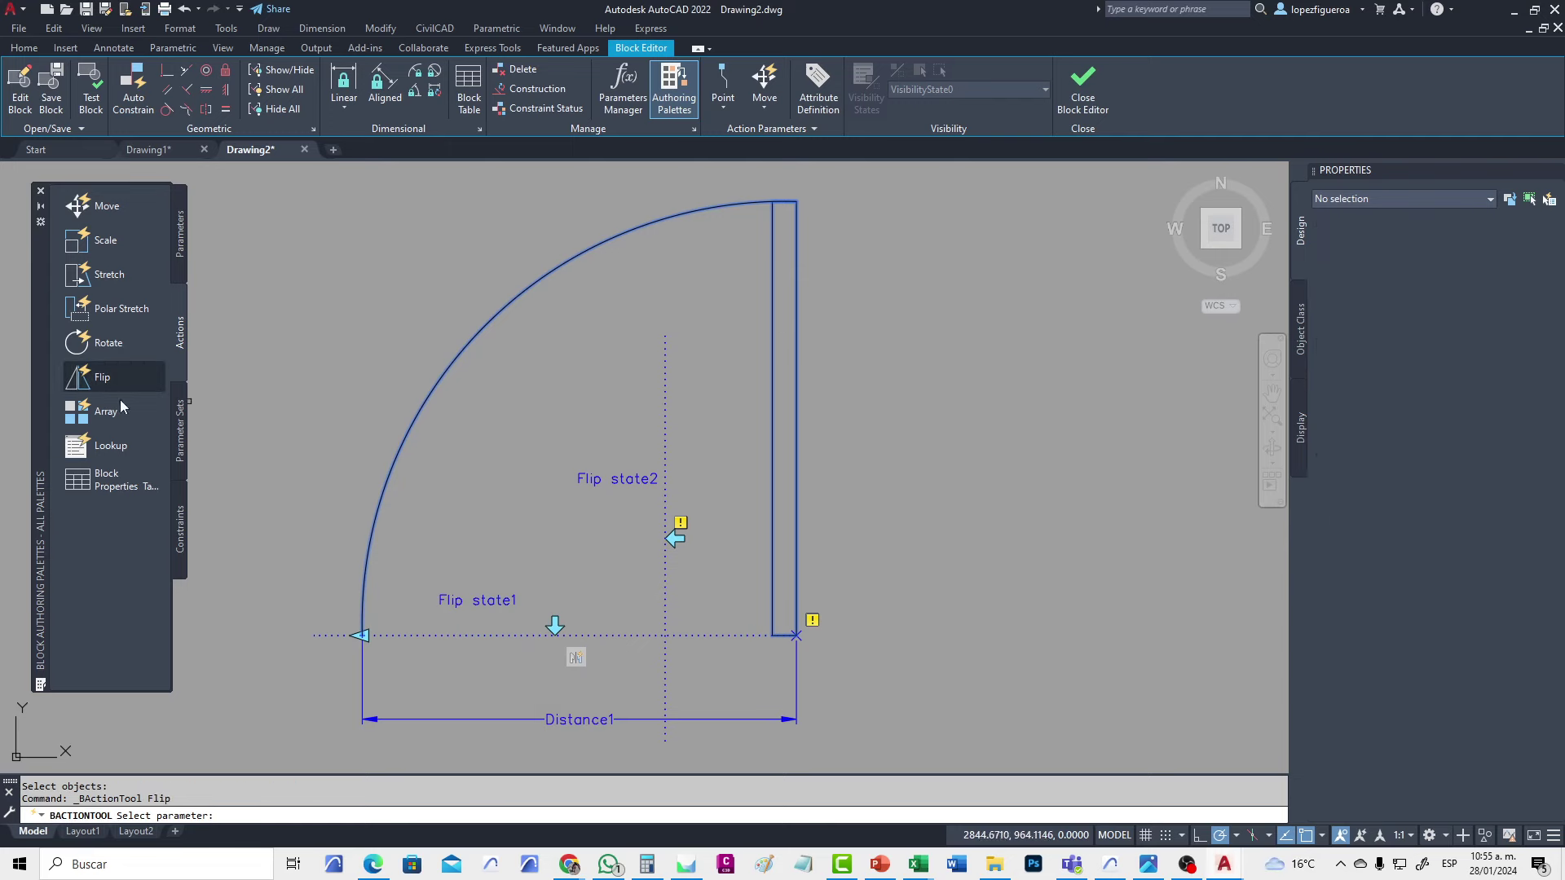
left_click(656, 429)
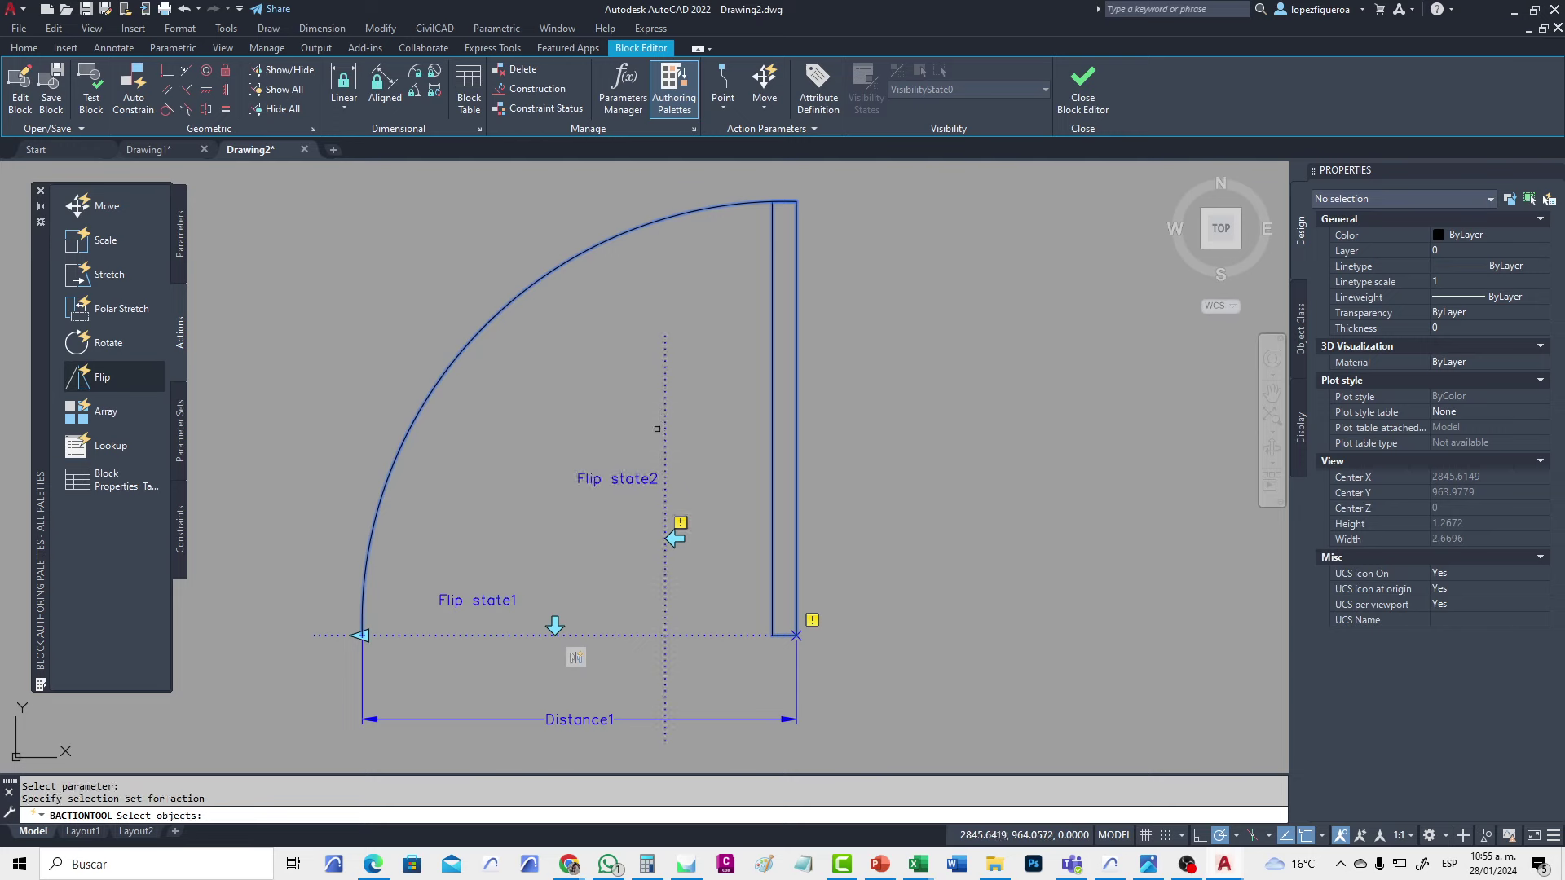
left_click(934, 432)
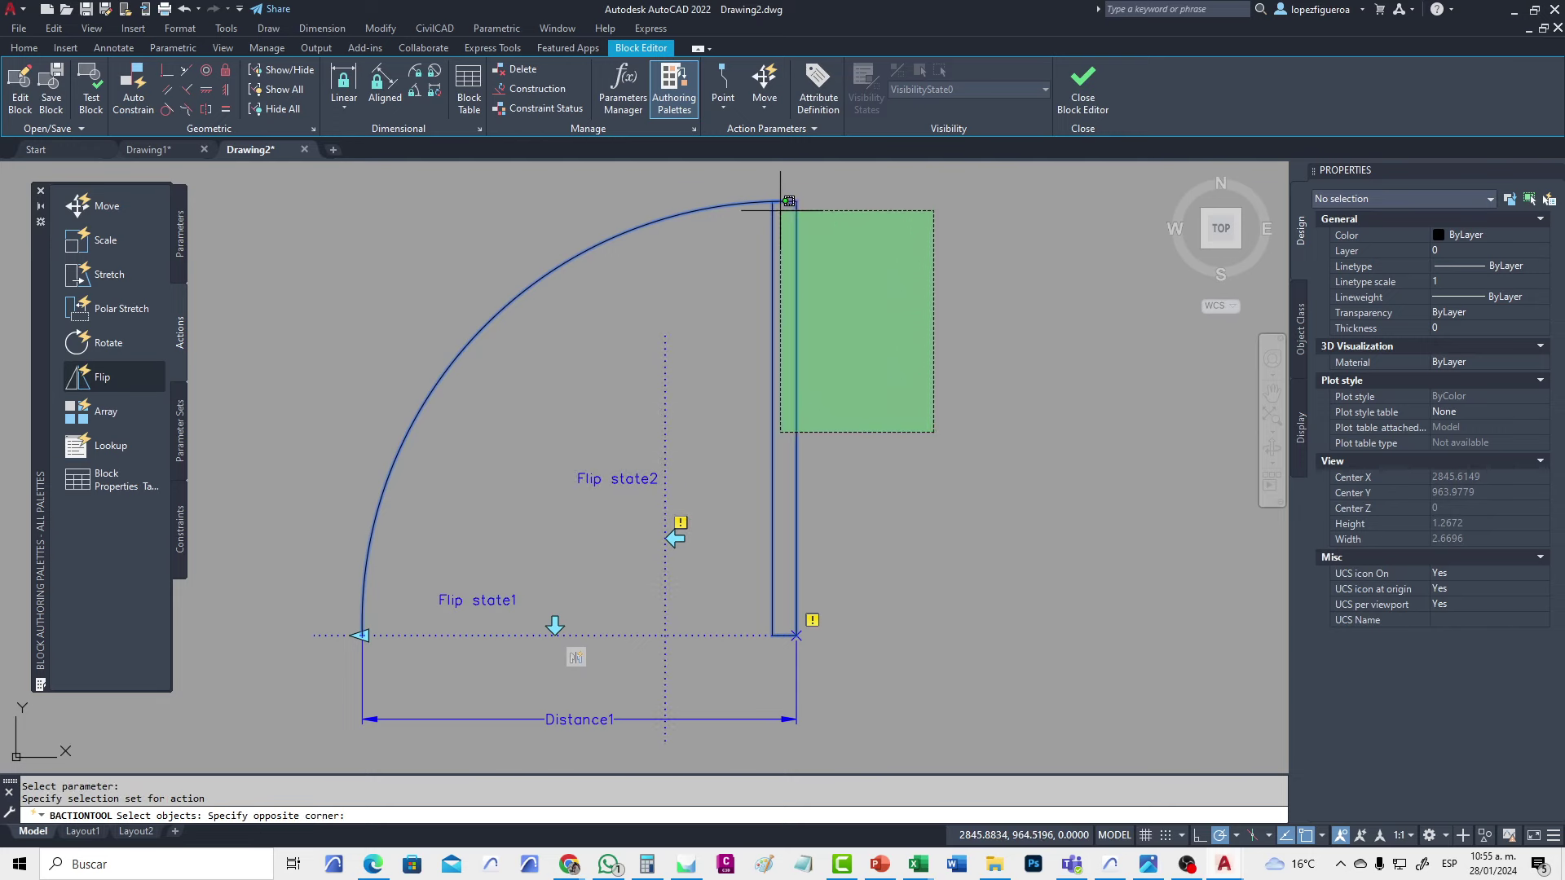
left_click(727, 186)
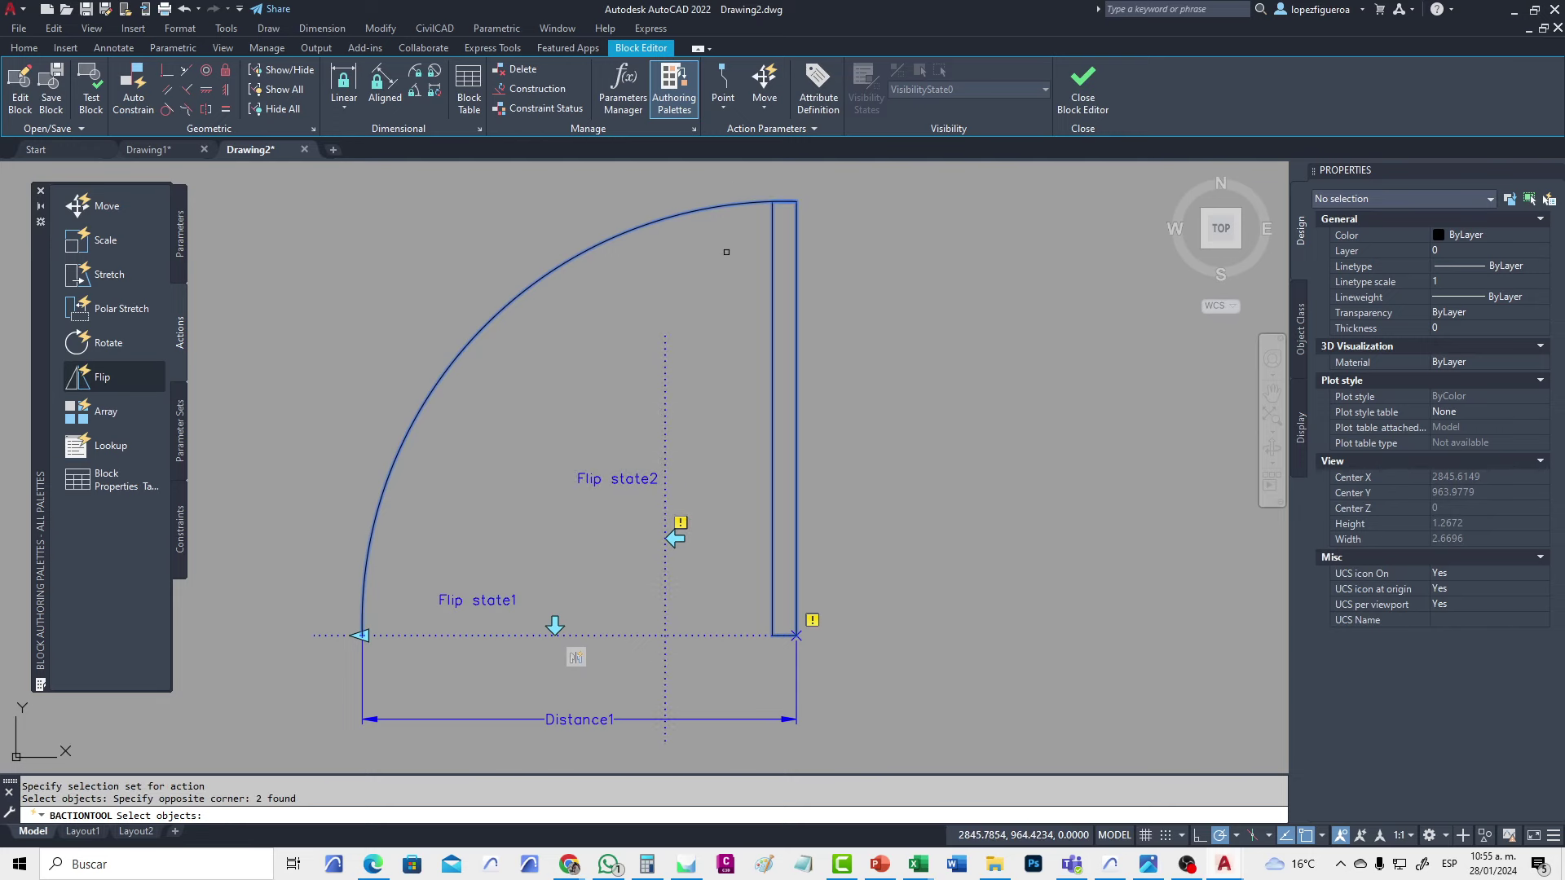
key("Return")
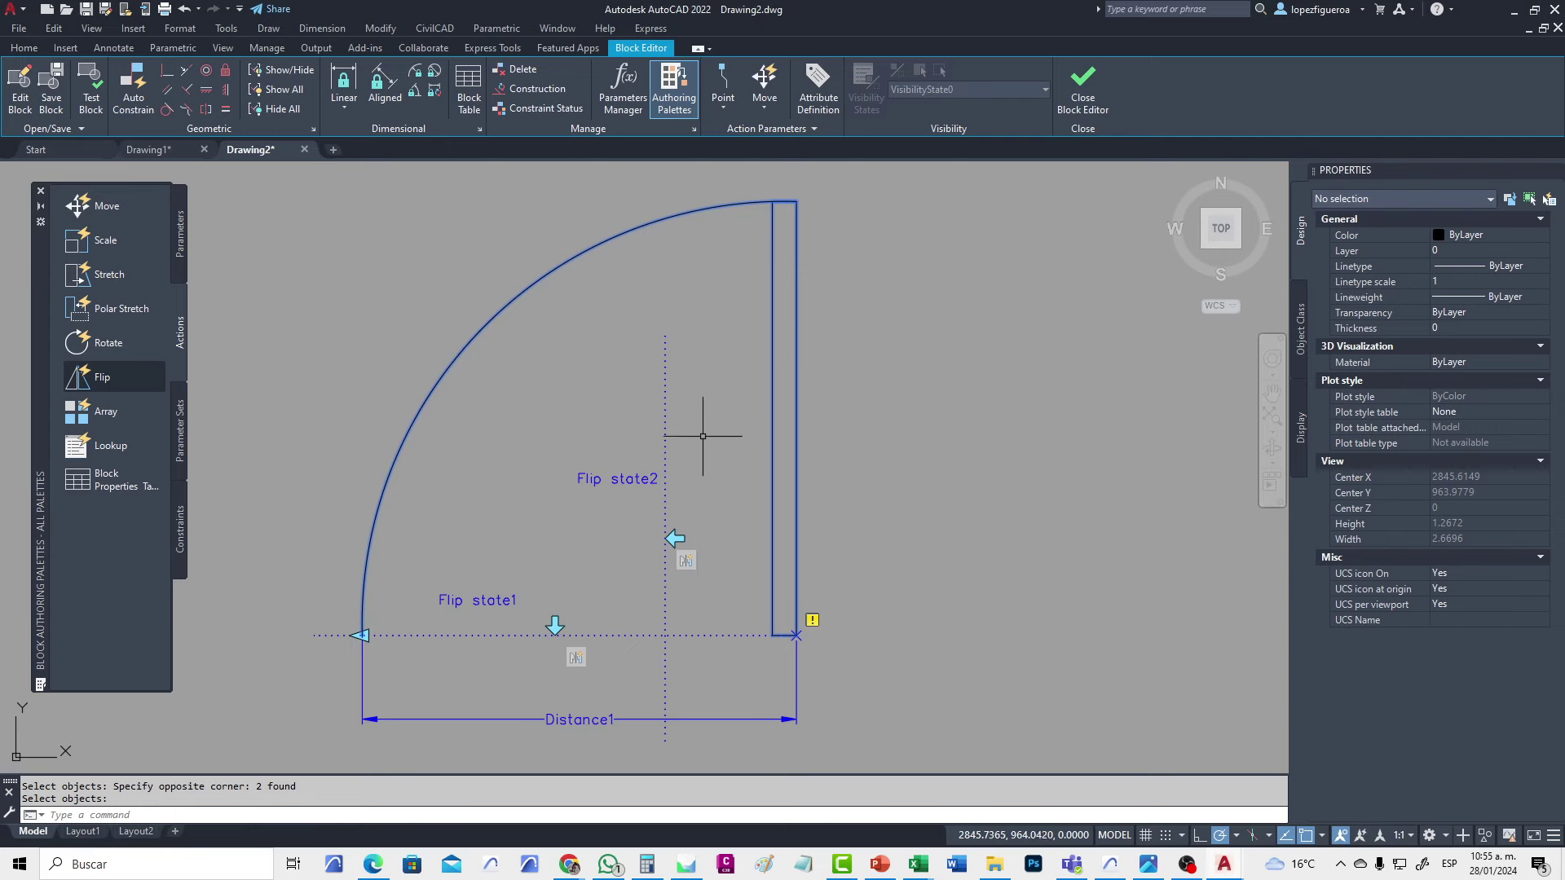
key("Escape")
key("Escape")
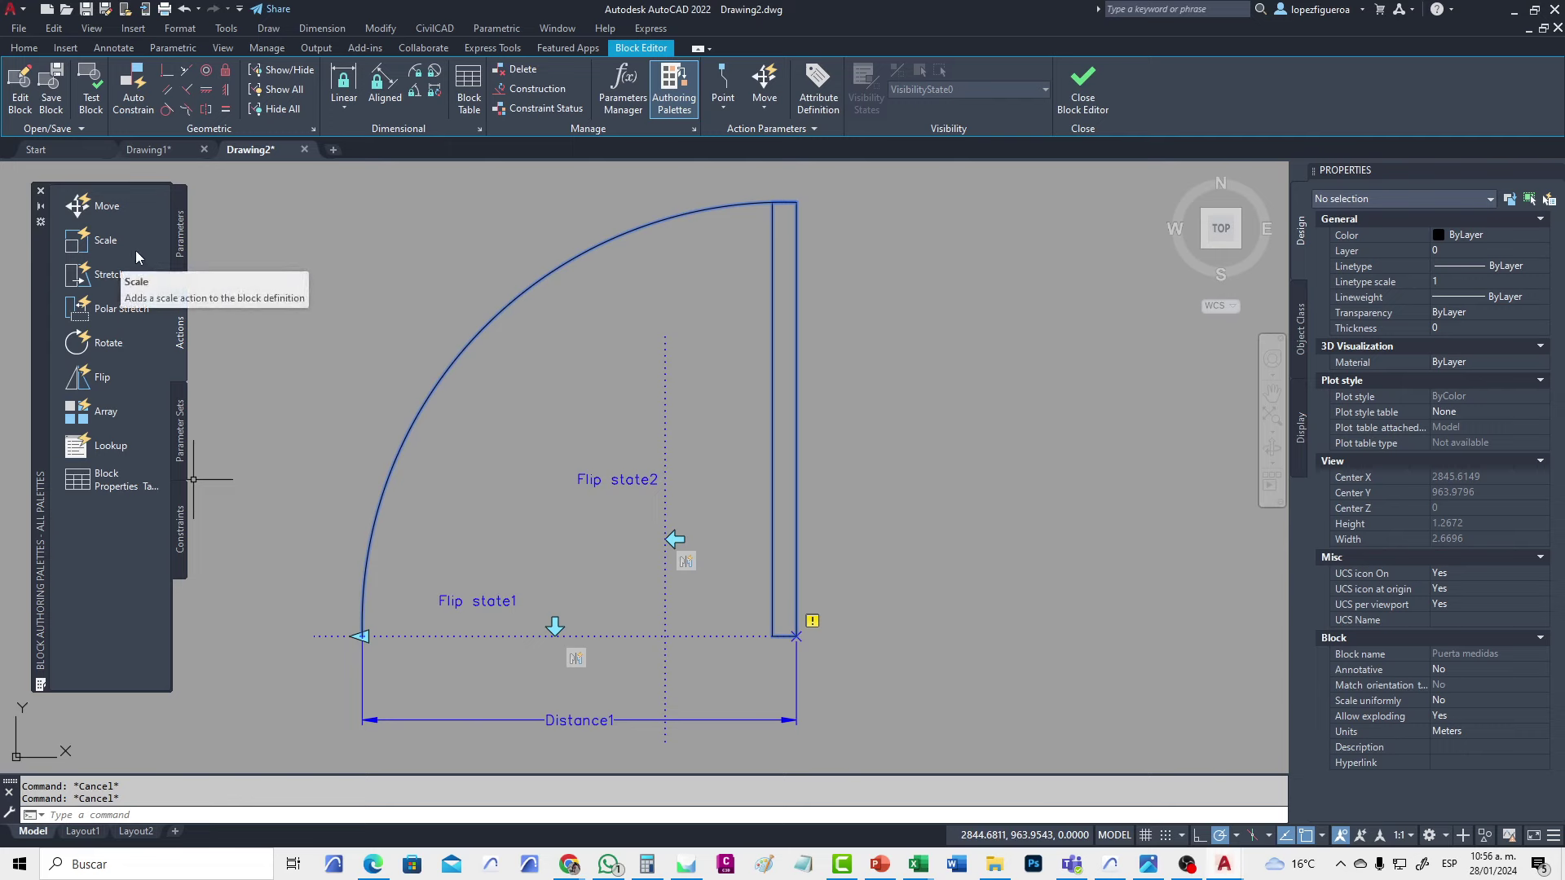
Create a scale action on Distance1, acting on the door arc and rectangle
left_click(102, 242)
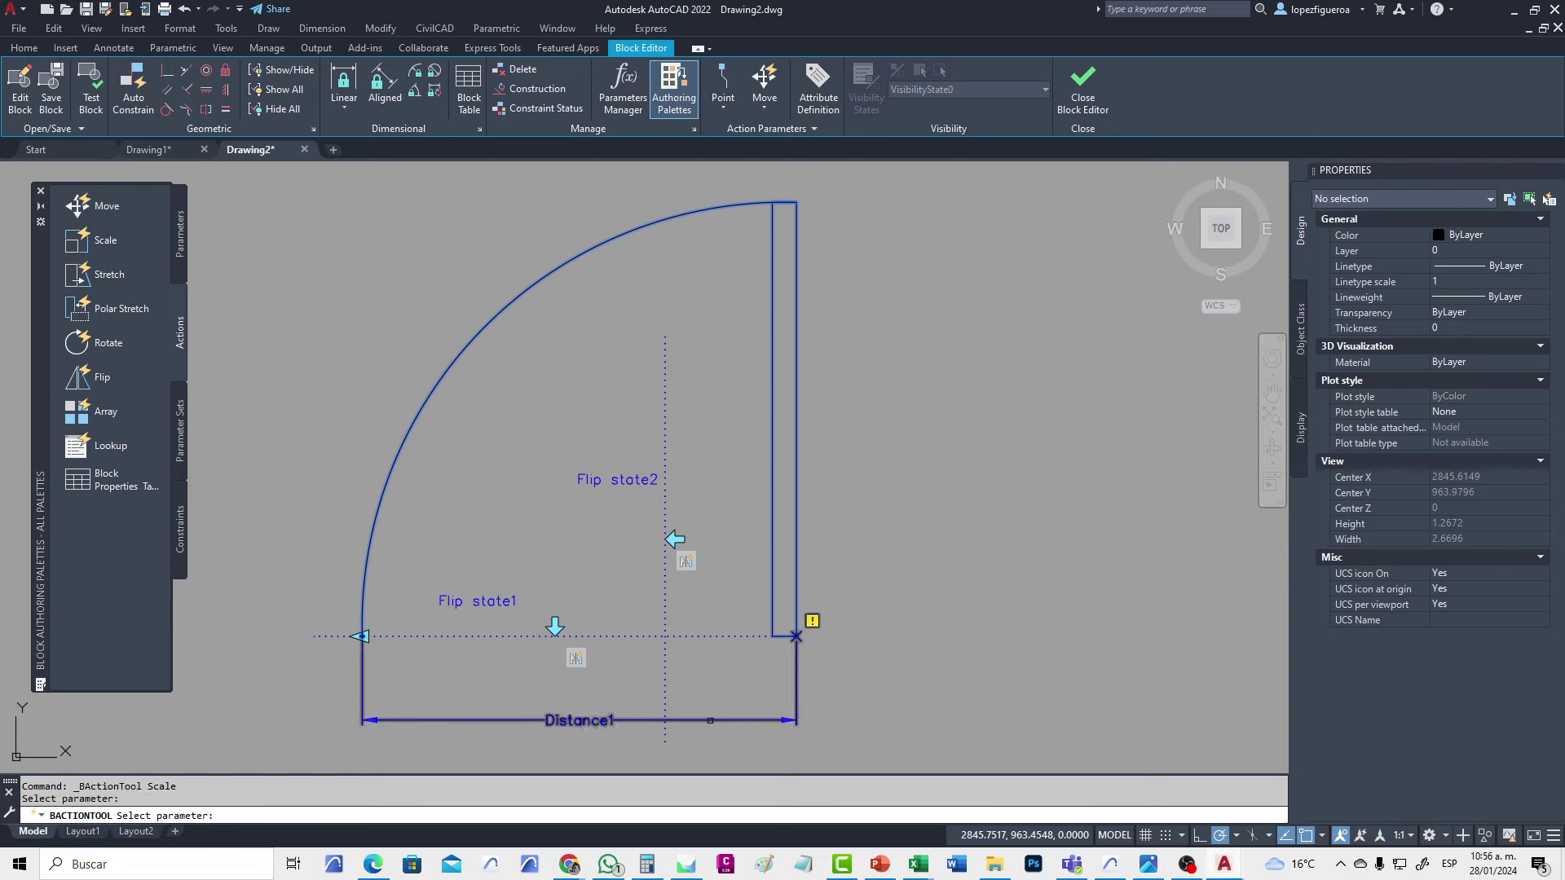
left_click(679, 719)
left_click(909, 371)
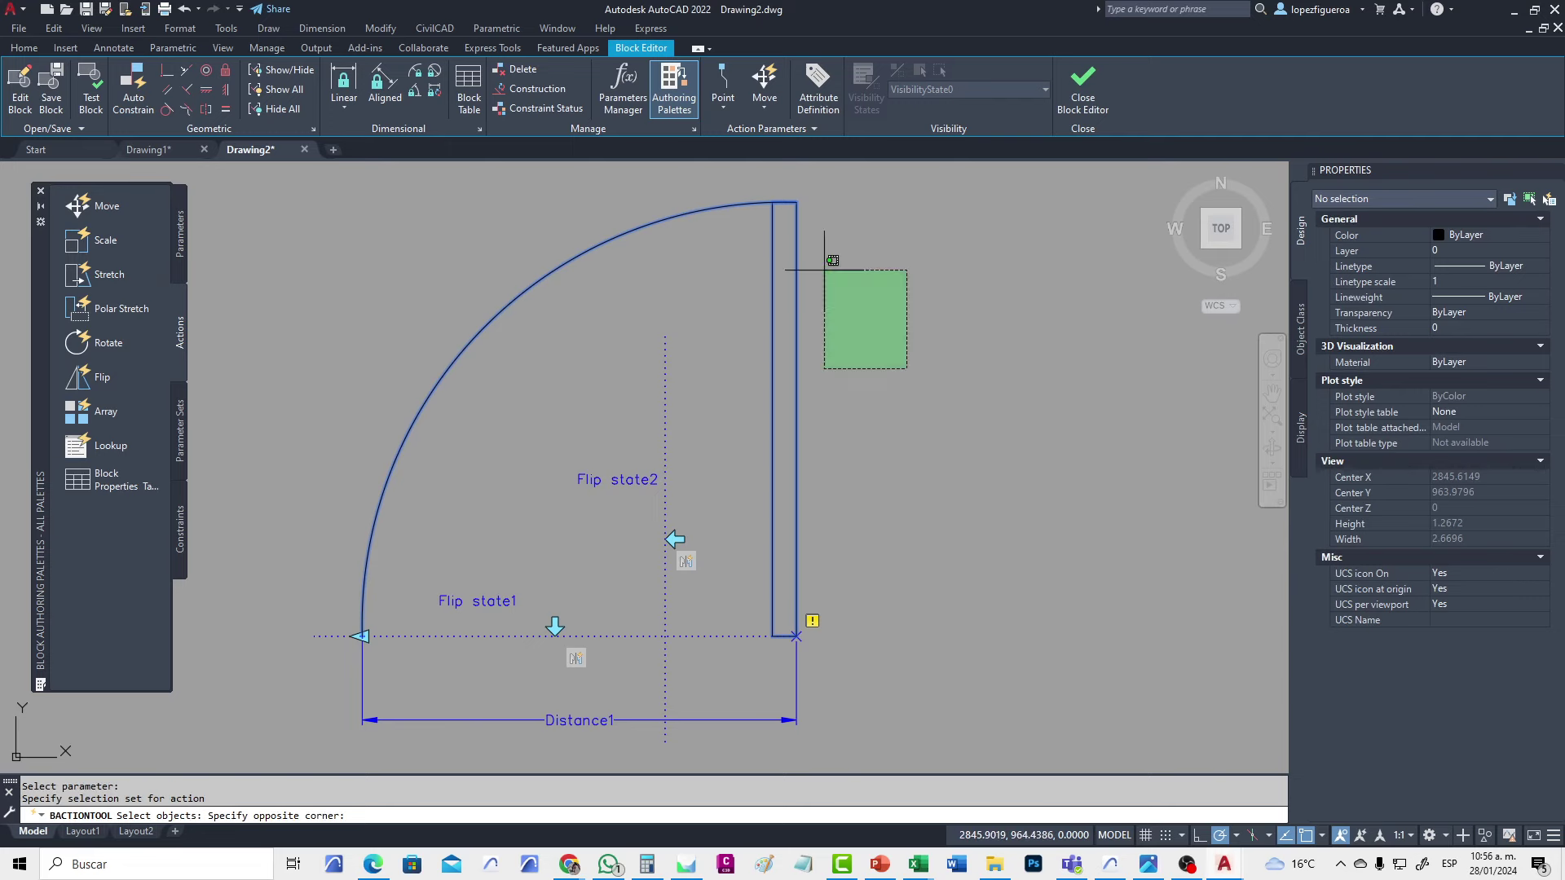
left_click(717, 175)
key("Return")
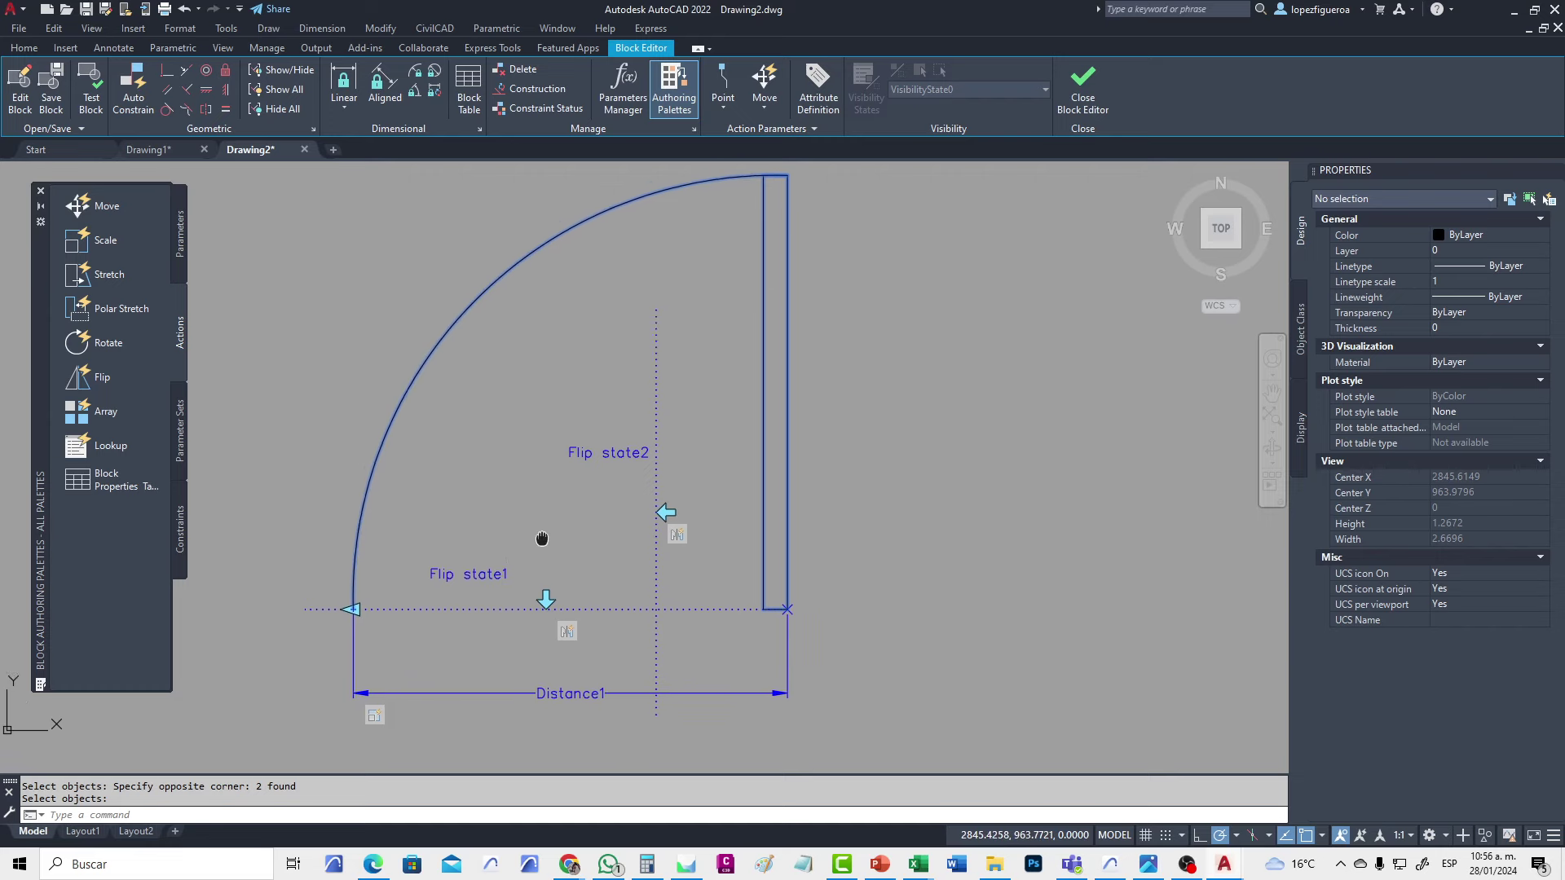
middle_click_drag(551, 562, 538, 526)
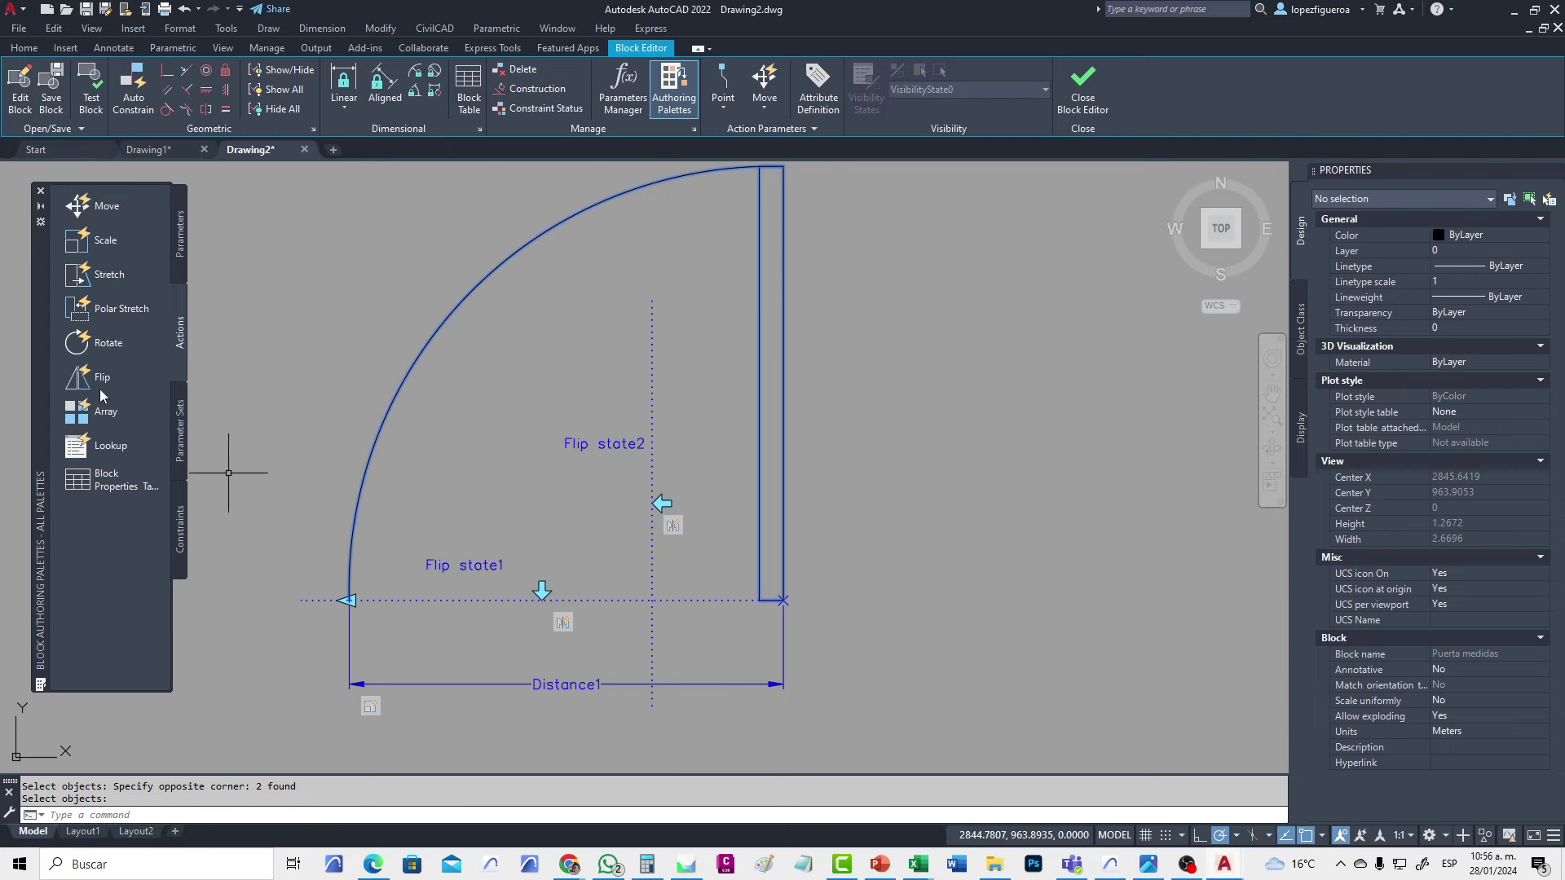
Browse the Parameter Sets, Constraints and Parameters palette tabs
left_click(180, 445)
left_click(180, 529)
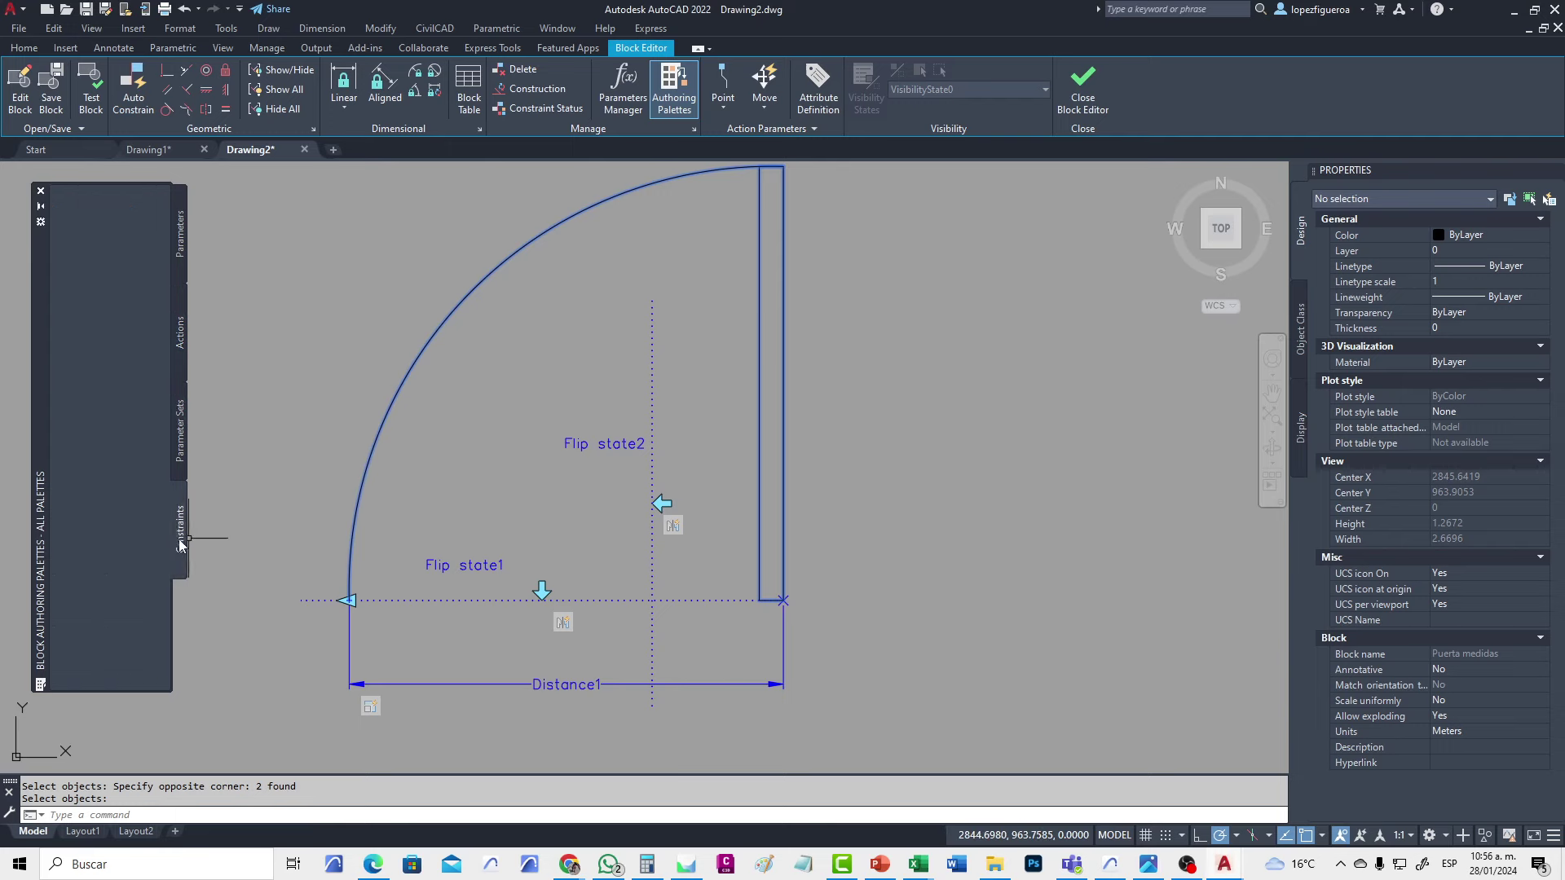
left_click(184, 245)
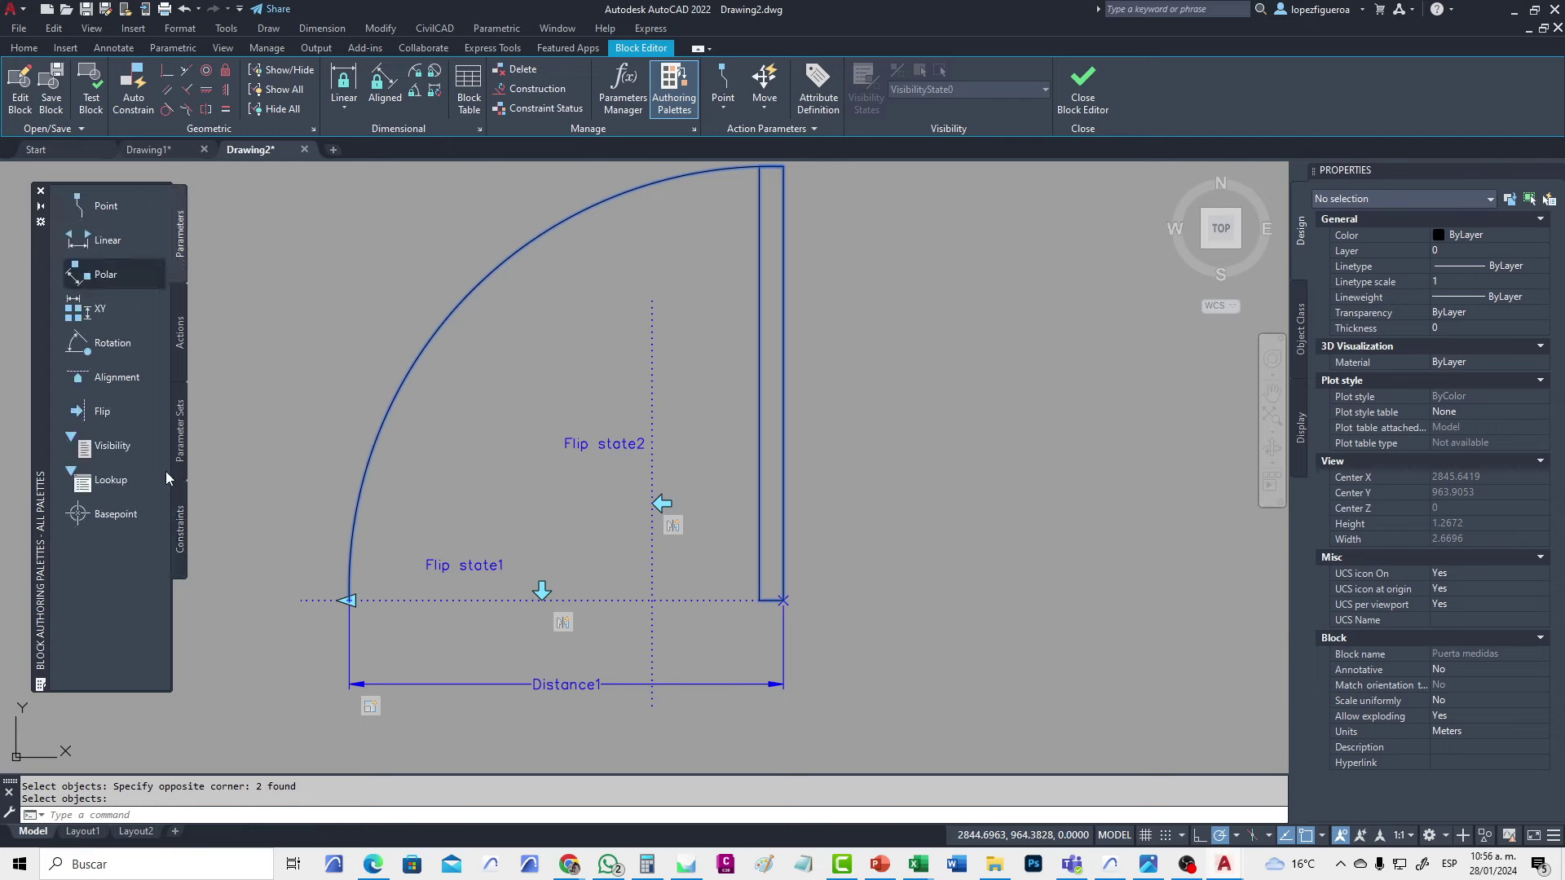
left_click(181, 450)
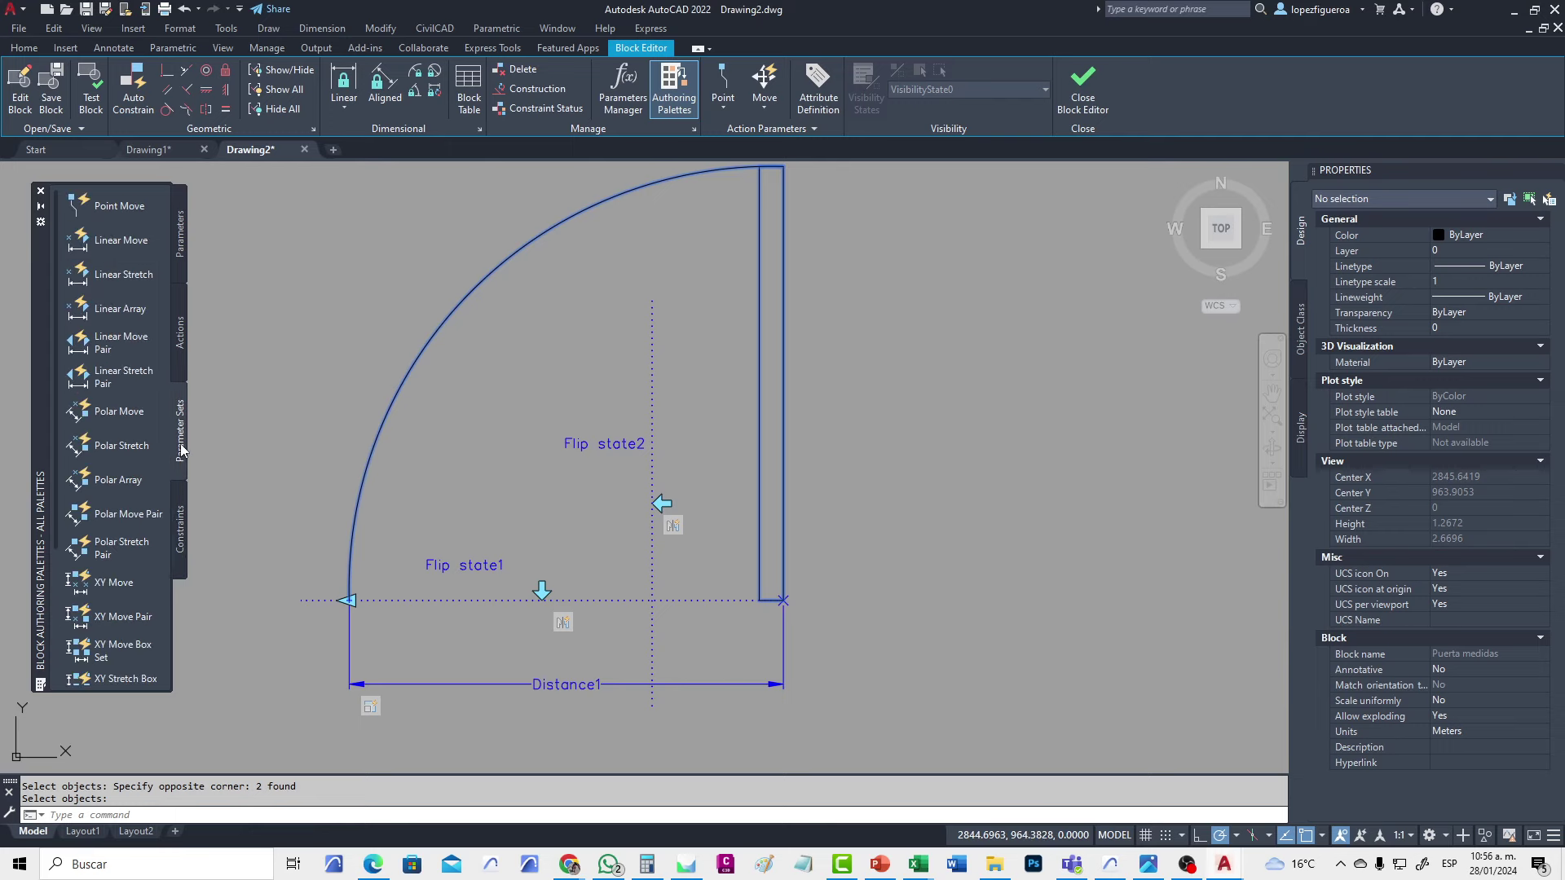
scroll(155, 534, "down", 3)
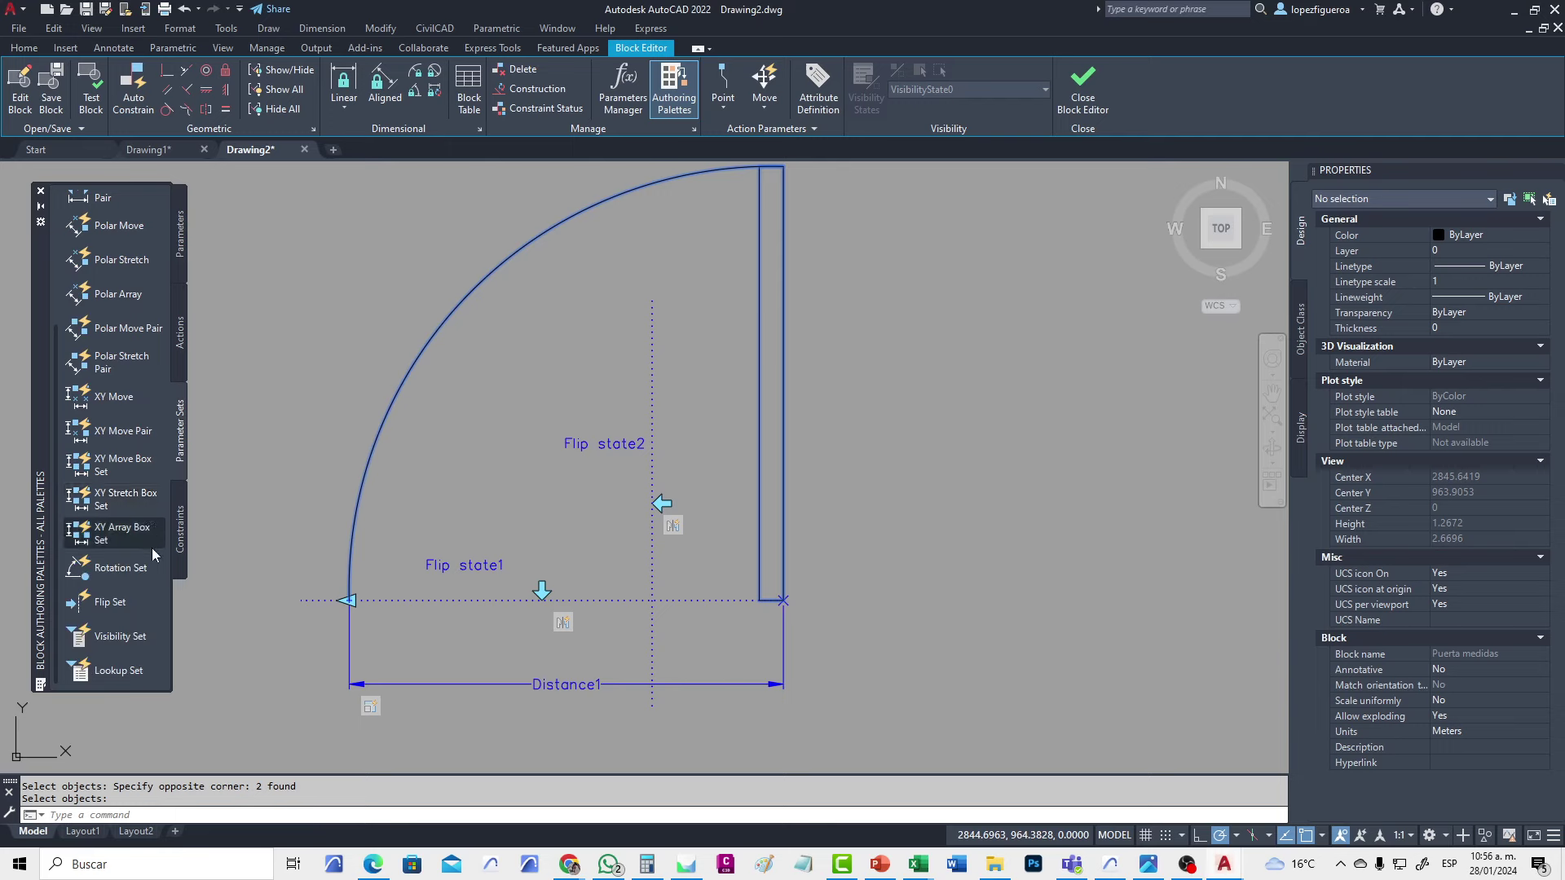
Return to the Actions tab and start the Block Properties Table tool
left_click(182, 351)
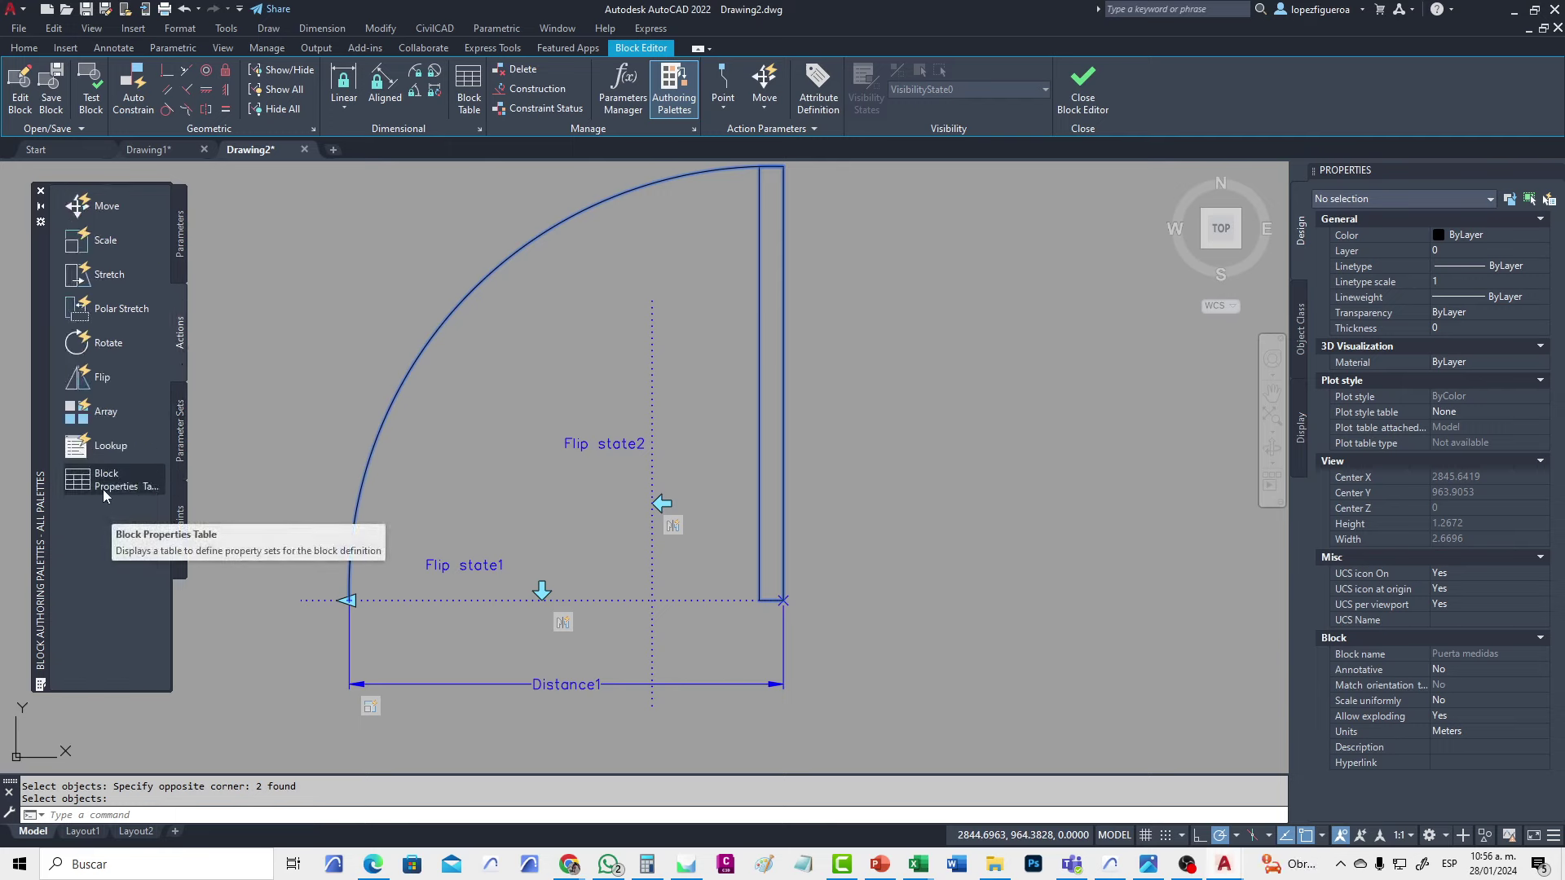
left_click(186, 245)
left_click(176, 367)
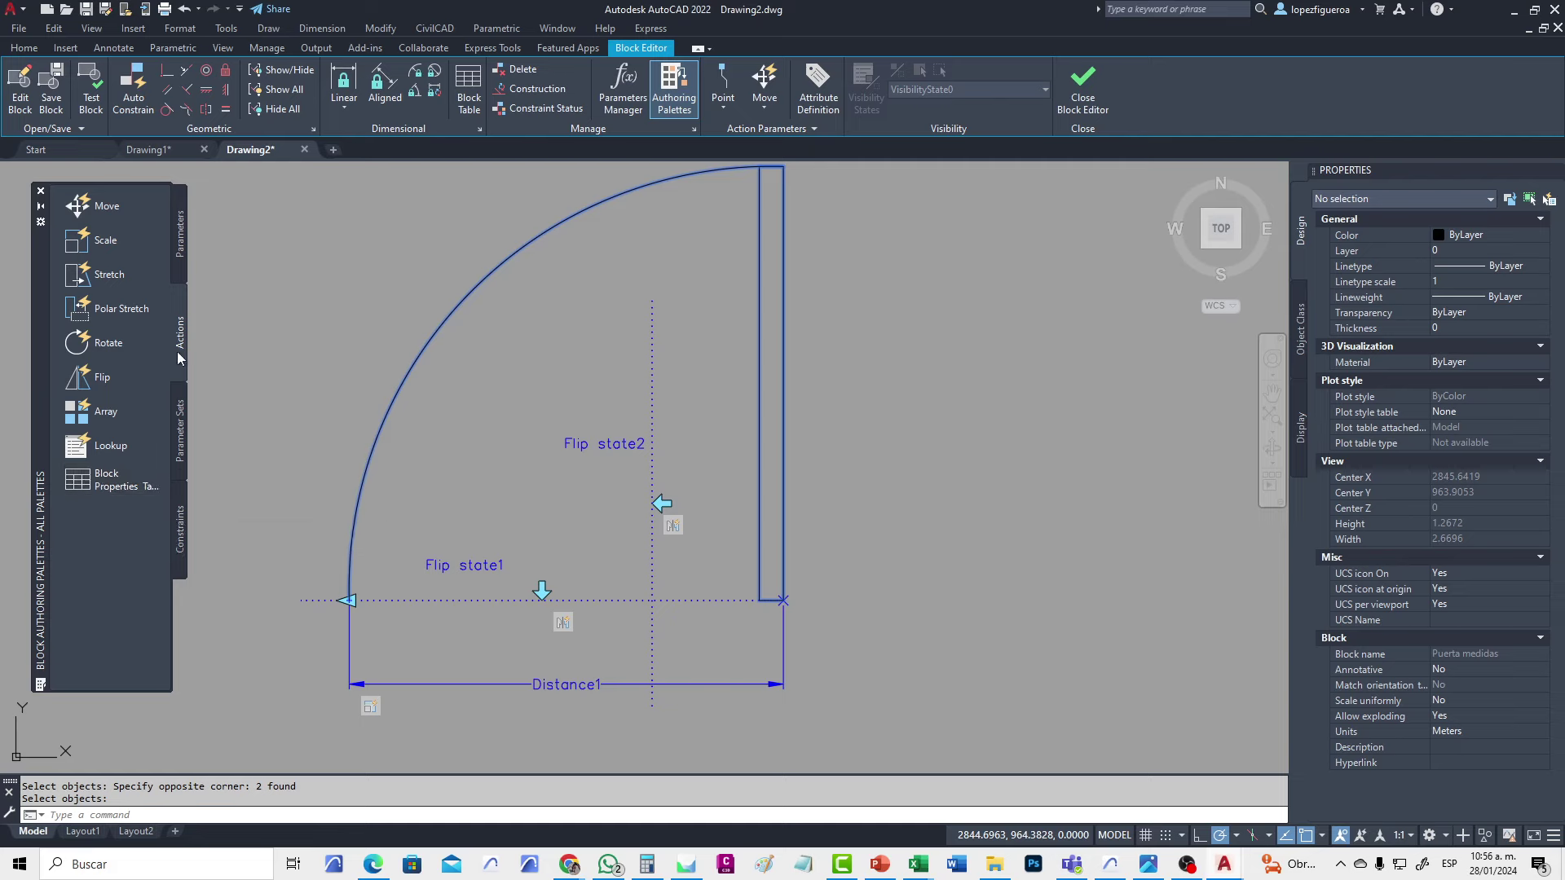
left_click(81, 487)
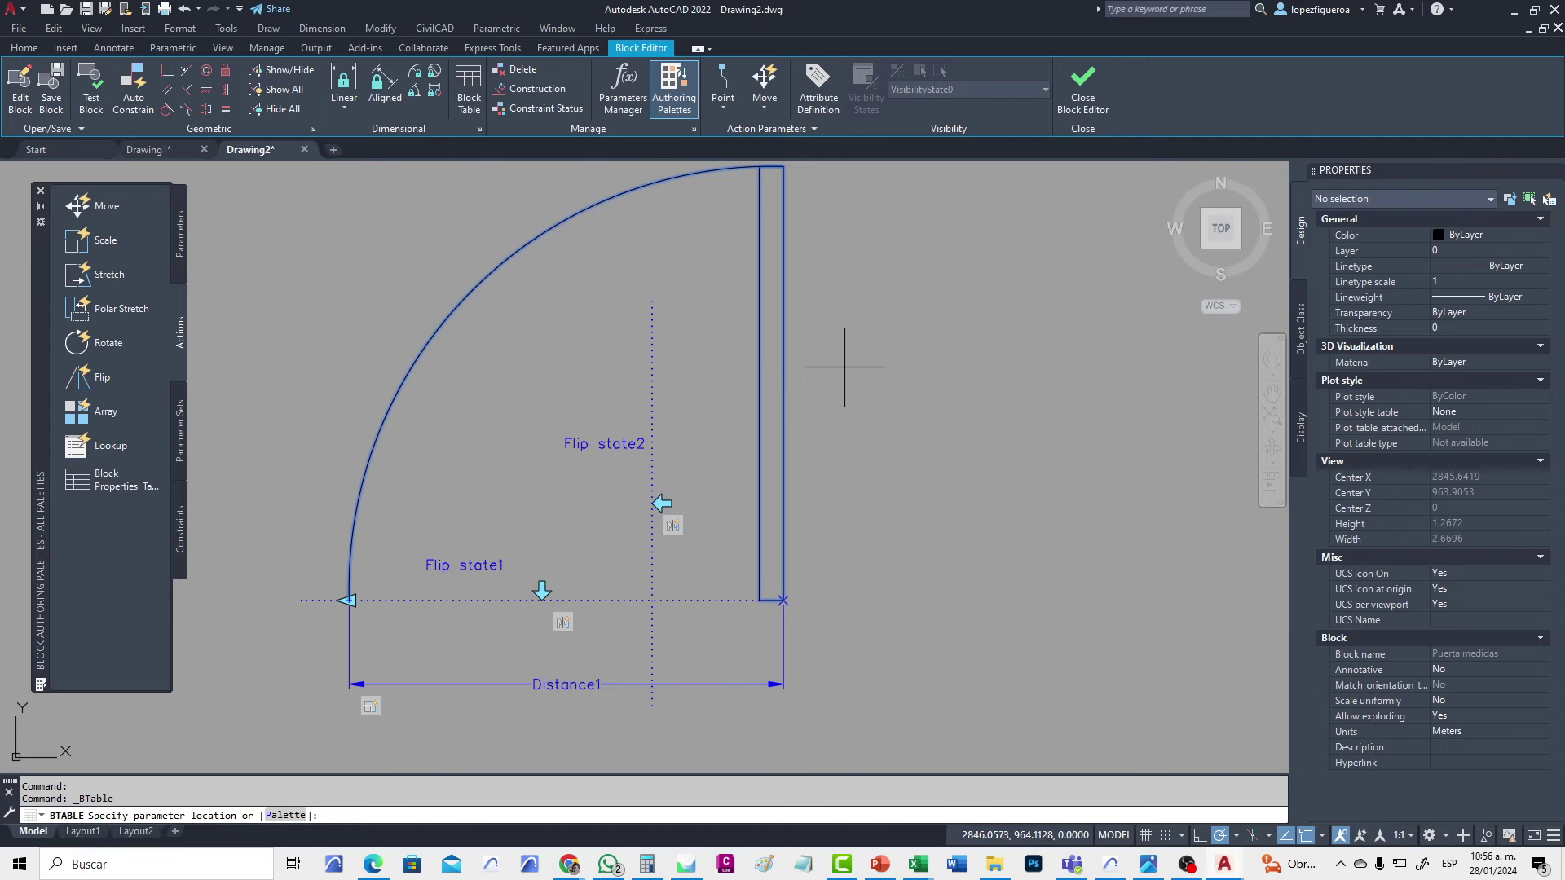
Place the properties table beside the door with one grip and add a Distance1 column
left_click(842, 366)
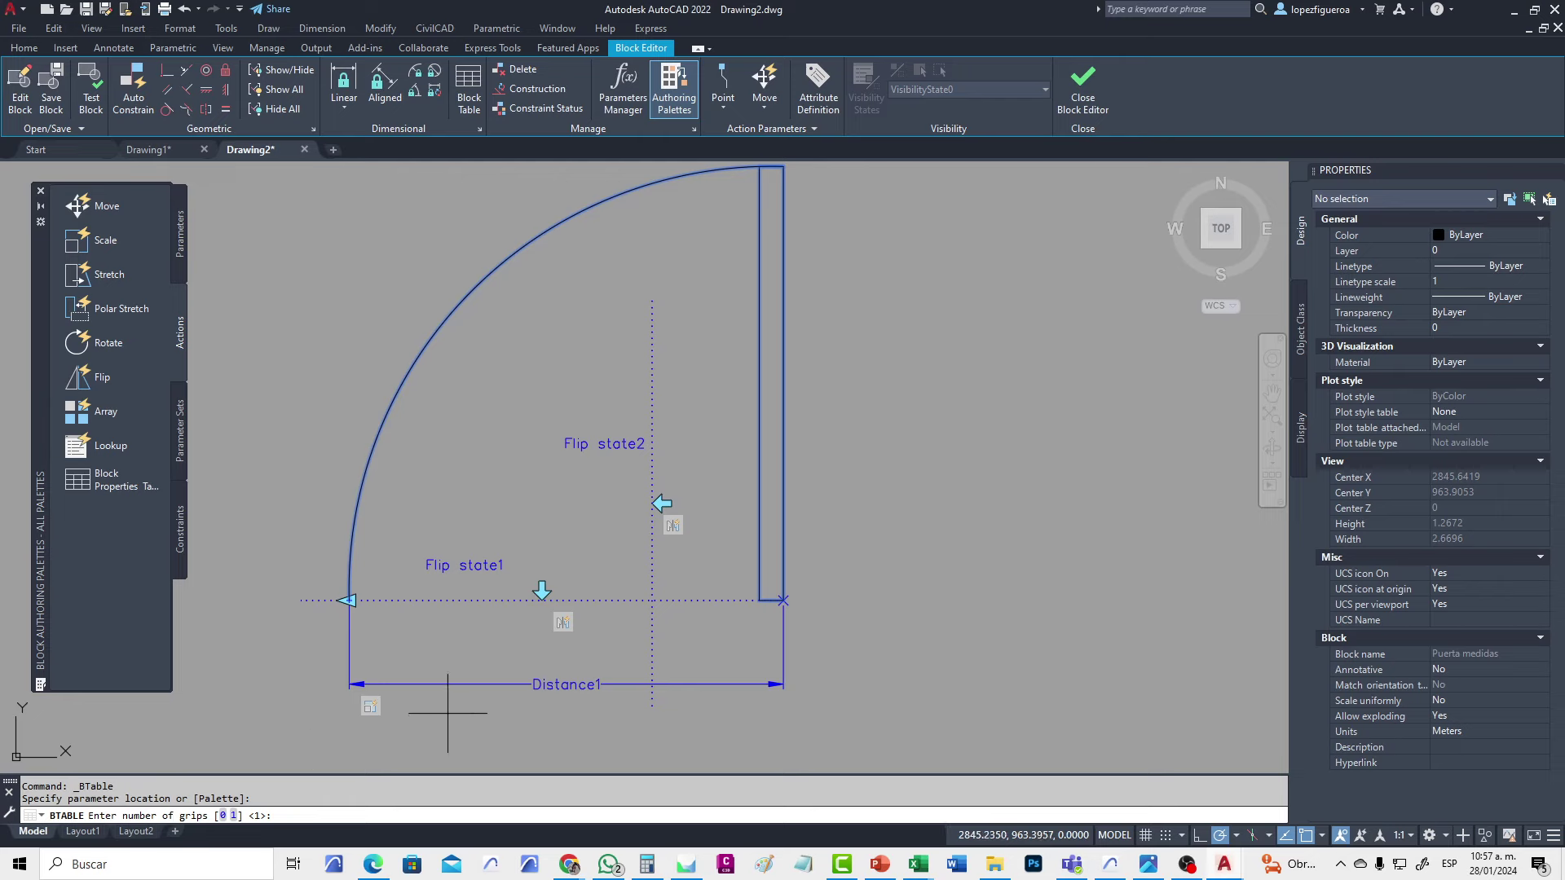
key("Return")
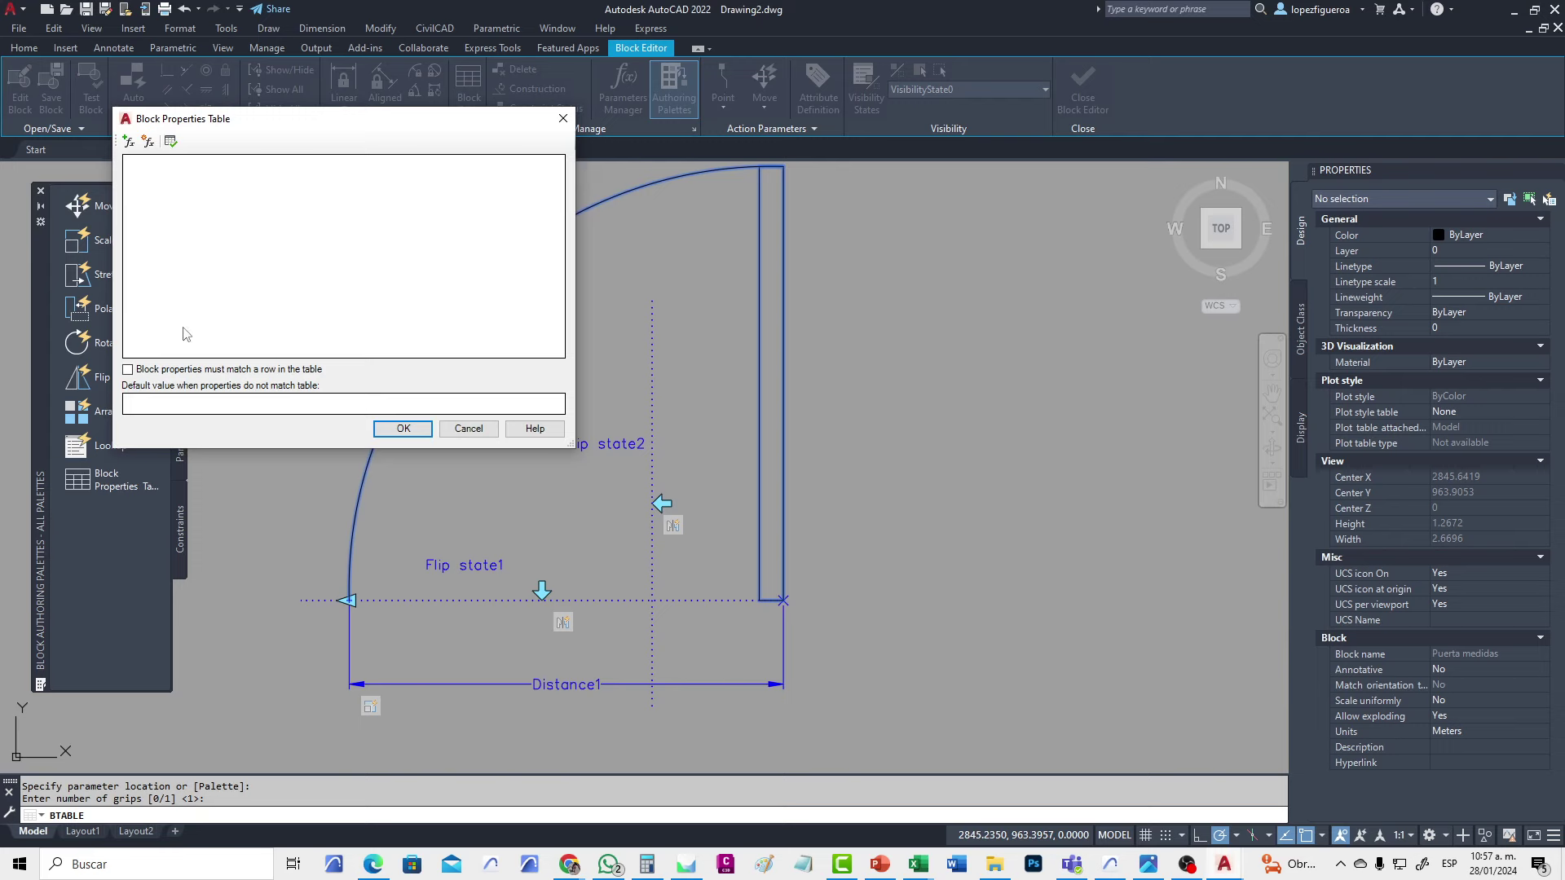
left_click(128, 142)
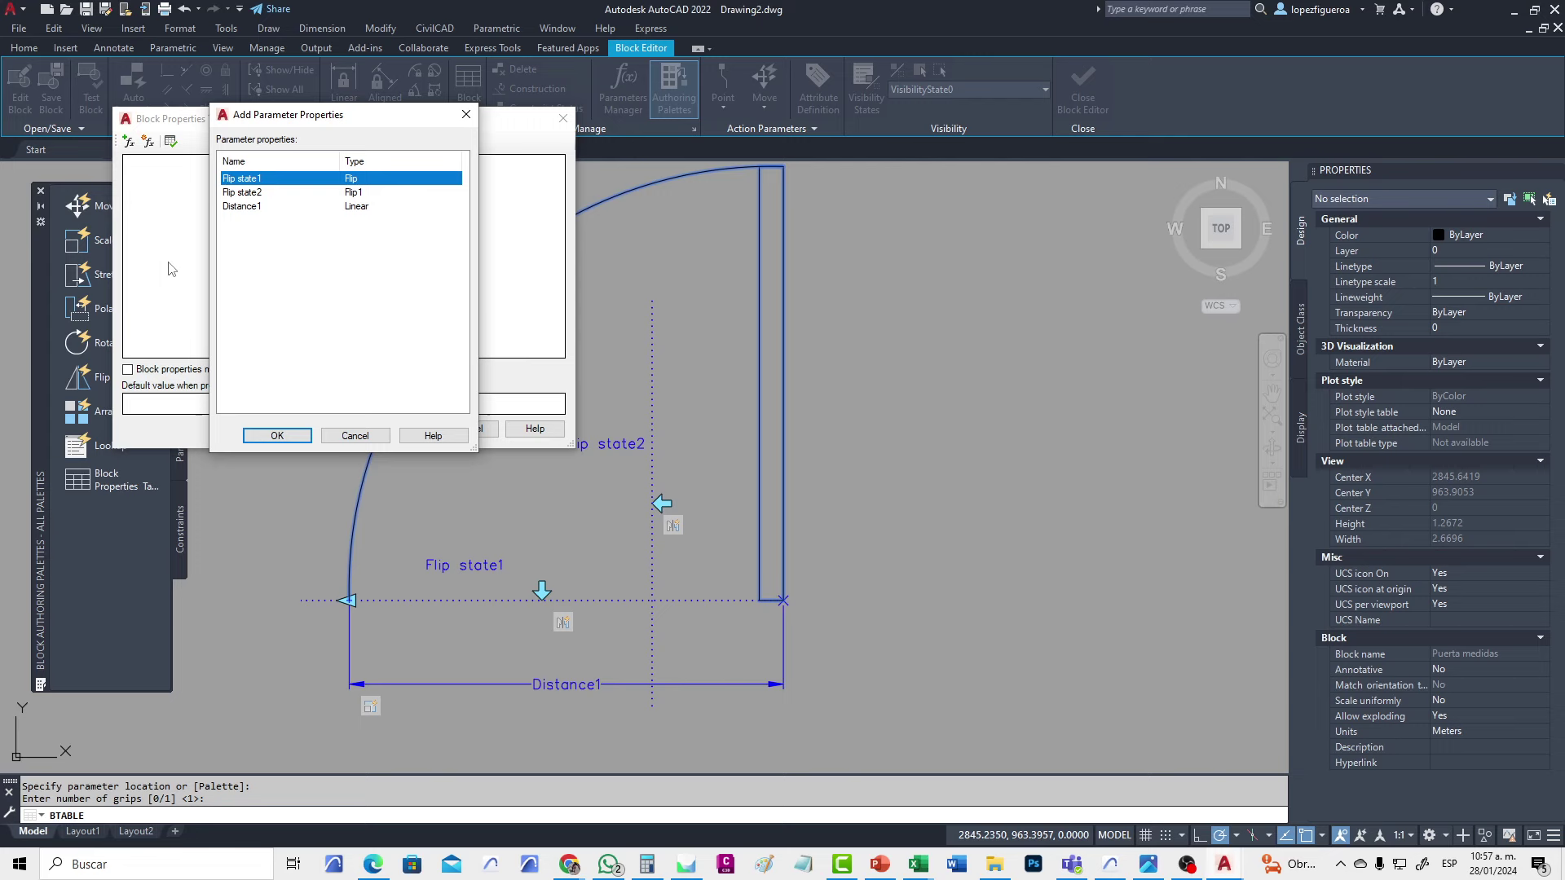
left_click(243, 209)
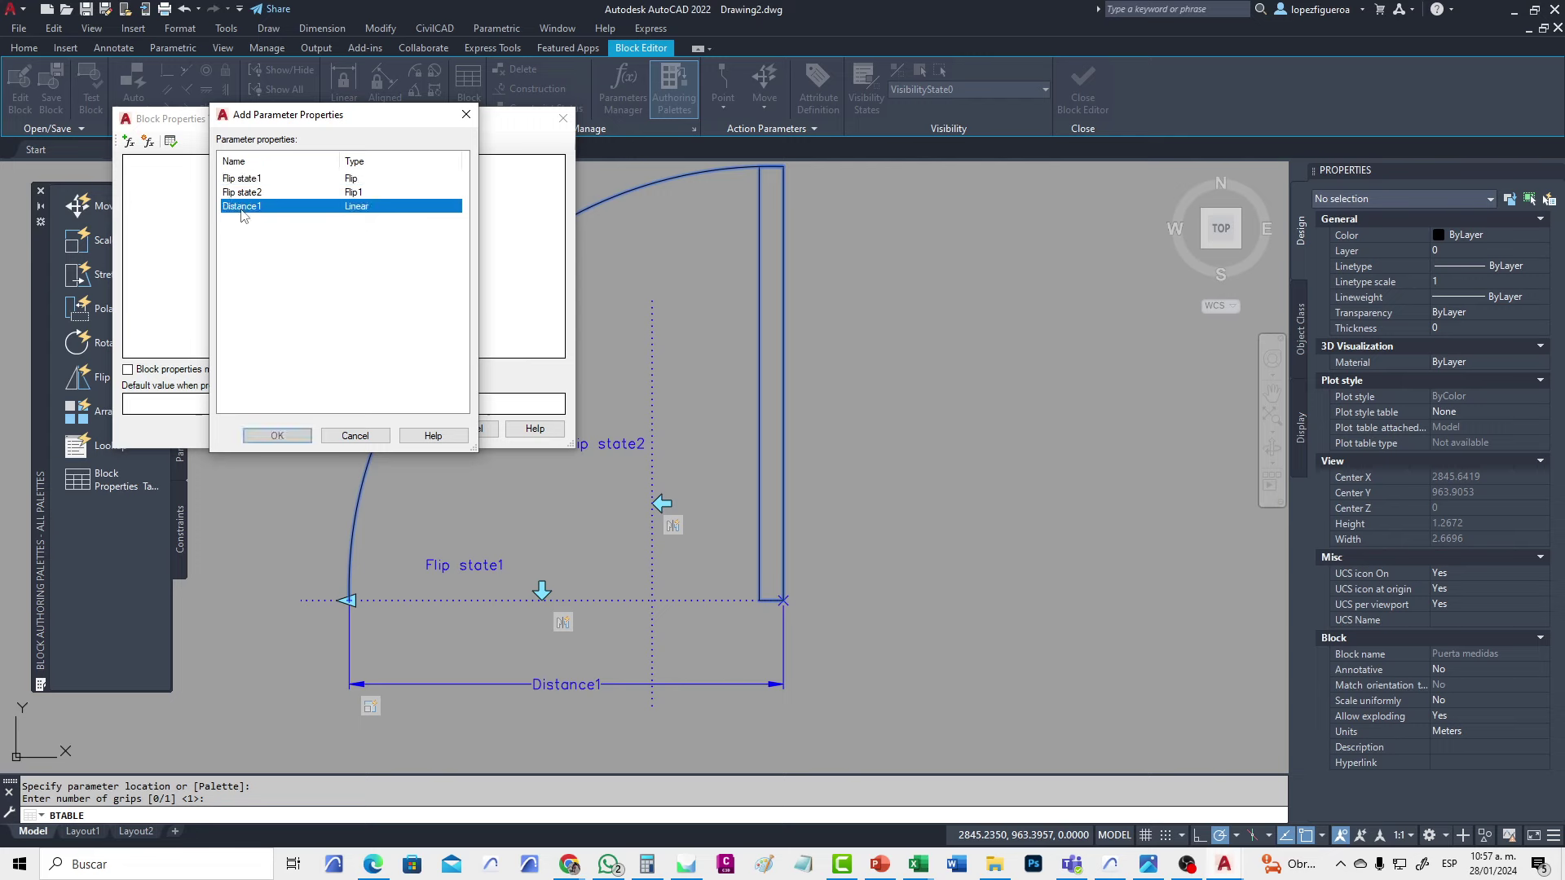
left_click(276, 435)
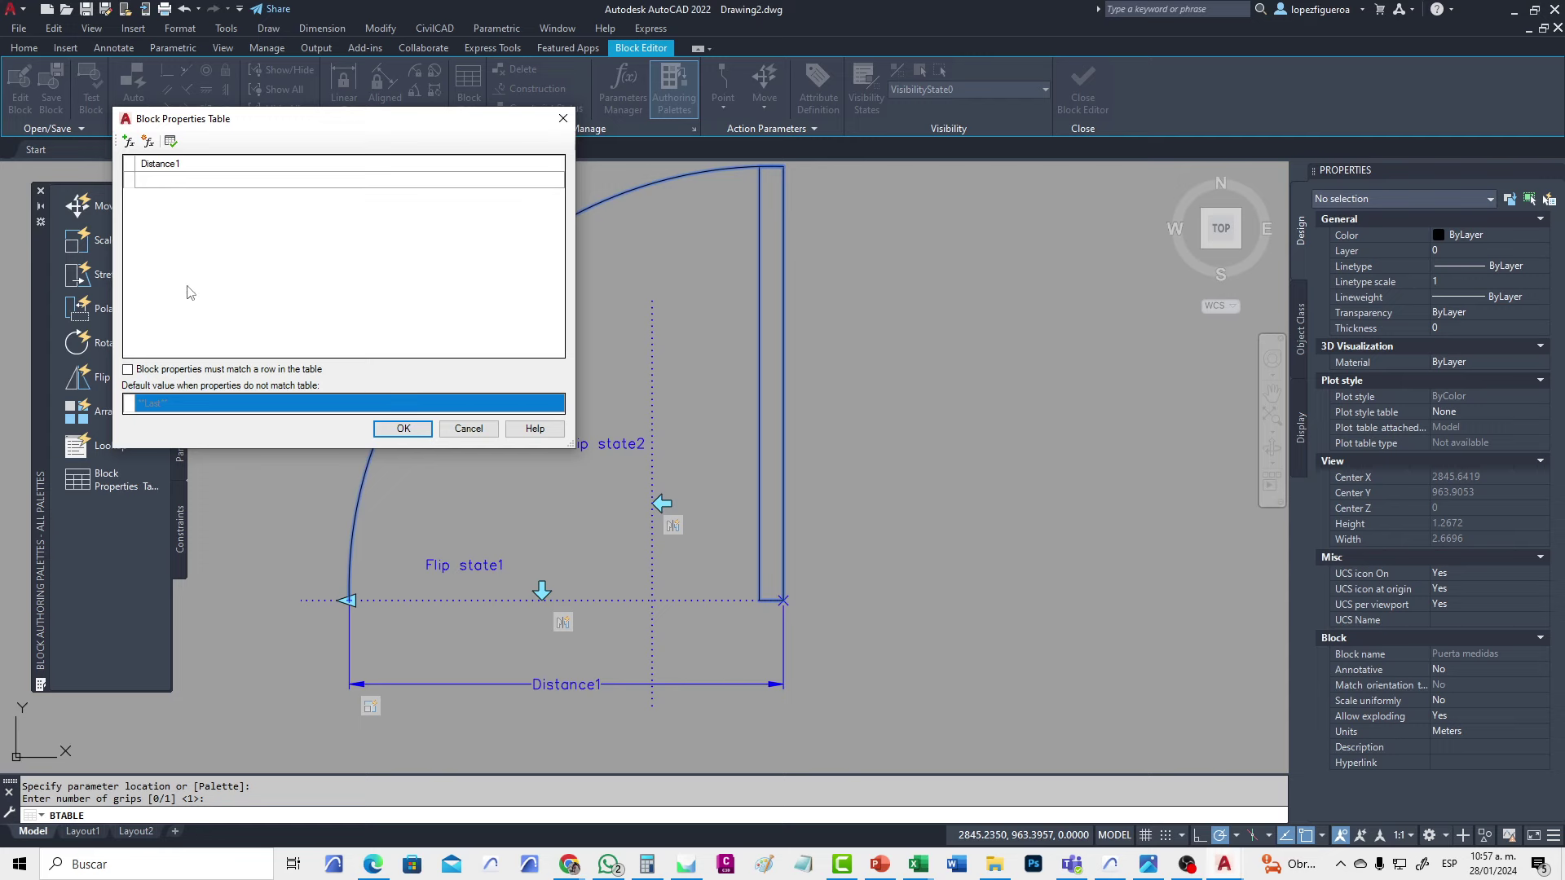
Enter the Distance1 width rows 0.9, 0.8, 0.7 and 0.6
left_click(162, 181)
type("0")
left_click(165, 200)
left_click(164, 201)
type("0.")
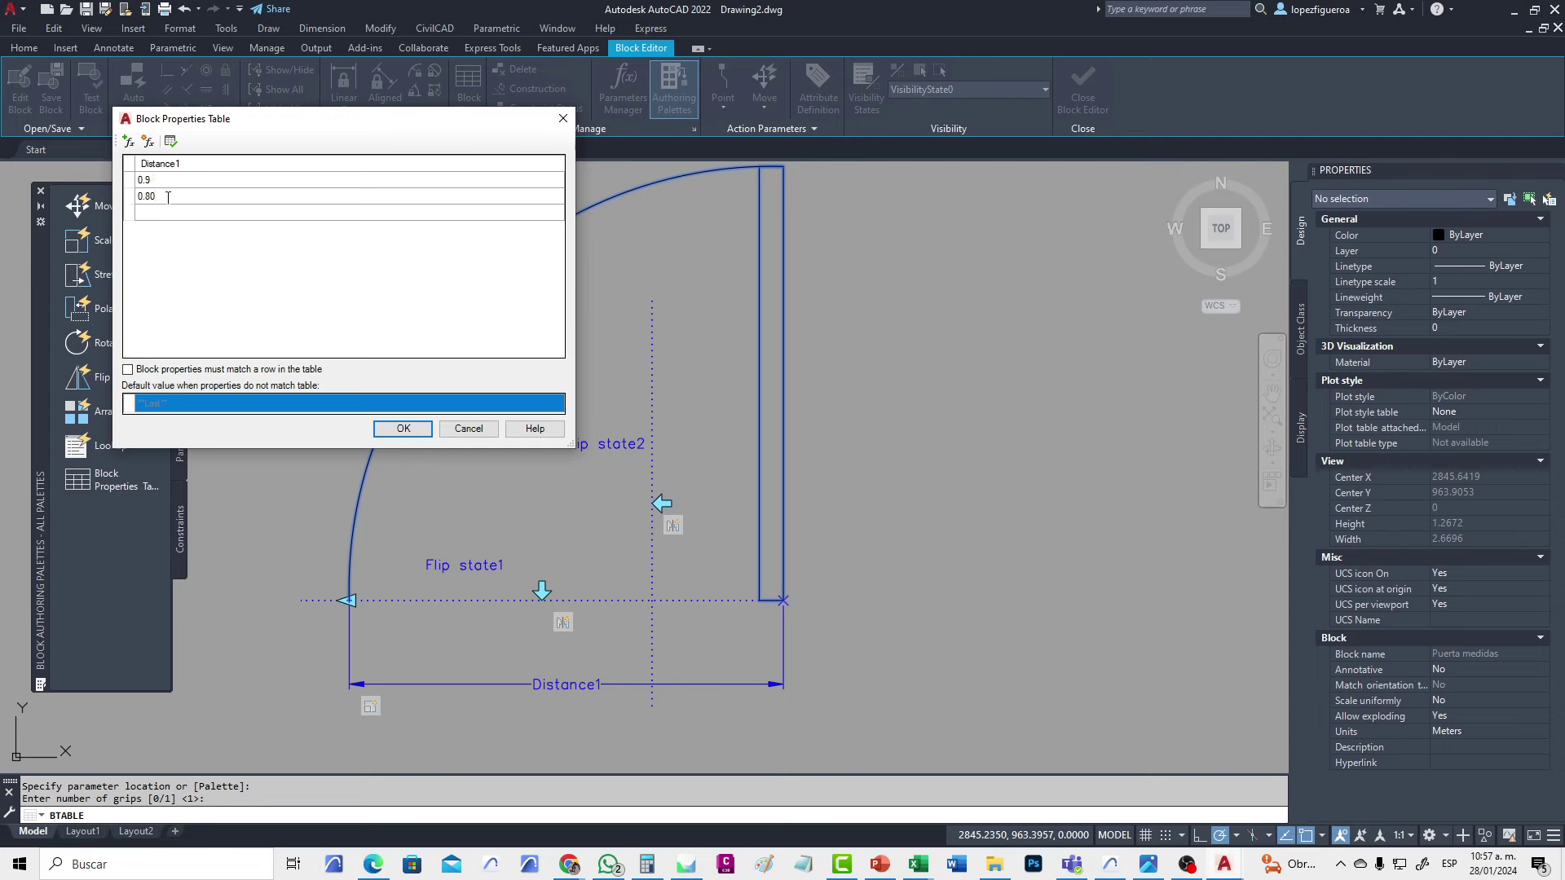
left_click(165, 214)
left_click(165, 213)
type("0.70")
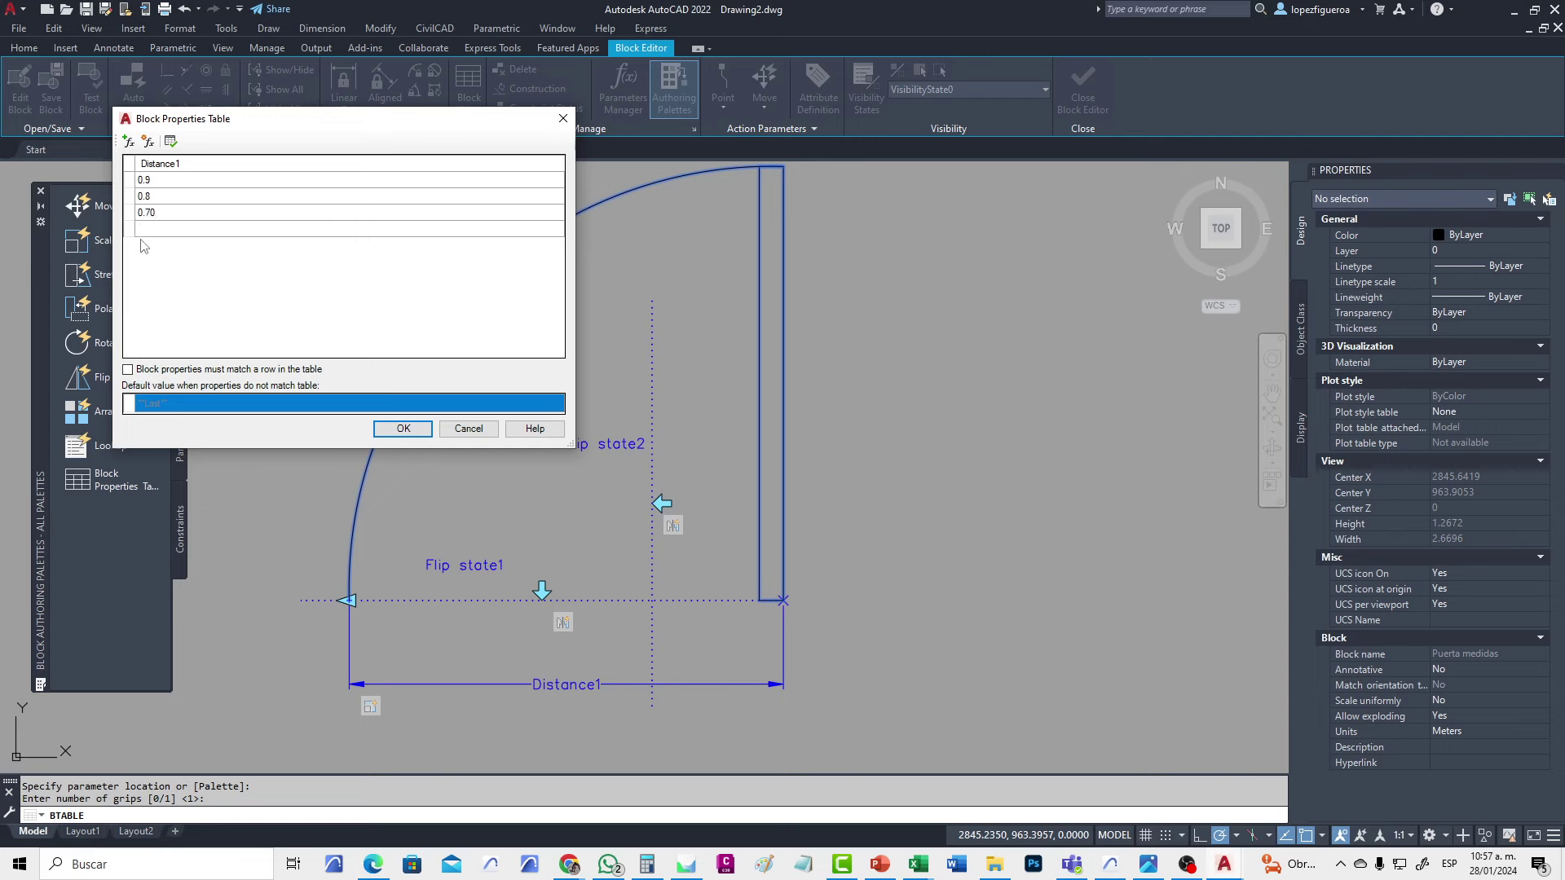
left_click(143, 235)
left_click(146, 232)
type(".6")
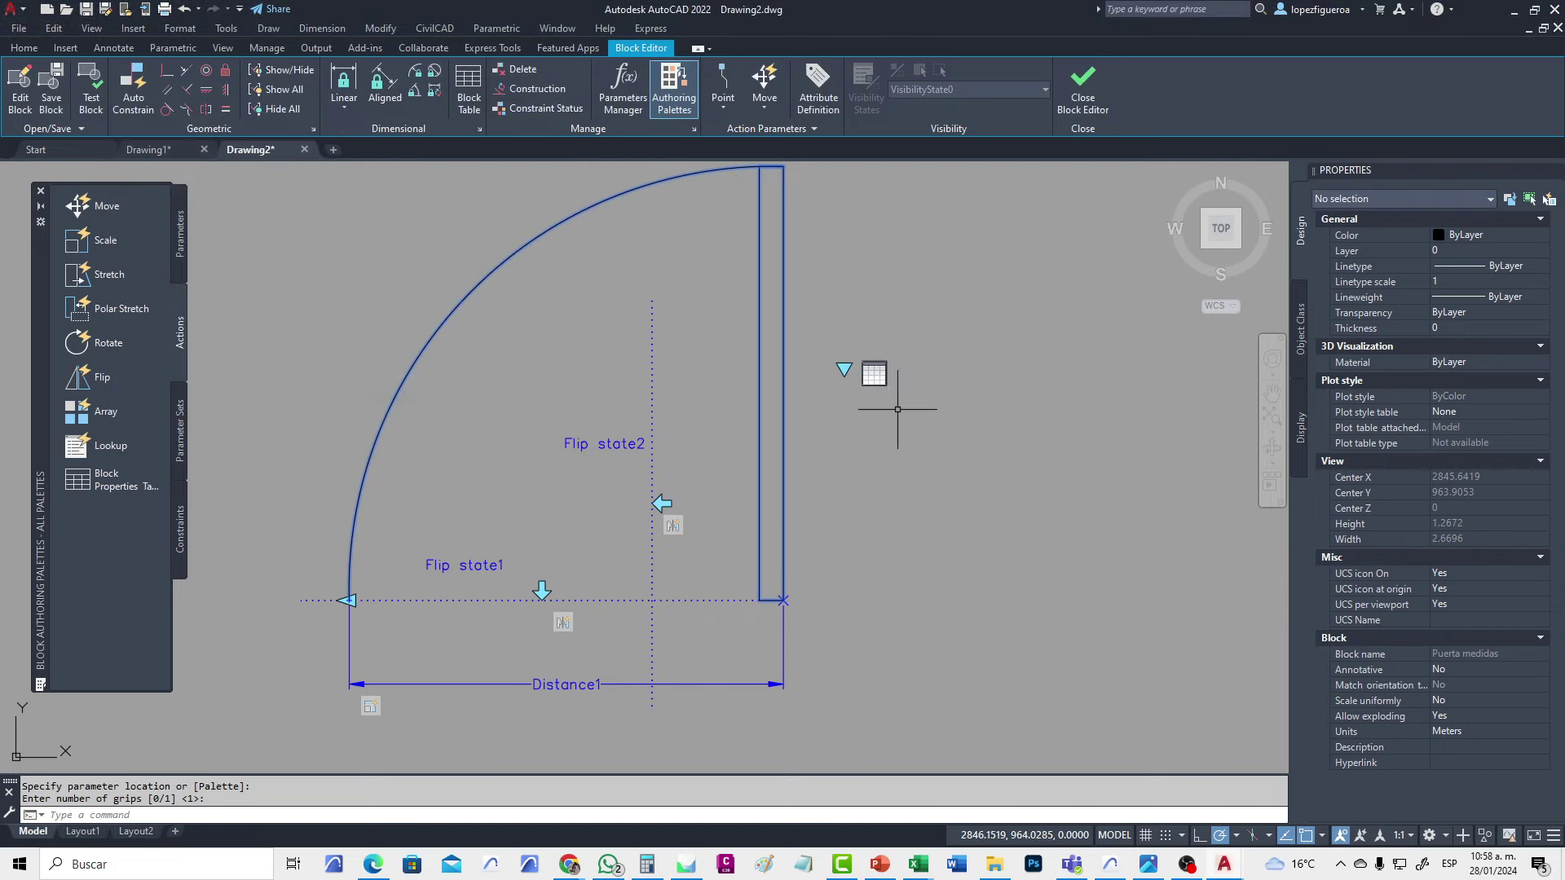
Finish the table, close the Block Editor, and save changes to Puerta medidas
key("Return")
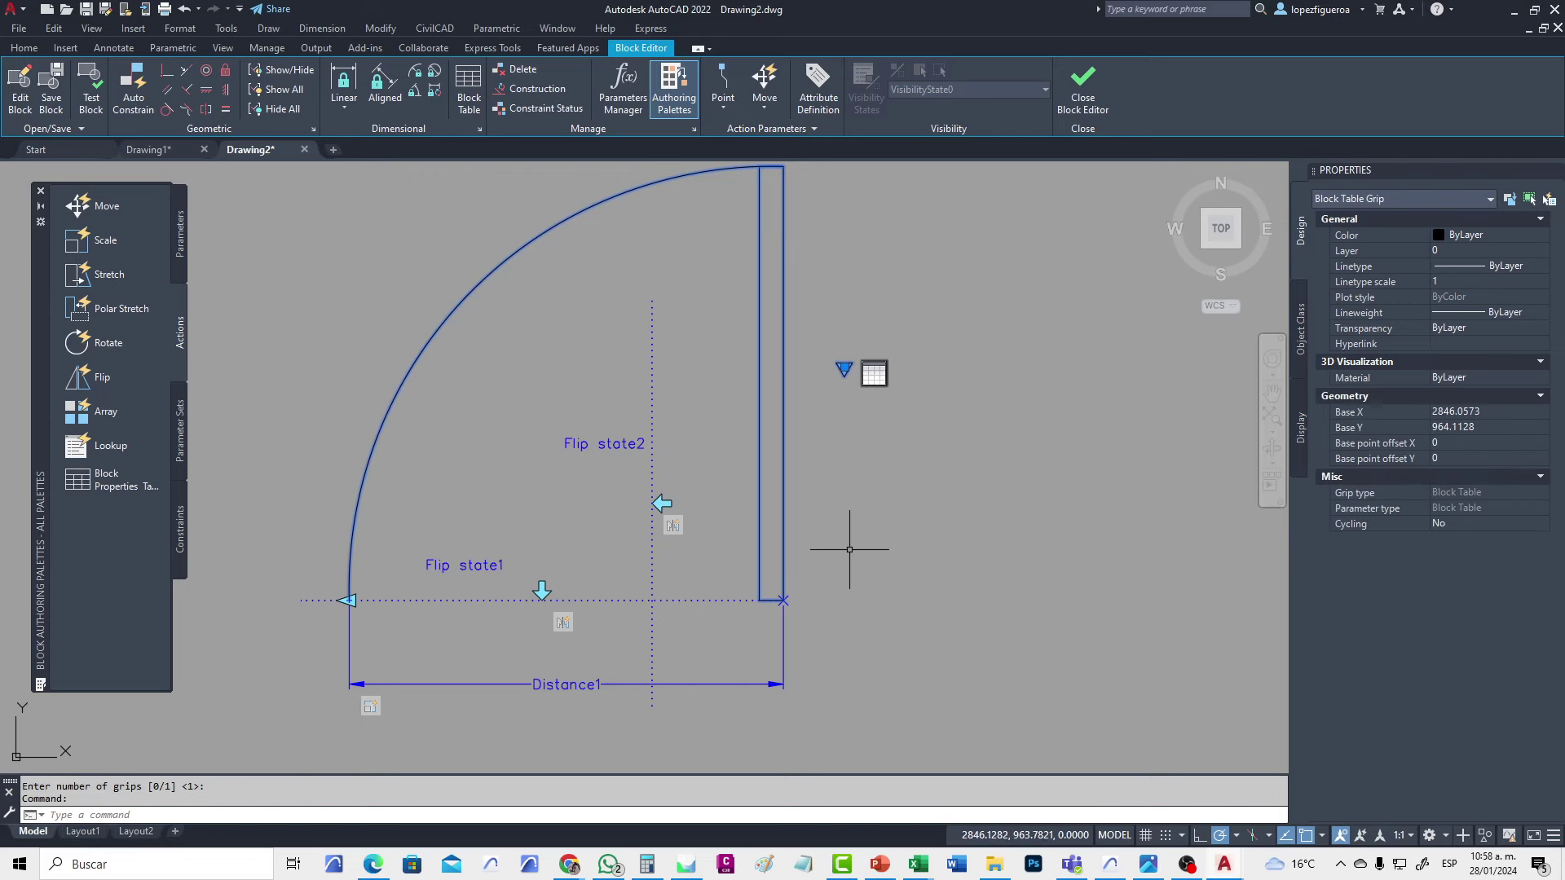
middle_click_drag(816, 442, 842, 454)
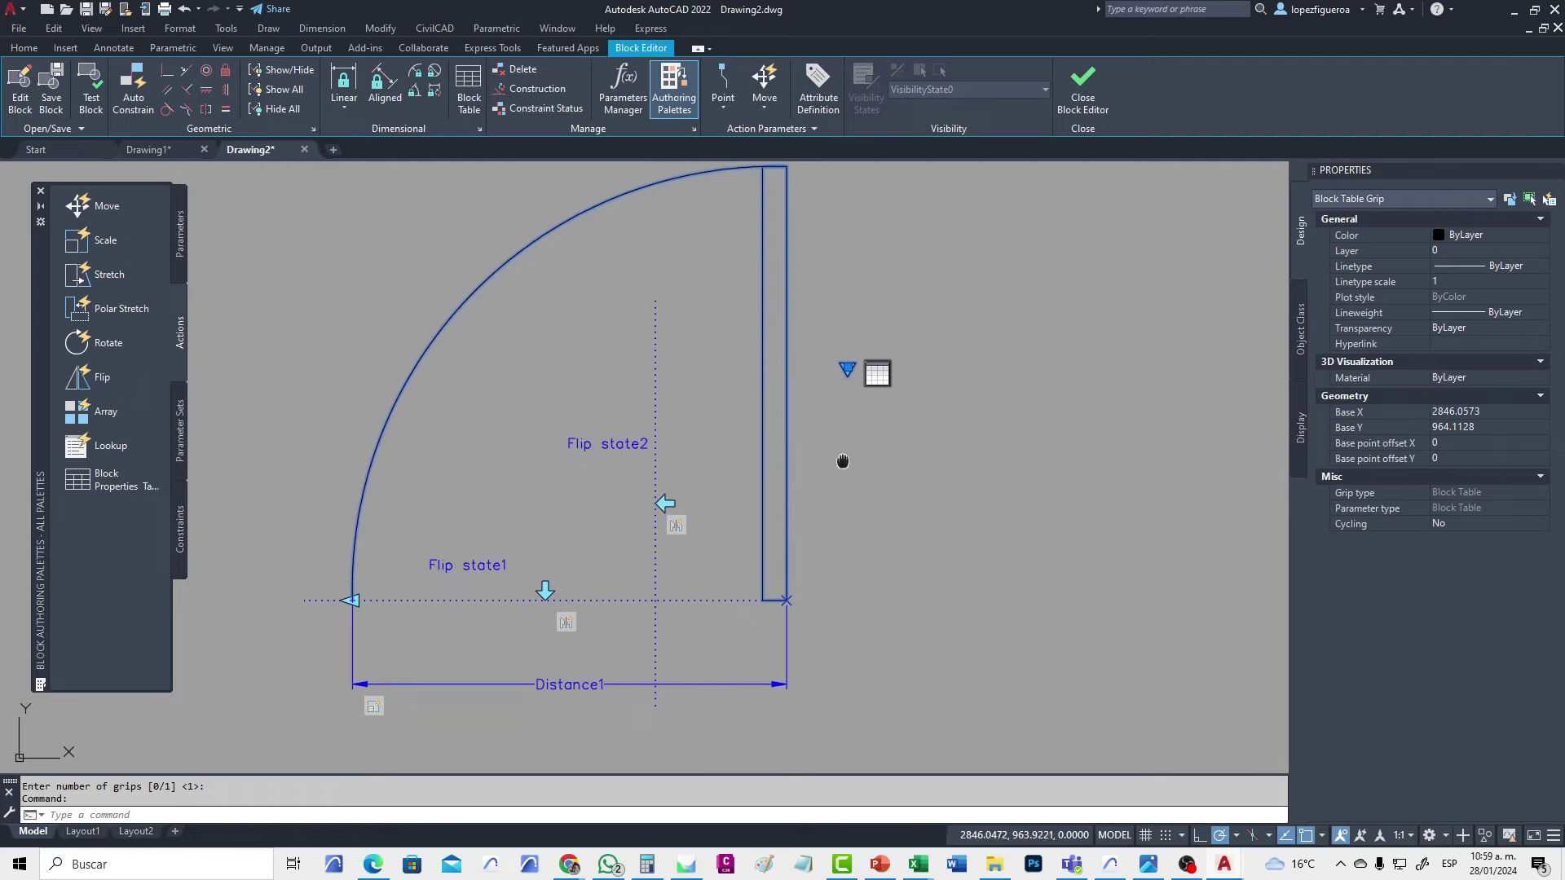
key("Escape")
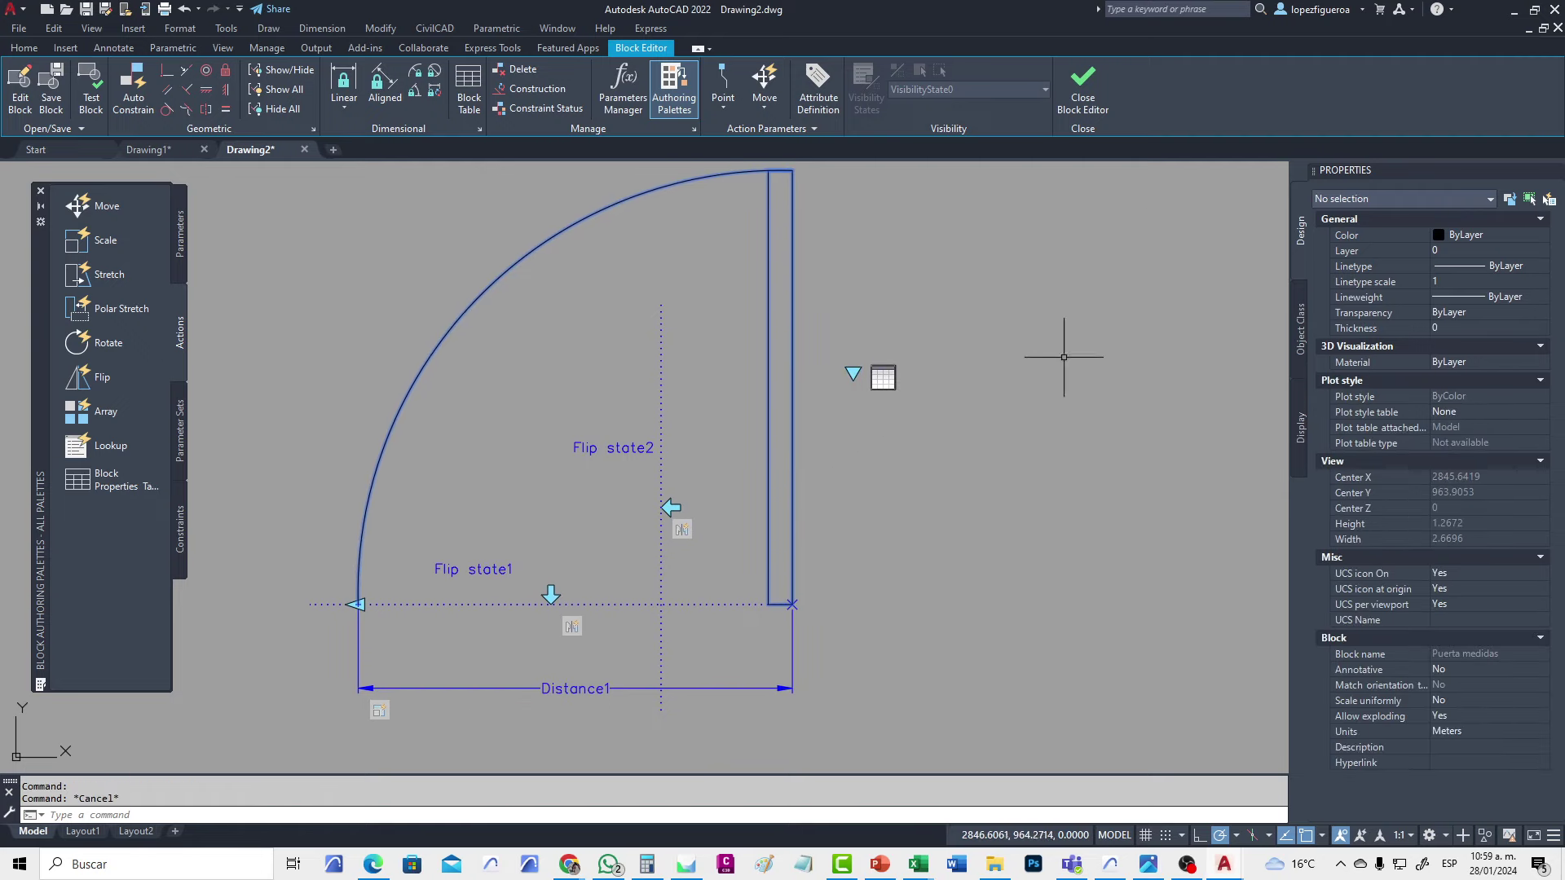
left_click(1091, 104)
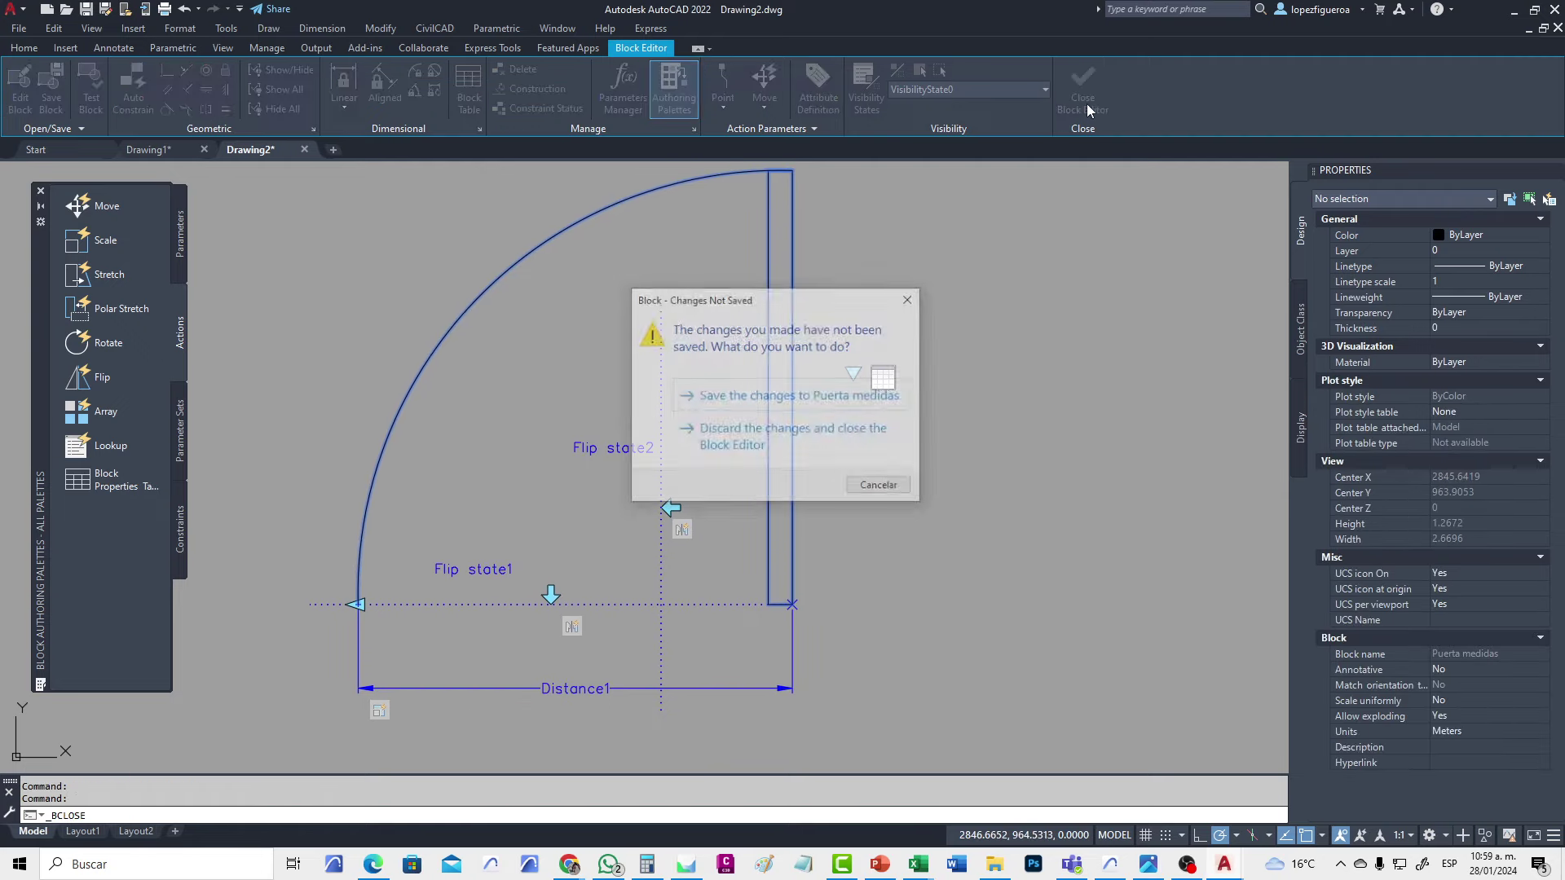
left_click(806, 399)
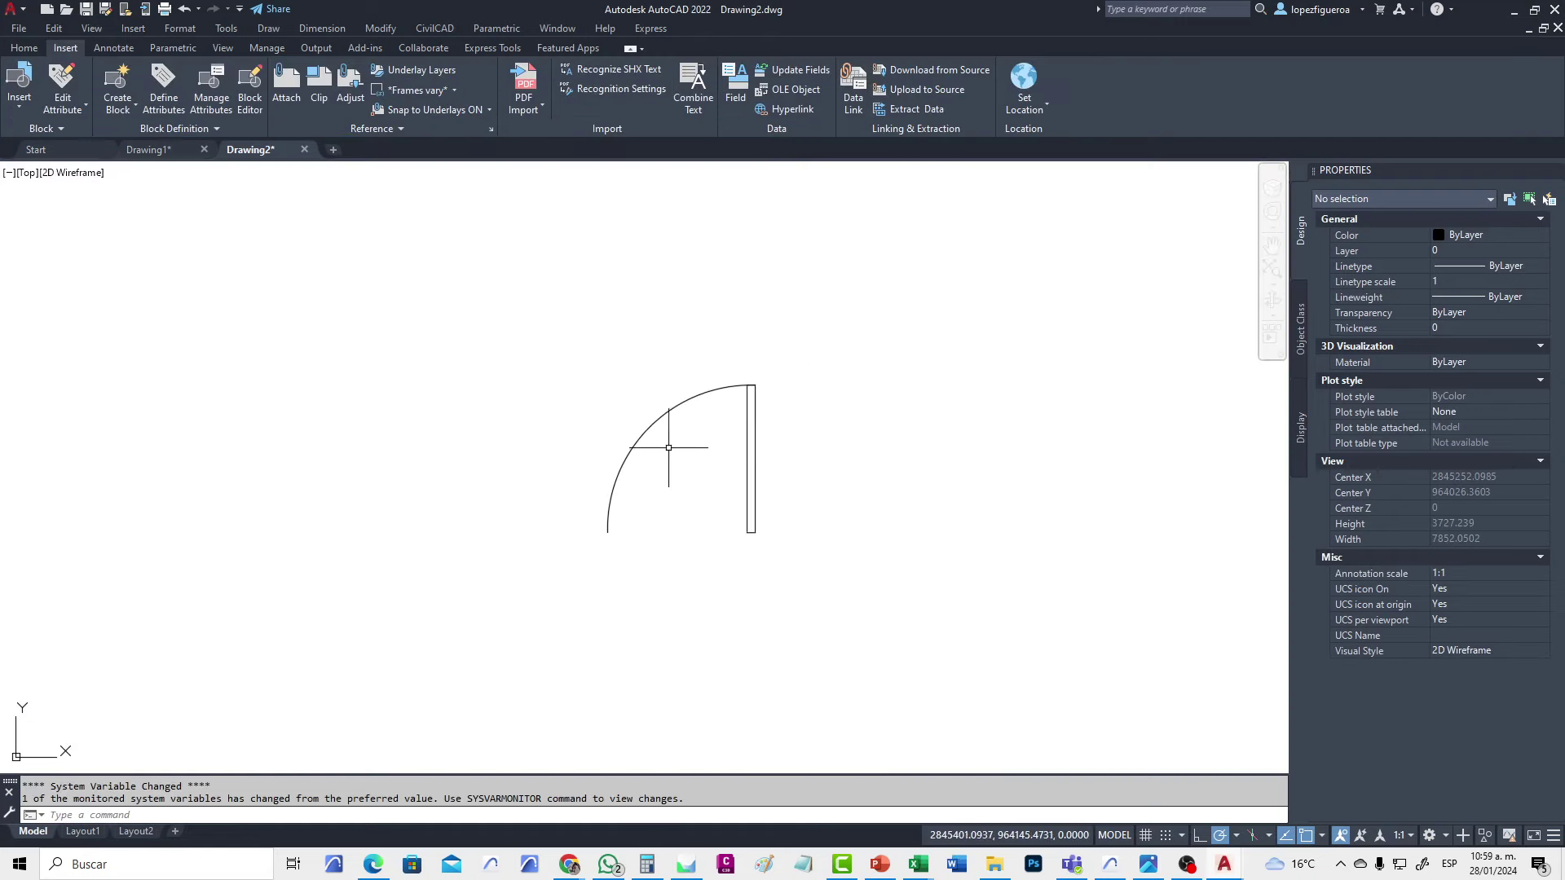
Select the inserted door block, zoom in, and try then cancel an arc stretch
middle_click_drag(664, 516, 601, 500)
left_click(634, 511)
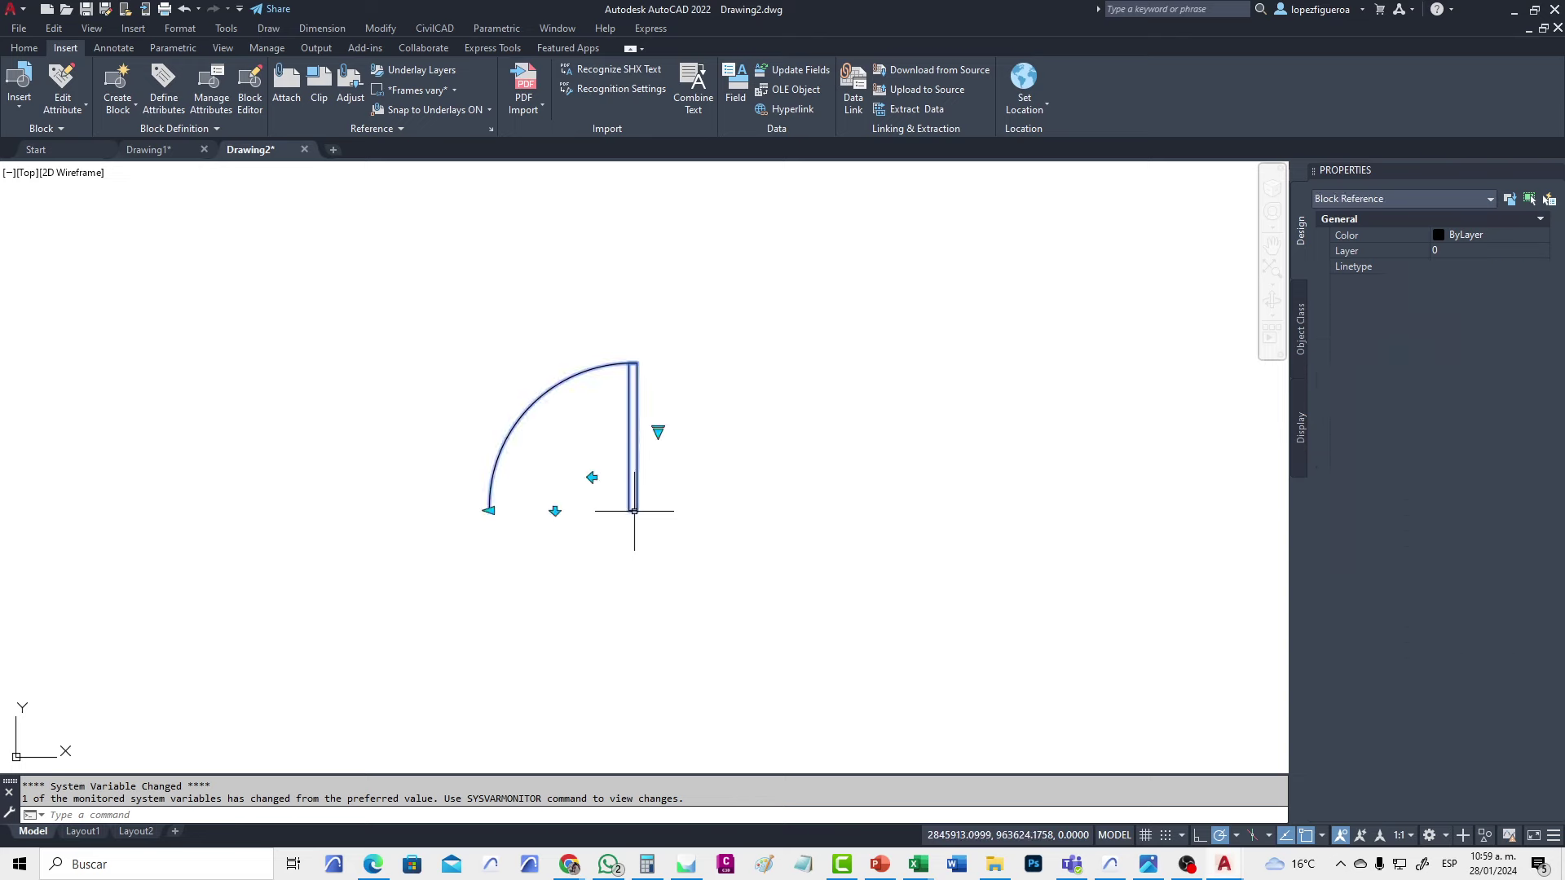
scroll(595, 542, "up", 2)
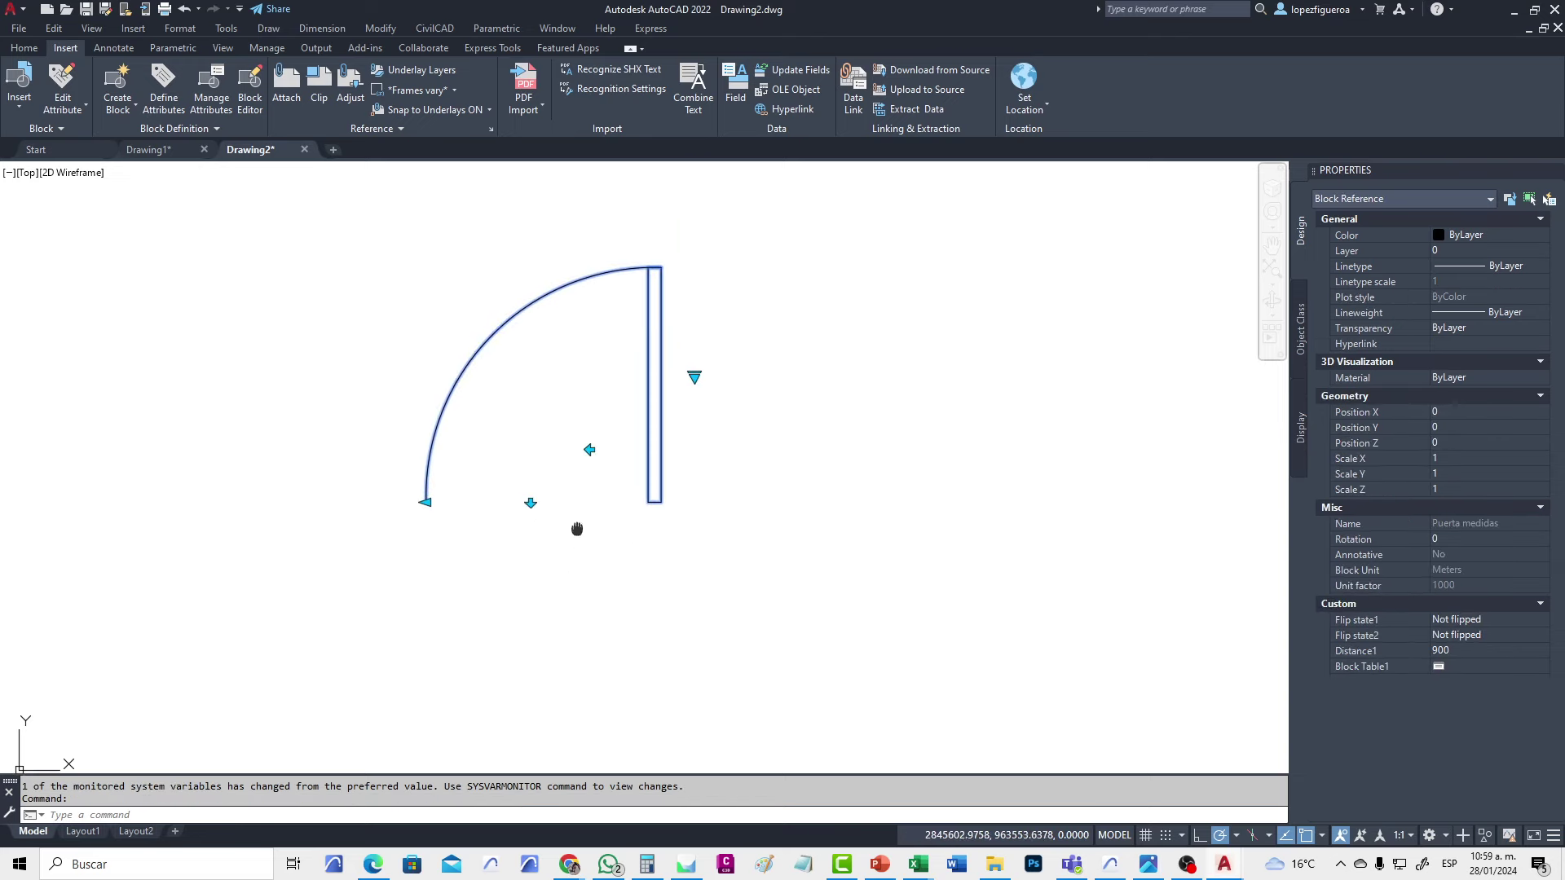
middle_click_drag(576, 528, 594, 594)
scroll(628, 558, "up", 2)
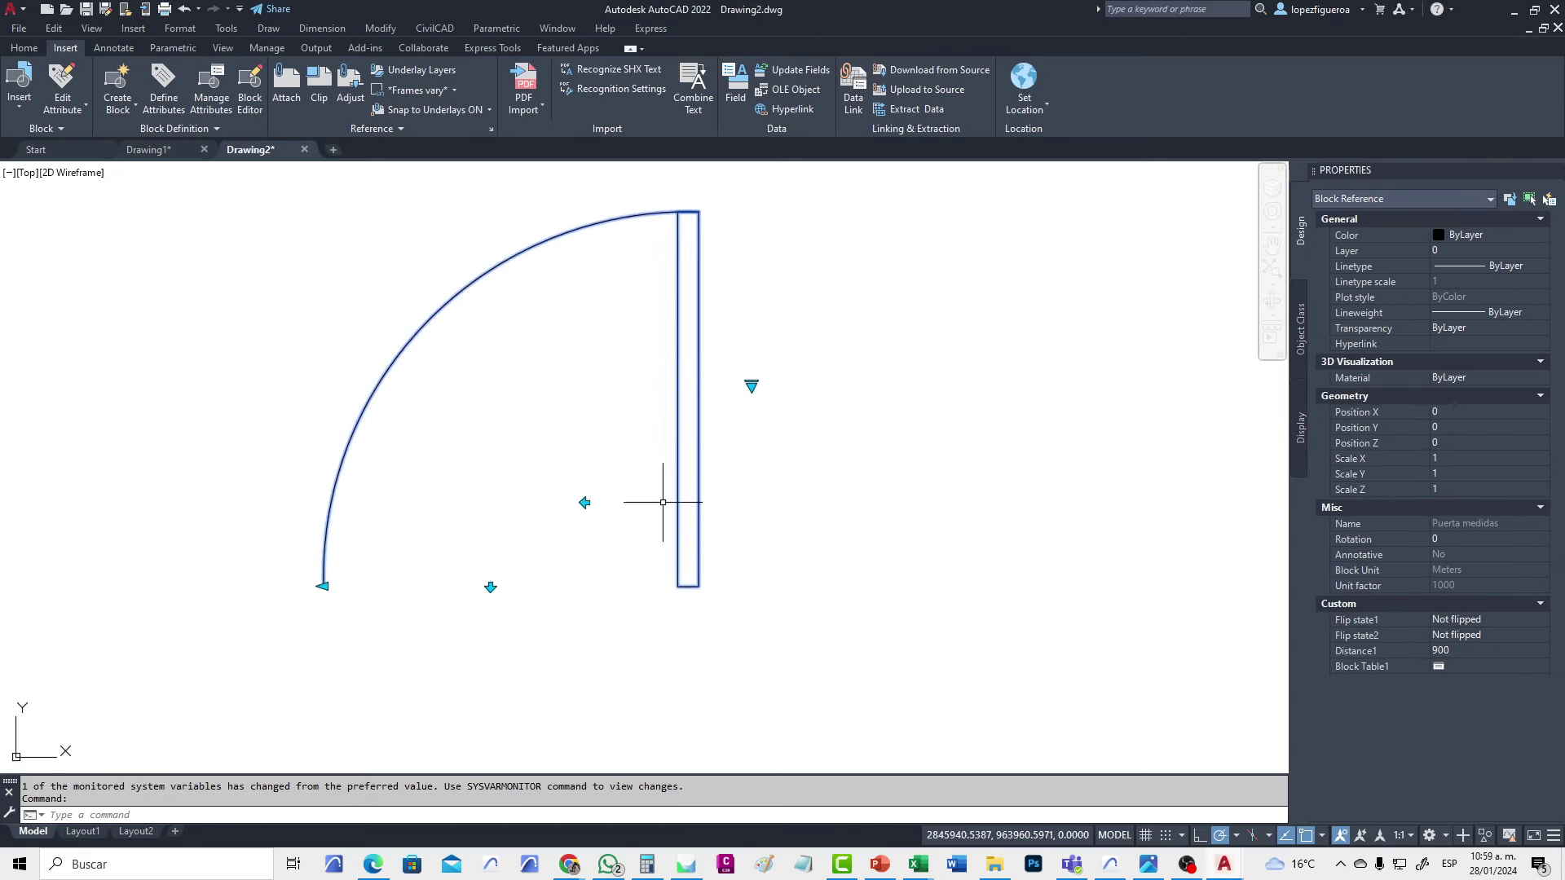
left_click(322, 585)
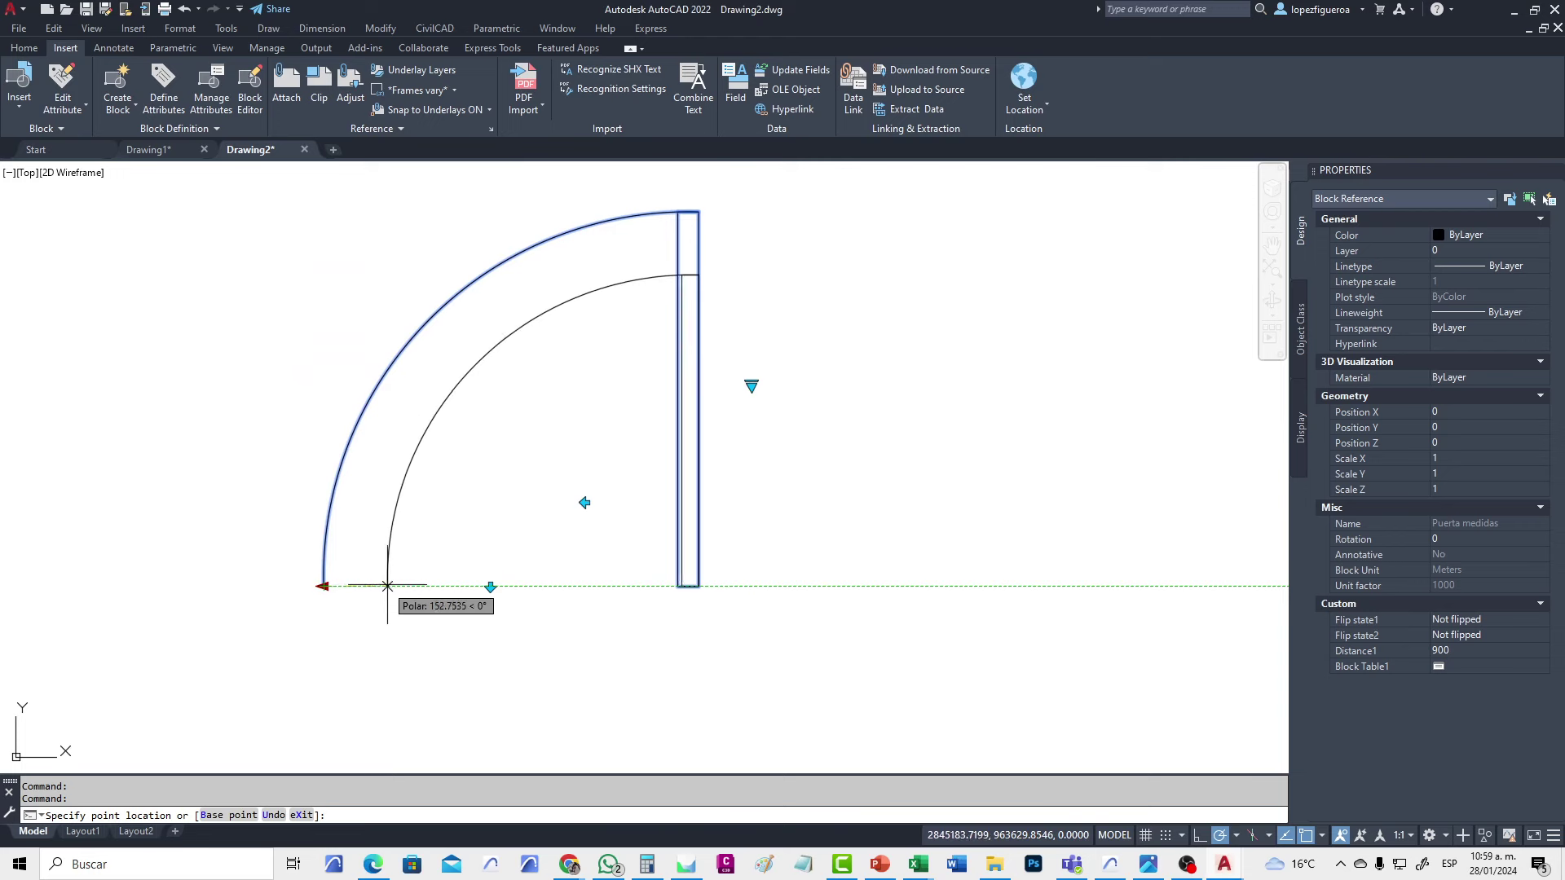
key("Escape")
Set the door width to 0.8 then 0.7 via the lookup grip, and test the flip grips
left_click(752, 386)
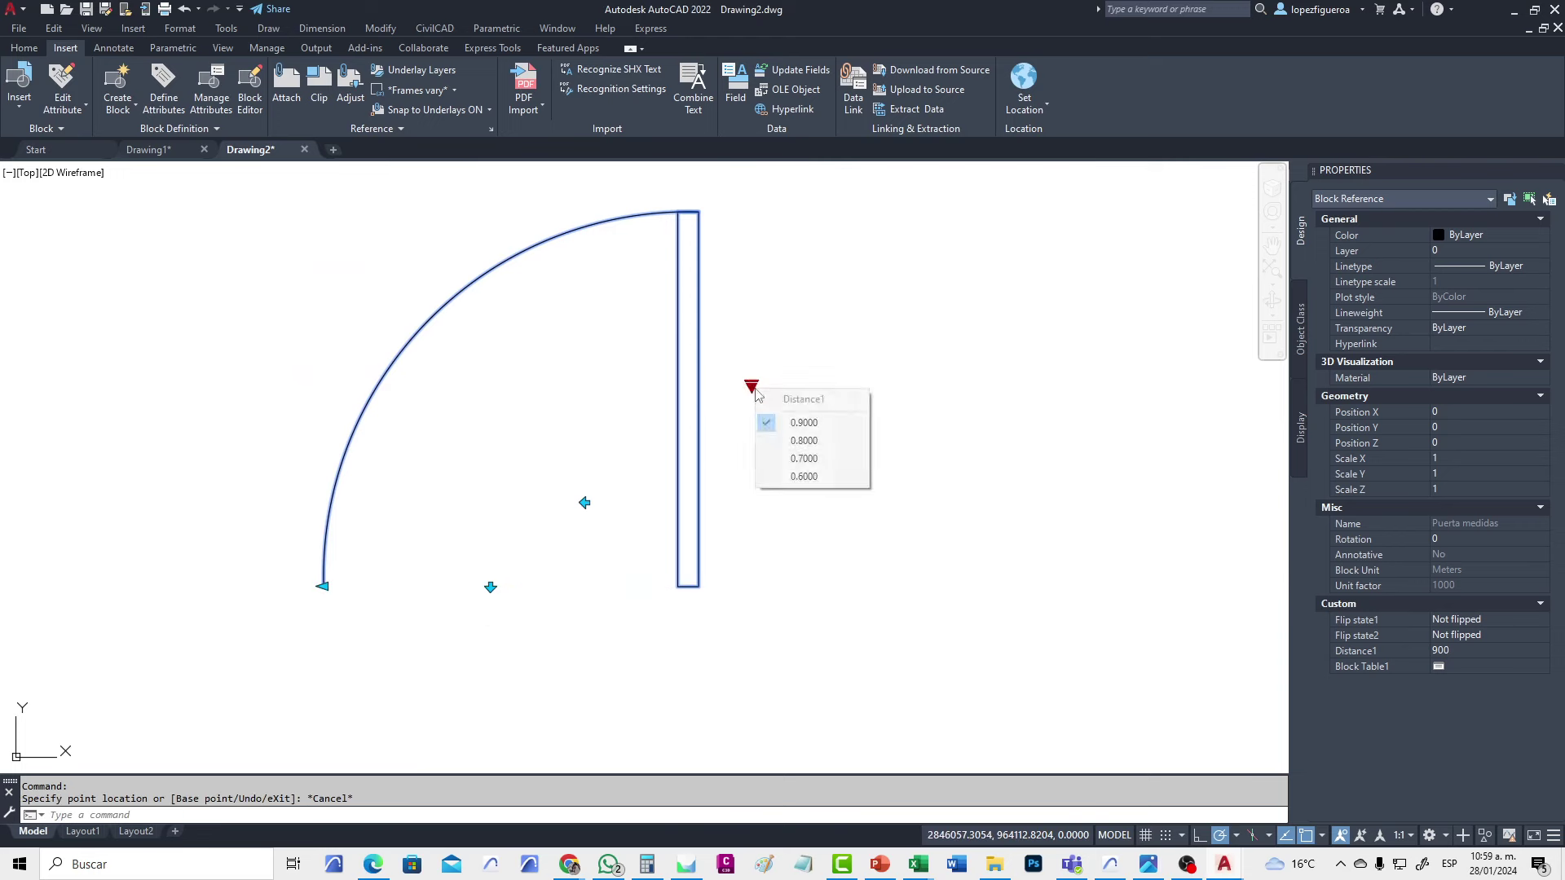
left_click(795, 441)
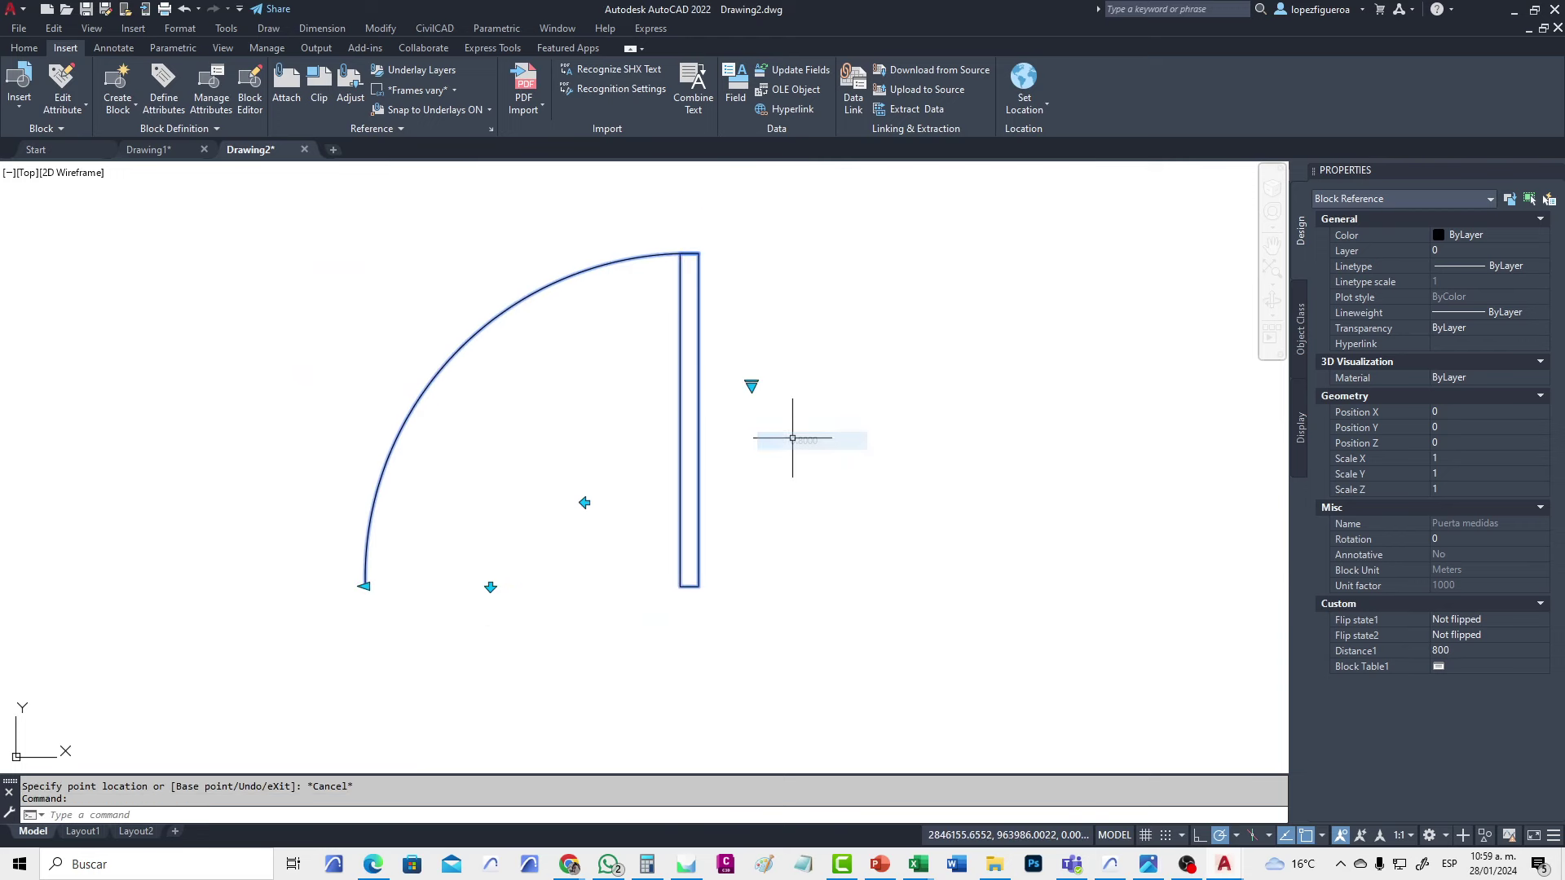
left_click(751, 384)
left_click(795, 455)
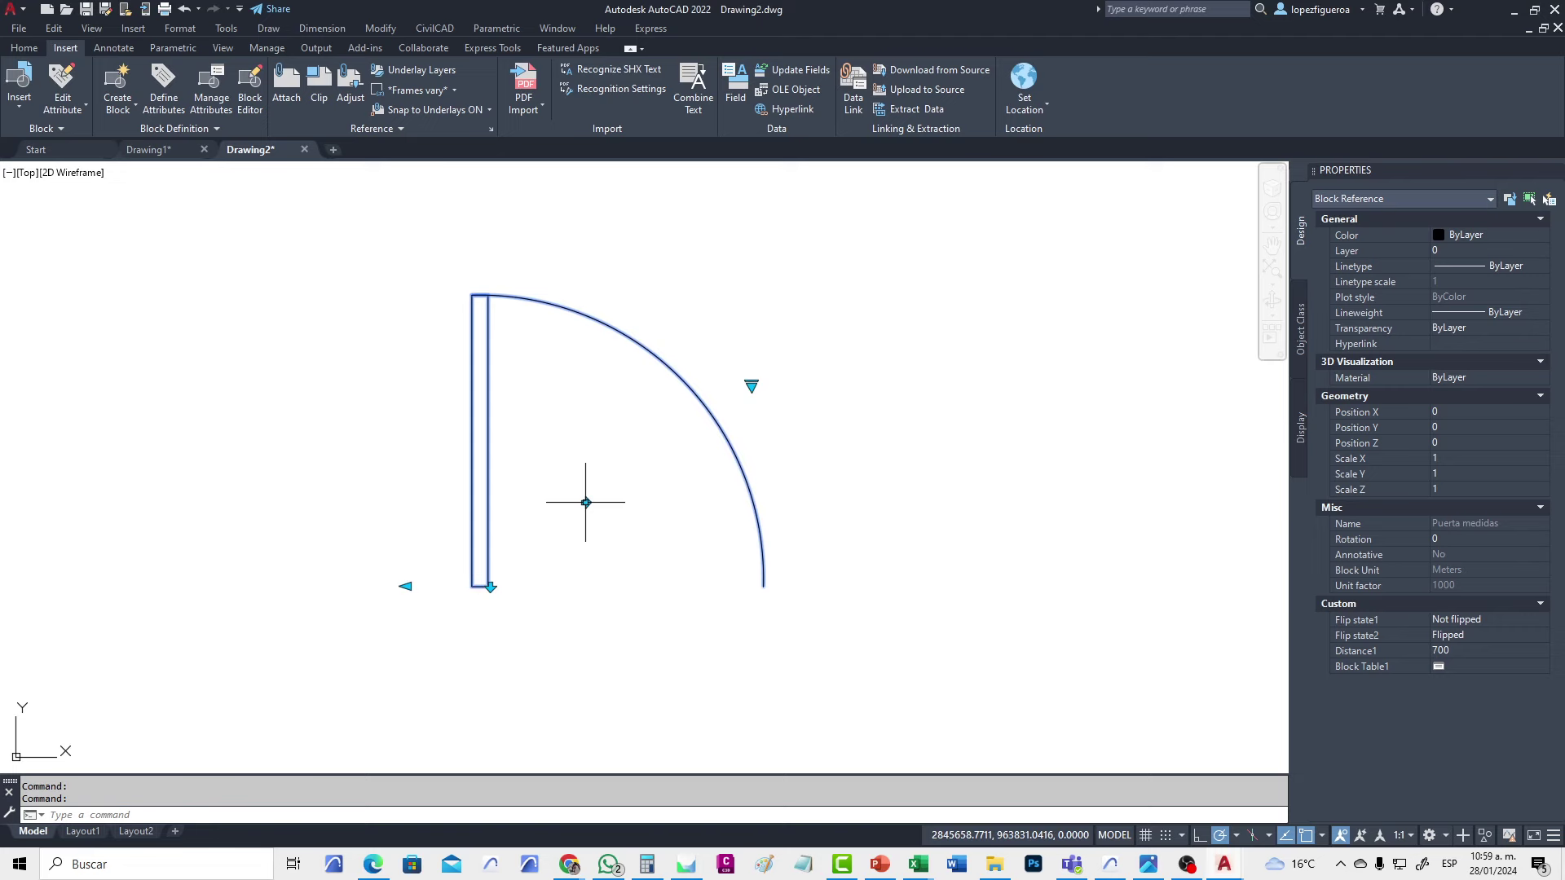
left_click(585, 502)
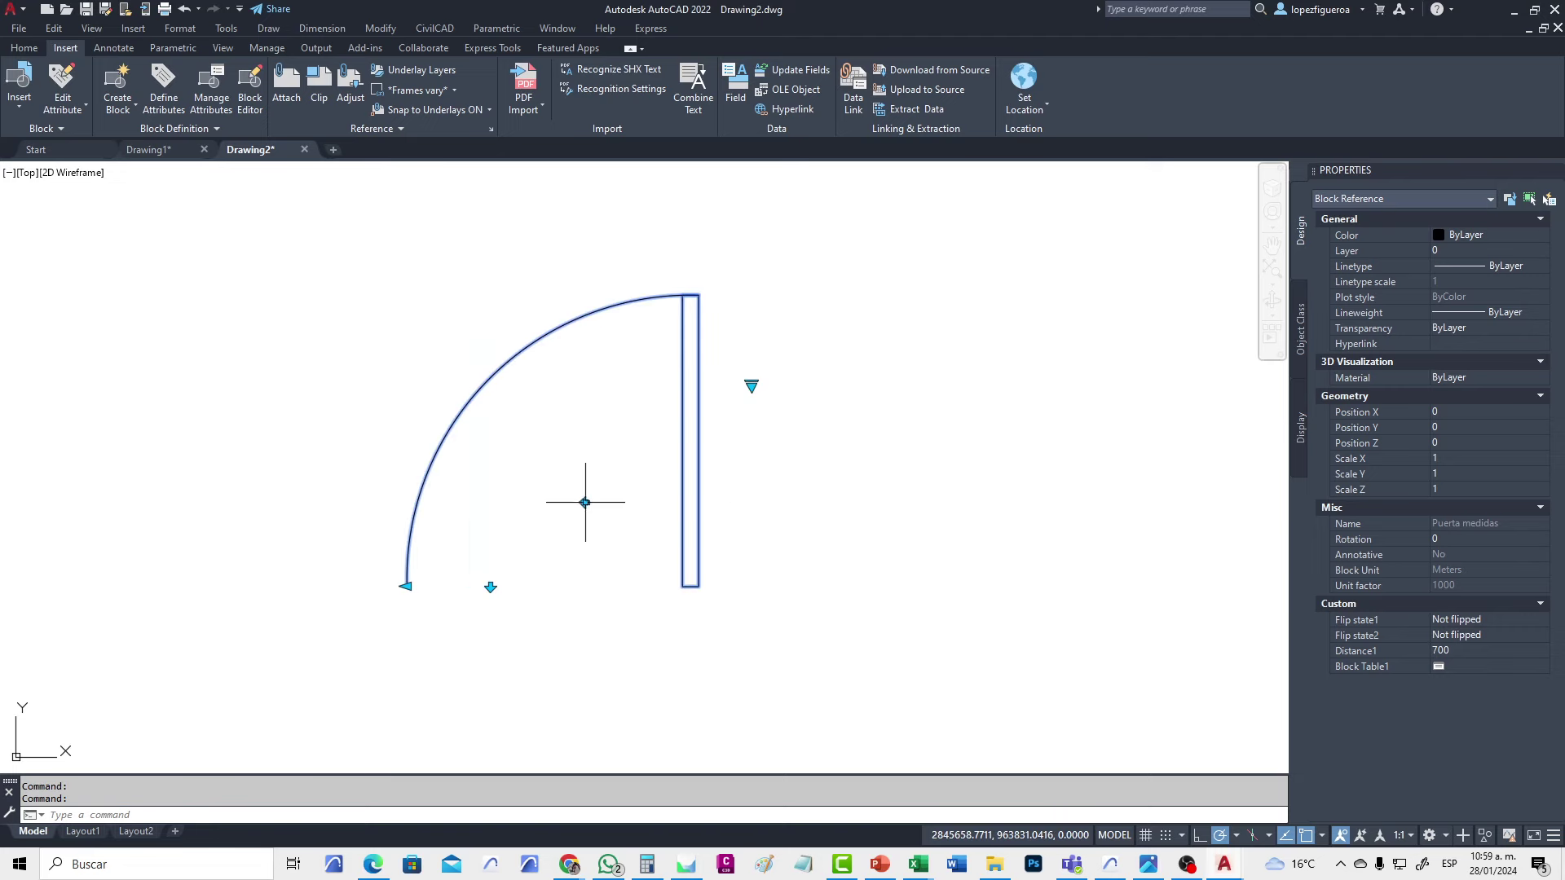
left_click(490, 586)
left_click(490, 586)
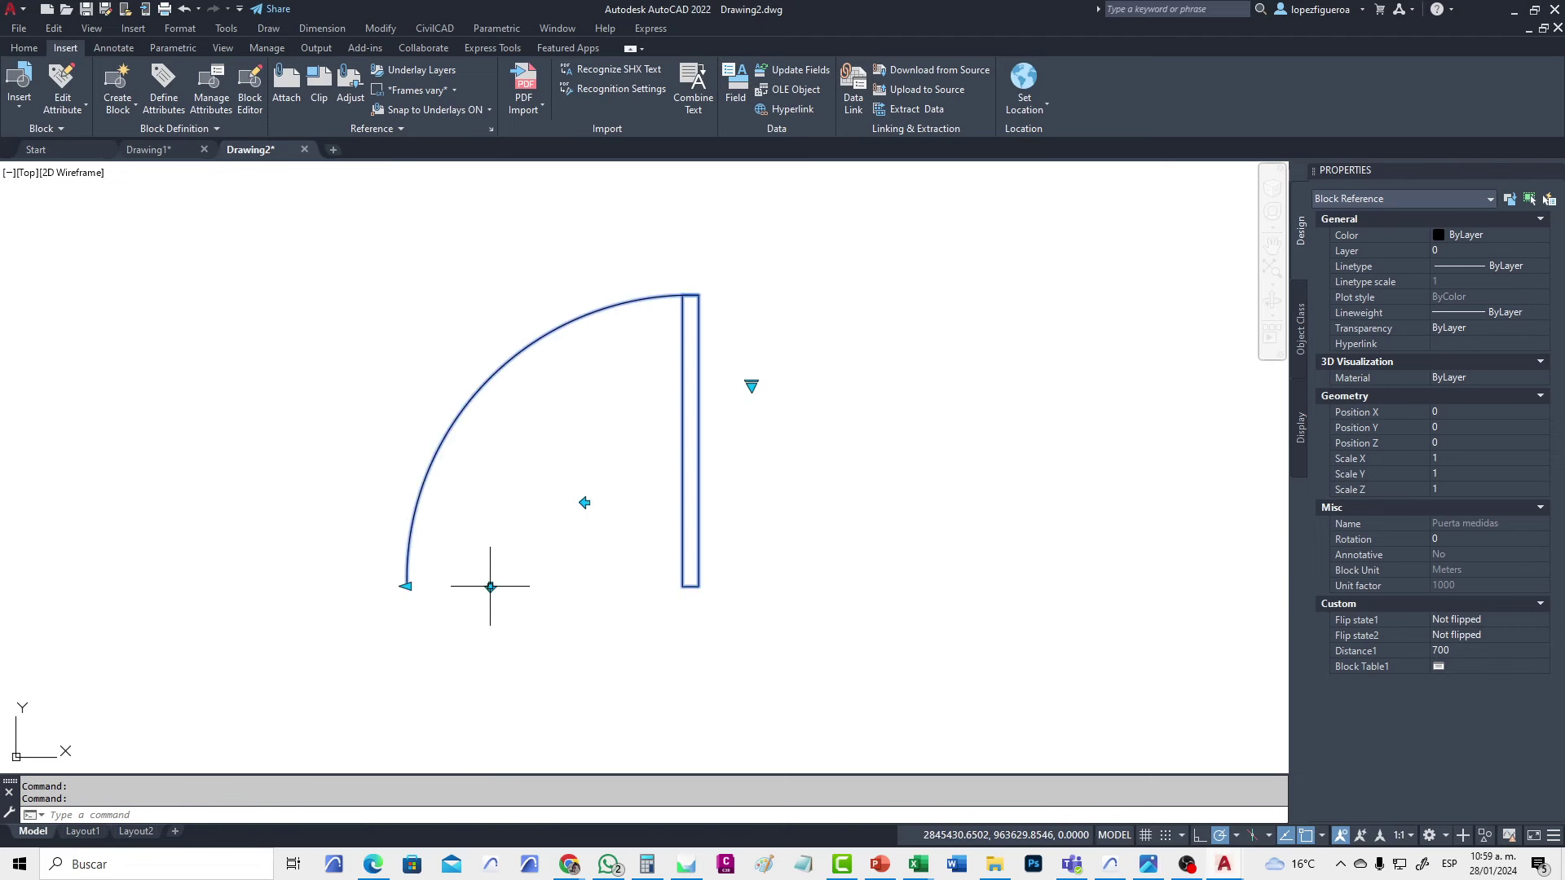
Deselect and reselect the door block to inspect its properties
mouse_move(785, 478)
middle_mouse_down()
mouse_move(721, 485)
mouse_move(741, 473)
middle_mouse_up()
key("Escape")
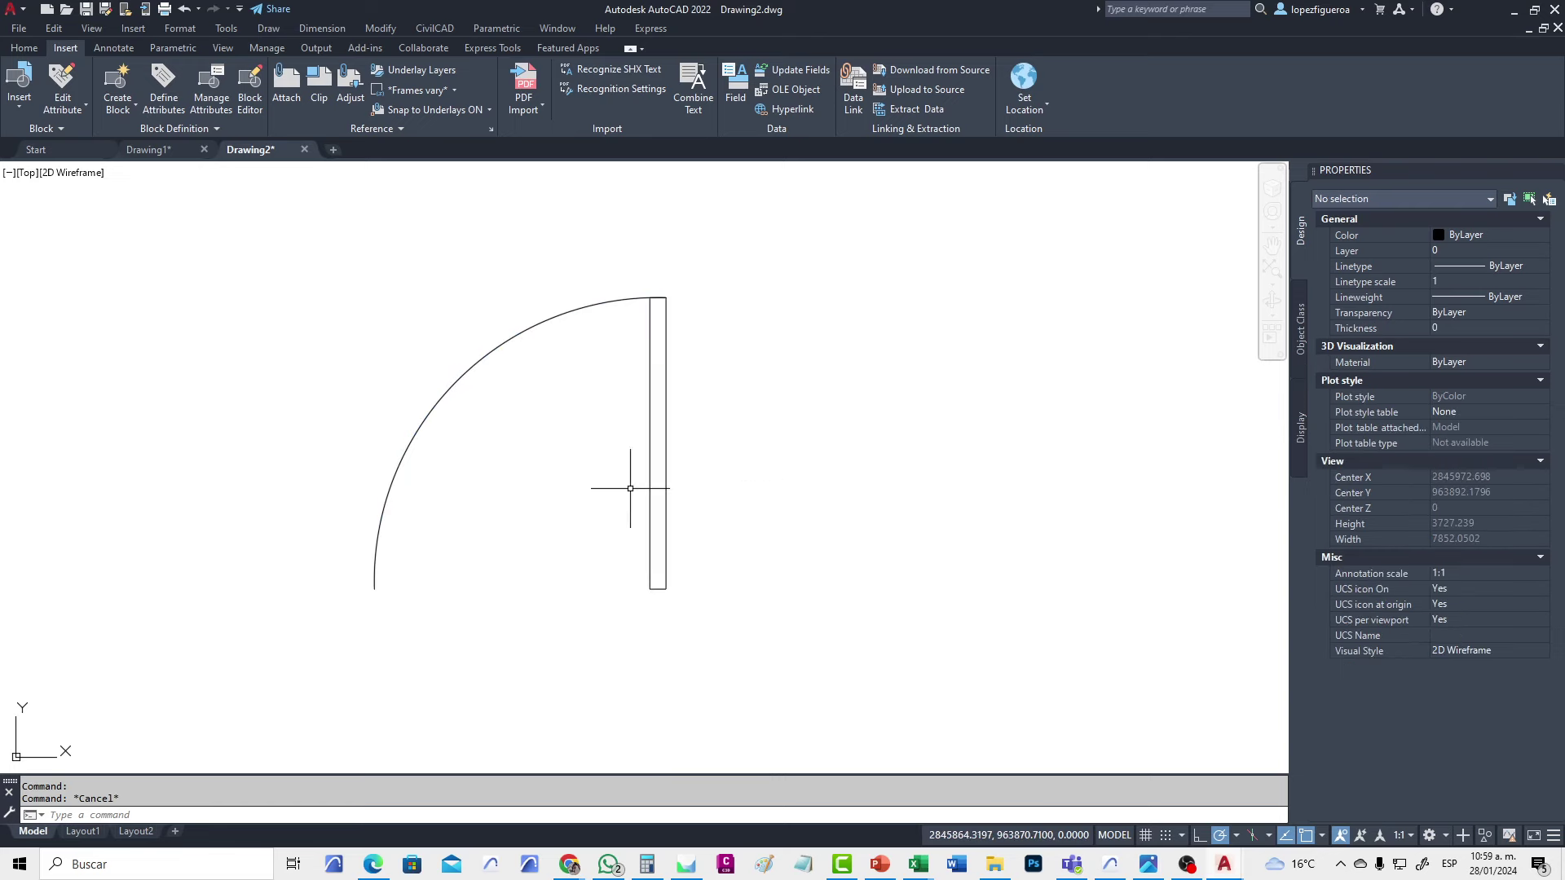
left_click(662, 489)
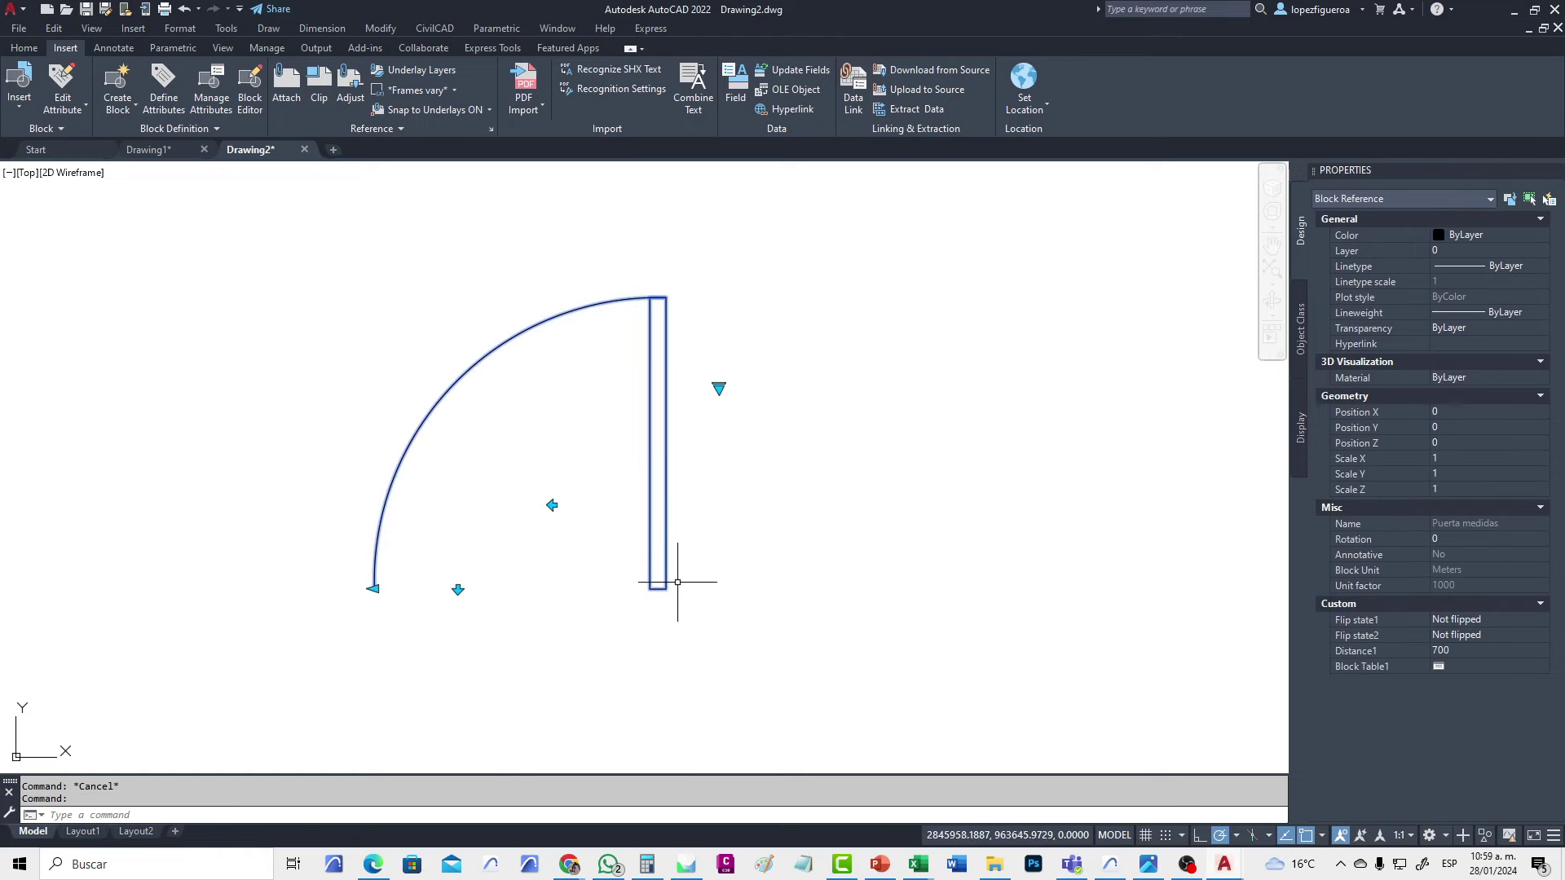
scroll(697, 587, "up", 2)
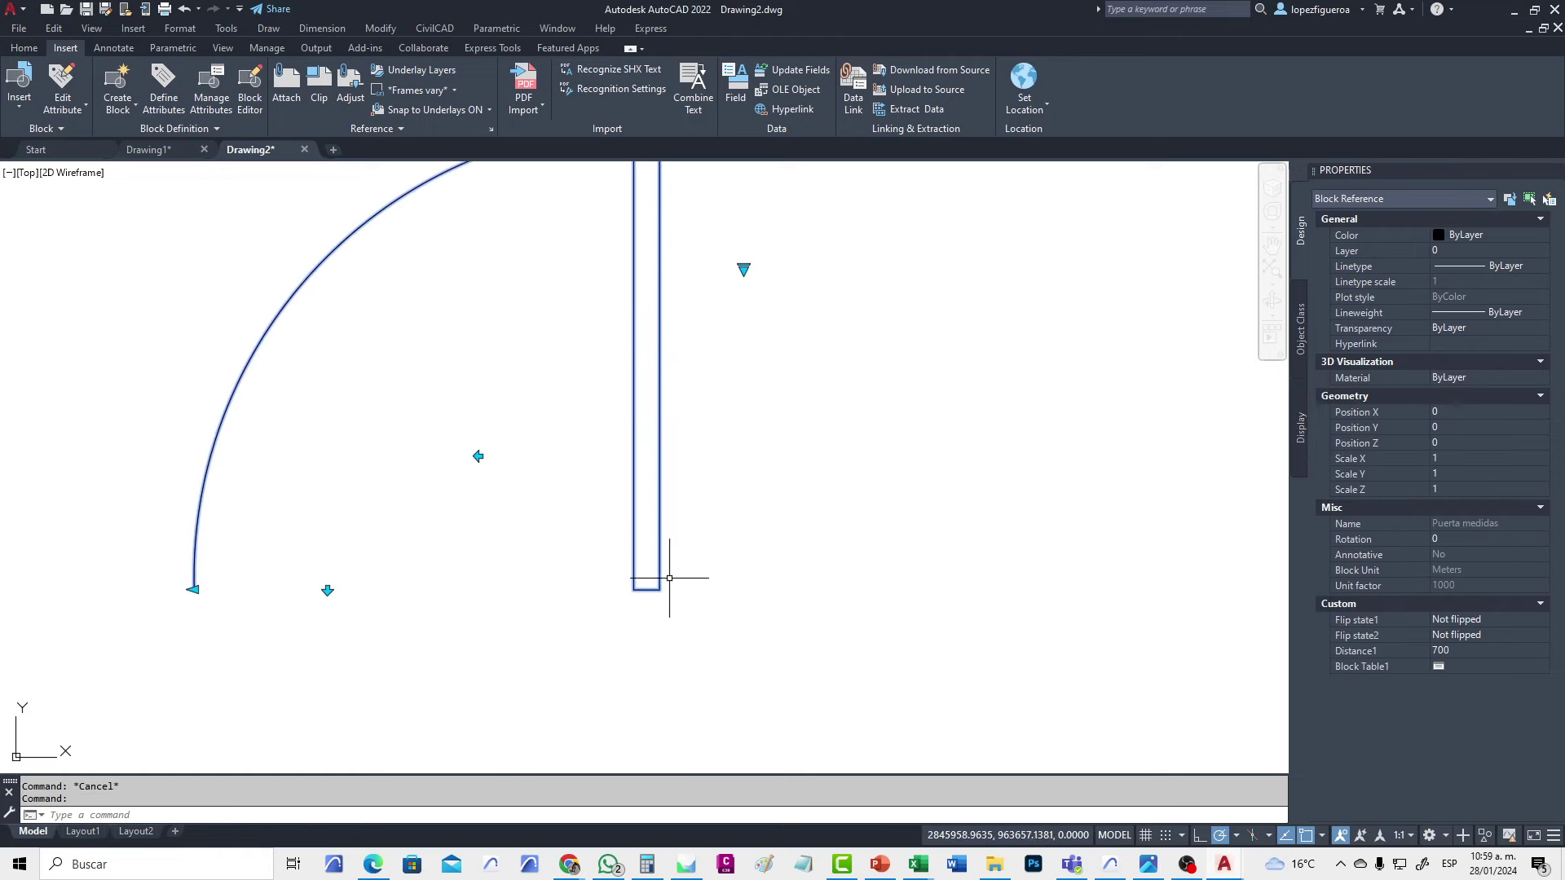
scroll(668, 575, "down", 3)
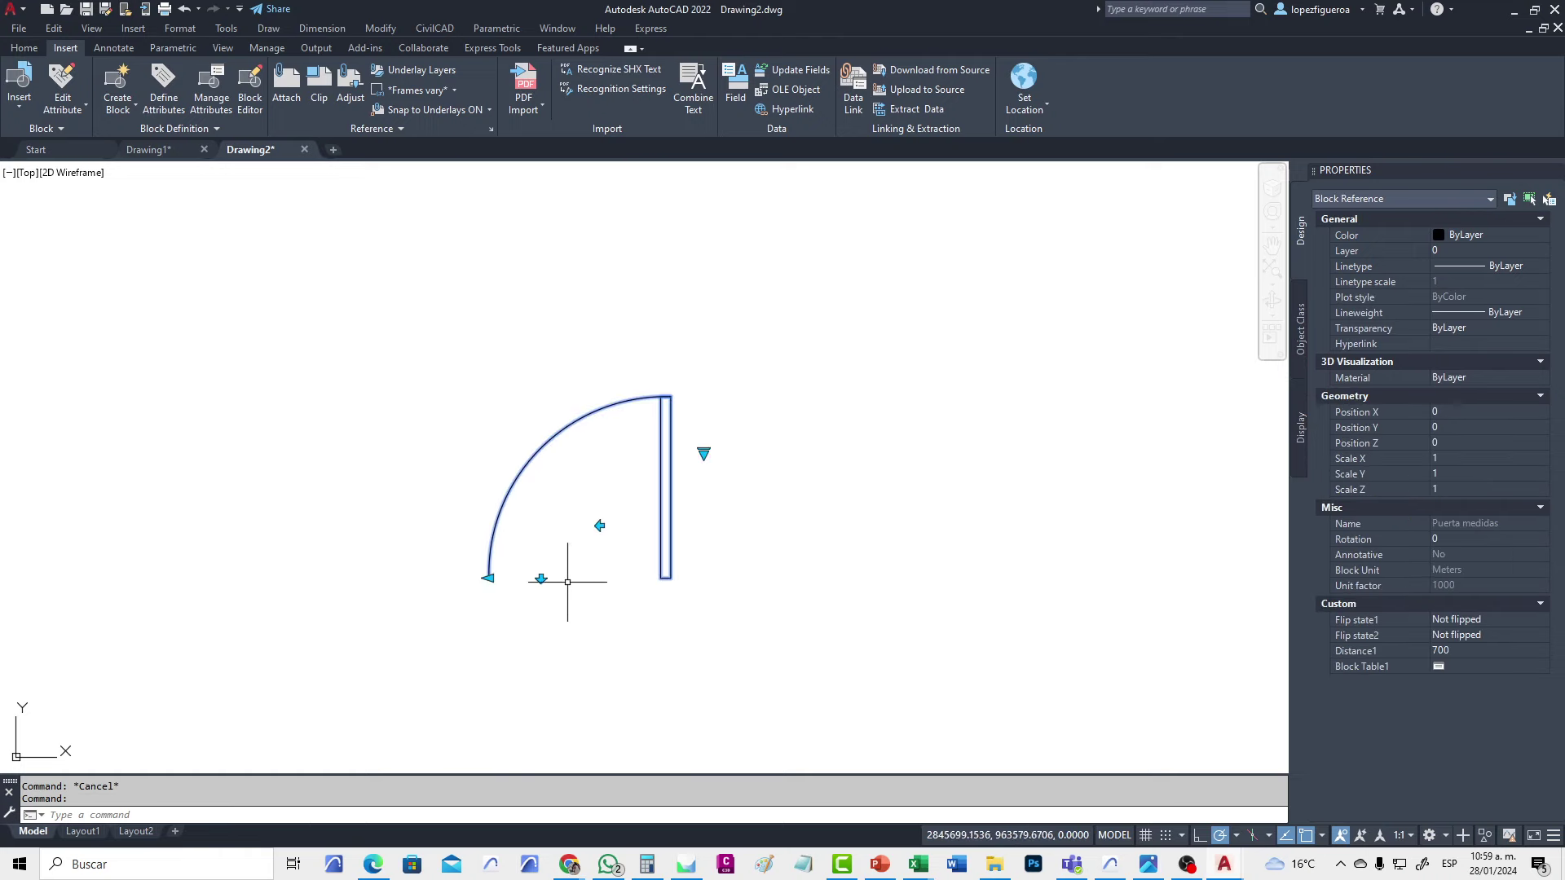
In the Block Editor, add a base point at the door's lower-right corner, then save and close
right_click(619, 467)
left_click(692, 425)
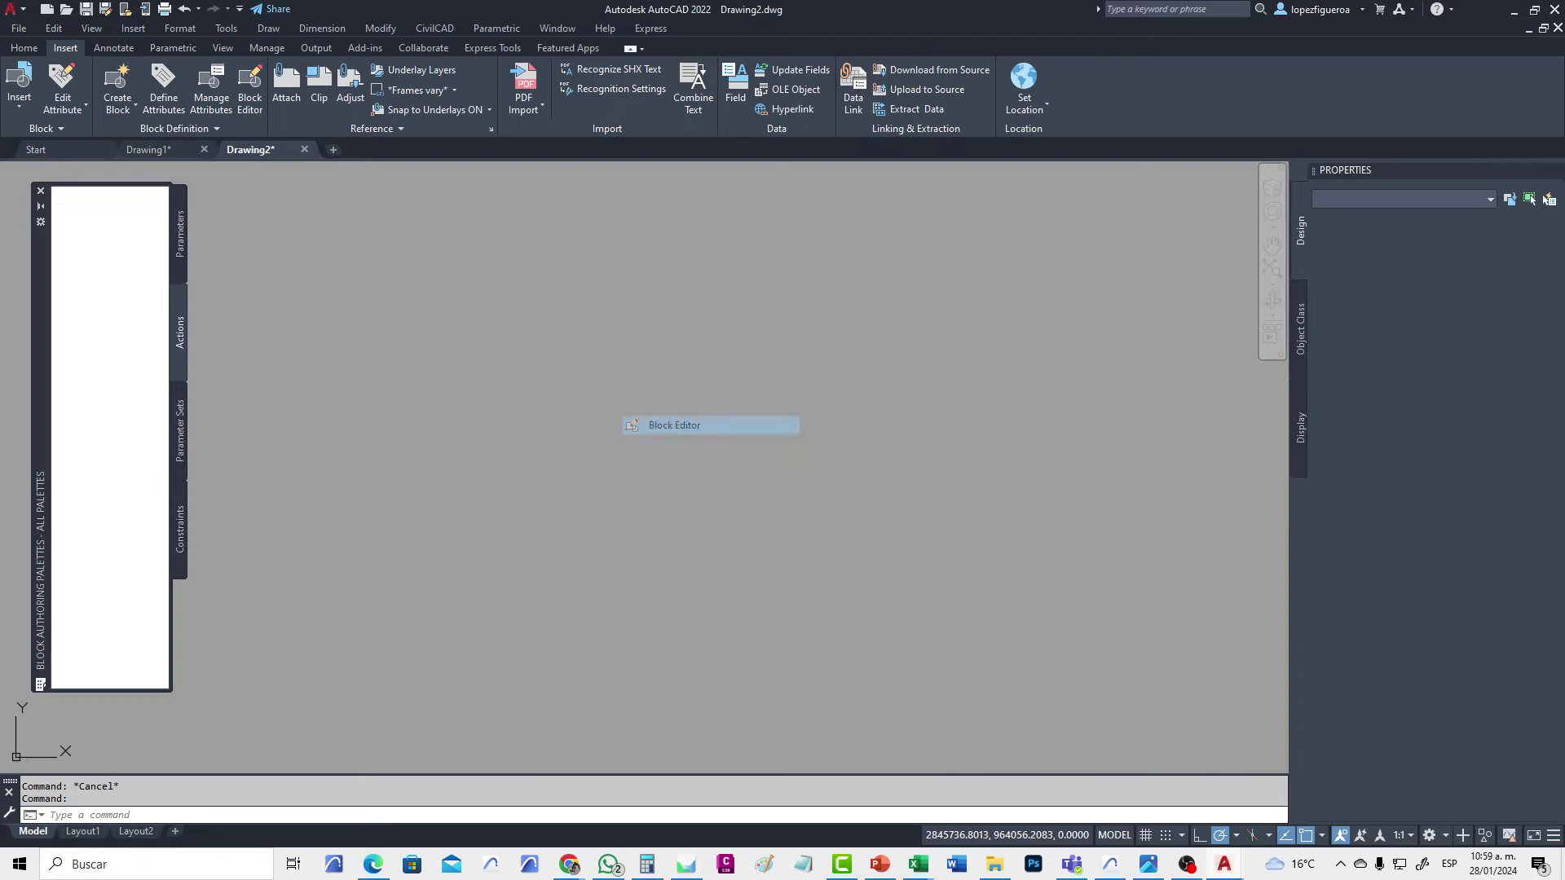
left_click(177, 244)
left_click(98, 512)
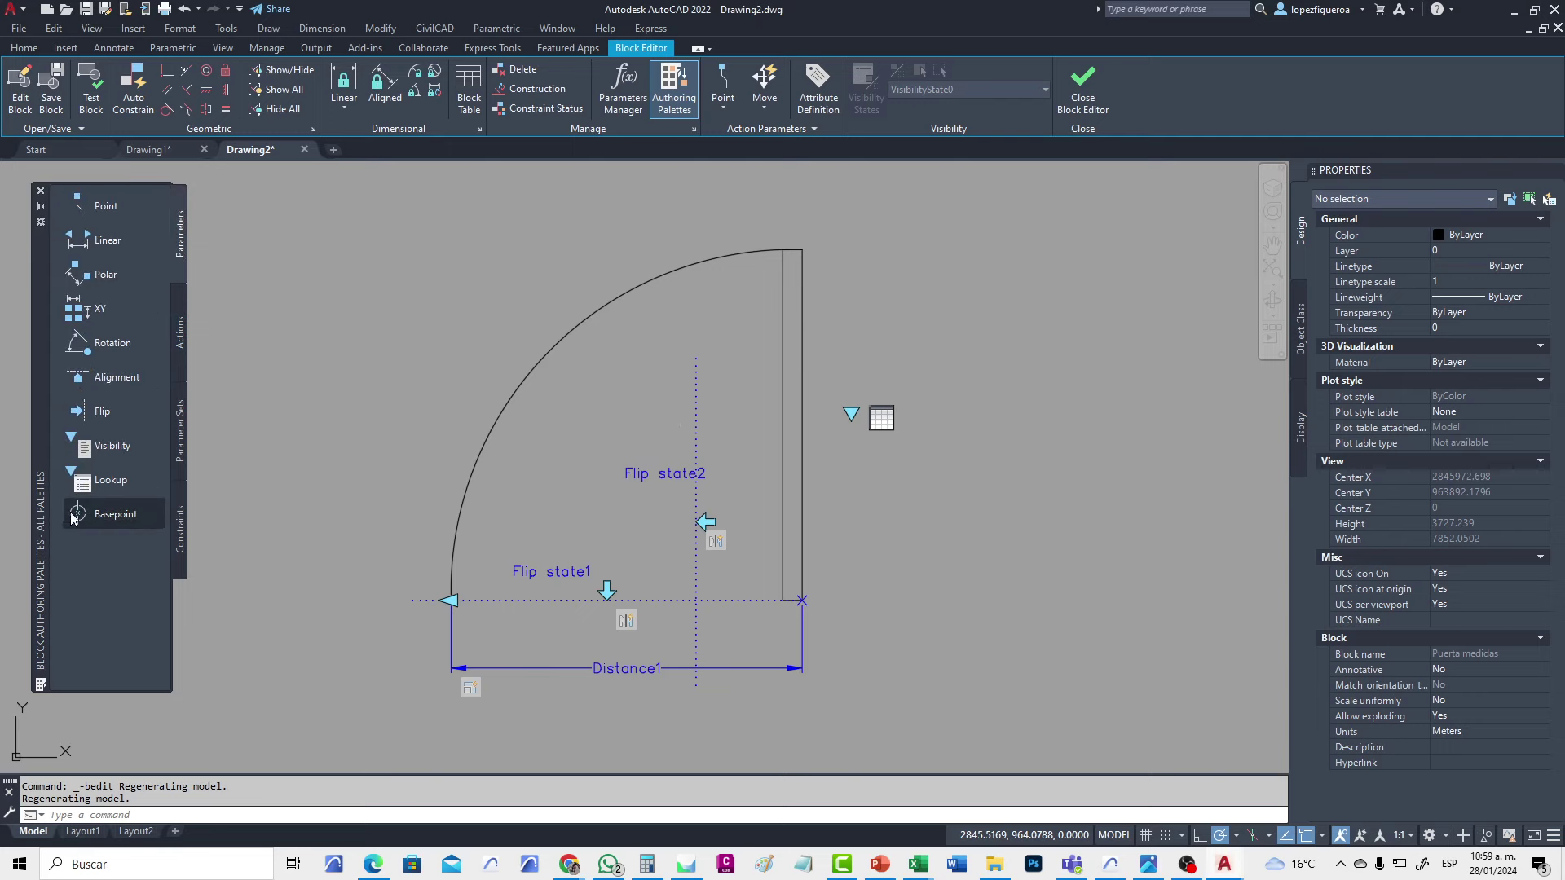
left_click(802, 601)
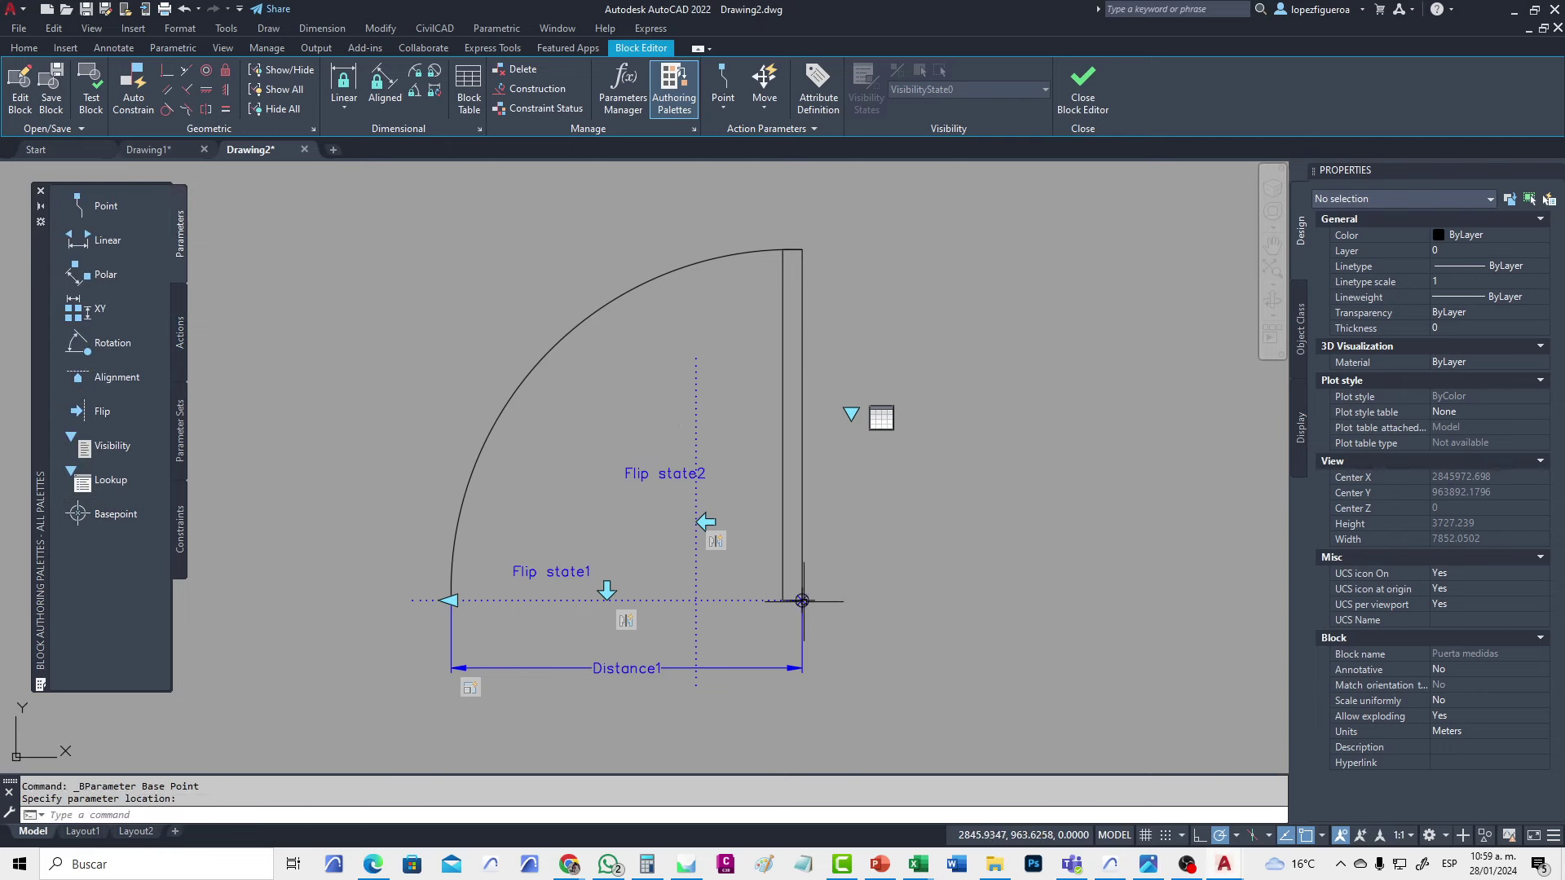
left_click(82, 522)
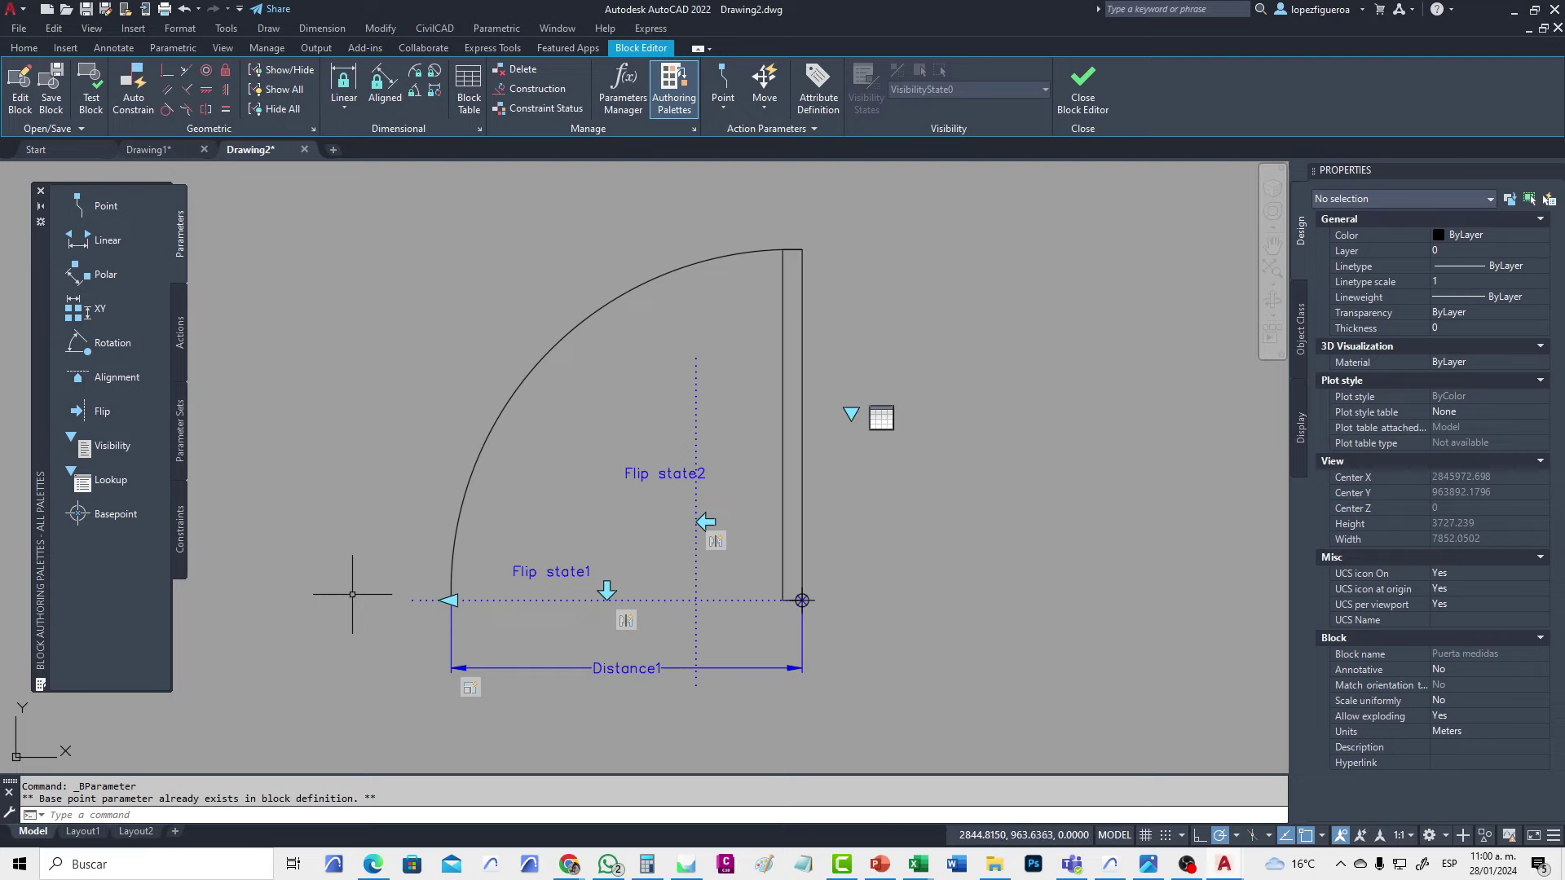
left_click(1087, 93)
left_click(736, 408)
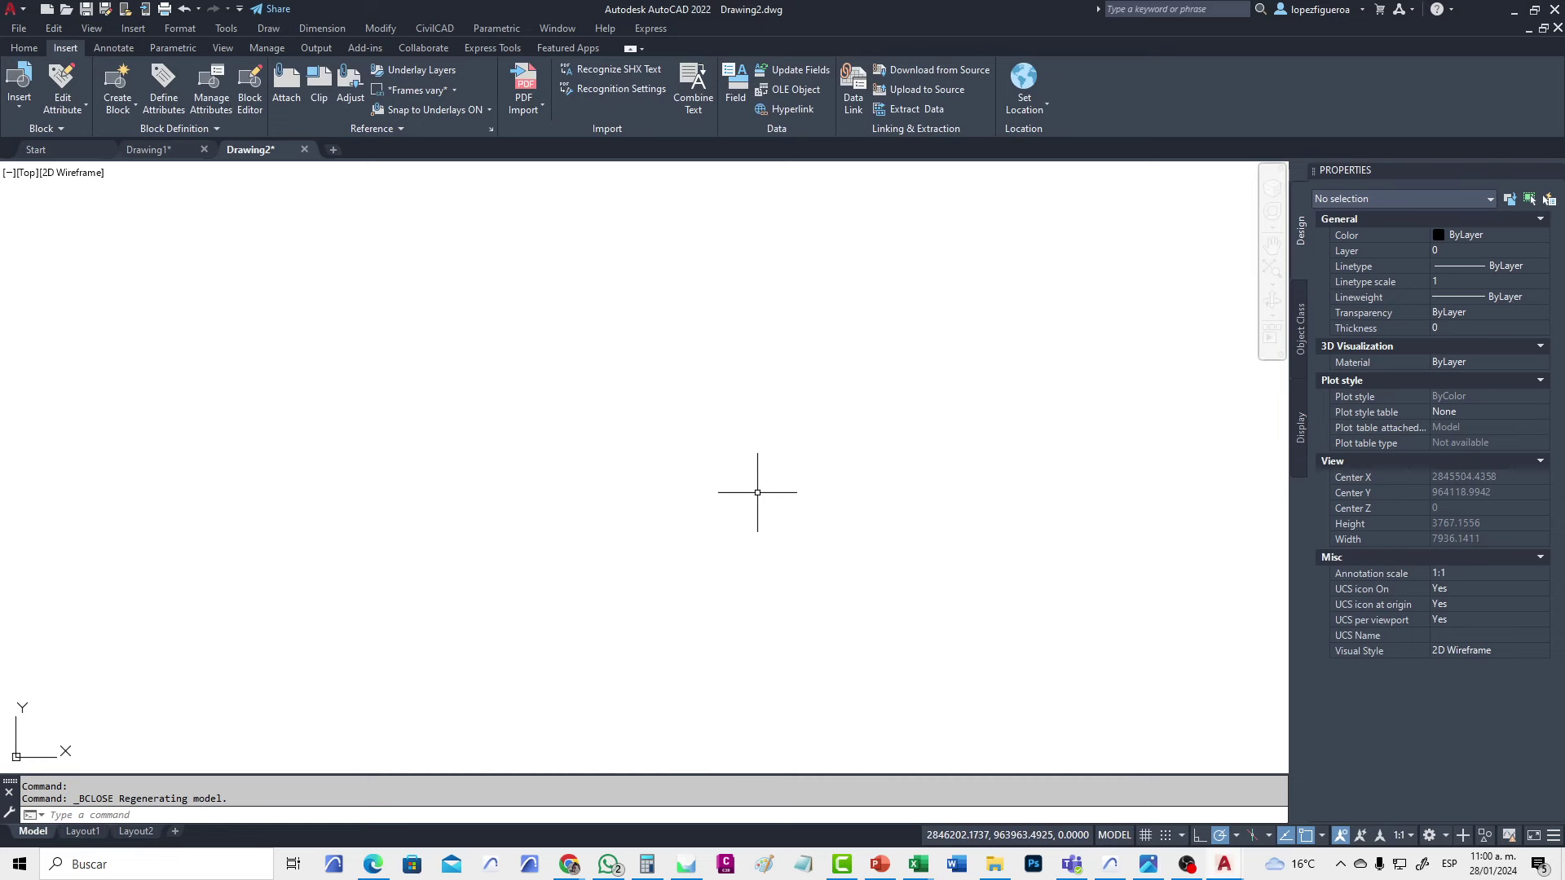
Zoom to extents and move the door block up and left by its base-point grip
type("z")
key("Return")
key("Return")
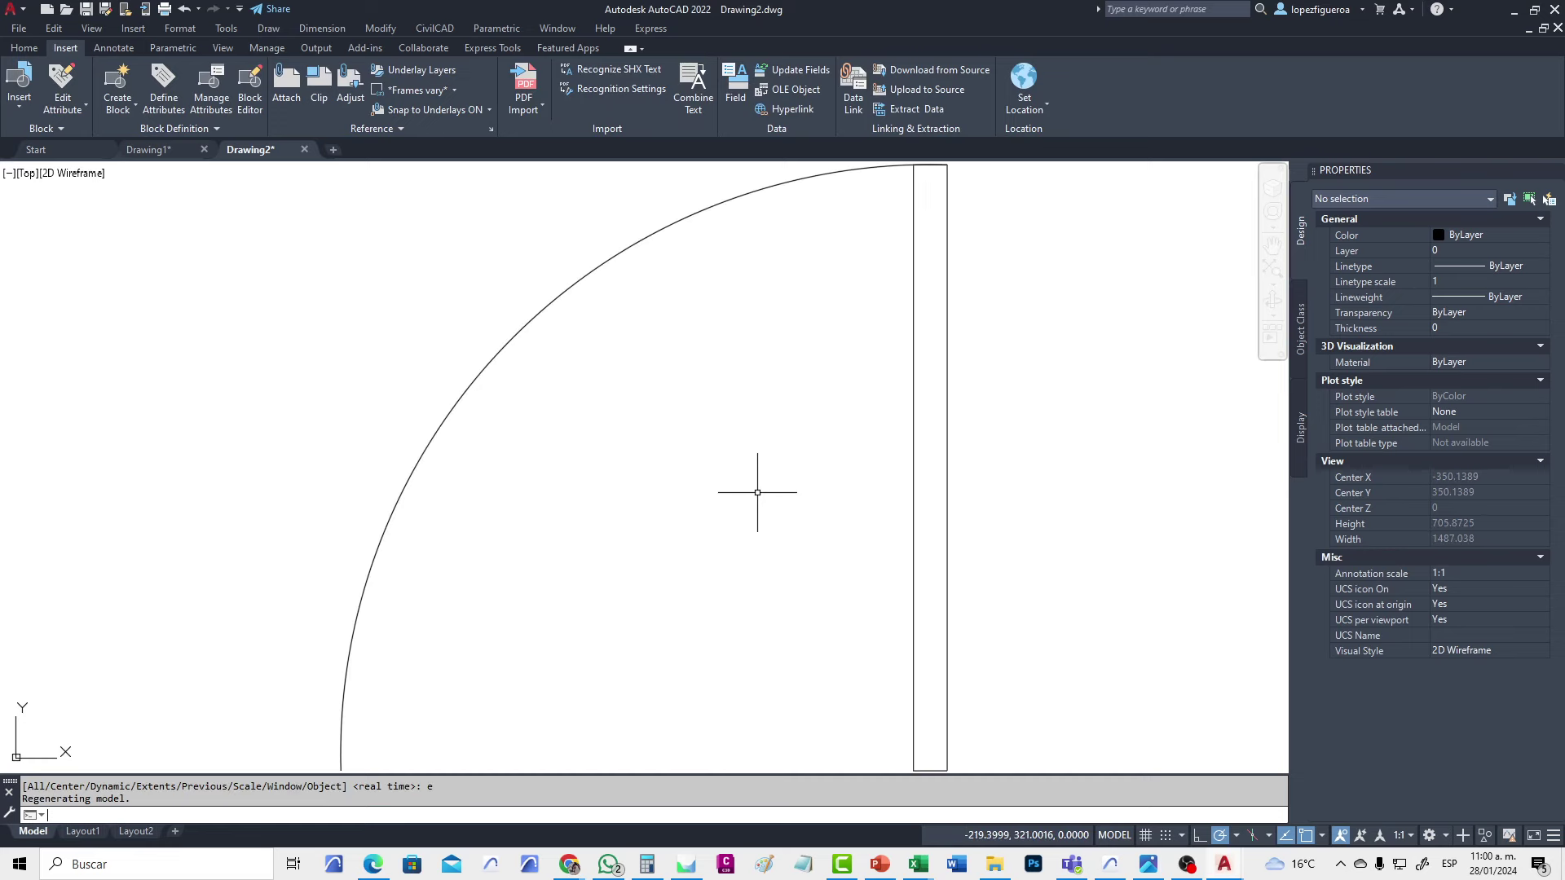
scroll(757, 492, "down", 4)
left_click(866, 560)
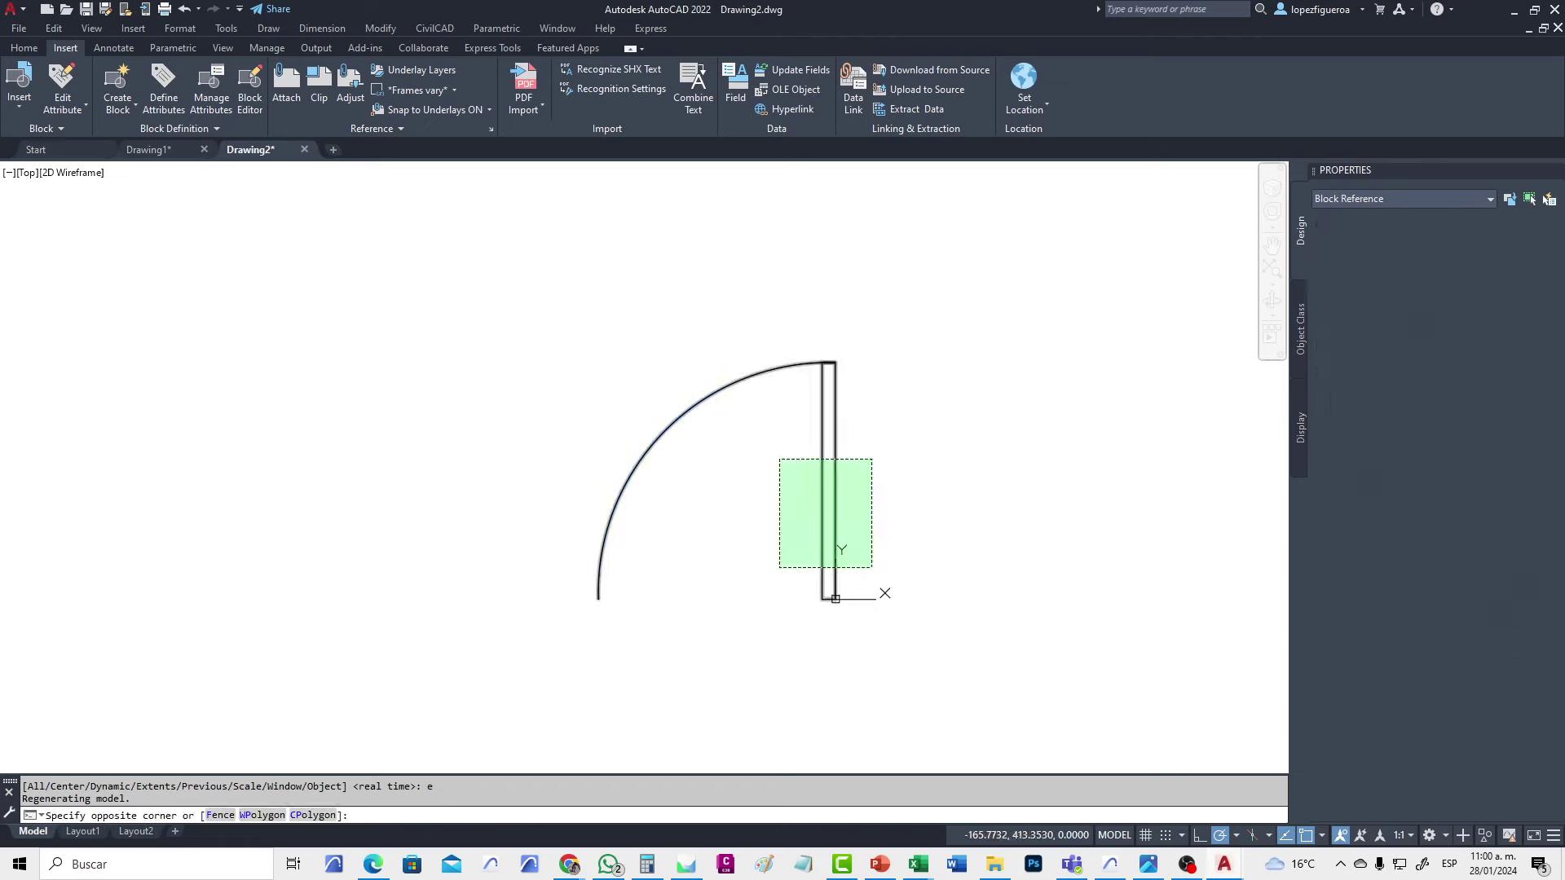
left_click(776, 366)
left_click(835, 599)
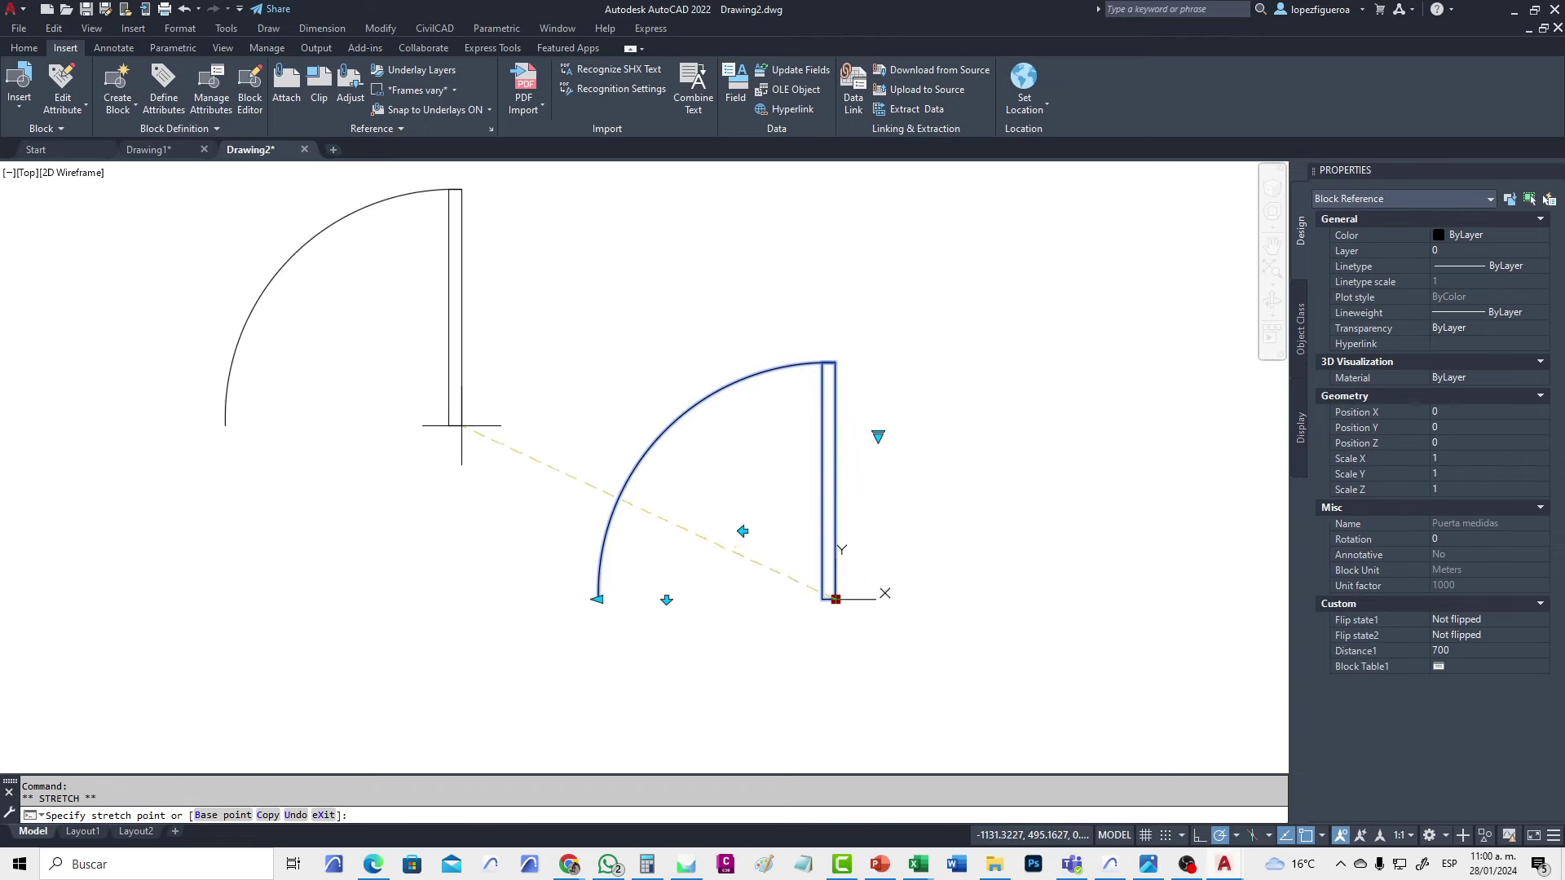
left_click(452, 431)
Reposition the door again by its corner grip to the new spot near X -534, Y 286
left_click(452, 431)
left_click(825, 448)
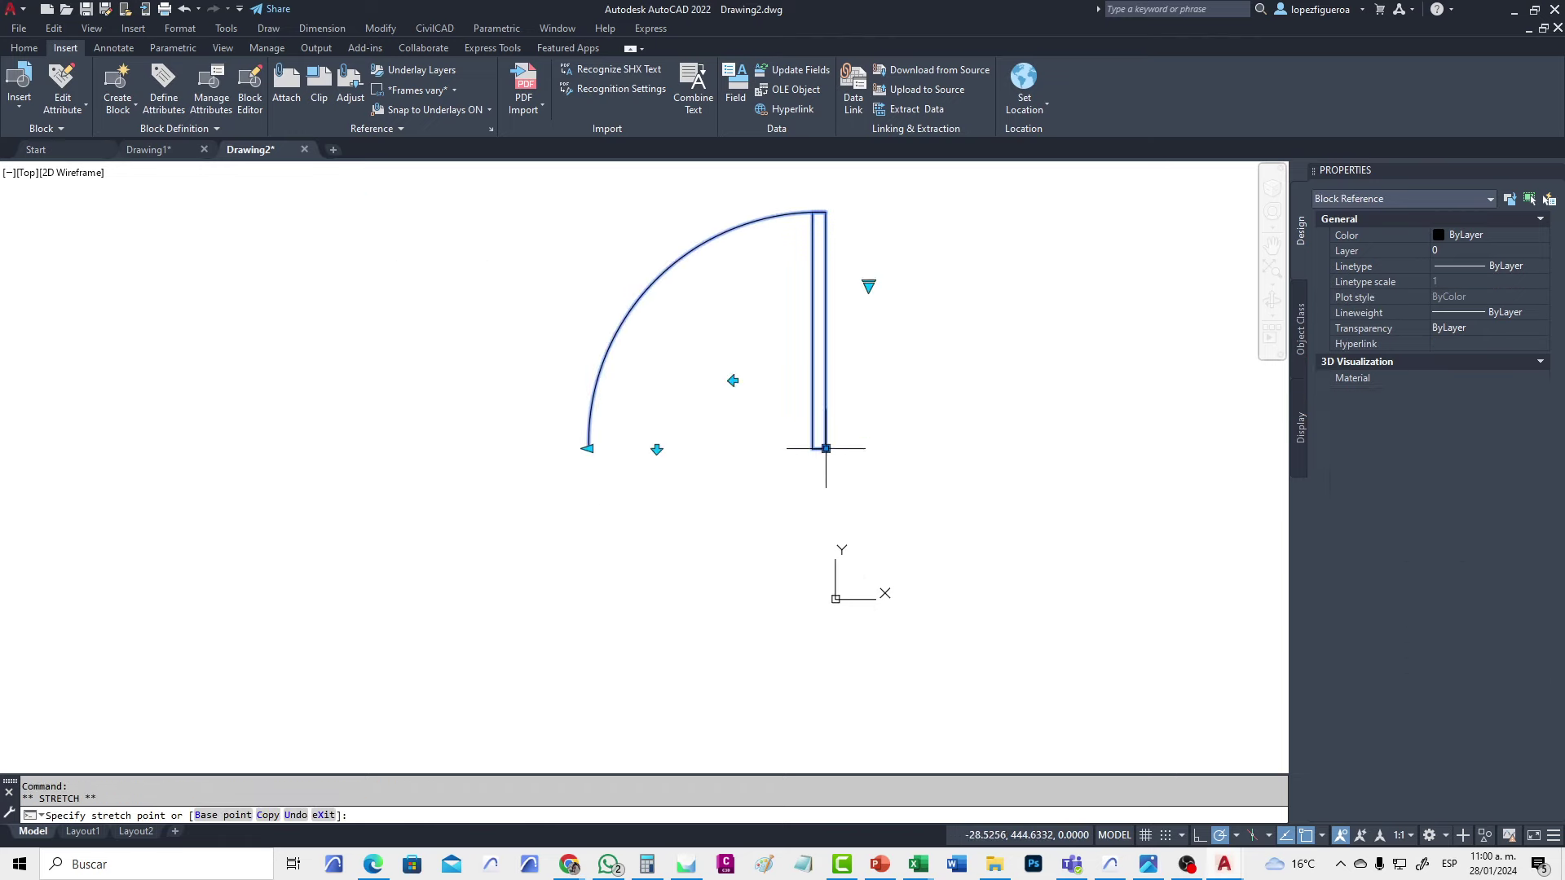
middle_click_drag(653, 540, 551, 601)
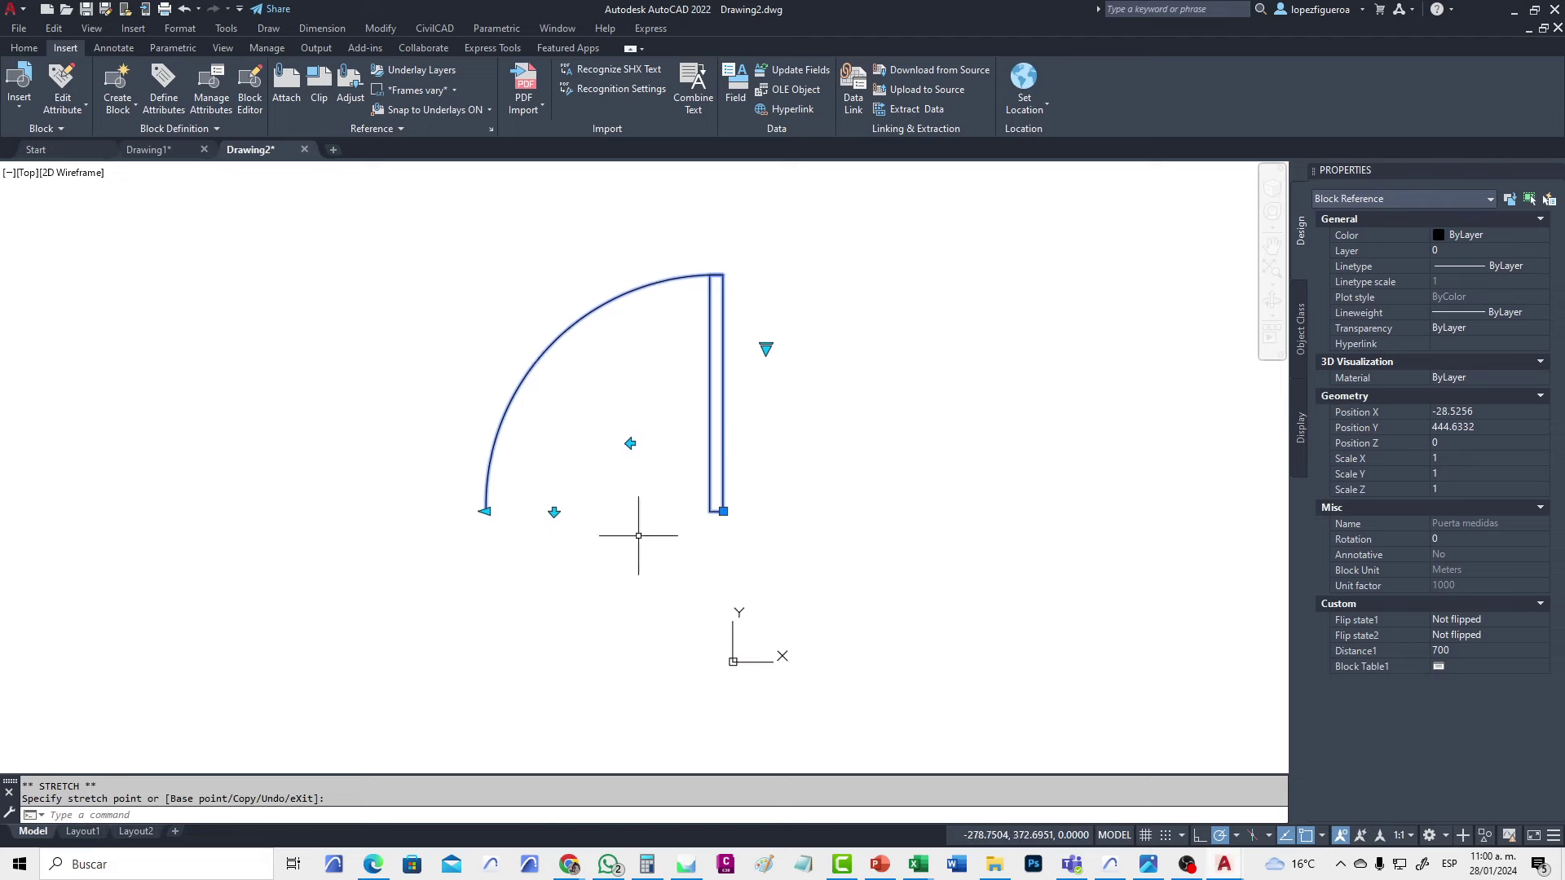
left_click(723, 511)
left_click(552, 562)
middle_click_drag(635, 551, 648, 546)
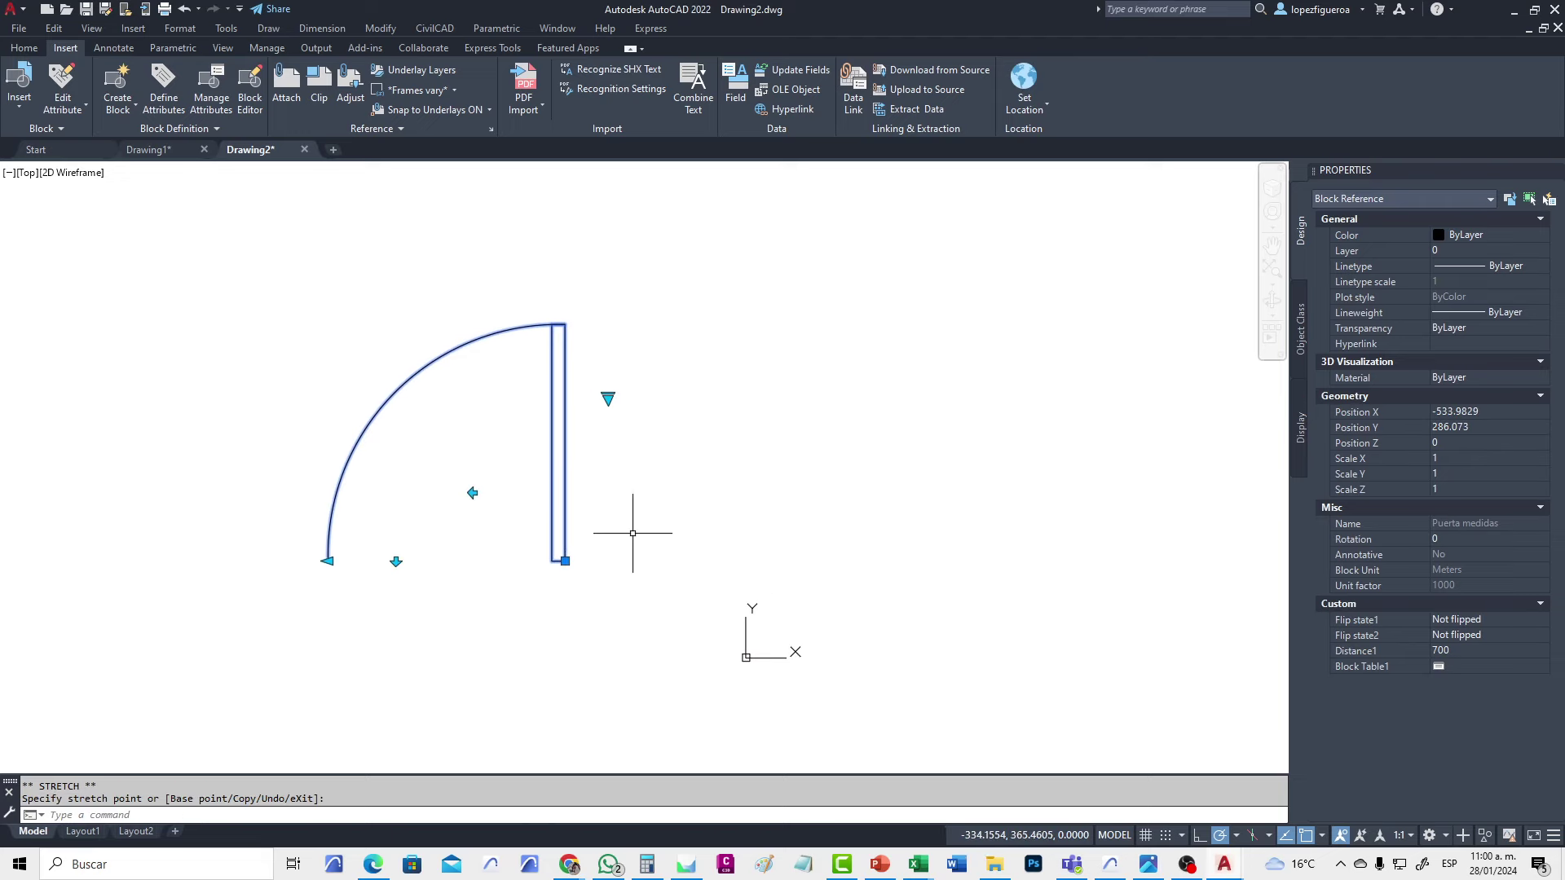
key("Escape")
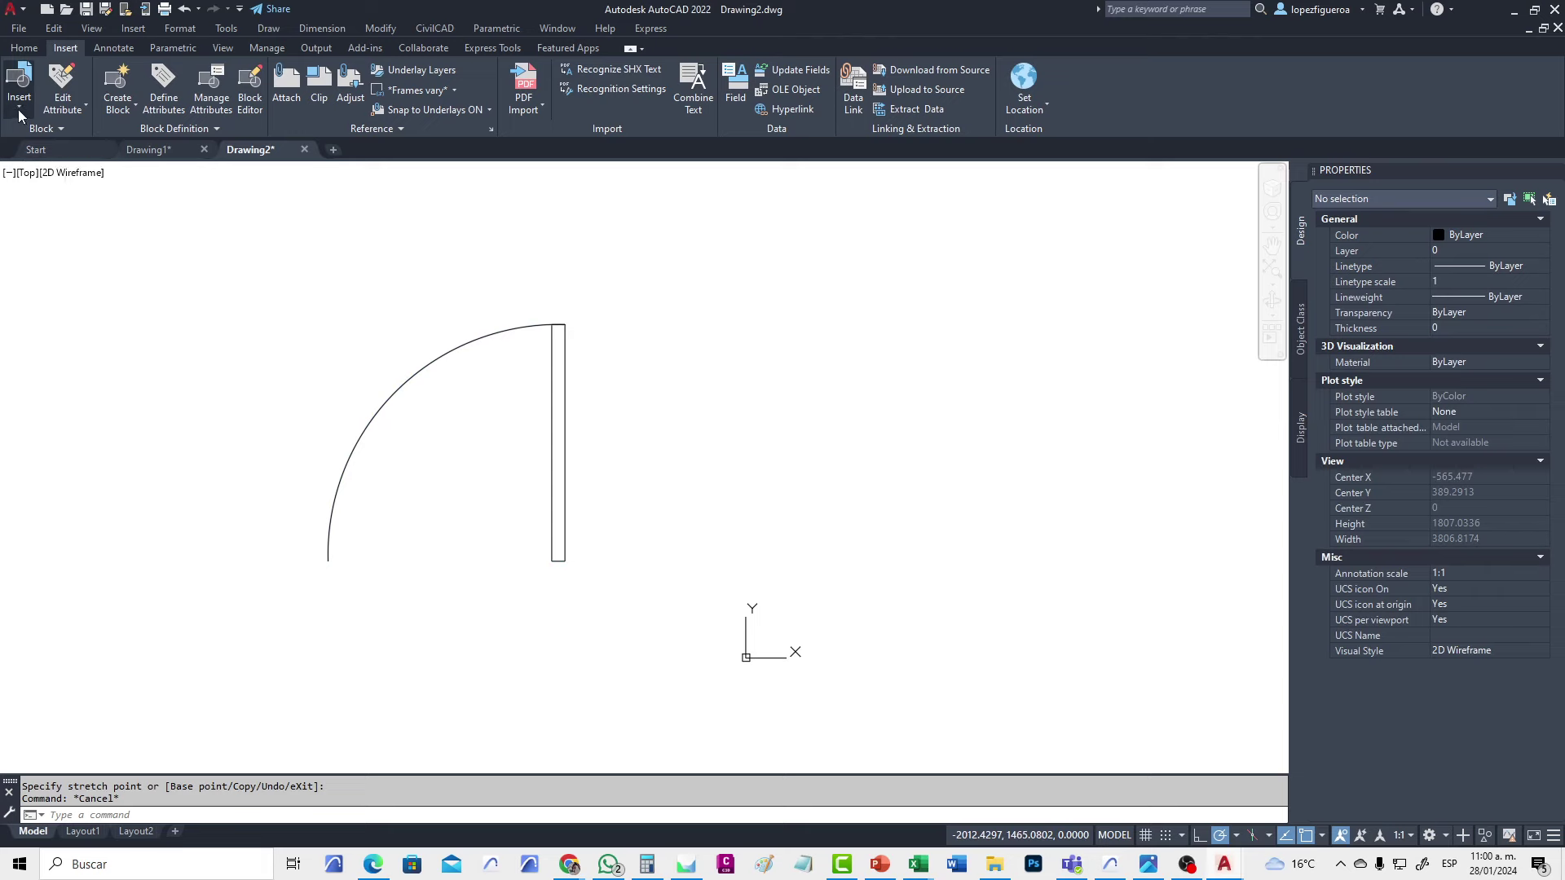
Insert a new Puerta medidas door block into empty space from the Insert gallery
left_click(19, 93)
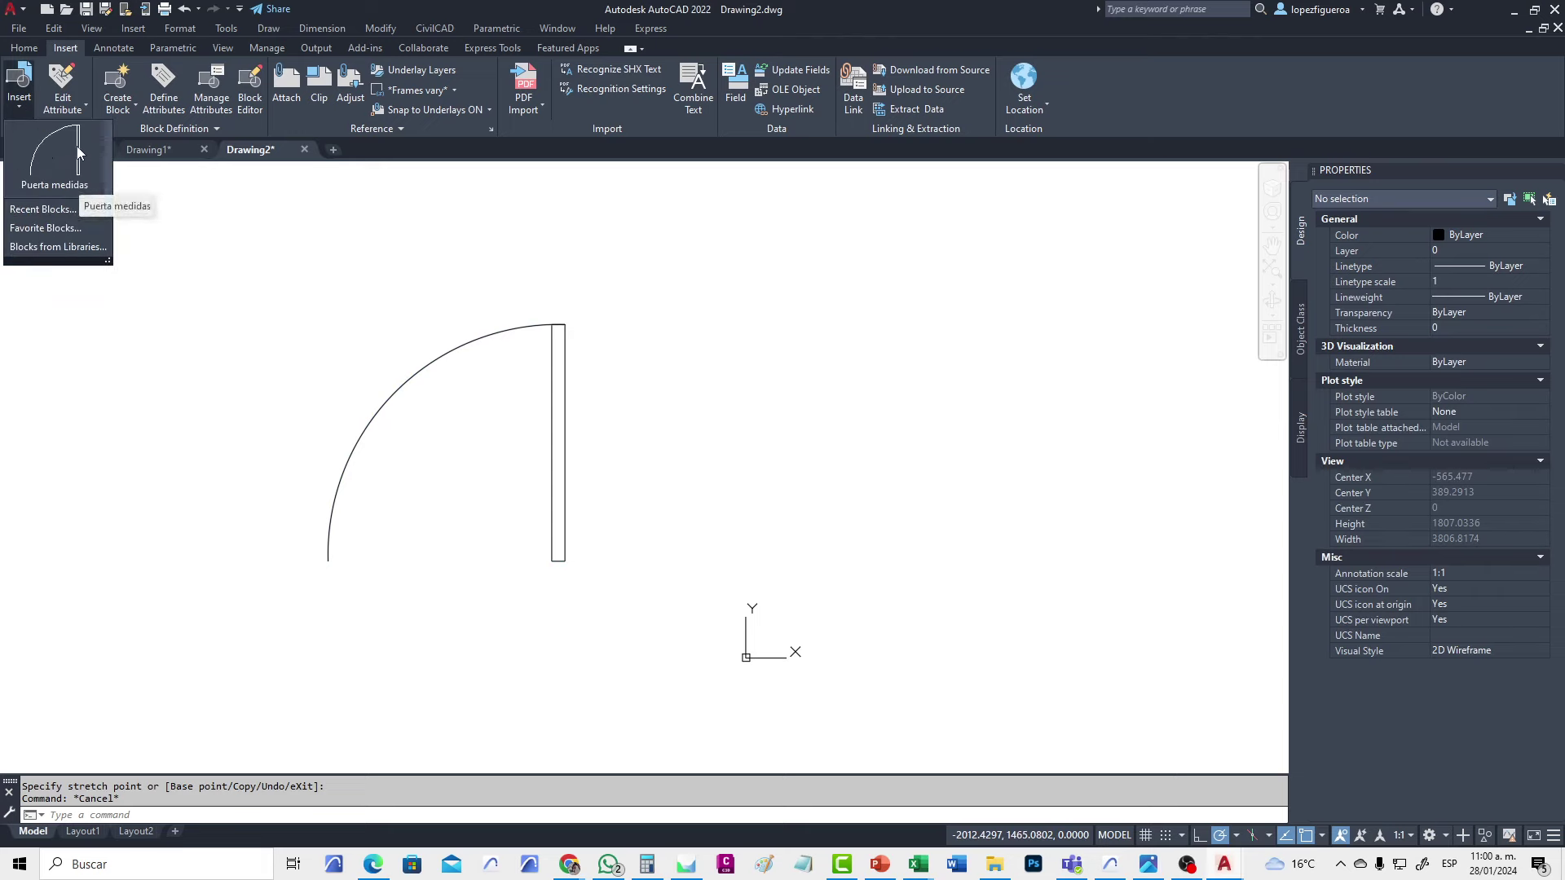
left_click(62, 153)
scroll(733, 436, "down", 1)
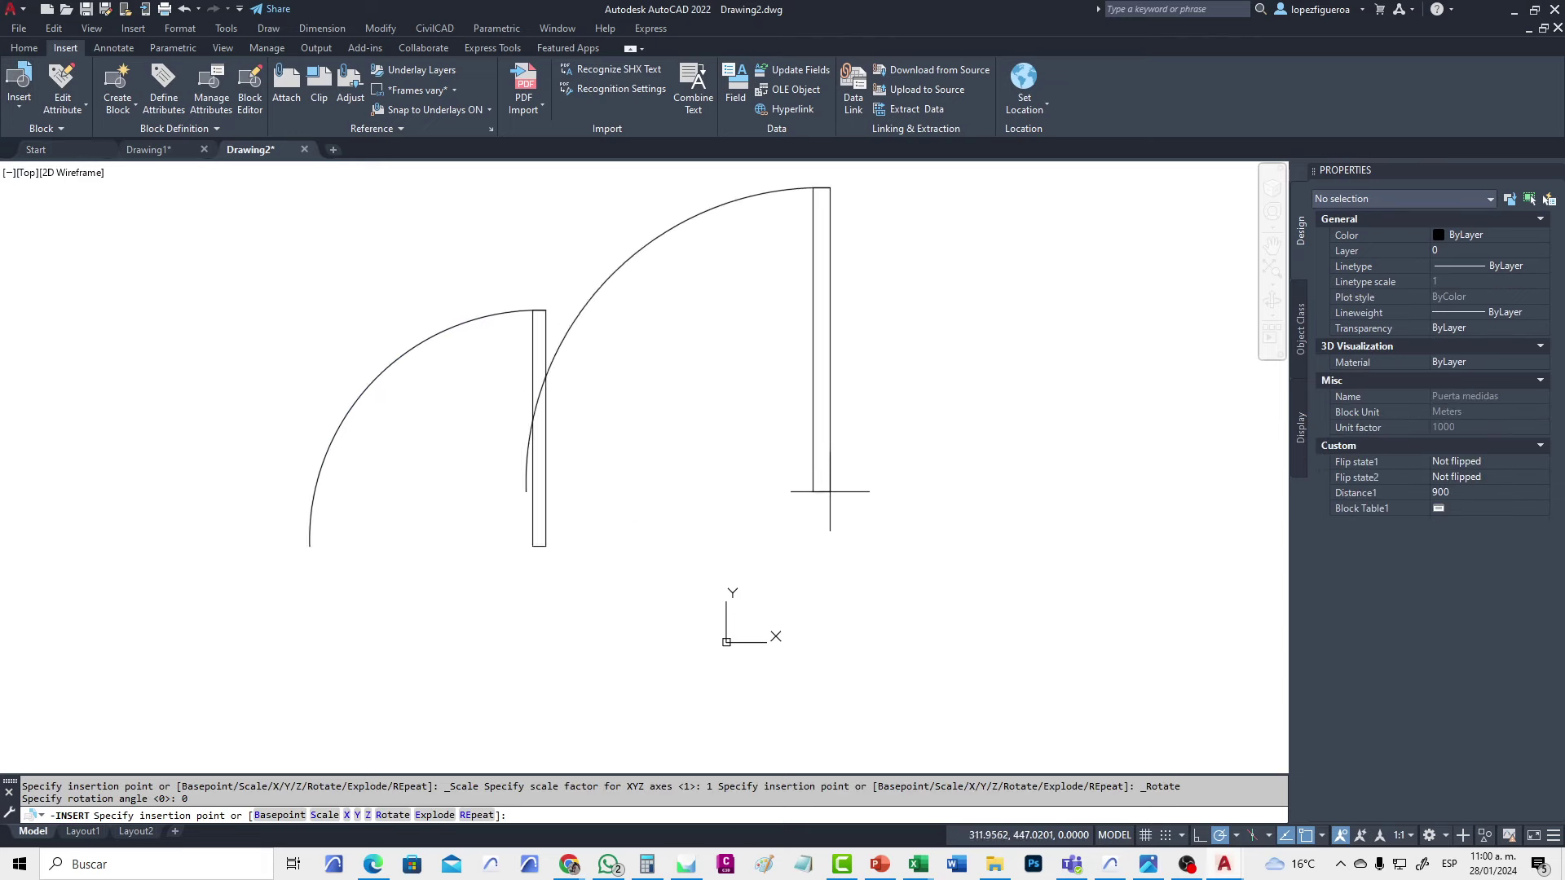
mouse_move(850, 503)
middle_mouse_down()
mouse_move(716, 559)
mouse_move(534, 596)
middle_mouse_up()
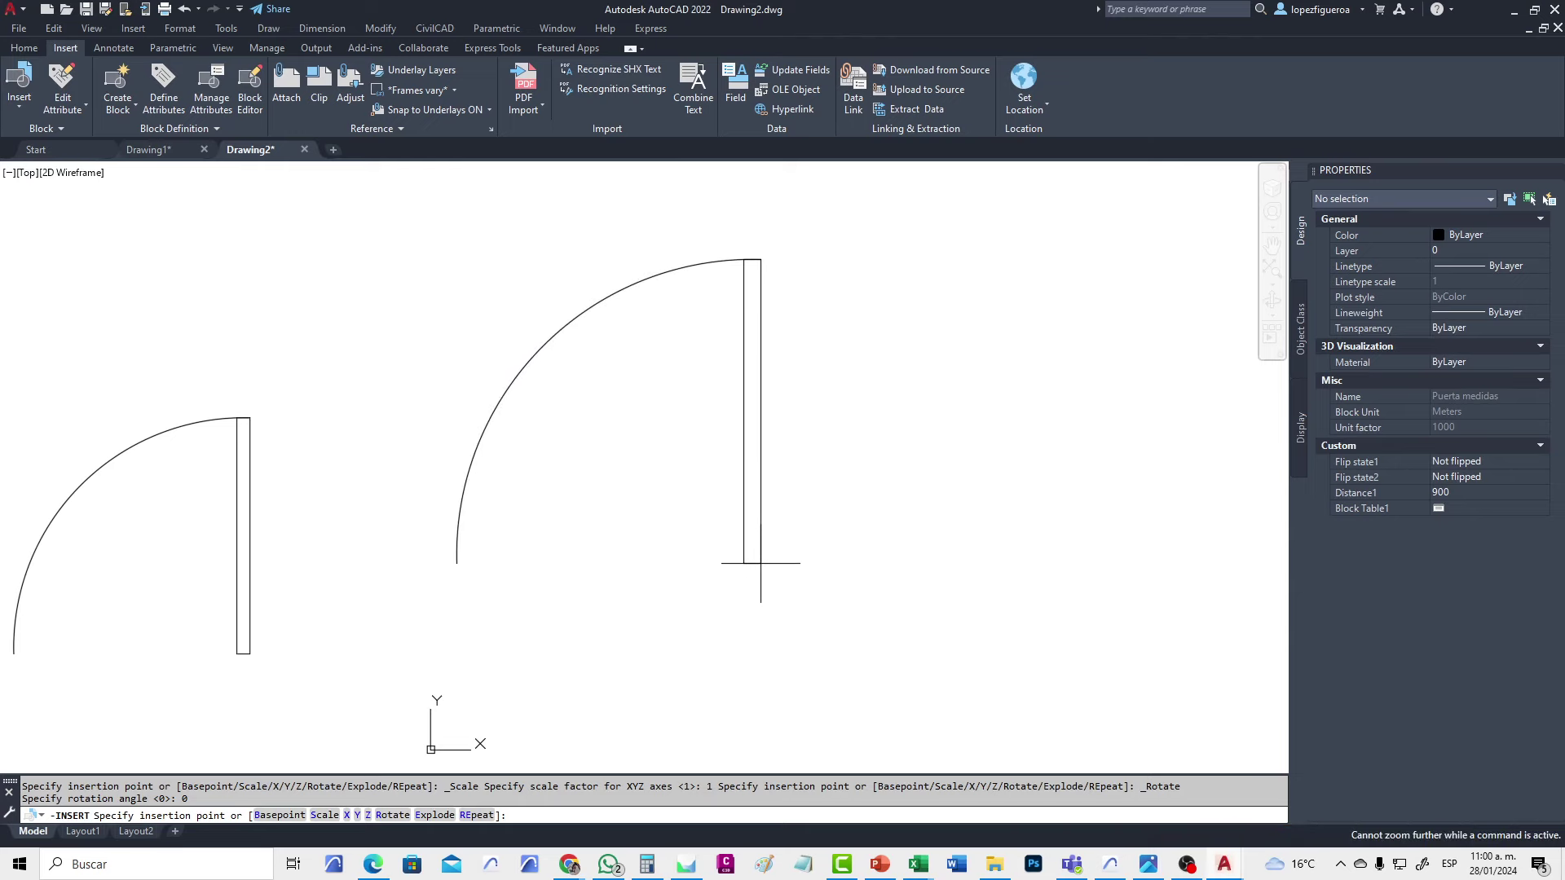
middle_click_drag(750, 570, 623, 542)
left_click(731, 547)
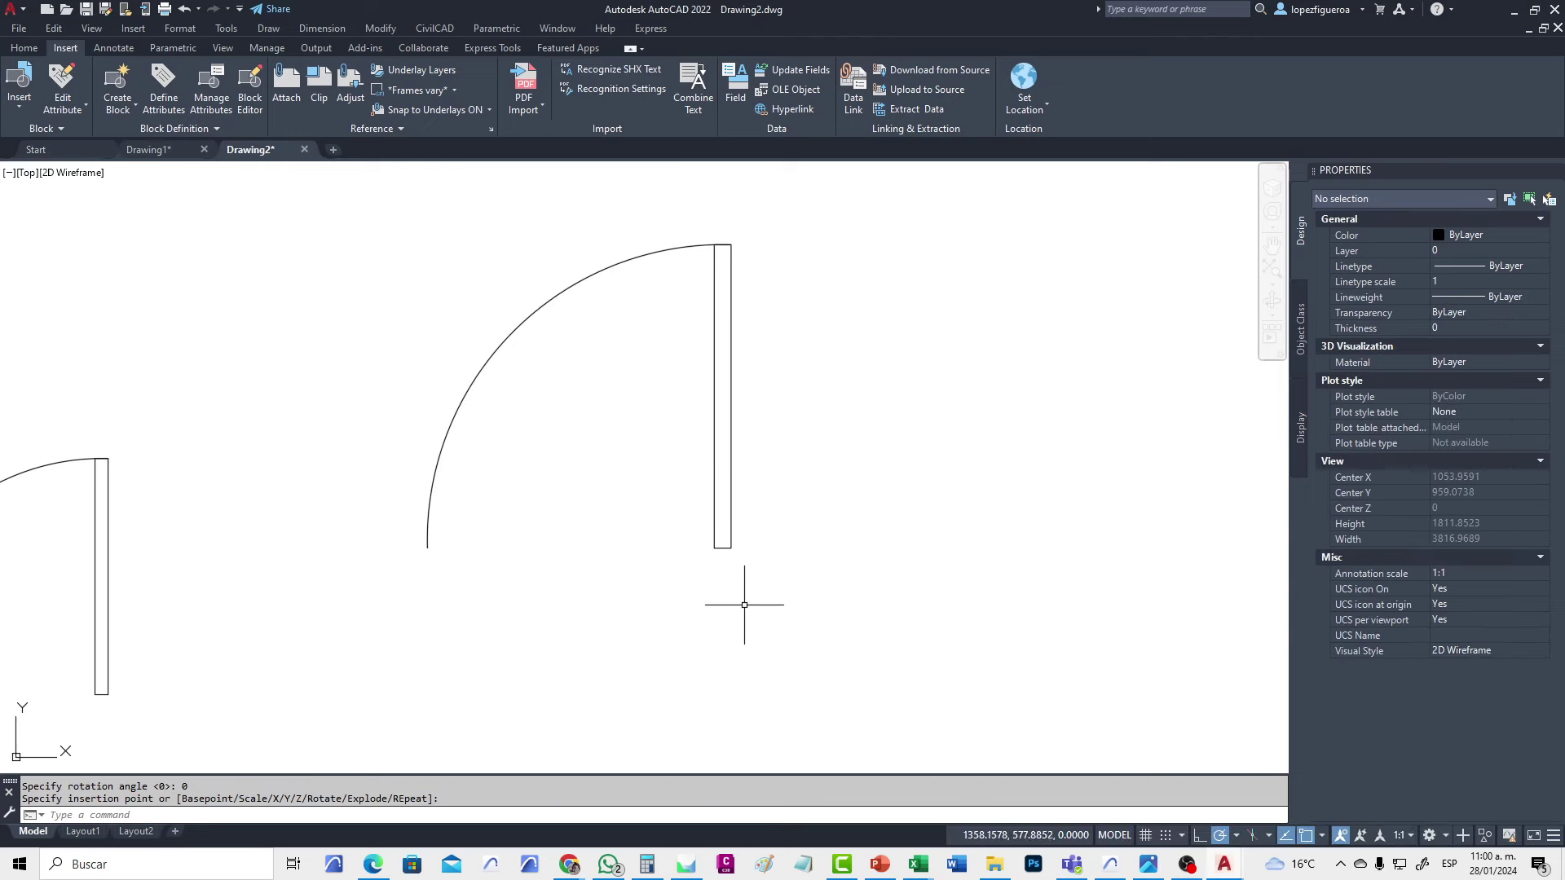
Narrow the new door to about 630, then set its width to 0.8000 from the preset list
left_click(725, 545)
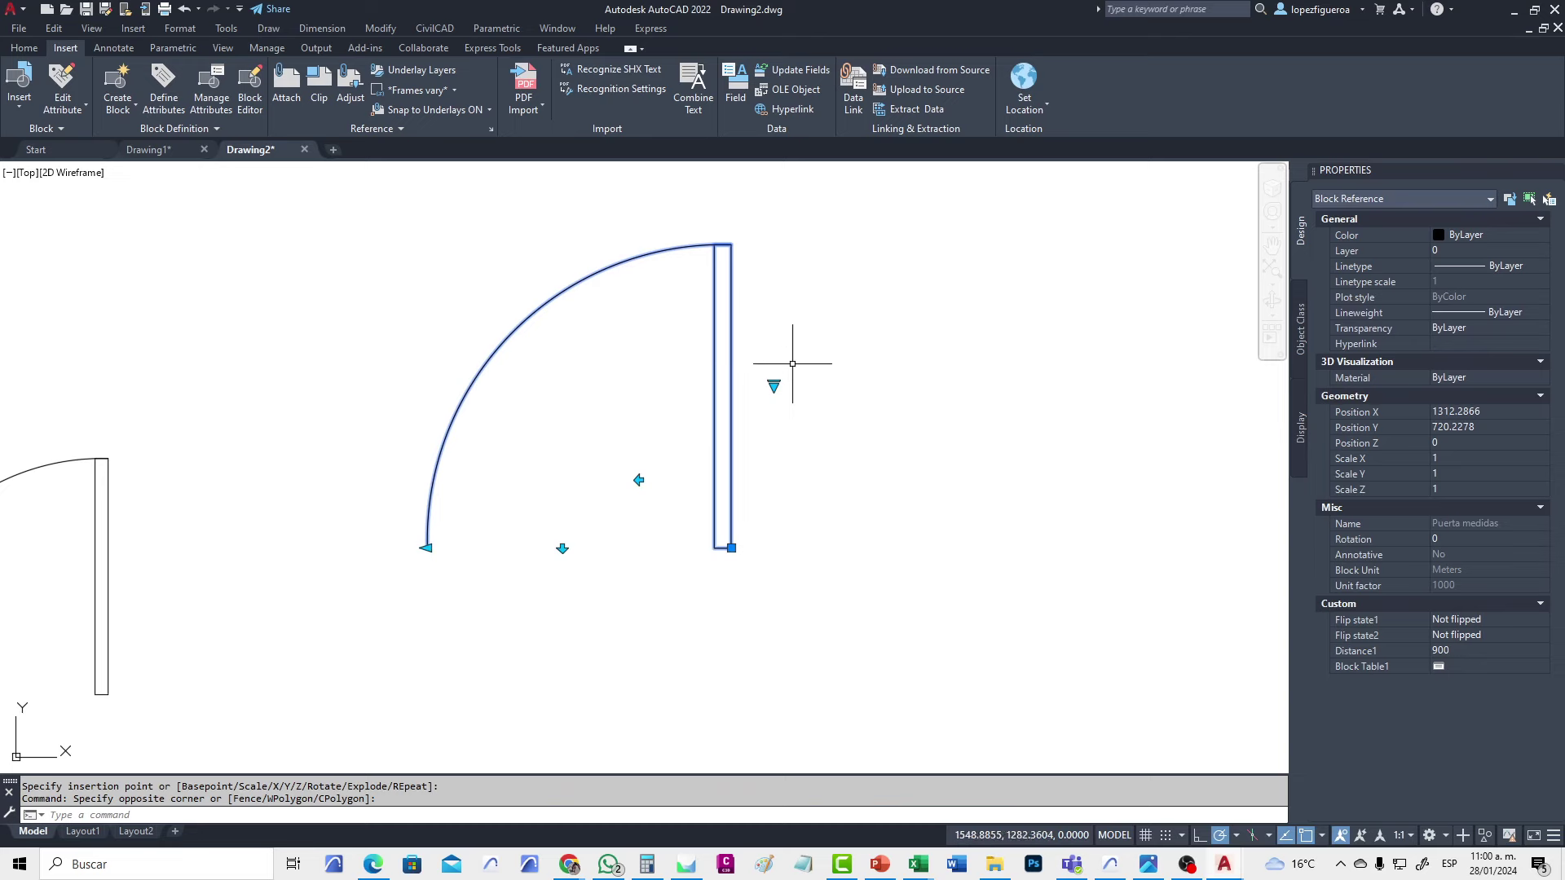
left_click(427, 547)
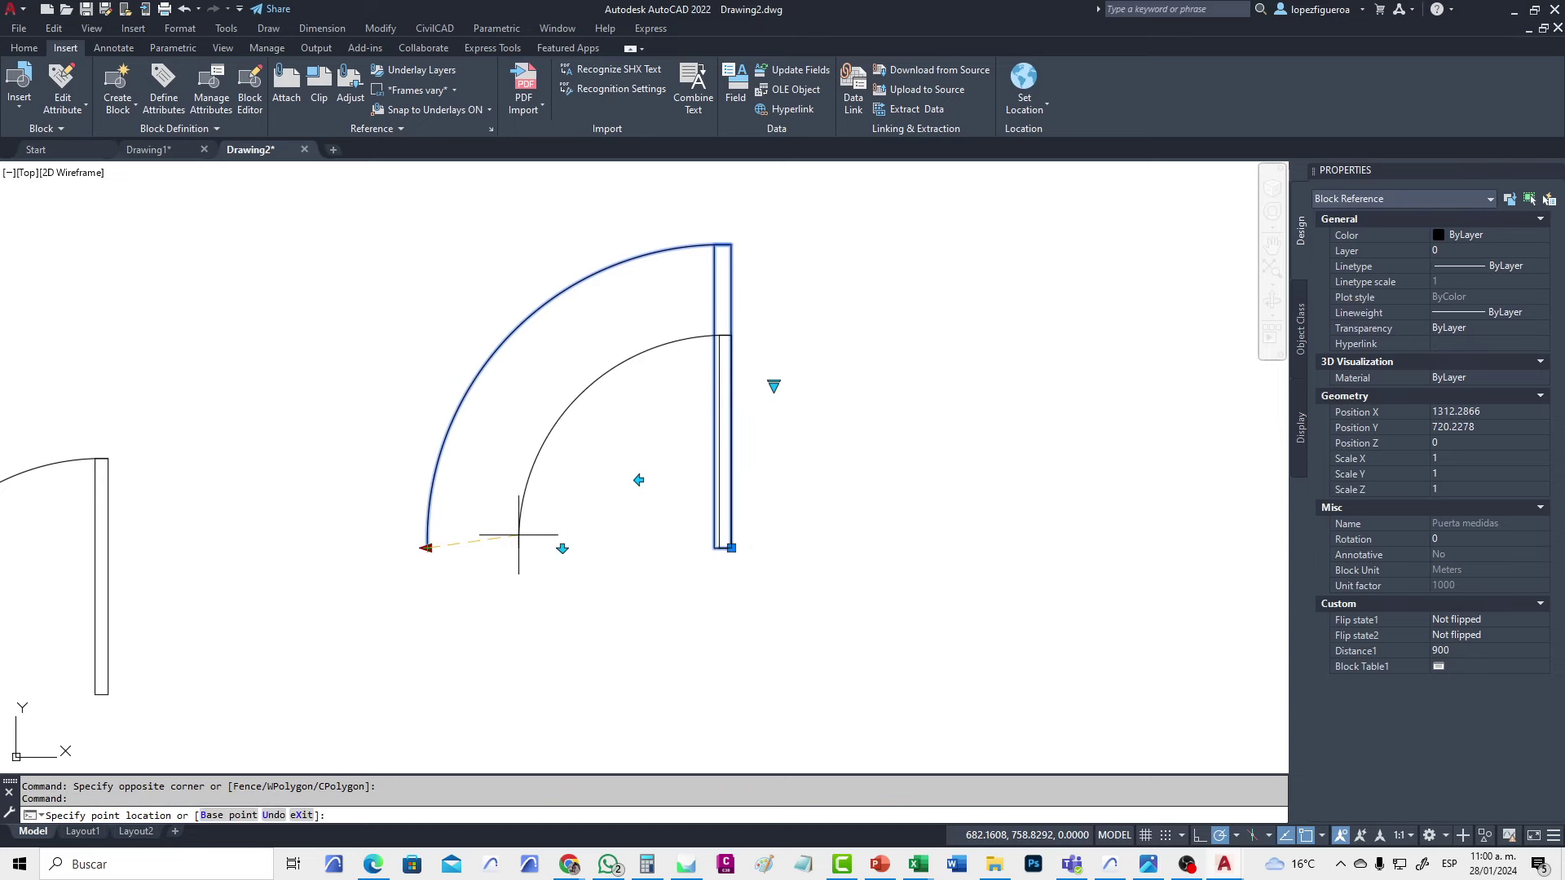
left_click(518, 548)
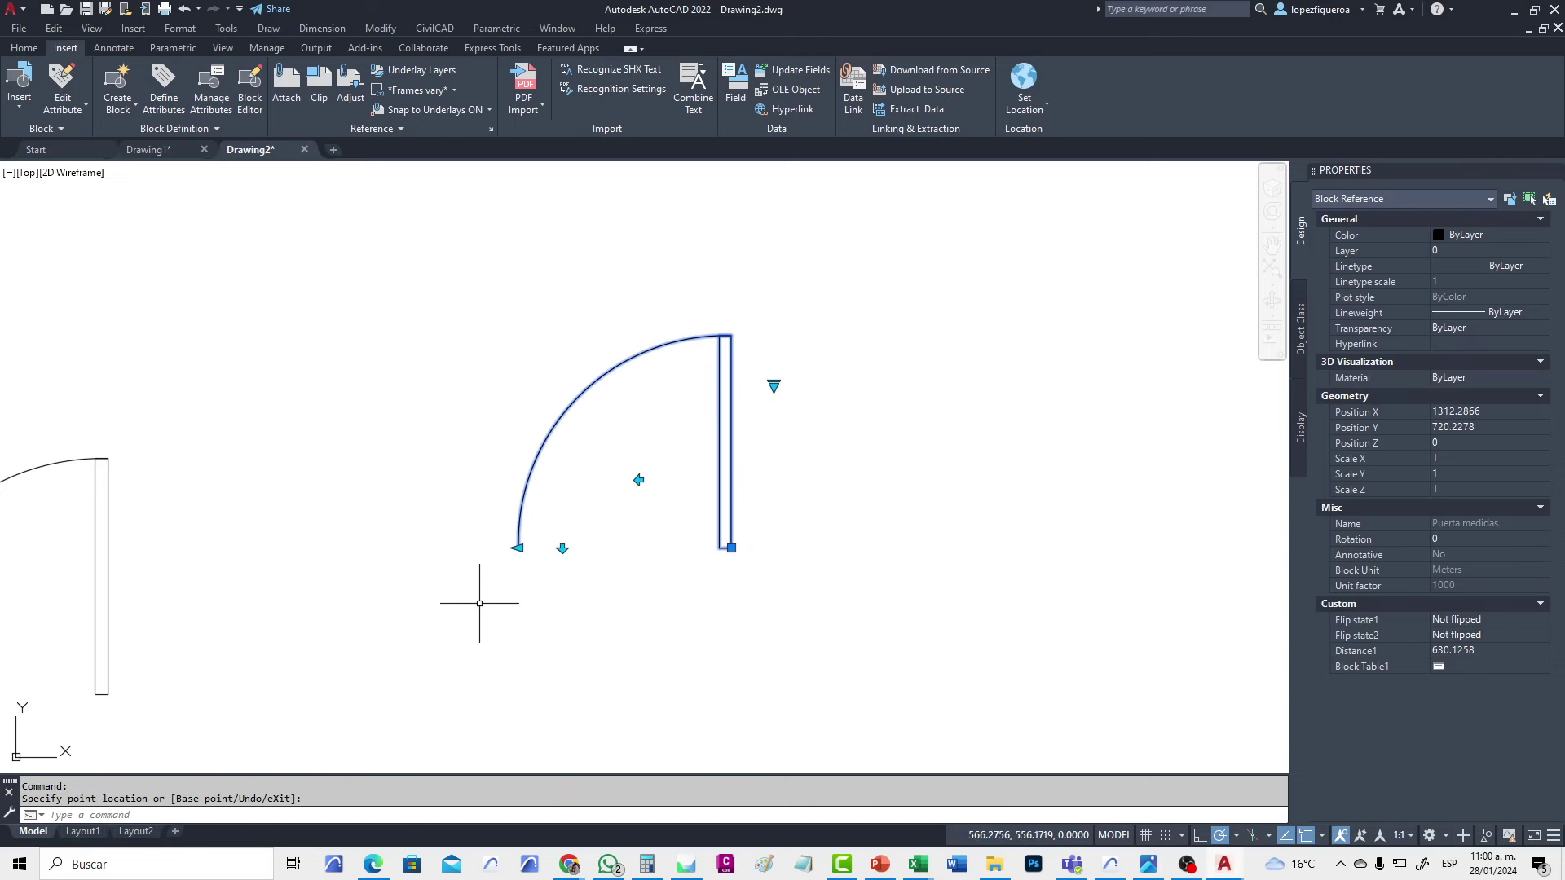
left_click(773, 385)
left_click(789, 440)
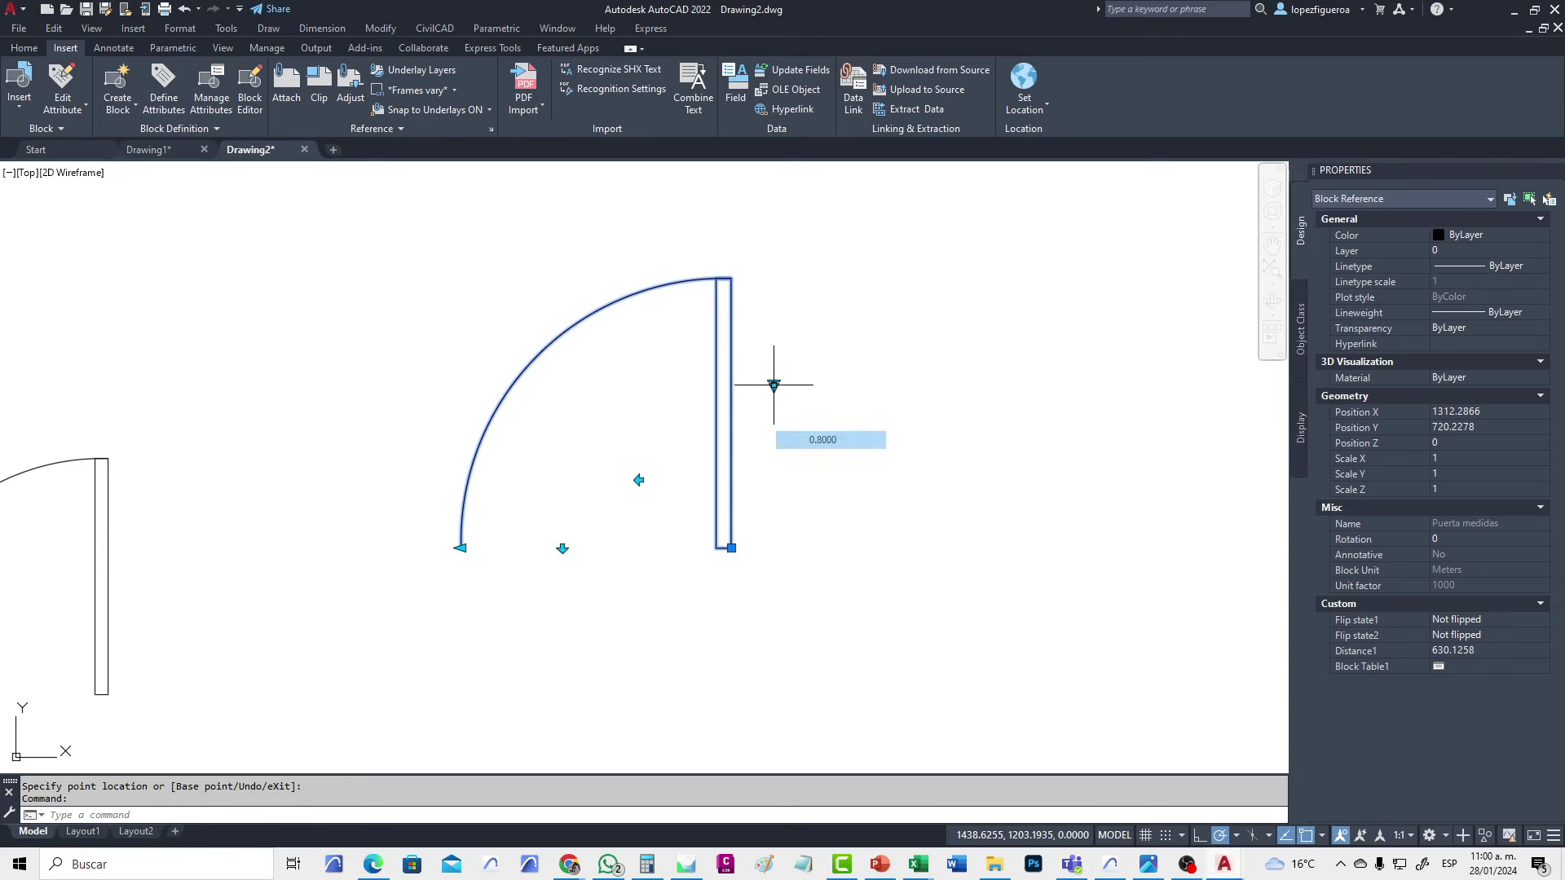
Erase the older door on the left and centre the remaining door in view
middle_click_drag(727, 628, 912, 547)
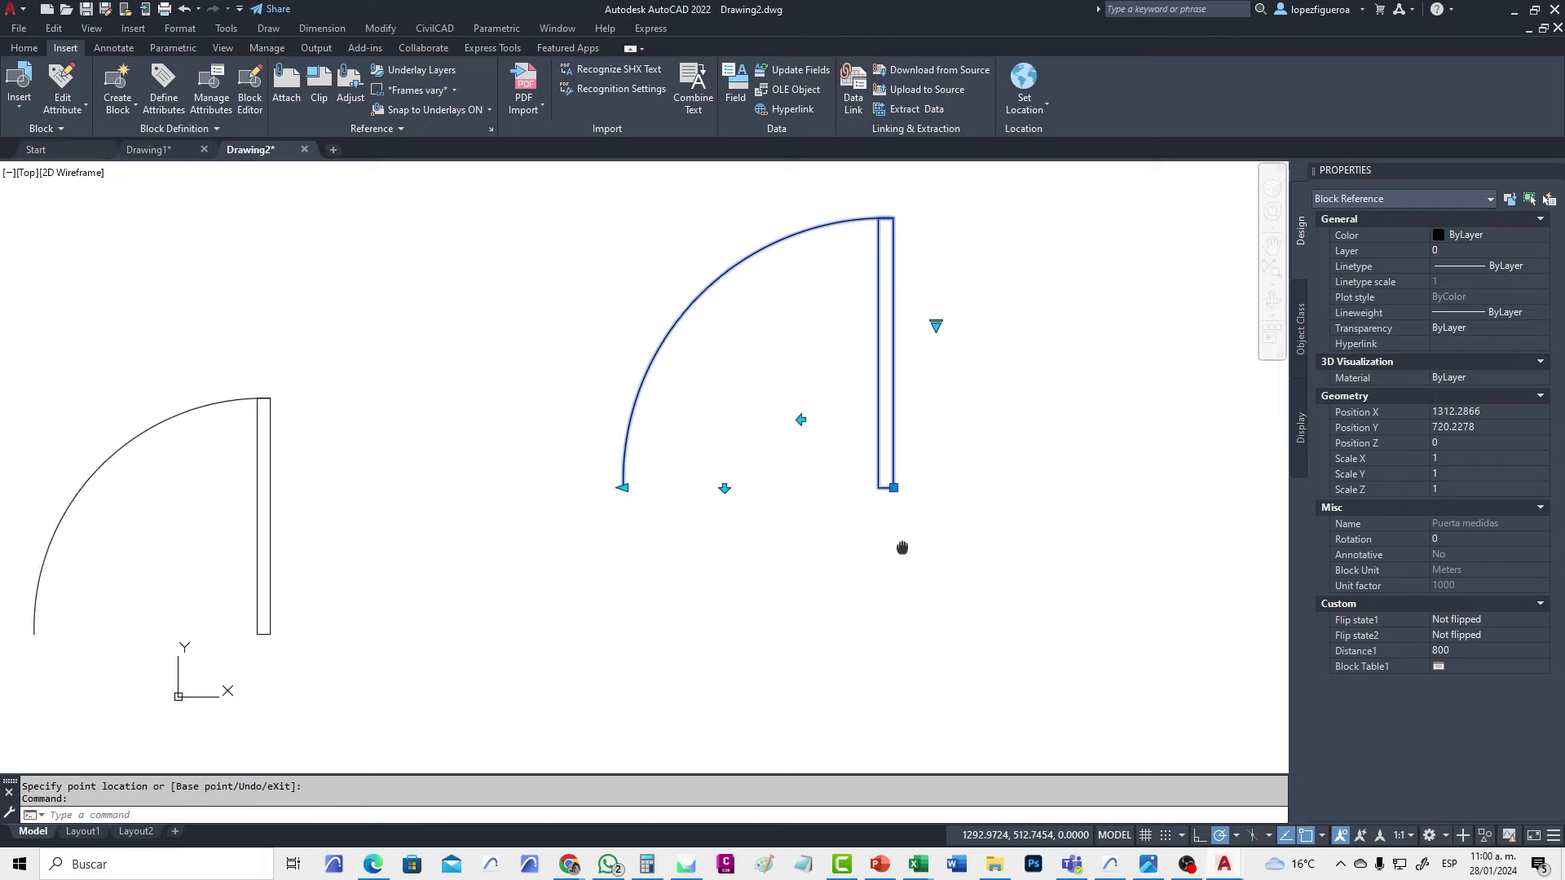
key("Escape")
left_click(327, 672)
left_click(228, 600)
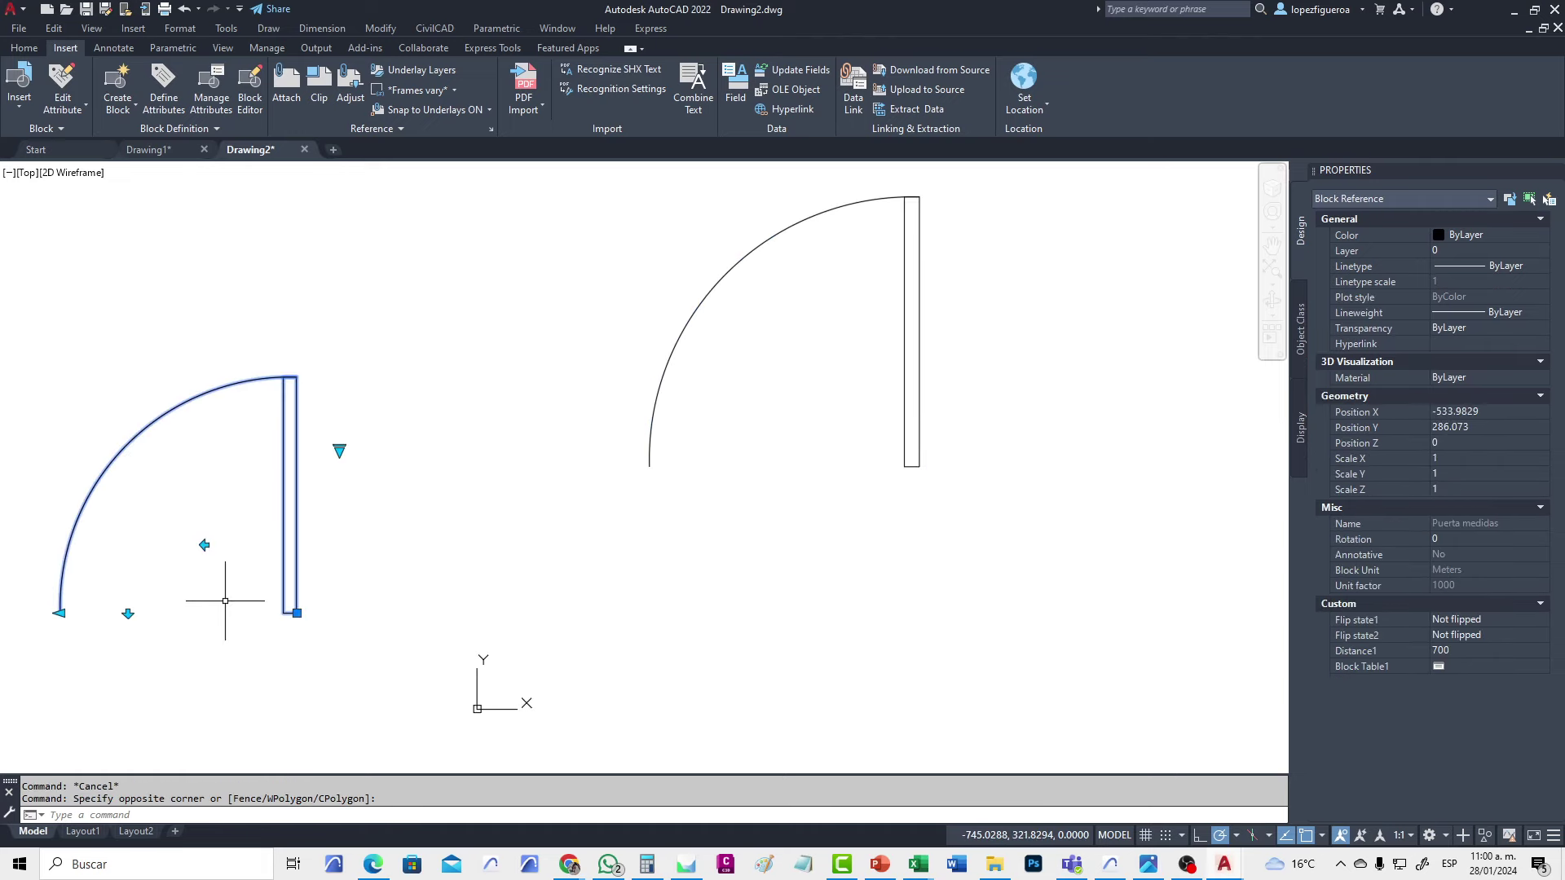
key("Delete")
middle_click_drag(577, 481, 514, 572)
Open the remaining Puerta medidas door in the Block Editor from its right-click menu
left_click(964, 586)
left_click(758, 524)
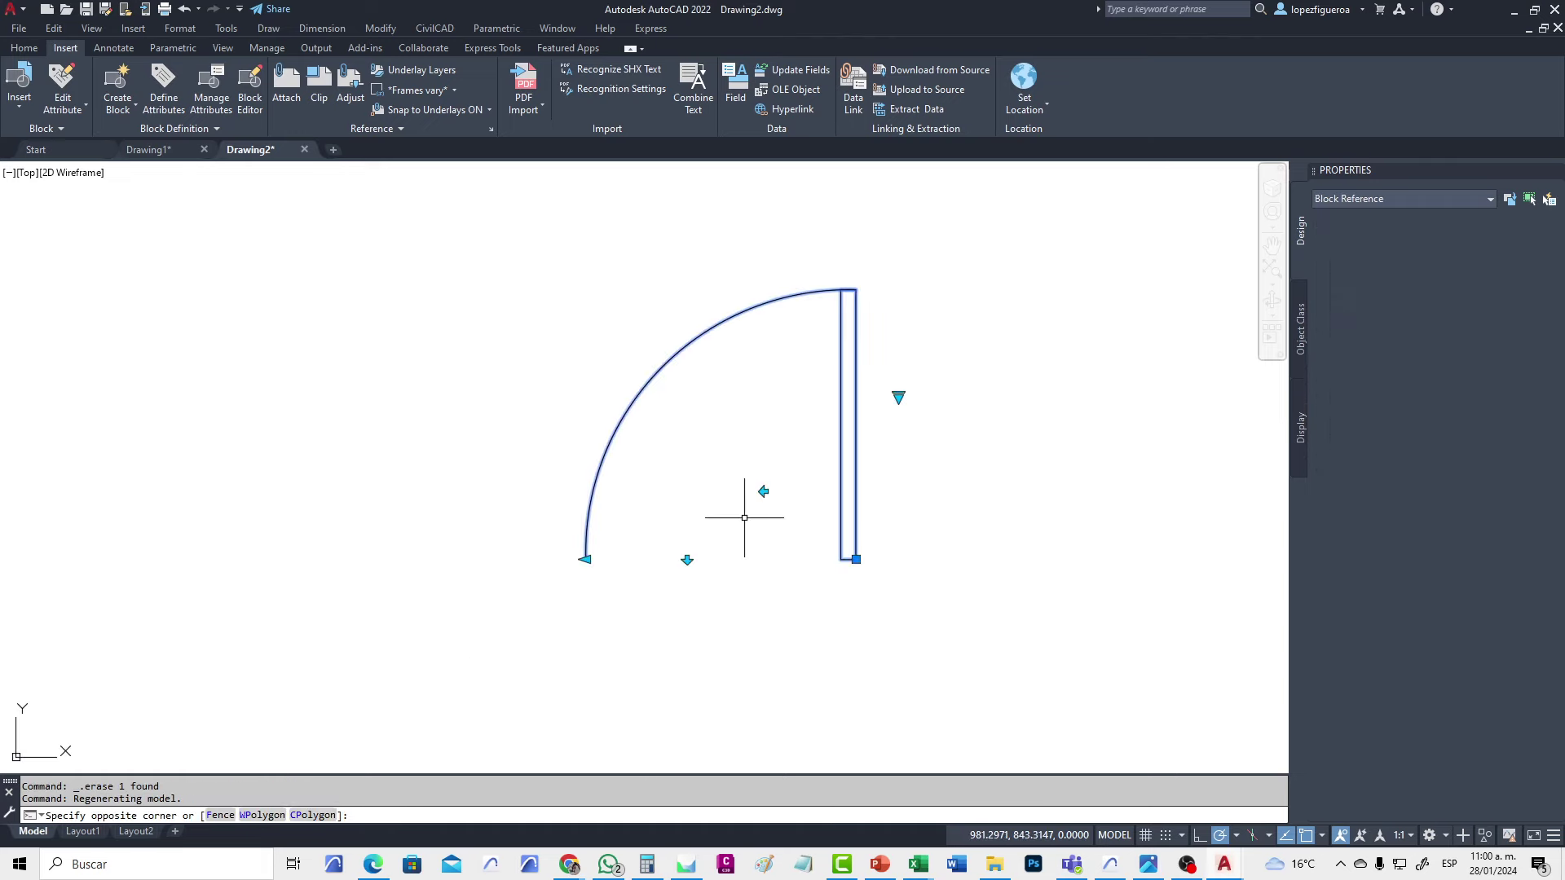
right_click(680, 356)
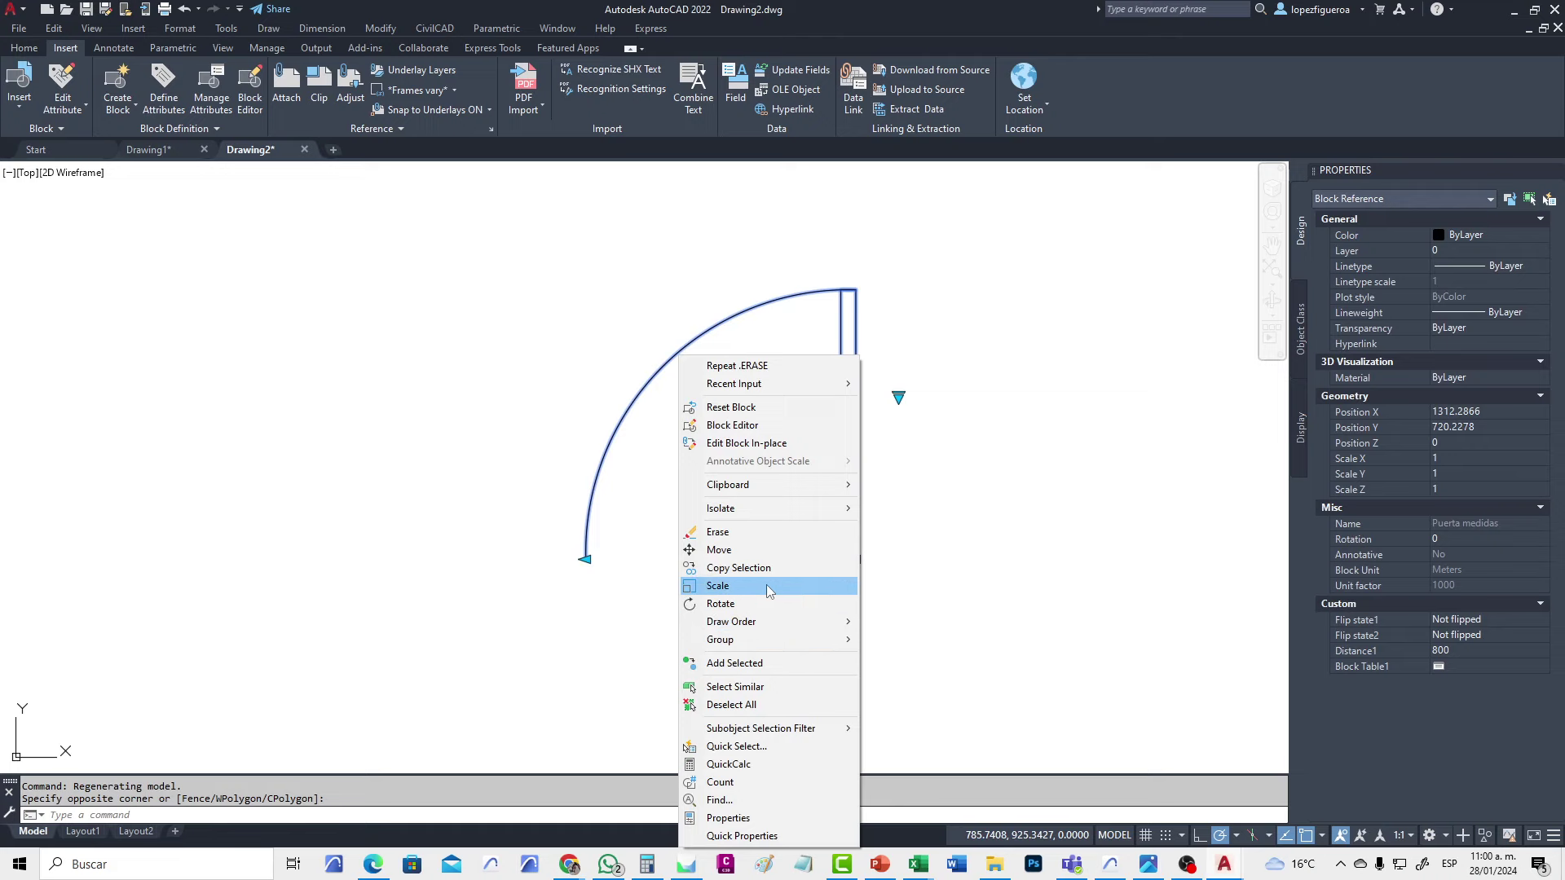
left_click(773, 426)
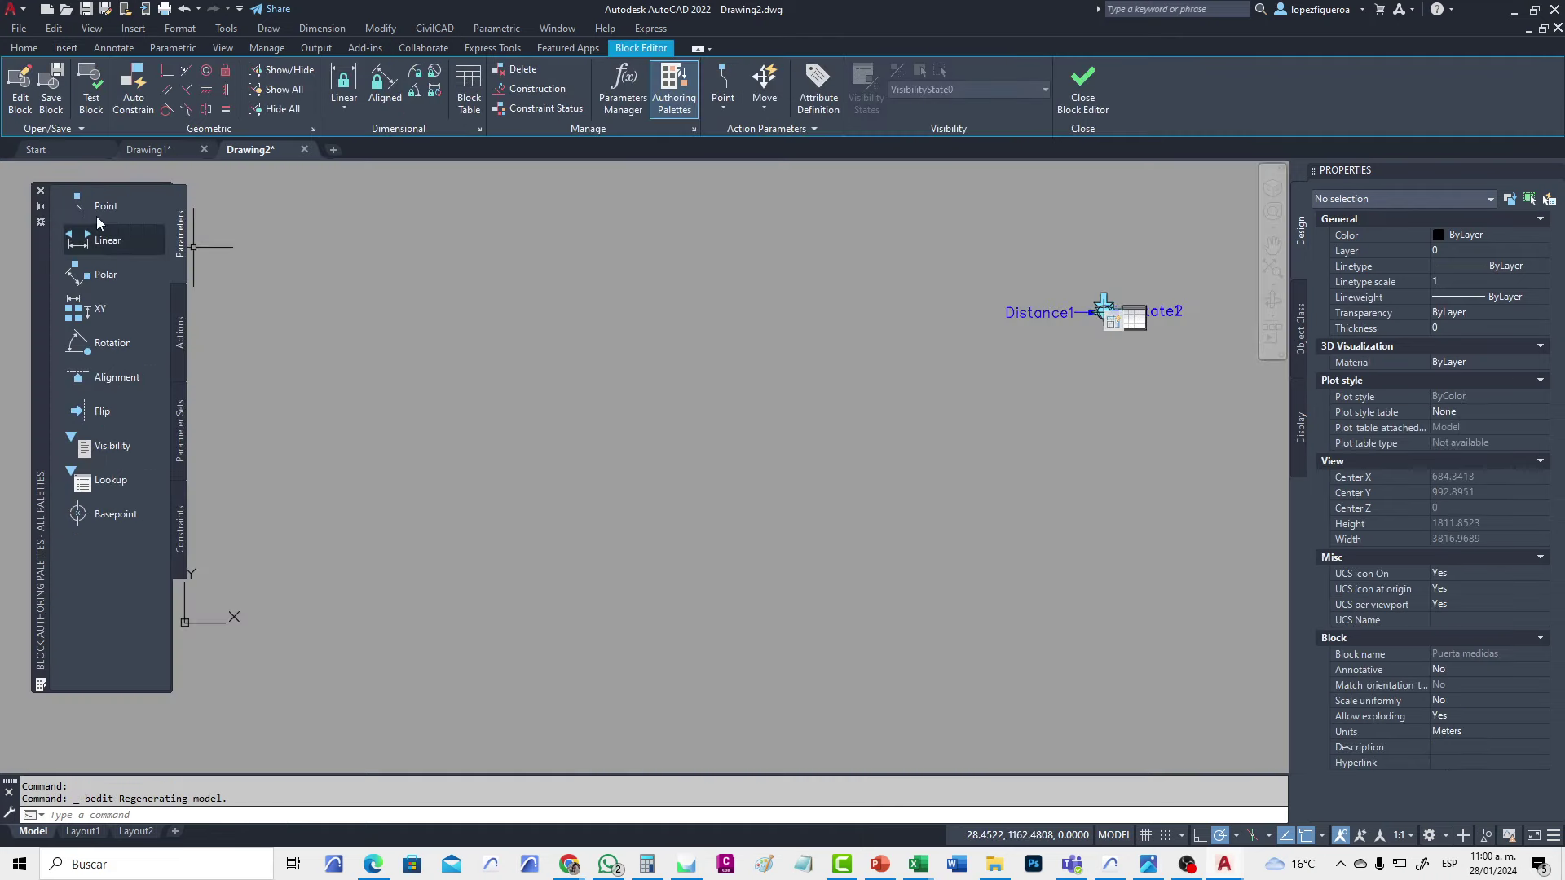
scroll(715, 425, "down", 3)
scroll(921, 432, "up", 3)
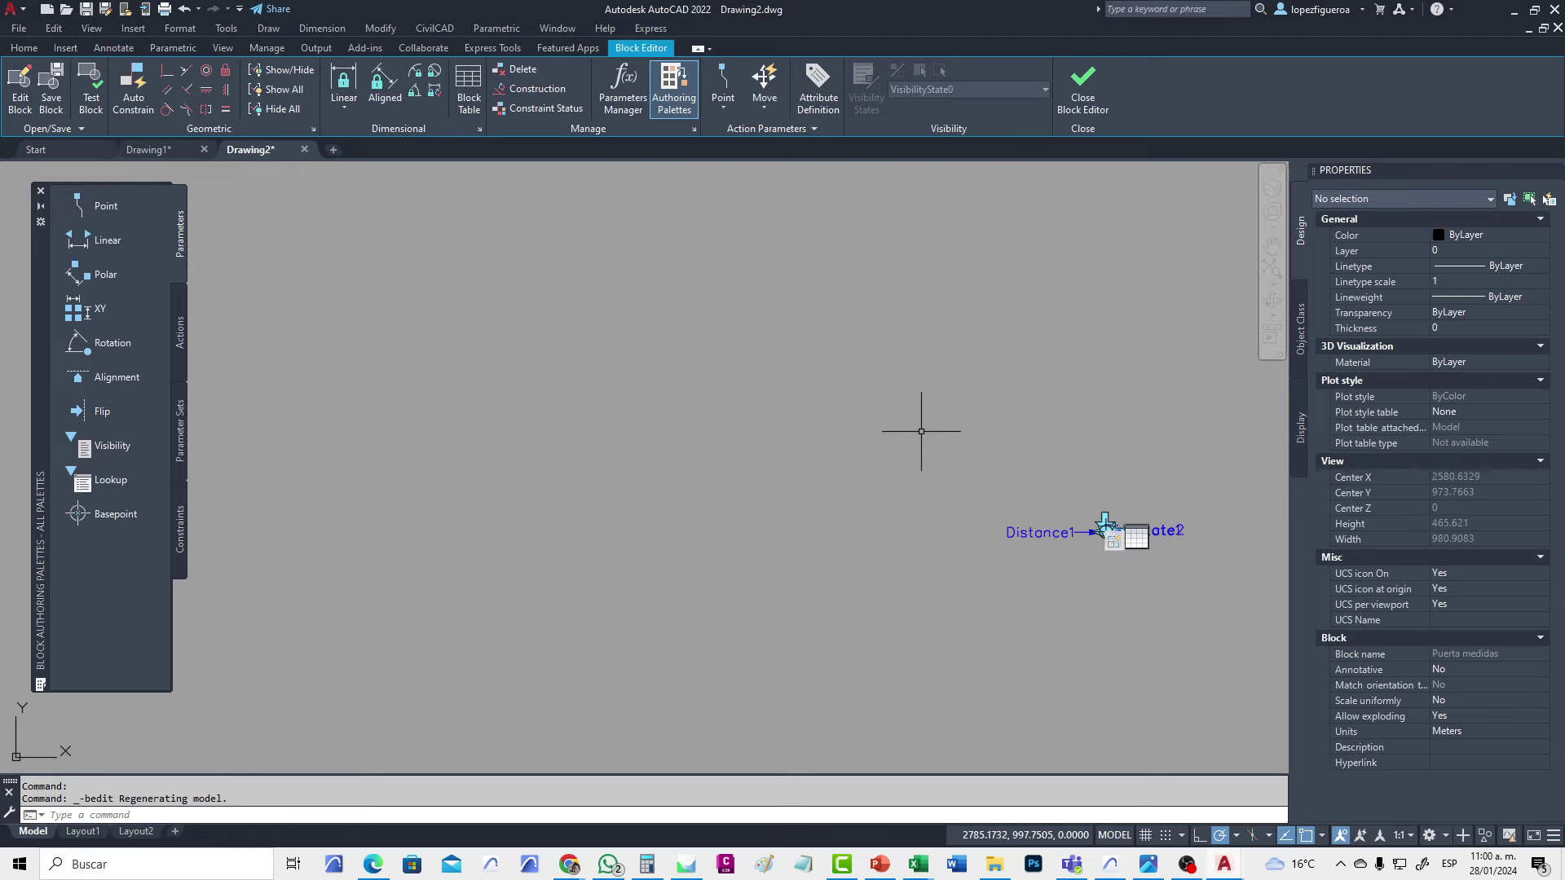
scroll(734, 454, "down", 3)
scroll(607, 353, "up", 2)
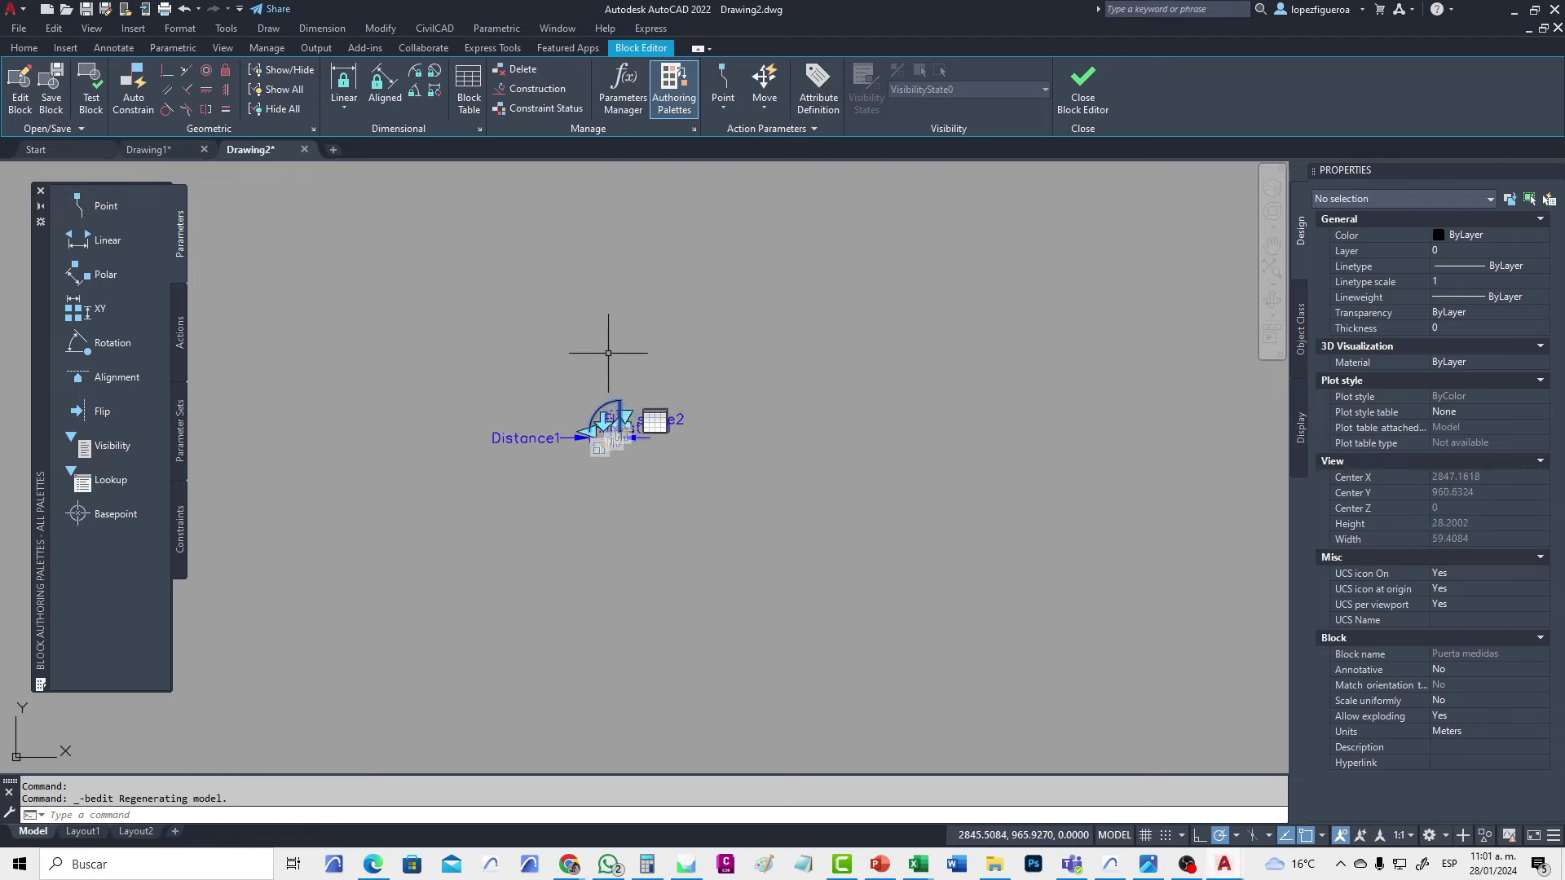
scroll(608, 352, "up", 2)
scroll(608, 352, "up", 6)
middle_click_drag(603, 403, 743, 448)
scroll(733, 447, "down", 2)
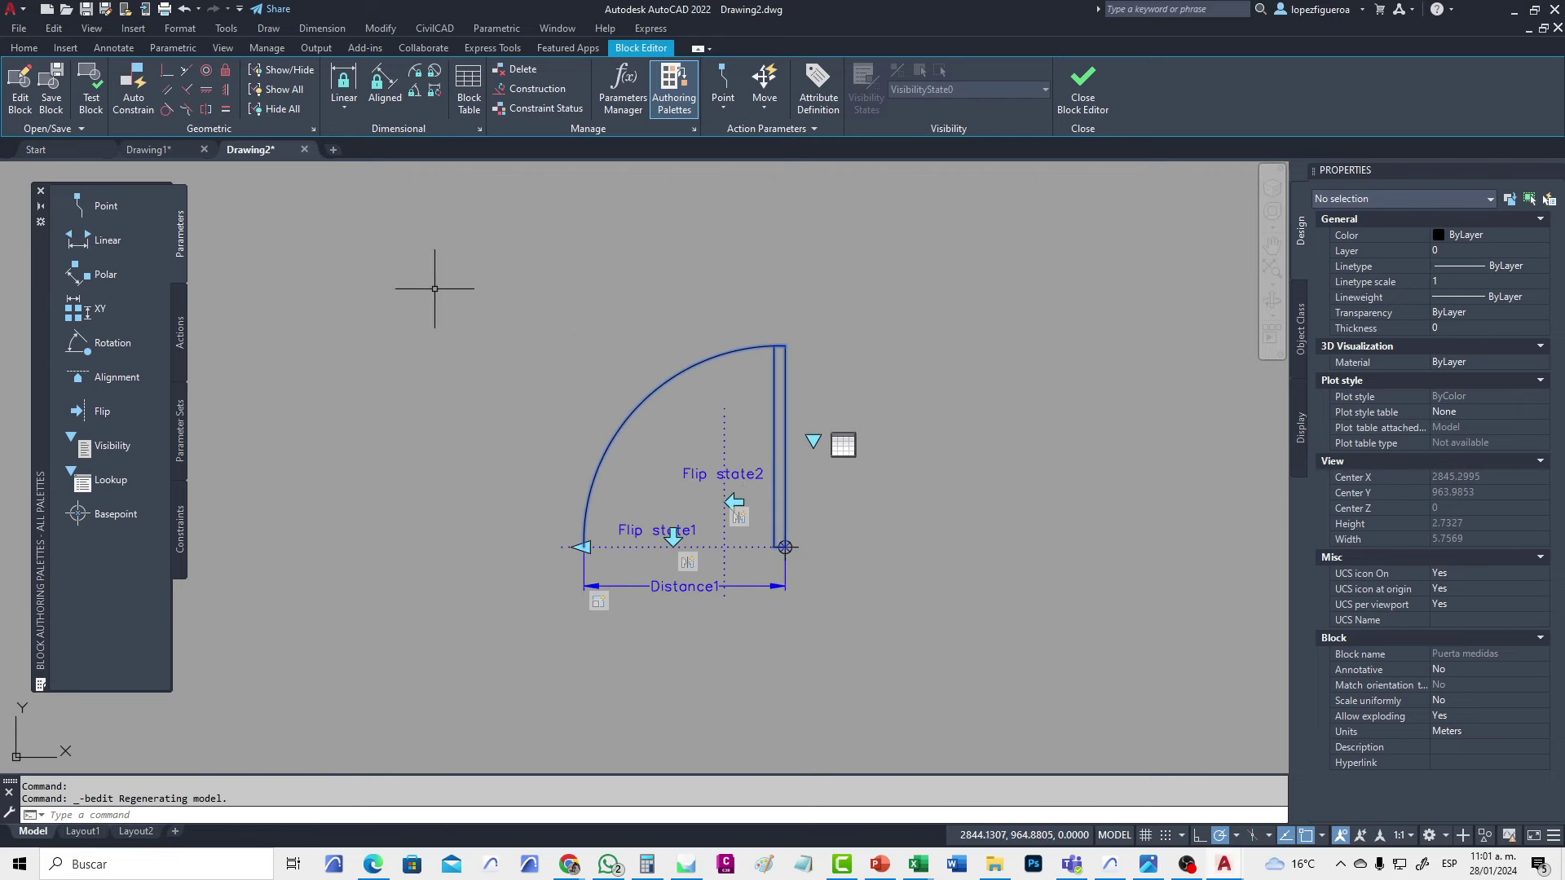
Browse the Actions, Parameter Sets and Constraints palette tabs, then return to Parameters
left_click(181, 324)
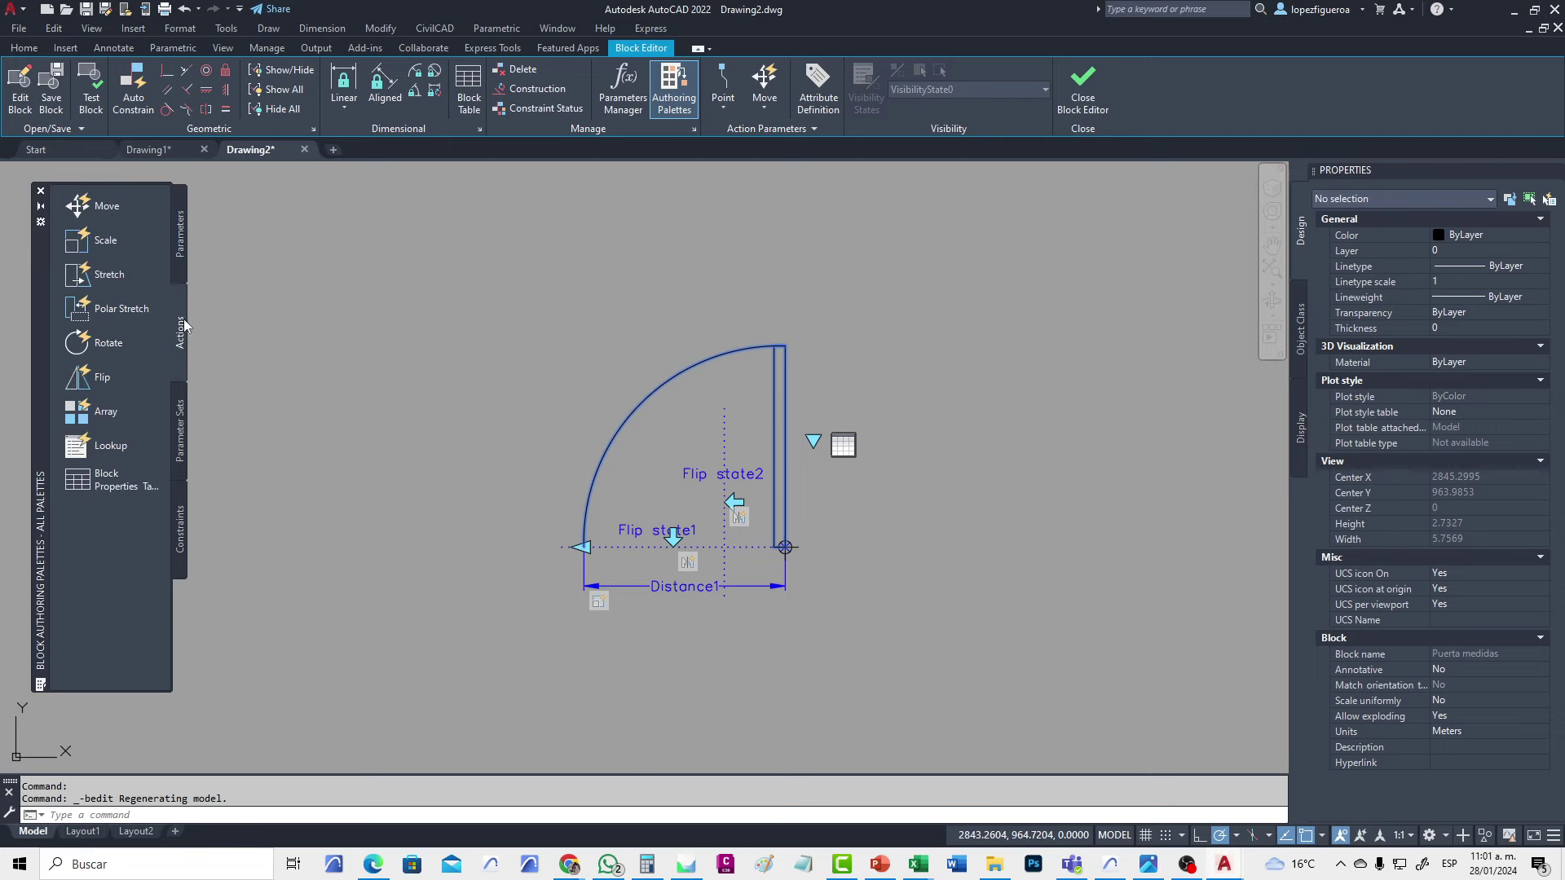
left_click(179, 427)
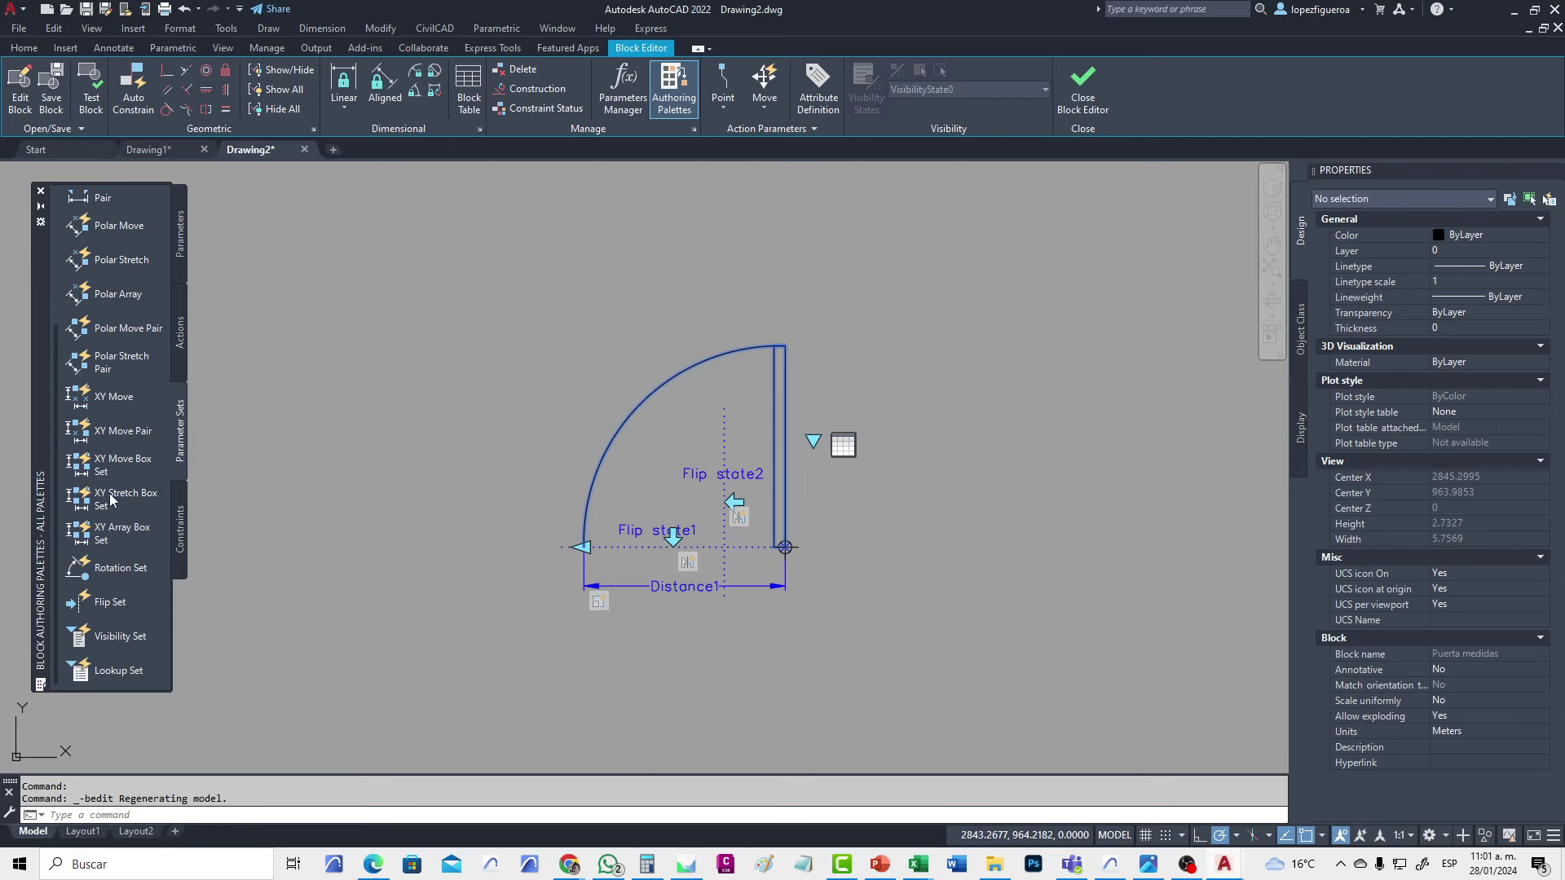
left_click(178, 346)
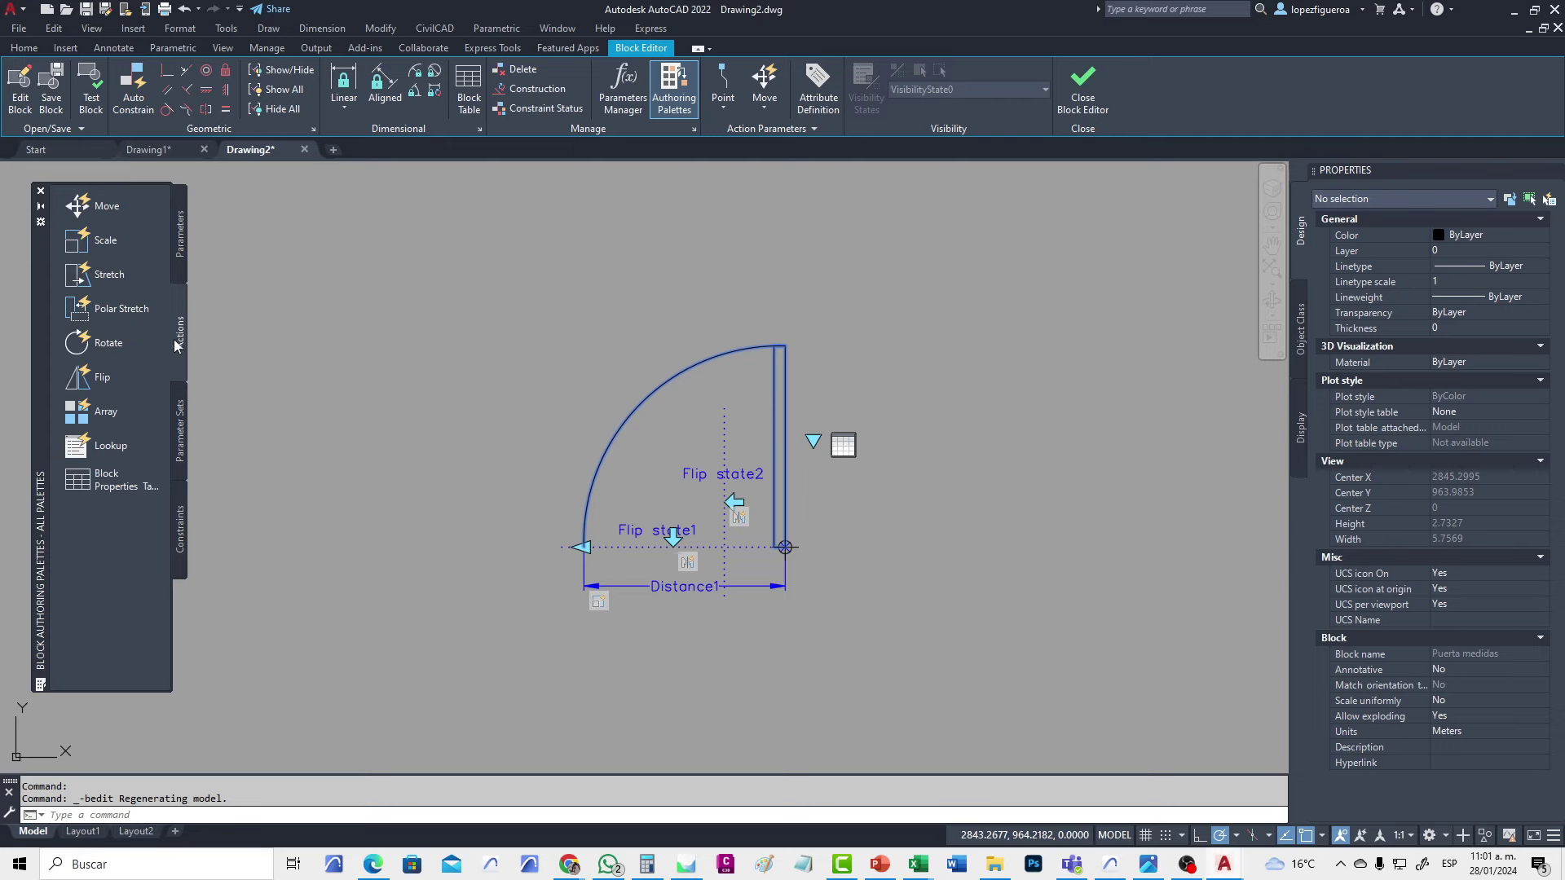
left_click(181, 443)
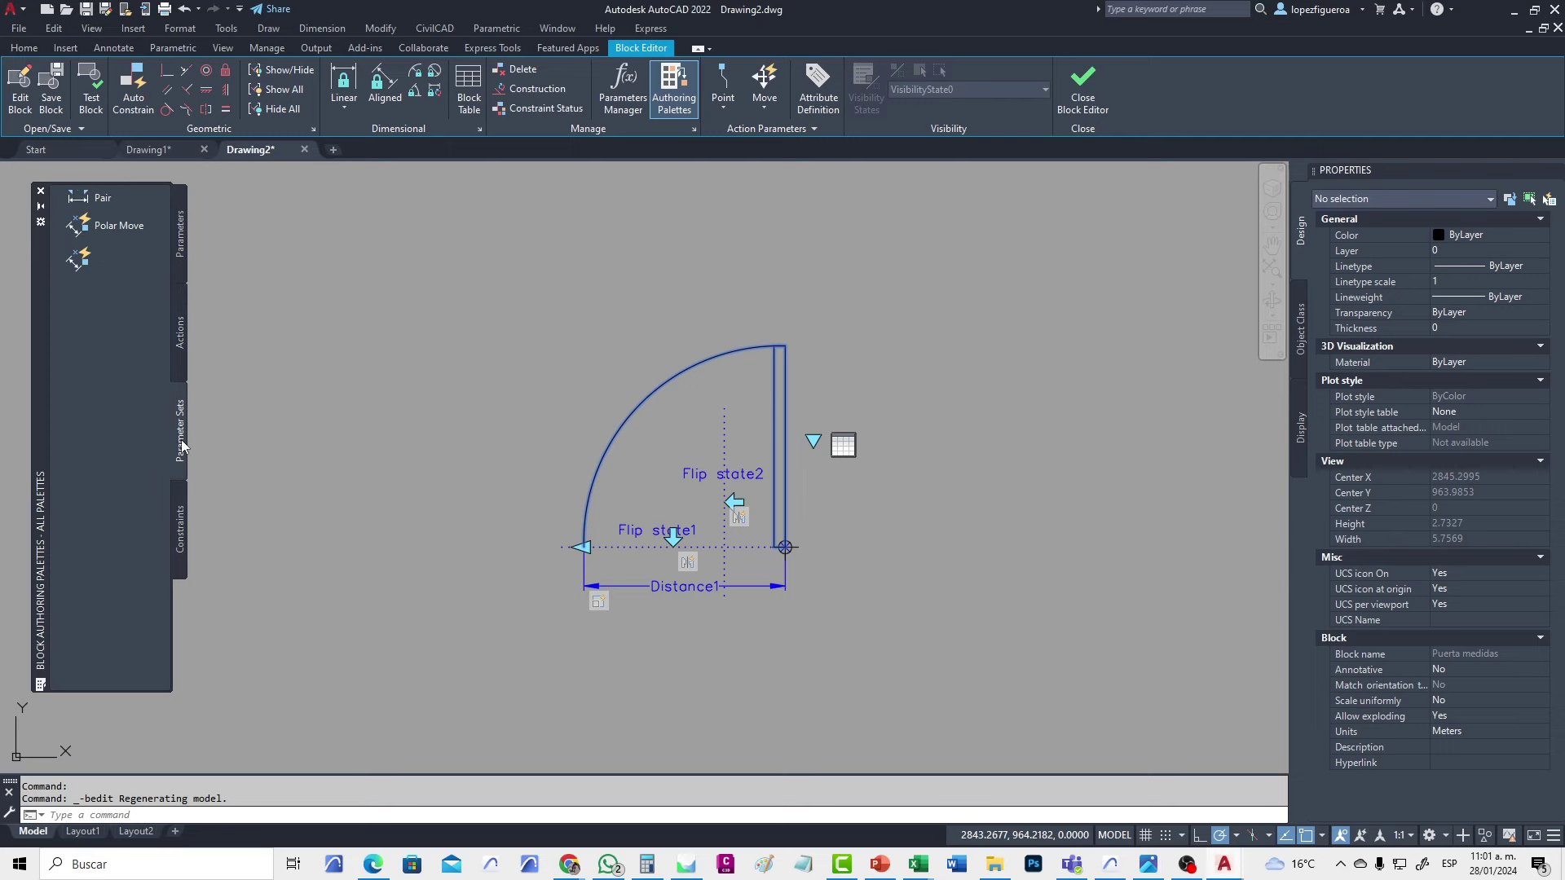
left_click(181, 522)
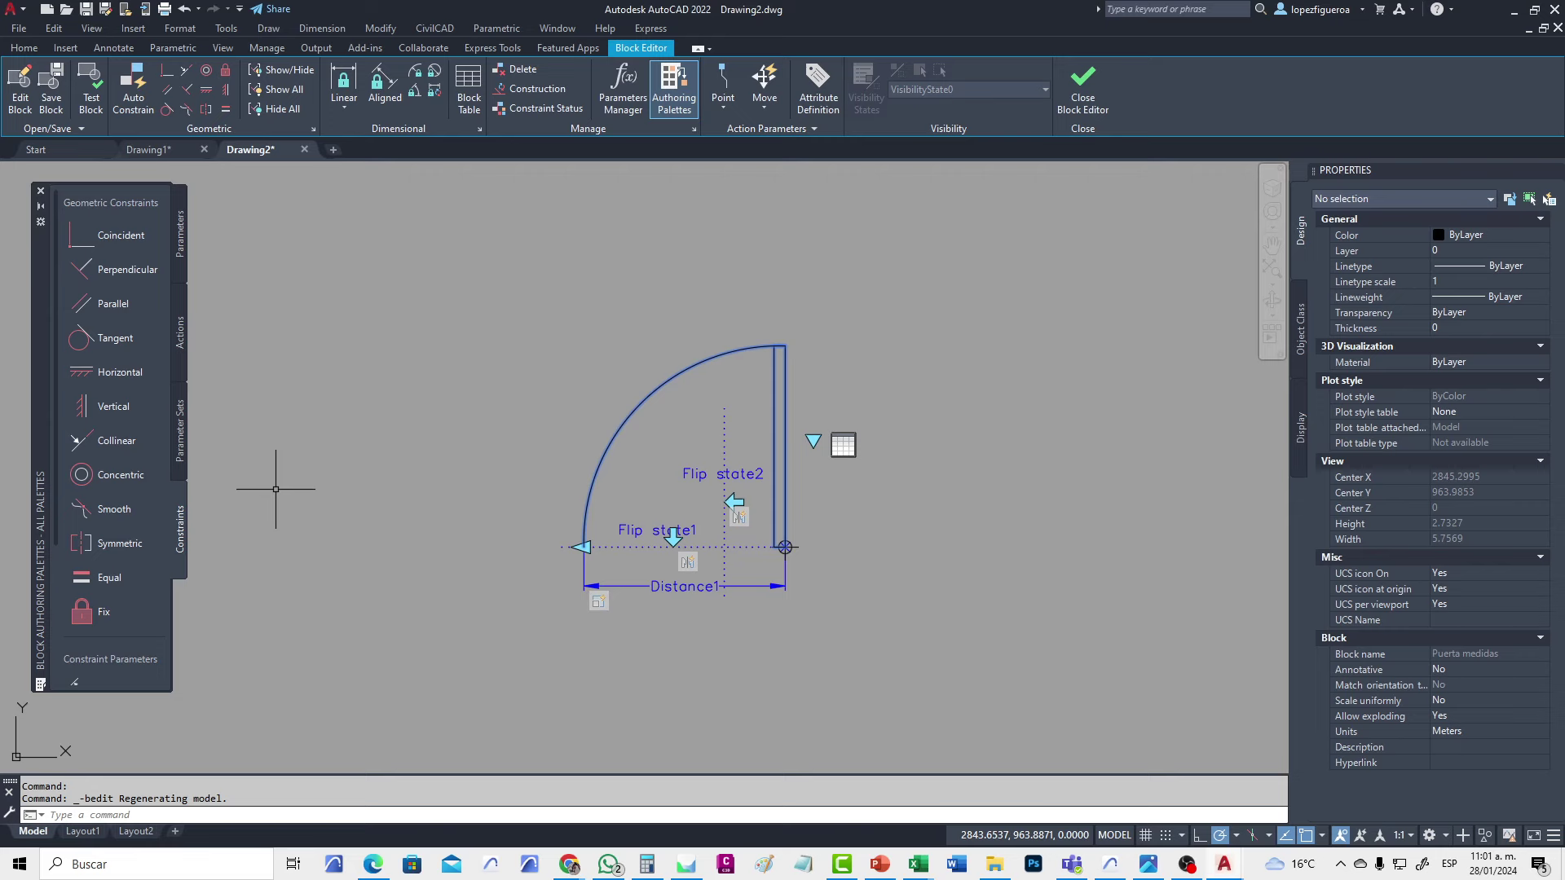
left_click(176, 235)
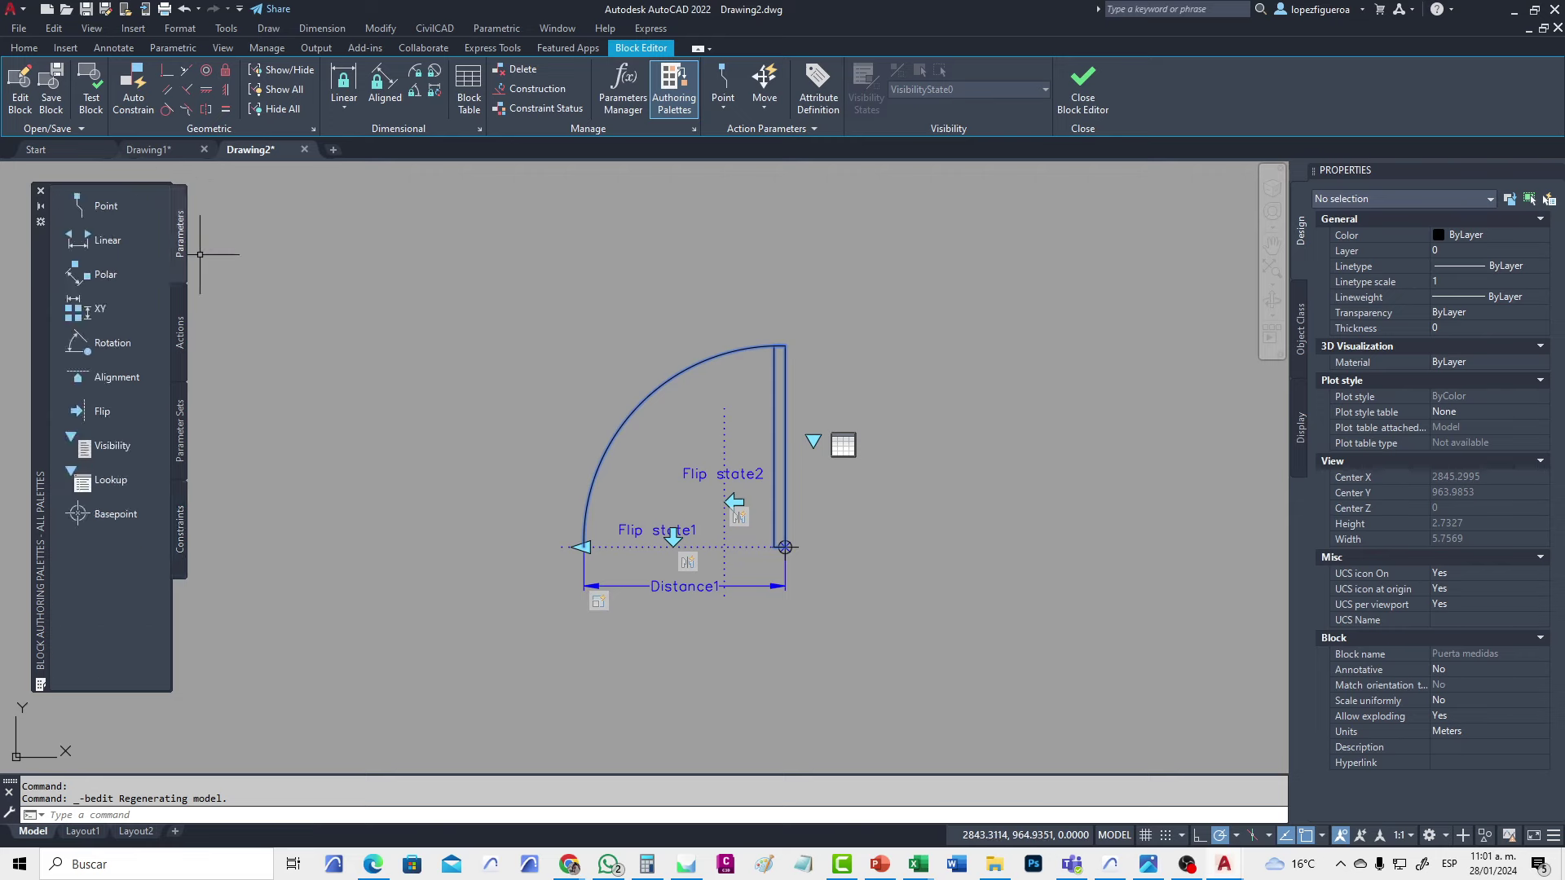
scroll(715, 453, "up", 1)
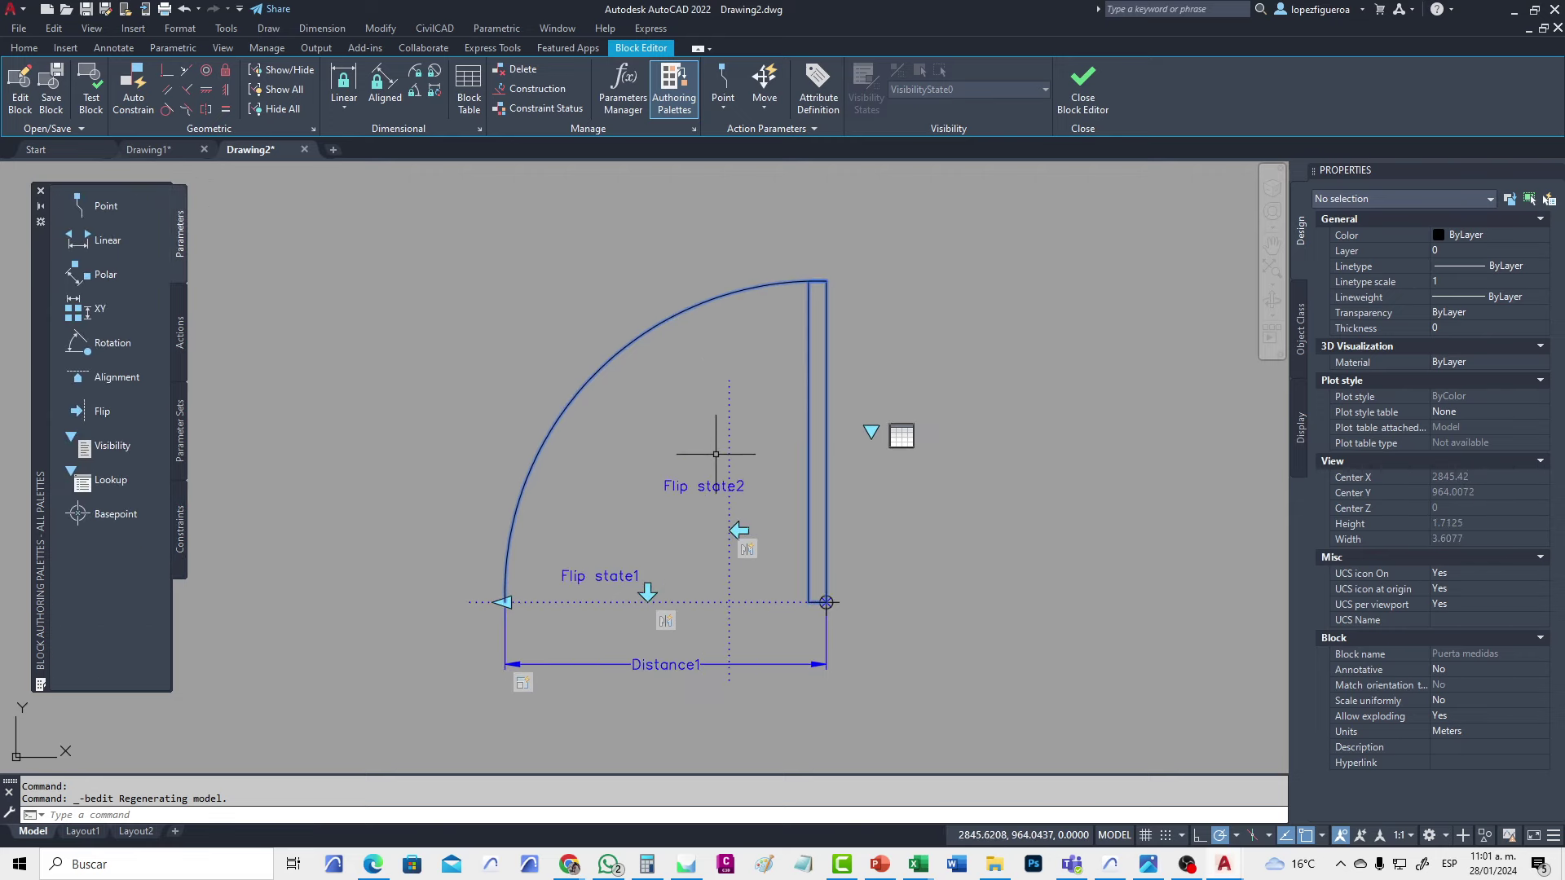
middle_click_drag(655, 479, 625, 492)
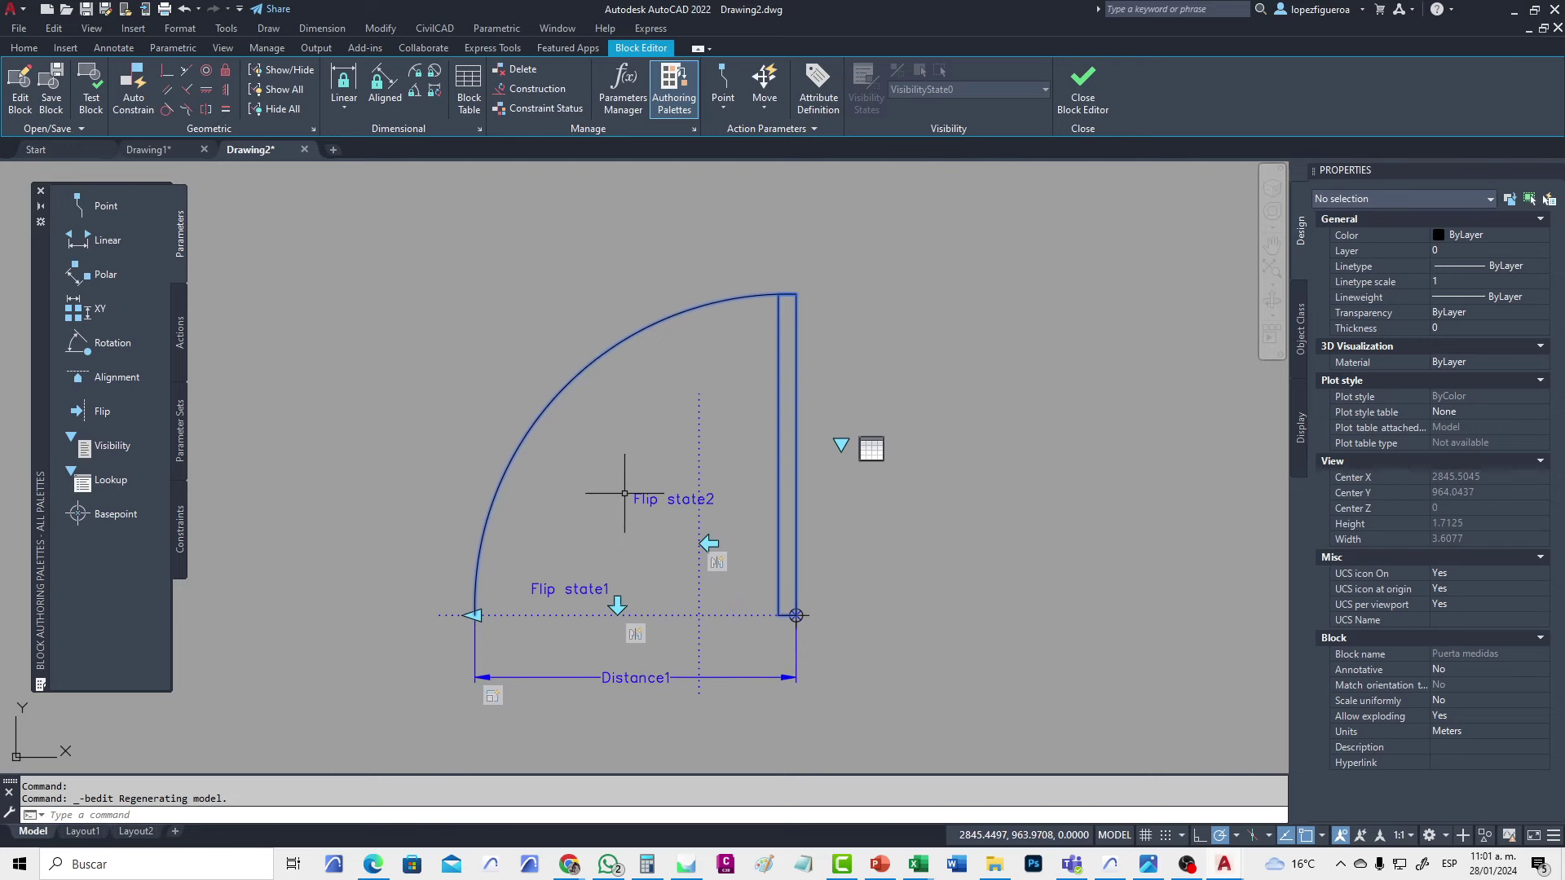